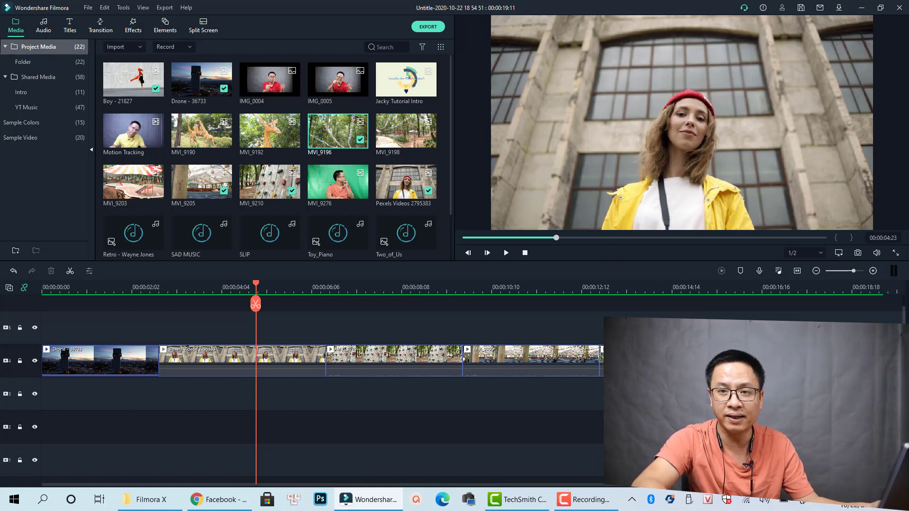
left_click_drag(601, 409, 94, 316)
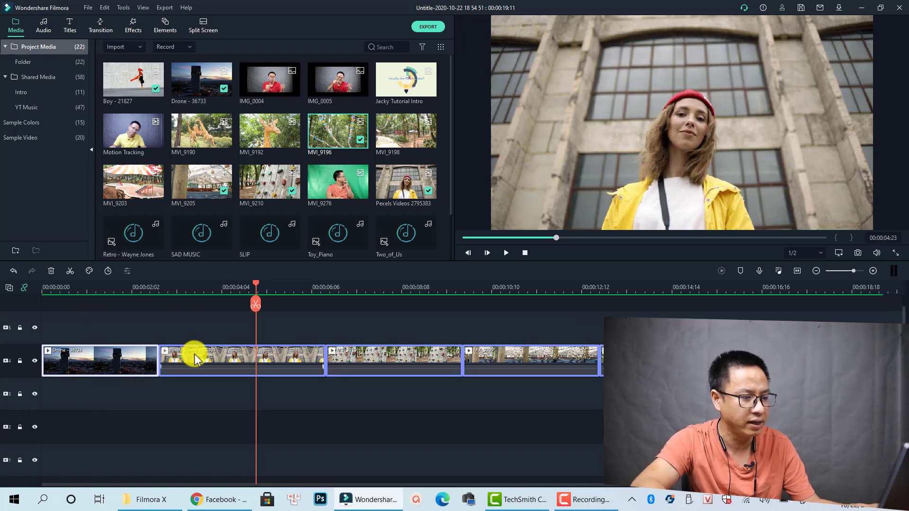
right_click(195, 358)
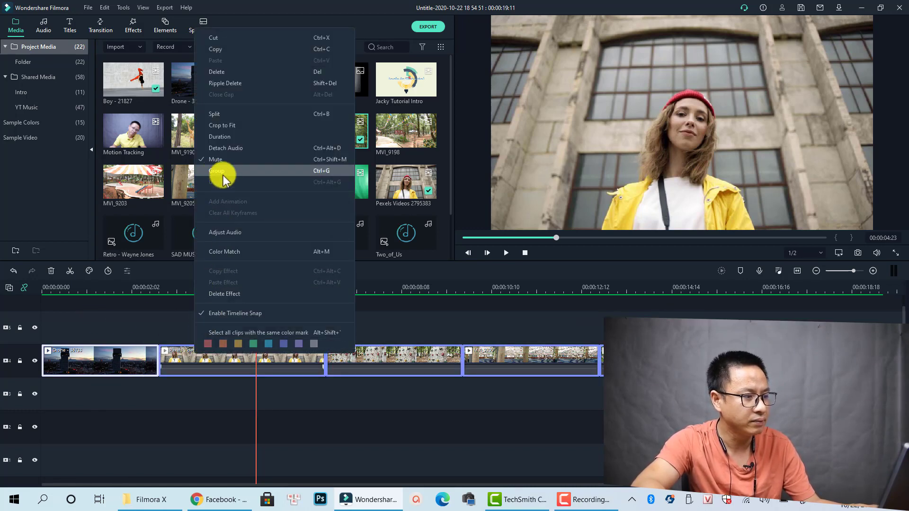
left_click(322, 438)
- Select the Pexels Videos clip on the timeline and display the Included collection of the transition library
left_click(170, 367)
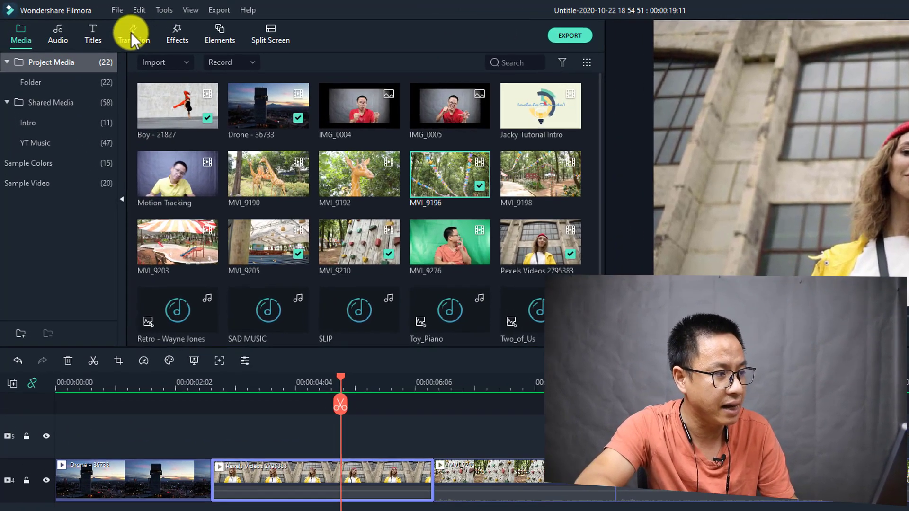
left_click(131, 32)
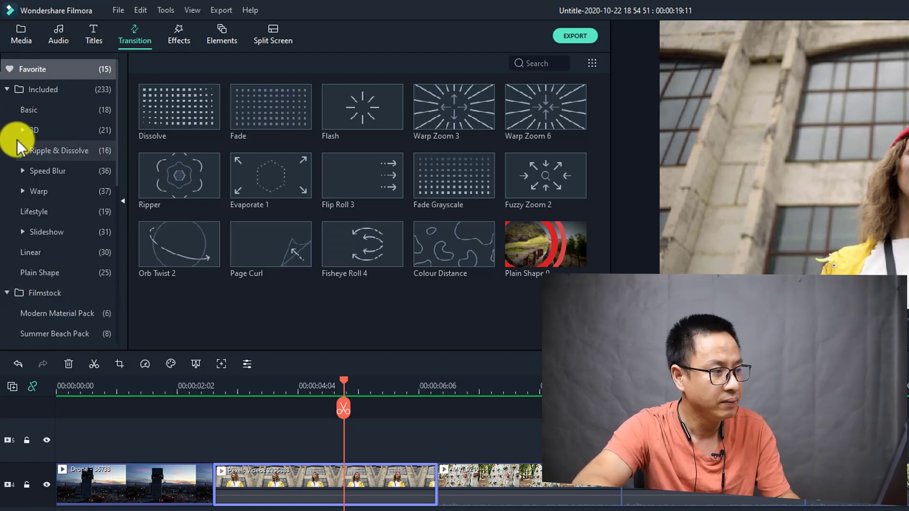
left_click(39, 89)
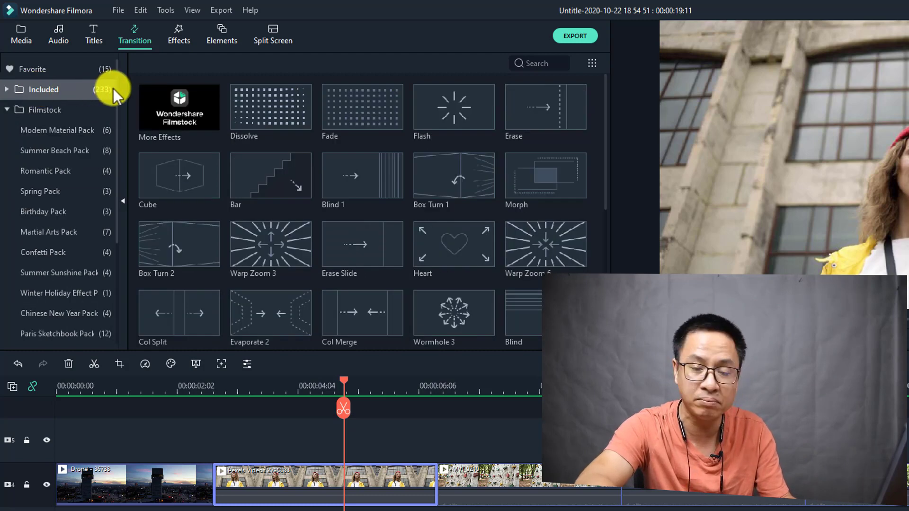
left_click(44, 92)
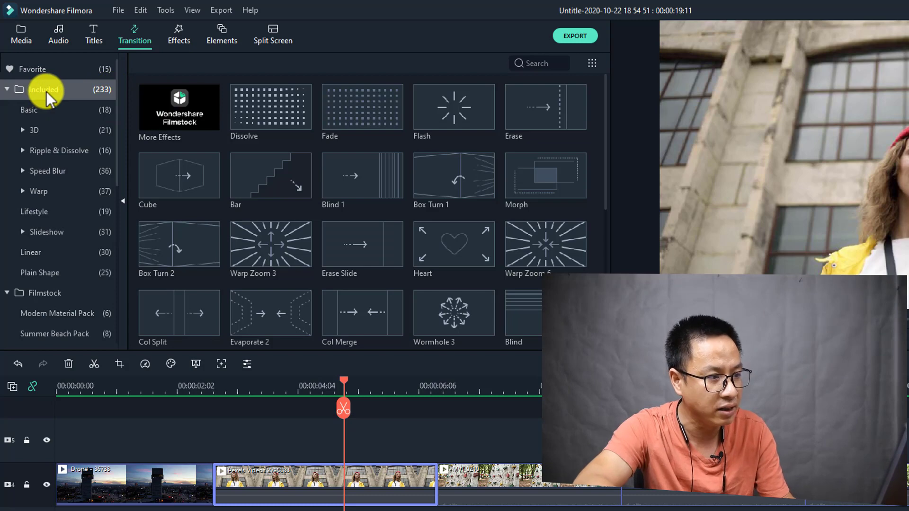
left_click(46, 92)
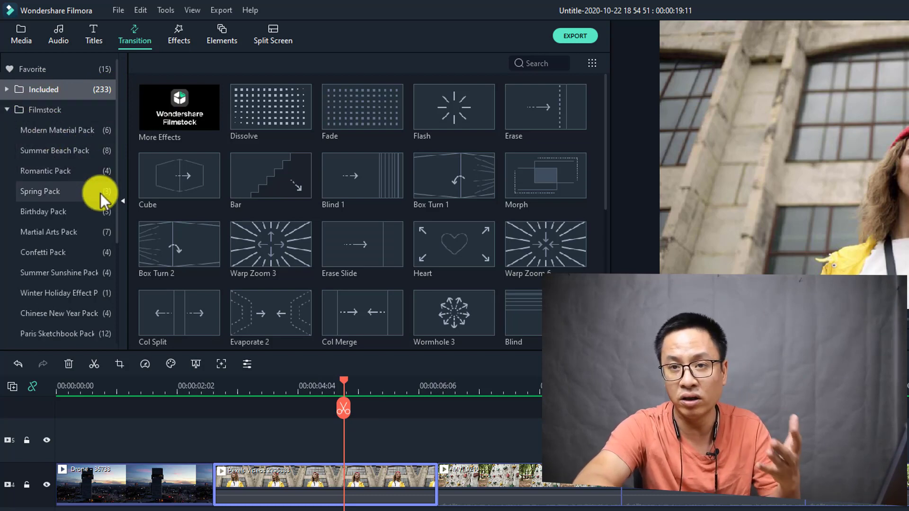
- Search the transition library for "dis" and for "fade", and clear the search
left_click(532, 62)
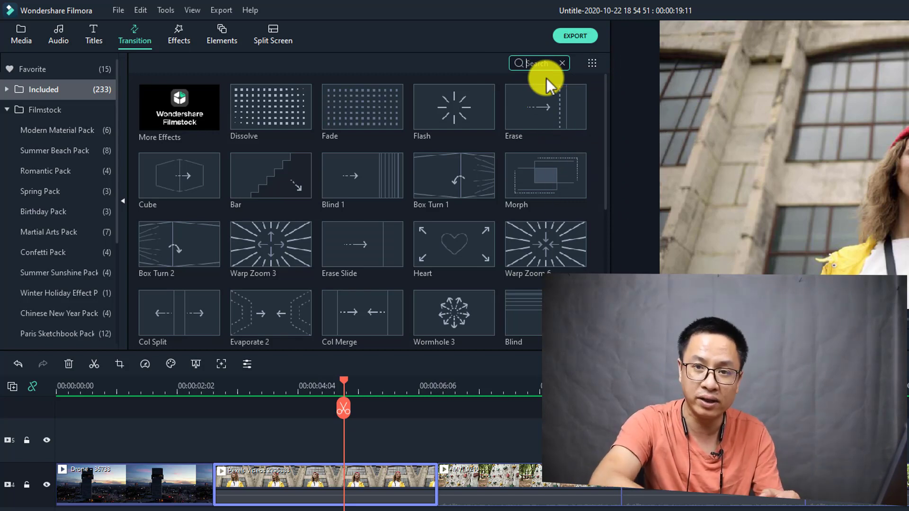
type("dis")
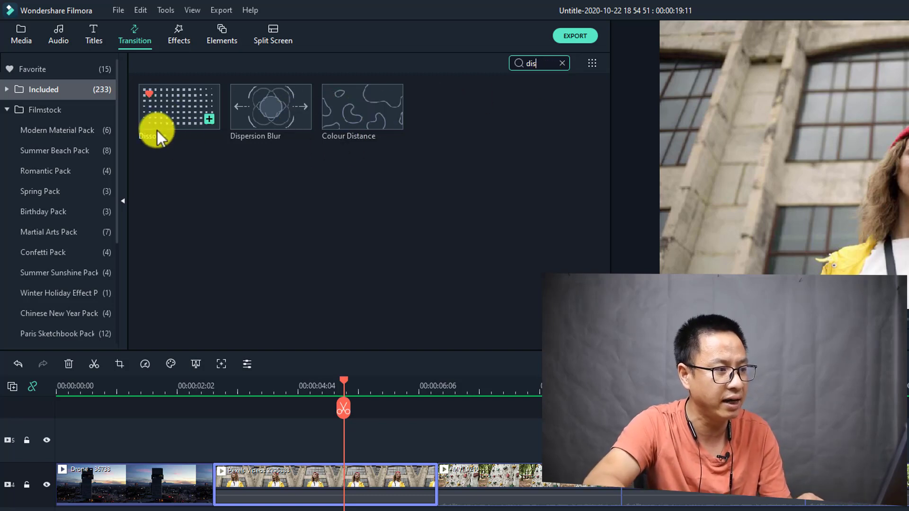
key("BackSpace")
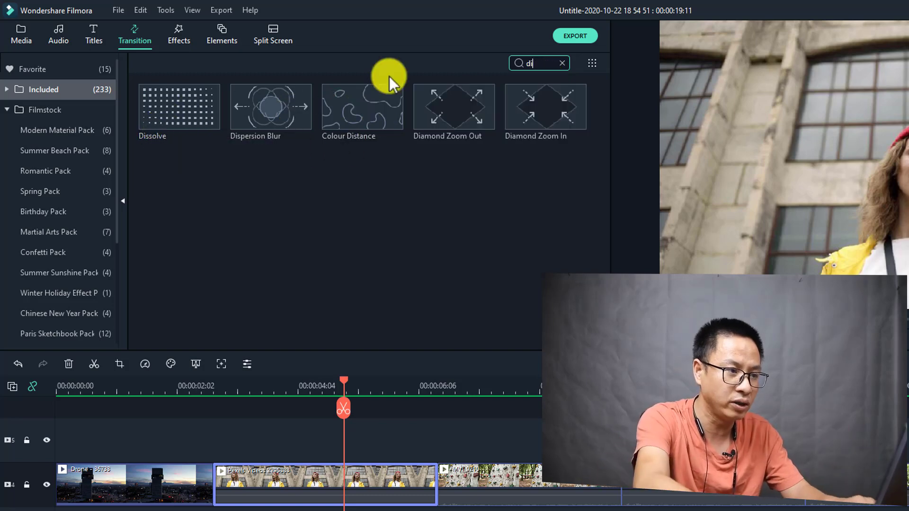
key("BackSpace")
key("BackSpace")
type("fade")
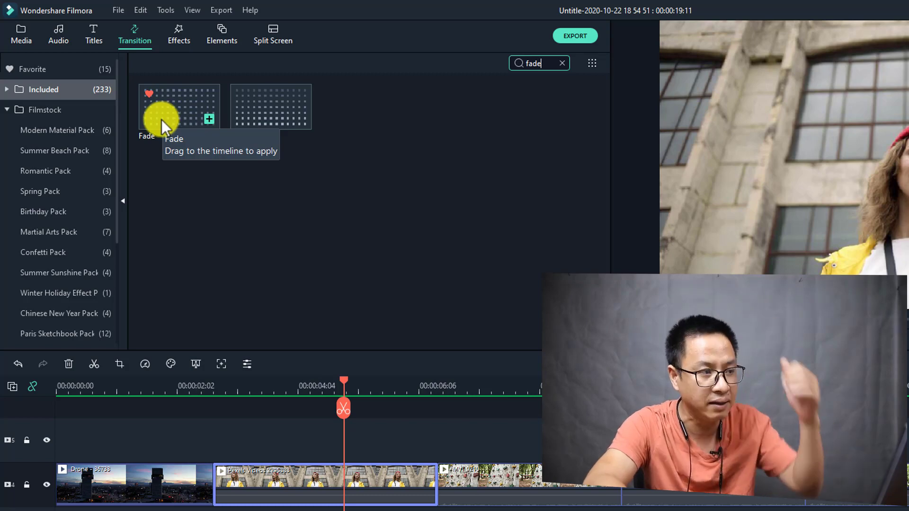
left_click(563, 63)
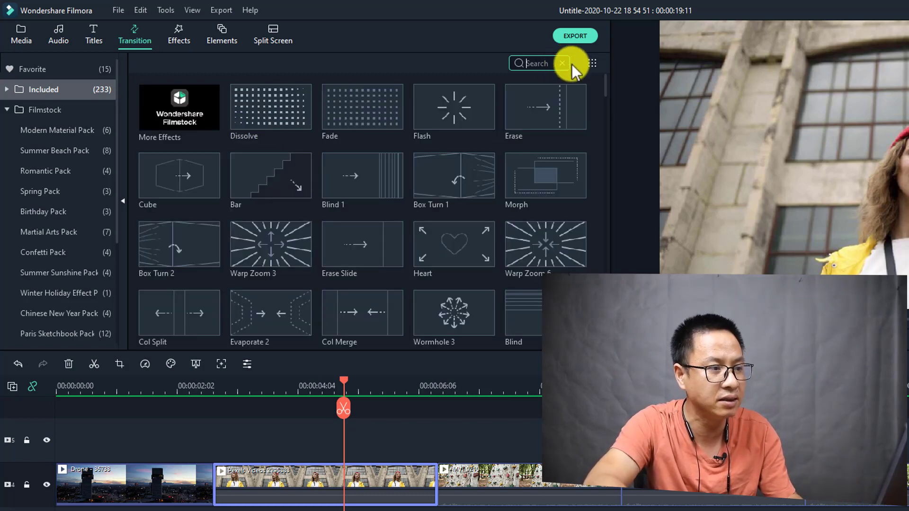
- Try List View for the transition library and return it to Middle Thumbnail View
left_click(592, 62)
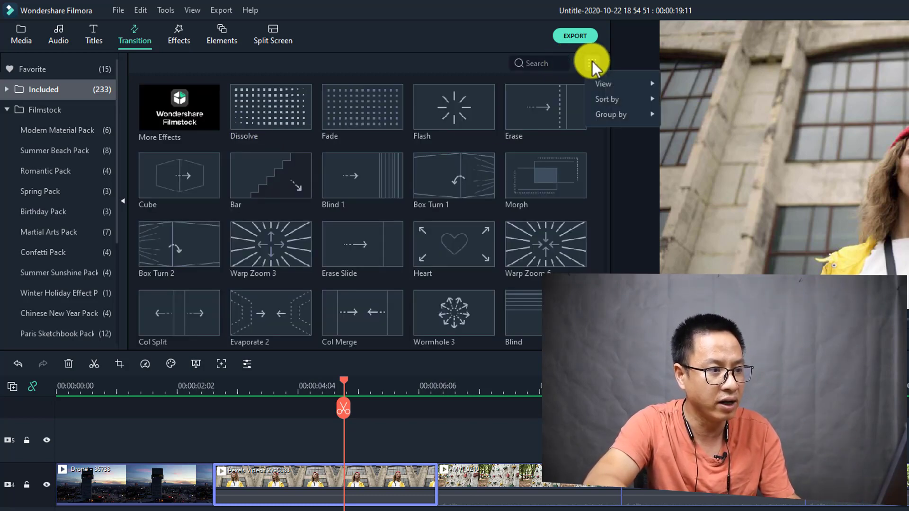
mouse_move(607, 90)
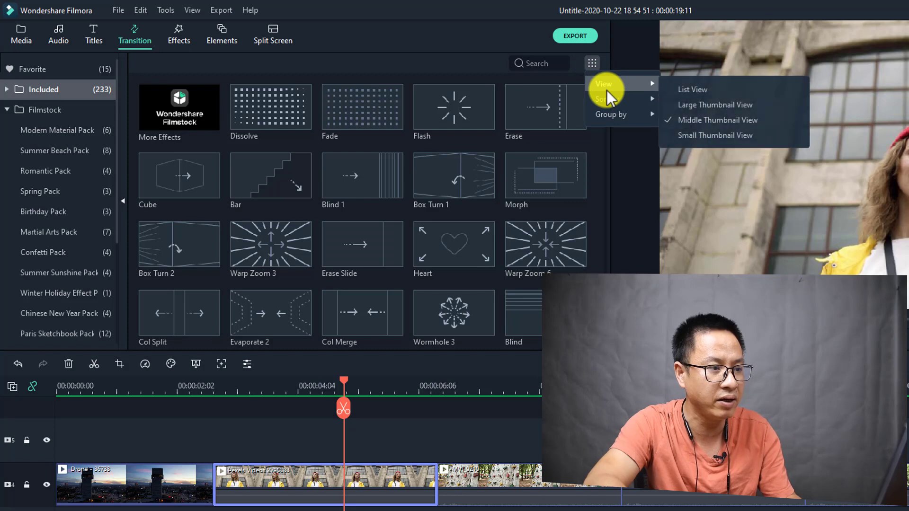
left_click(702, 95)
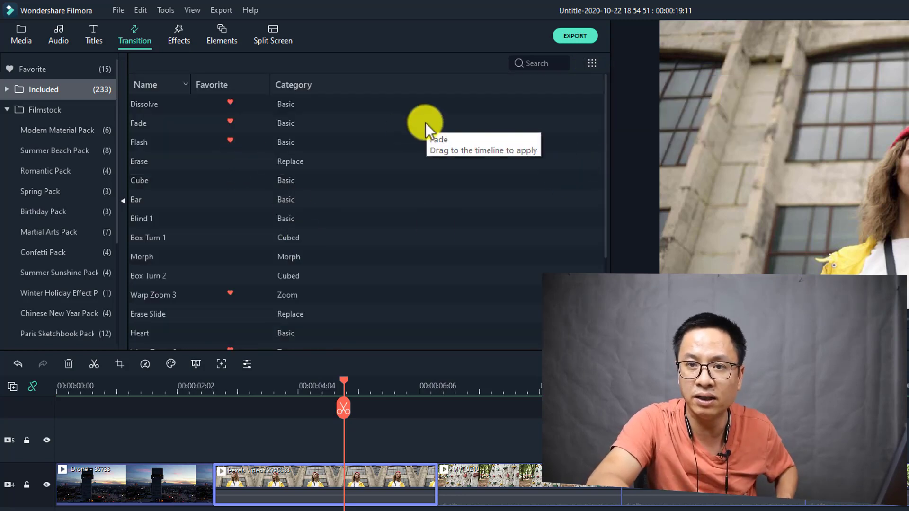
left_click(593, 62)
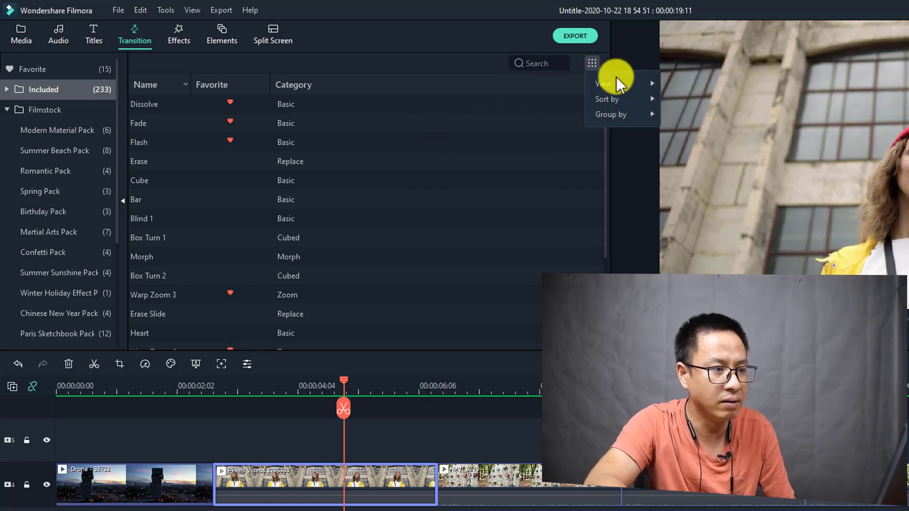
mouse_move(625, 84)
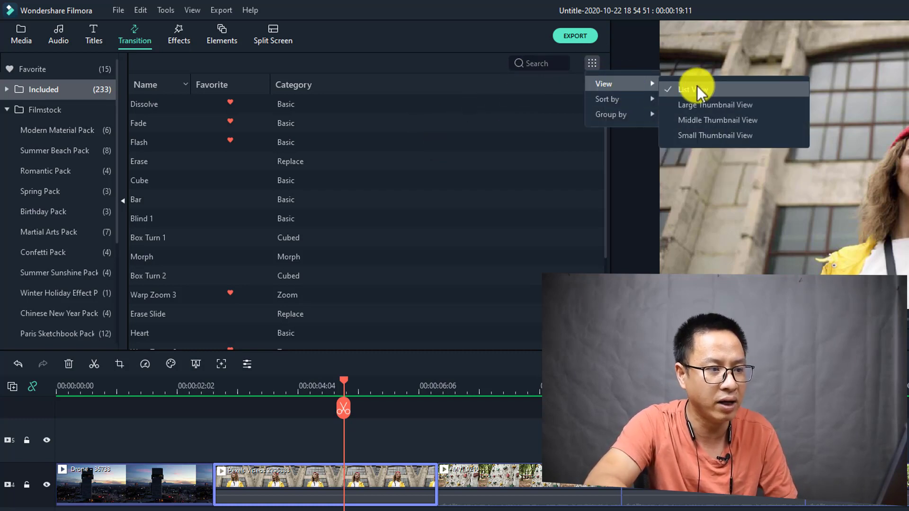
left_click(702, 119)
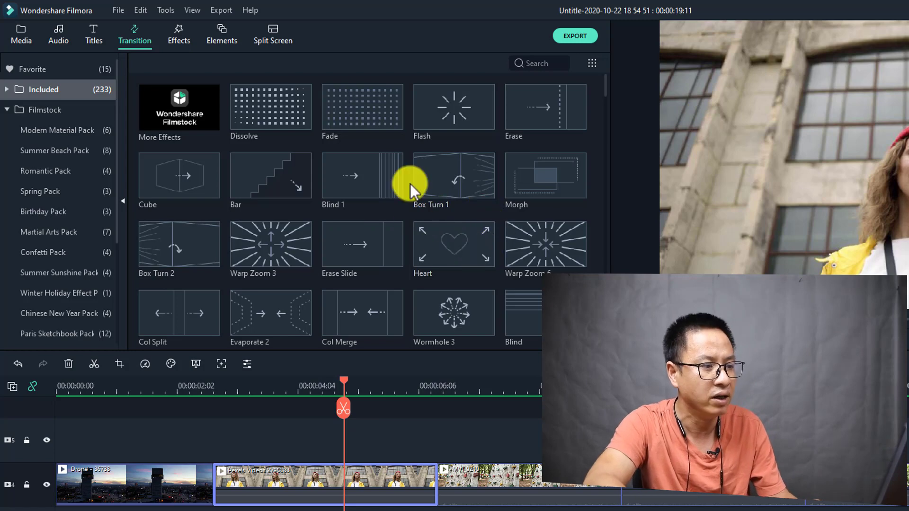
- Examine the included transitions in the Basic, 3D, Ripple & Dissolve and Speed Blur categories, including the Spherical, Fisheye, Cubed, Dissolve and Ripple subcategories
scroll(410, 184, "down", 5)
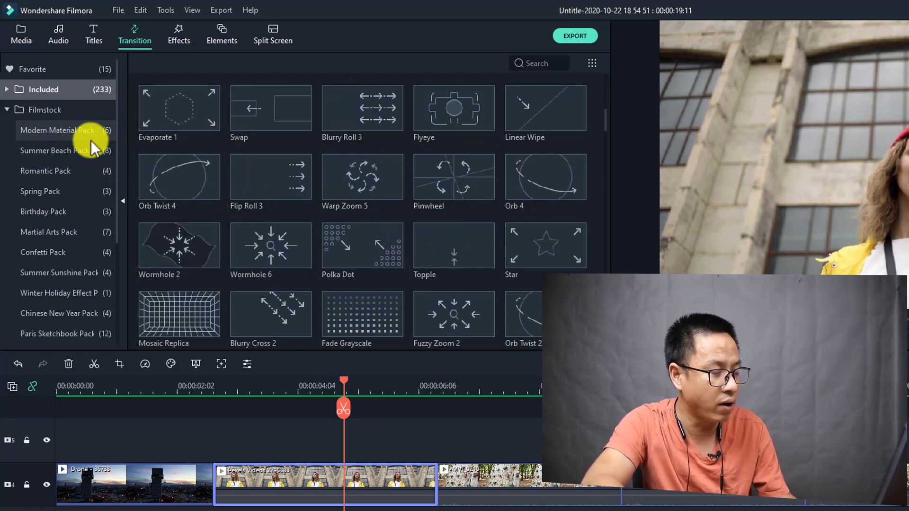
left_click(7, 90)
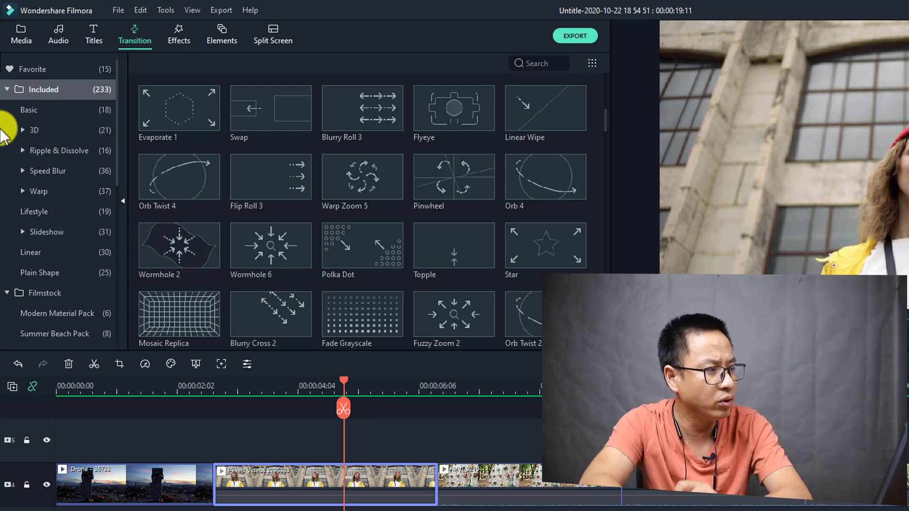
left_click(39, 110)
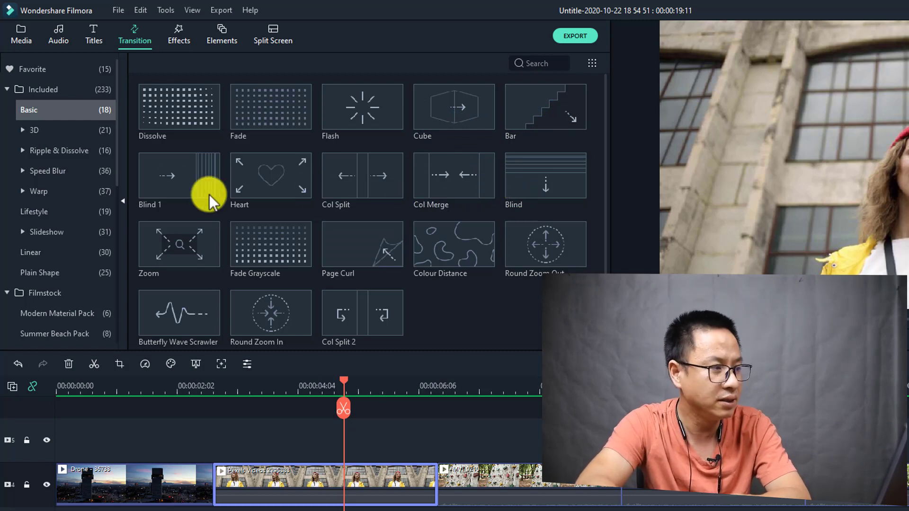
left_click(24, 132)
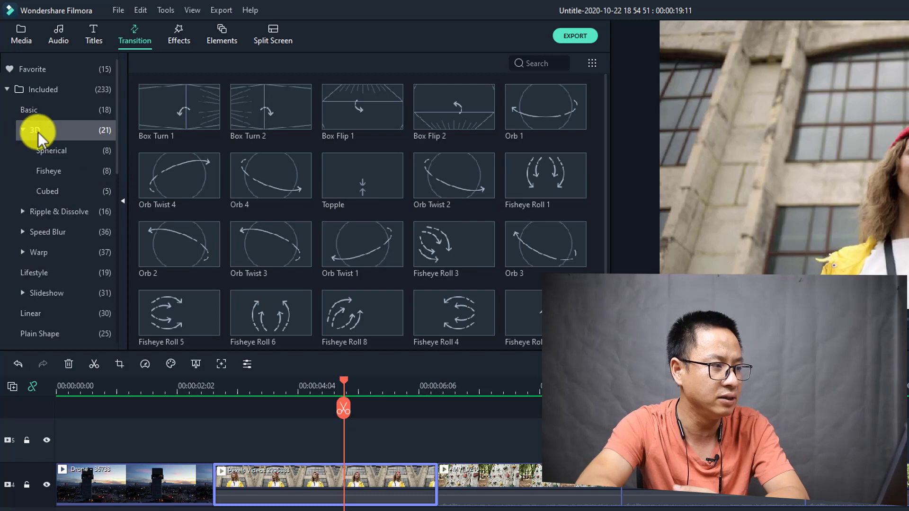
left_click(49, 150)
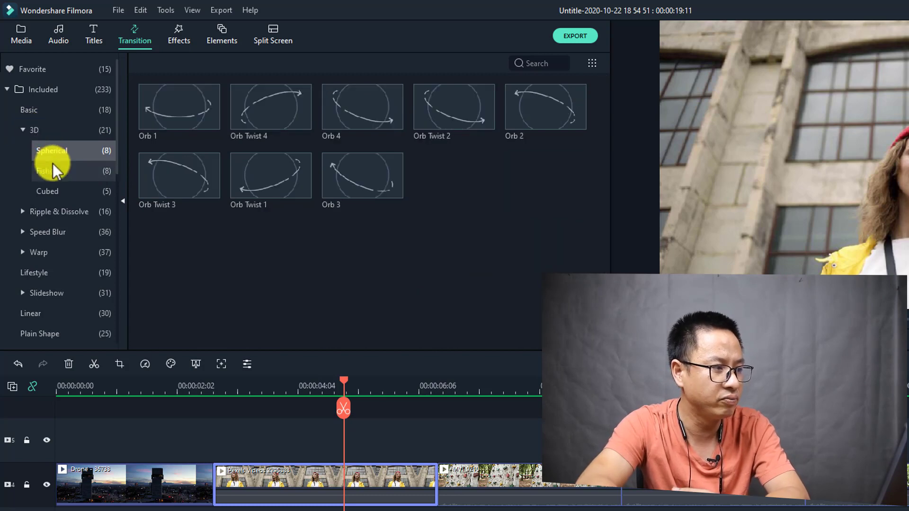
left_click(53, 170)
left_click(56, 192)
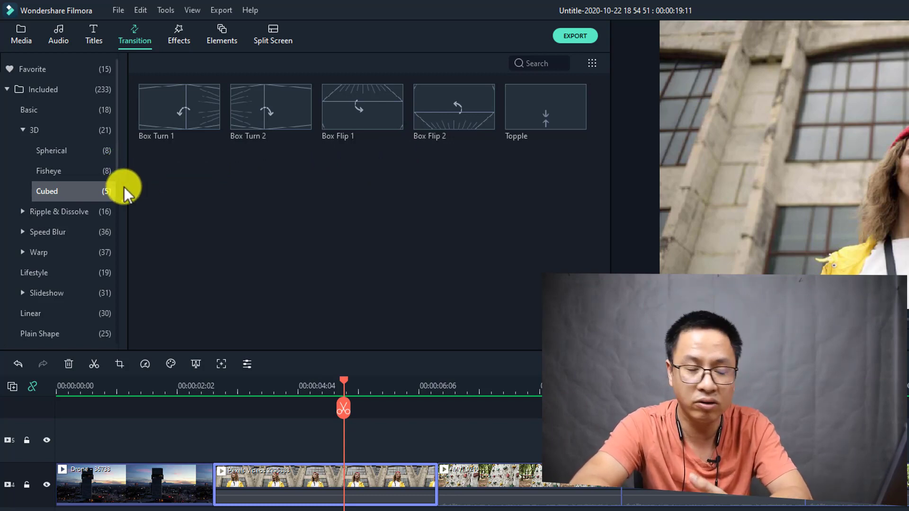
left_click(24, 214)
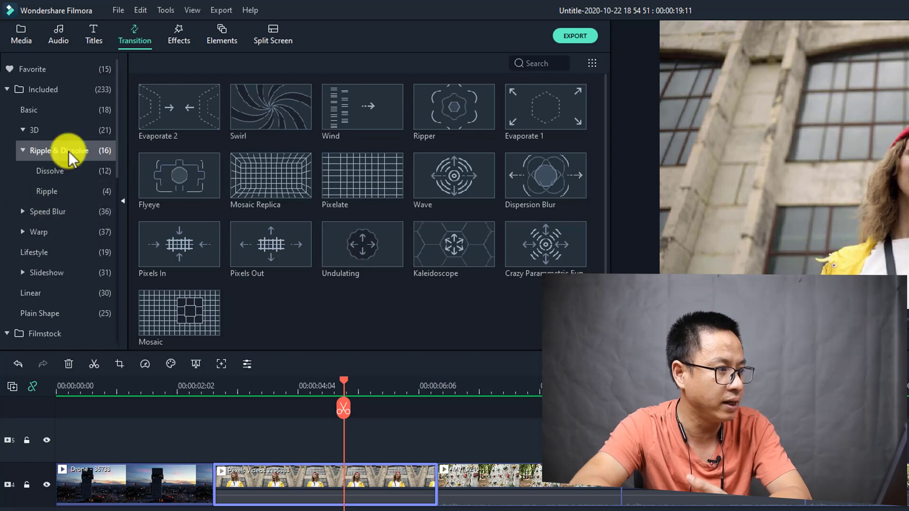
left_click(47, 172)
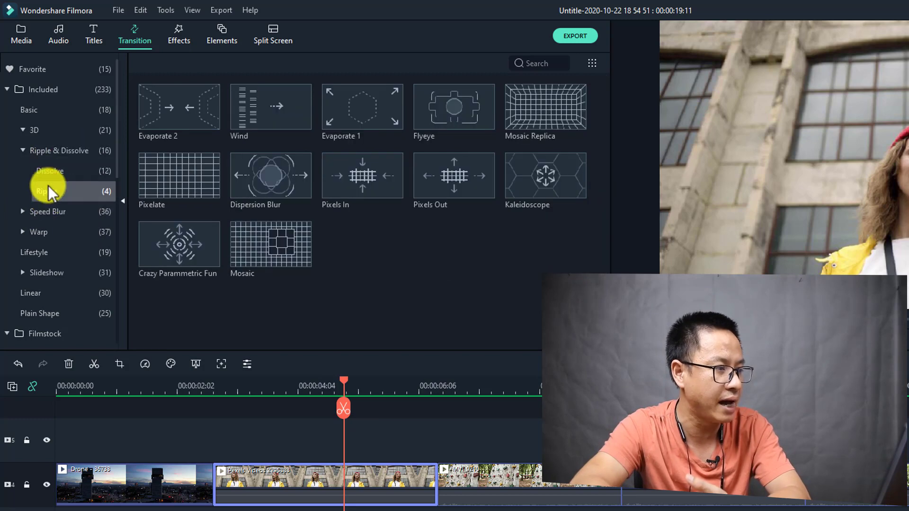
left_click(45, 190)
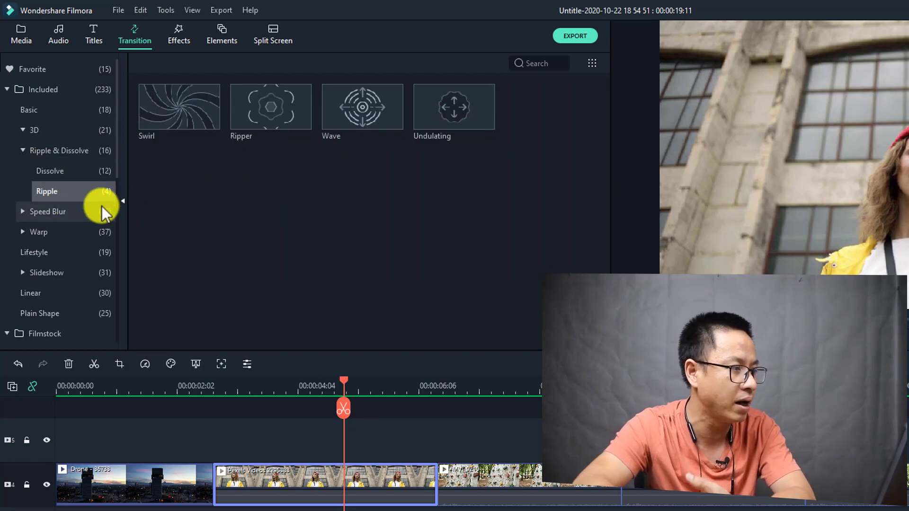
left_click(21, 213)
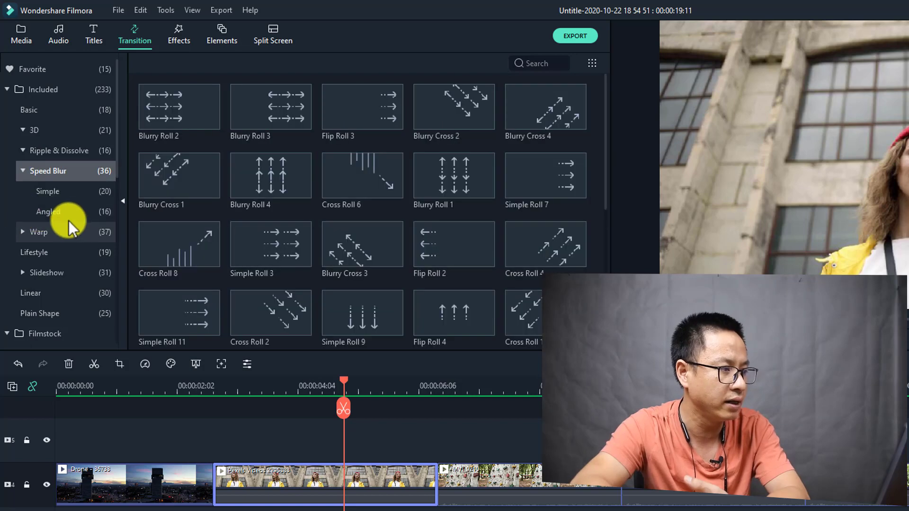
left_click(21, 170)
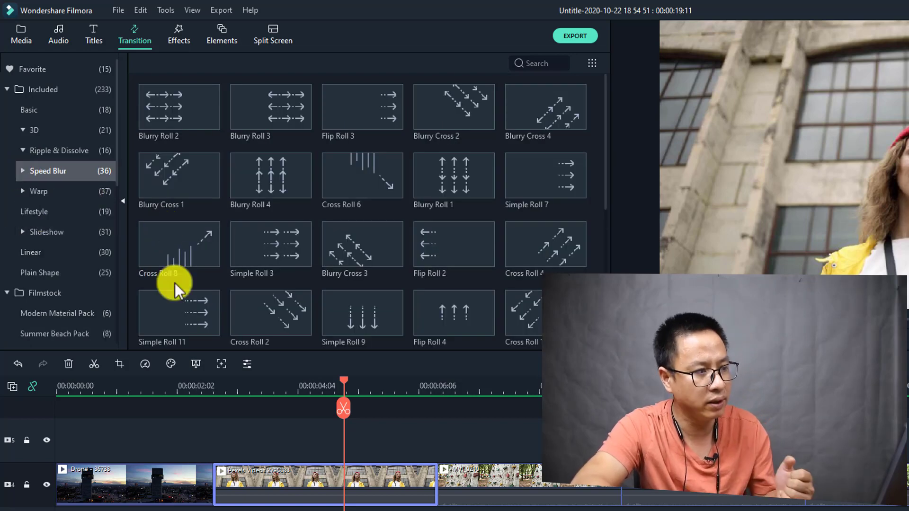
- Add the Dissolve transition from the Favorite collection at the cut between the Drone and Pexels Videos clips
left_click(38, 70)
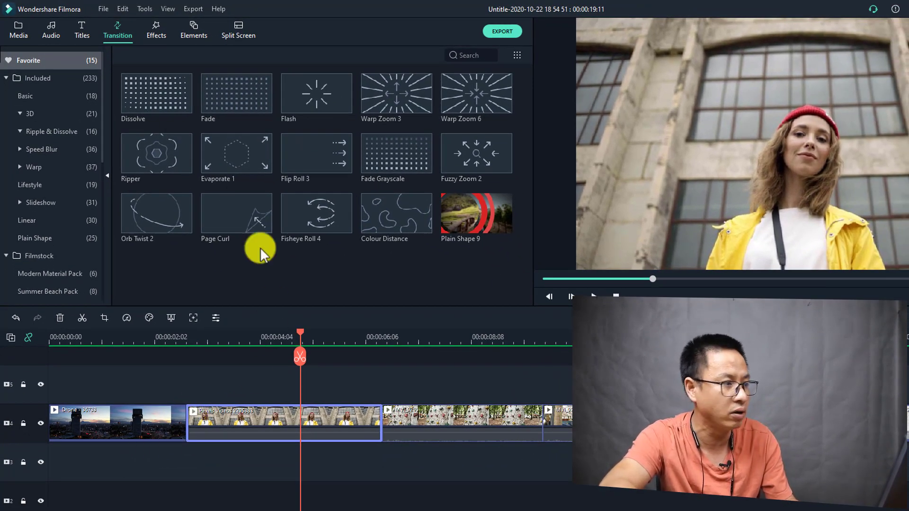
mouse_move(265, 115)
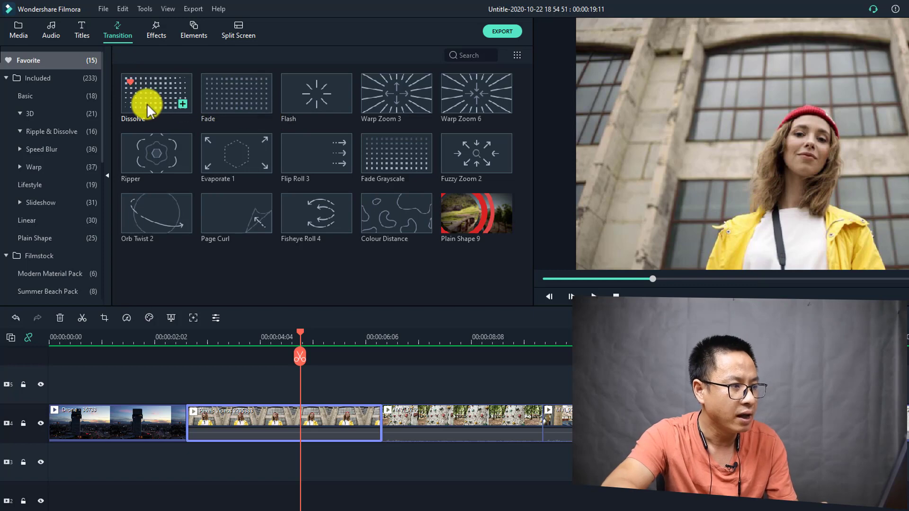
left_click_drag(146, 102, 178, 397)
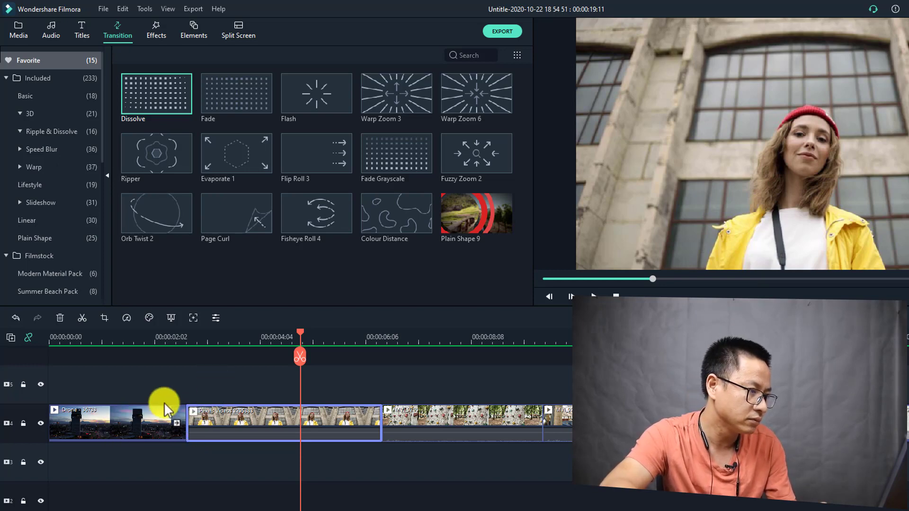
left_click(219, 384)
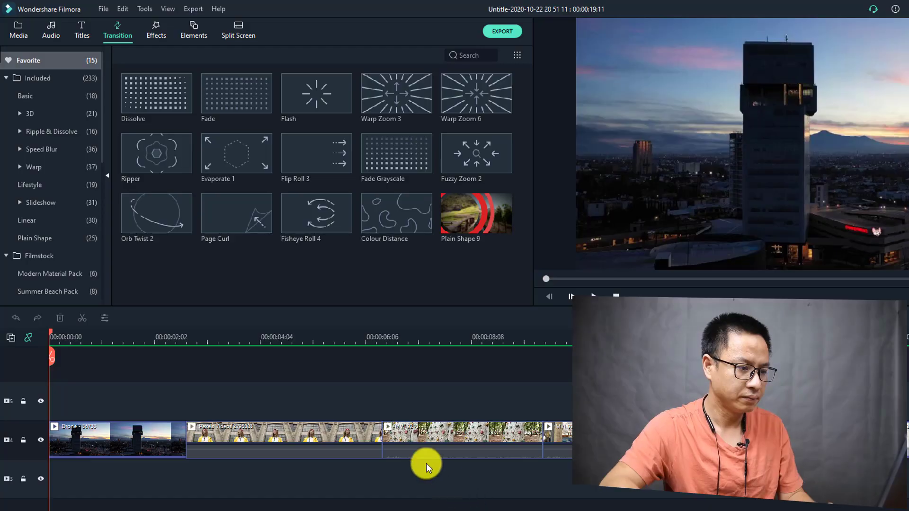
left_click(154, 104)
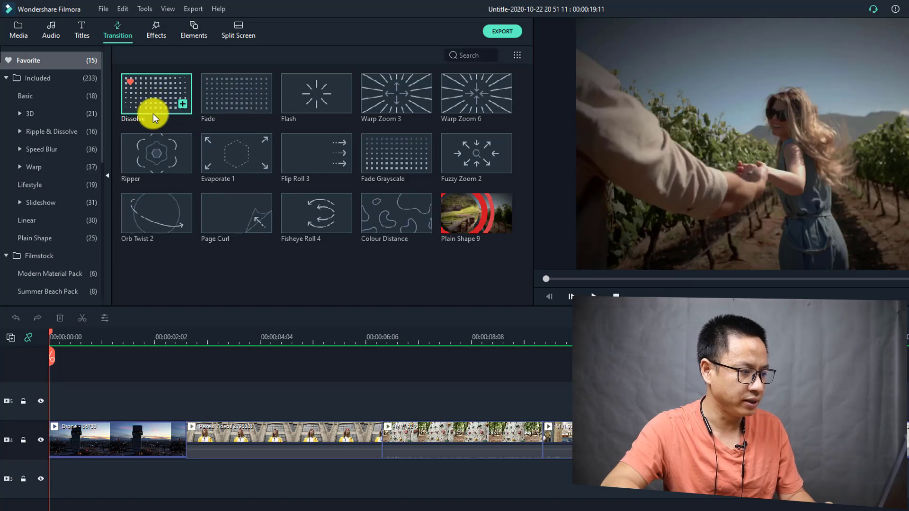
left_click_drag(153, 113, 181, 429)
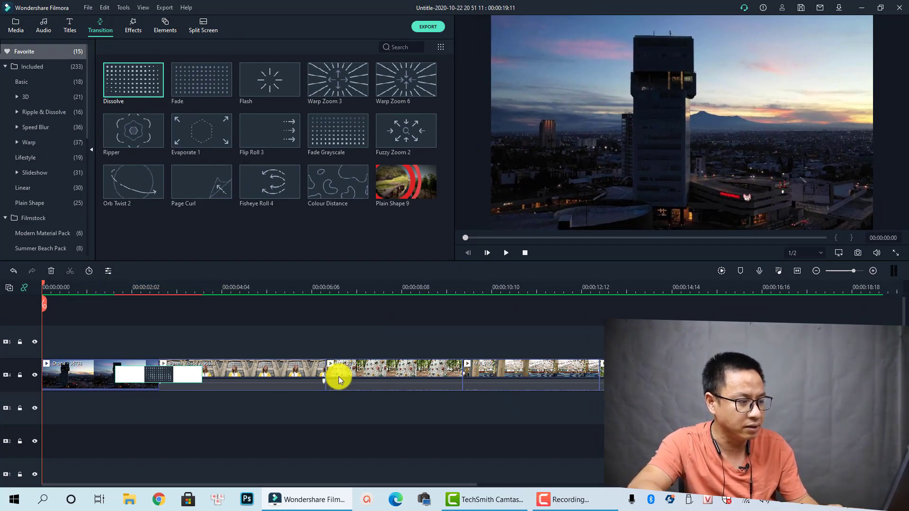
- Play back the Dissolve transition between the Drone and Pexels Videos clips
key("space")
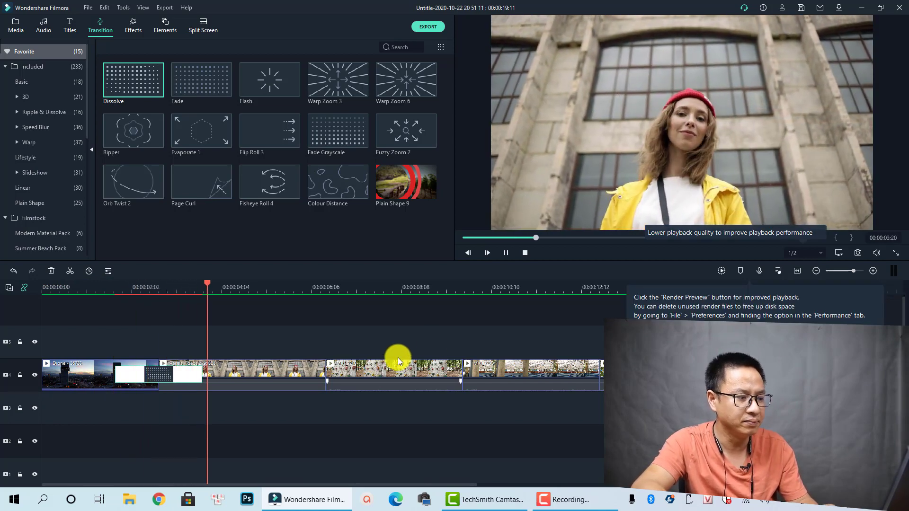
key("space")
left_click(483, 320)
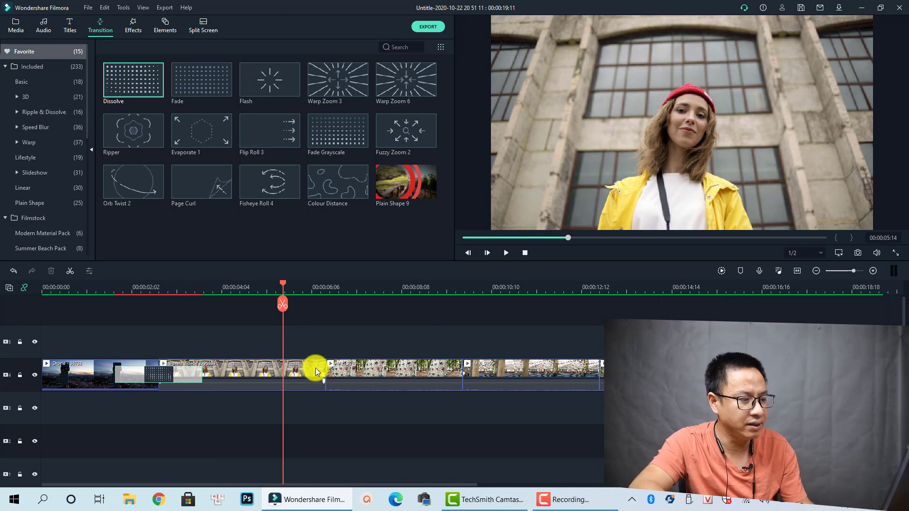
- Add the Fade transition at the cut between the Pexels Videos clip and the climbing-wall clip and play it back
left_click(317, 369)
mouse_move(203, 81)
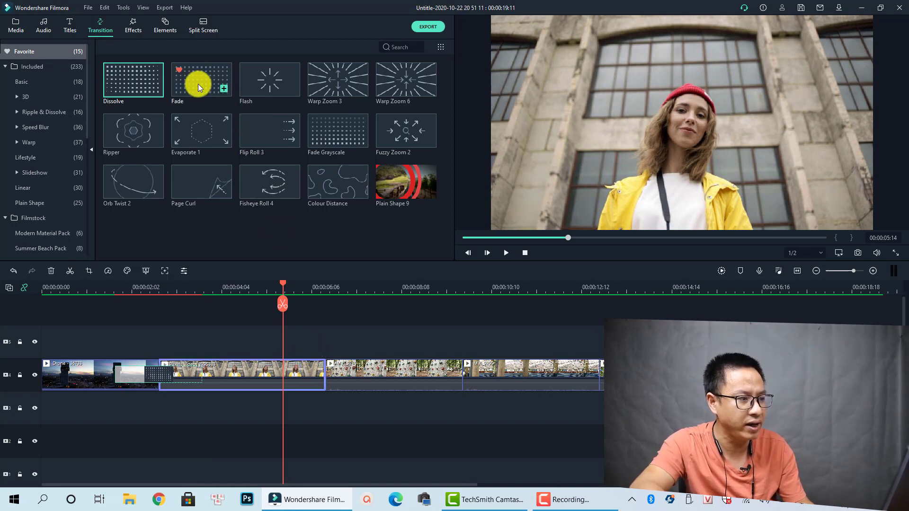
left_click_drag(198, 83, 310, 366)
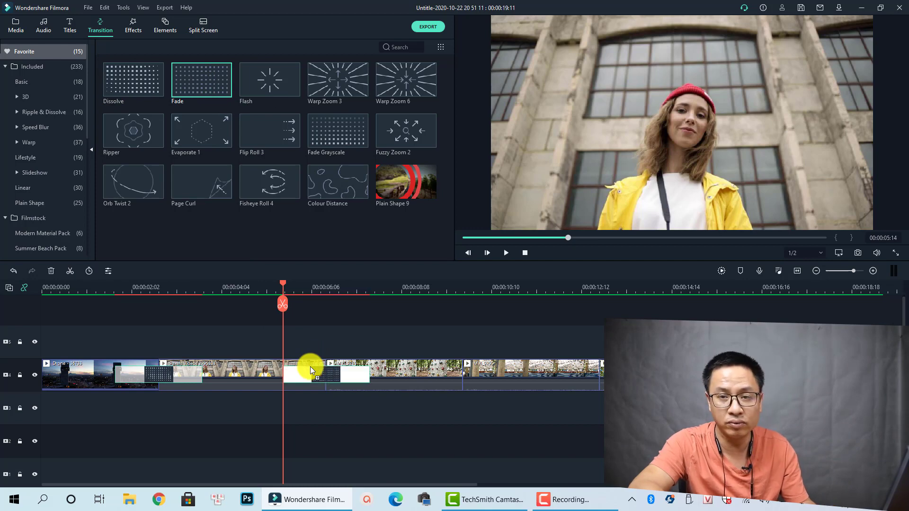
left_click(251, 287)
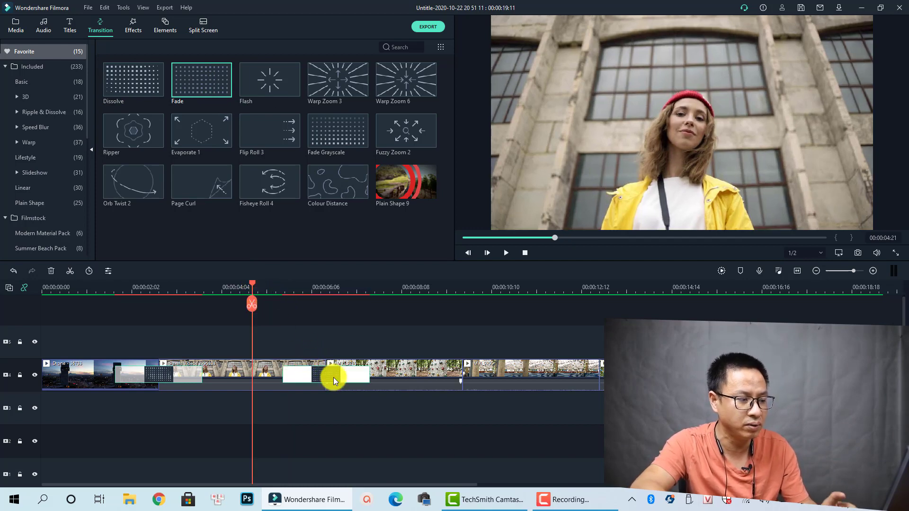
key("space")
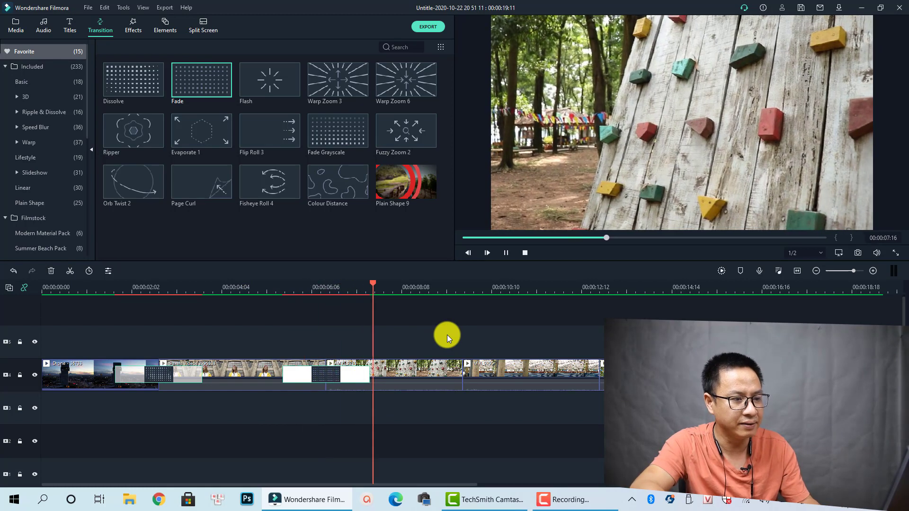
key("space")
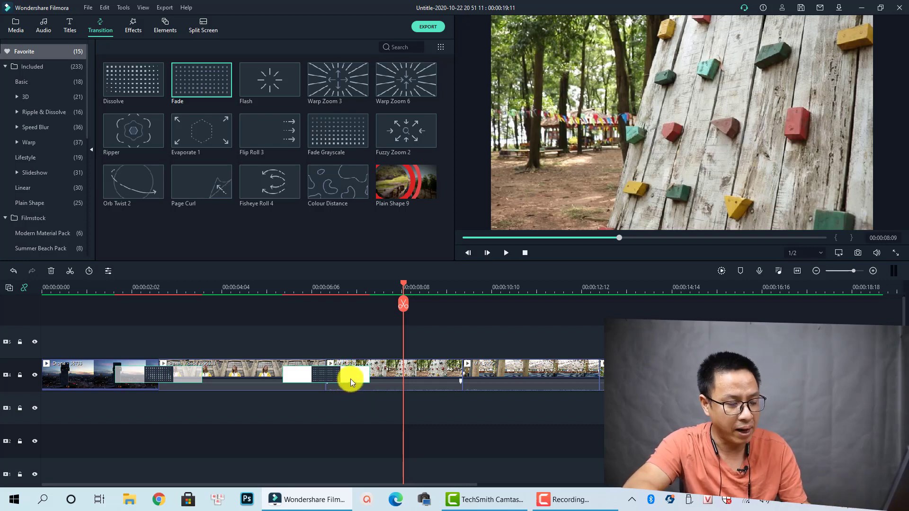
- Open the settings of the Fade transition between the Pexels Videos and climbing-wall clips
double_click(350, 379)
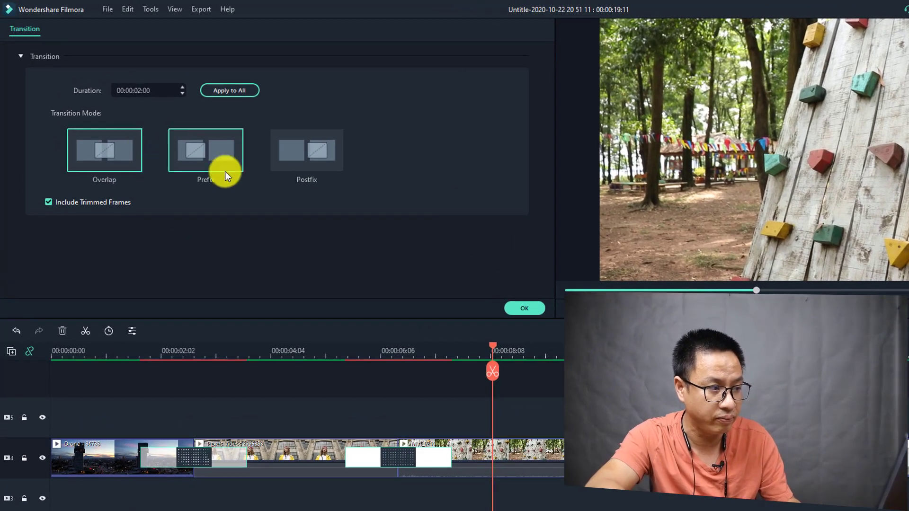
left_click(293, 152)
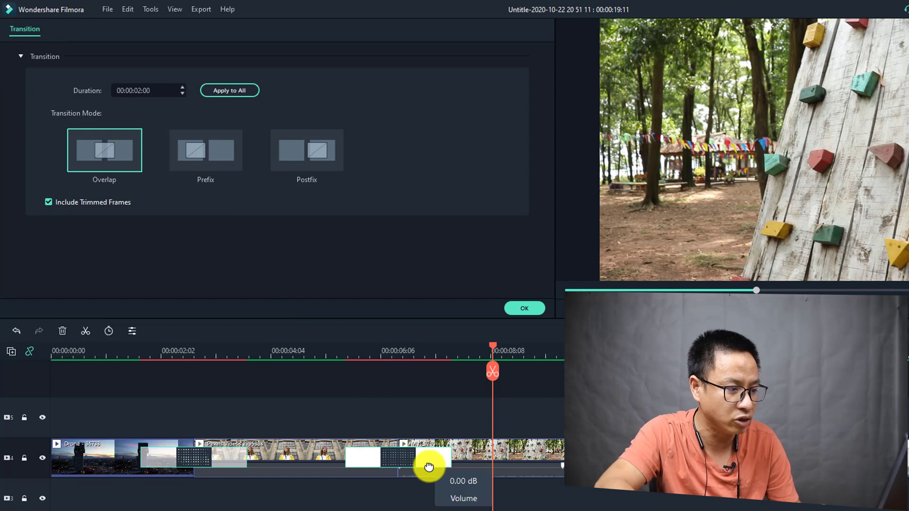
- Try the Prefix transition mode on the Fade transition and play back the result
left_click(206, 160)
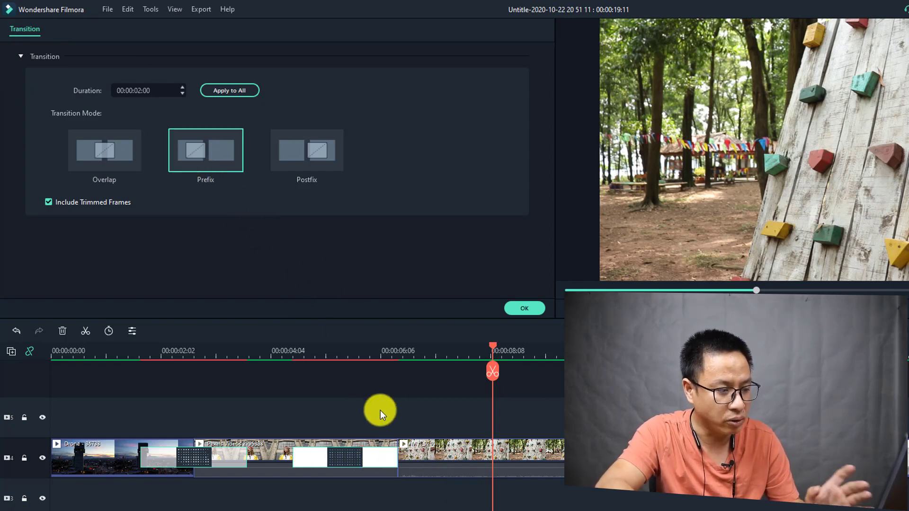
left_click(266, 354)
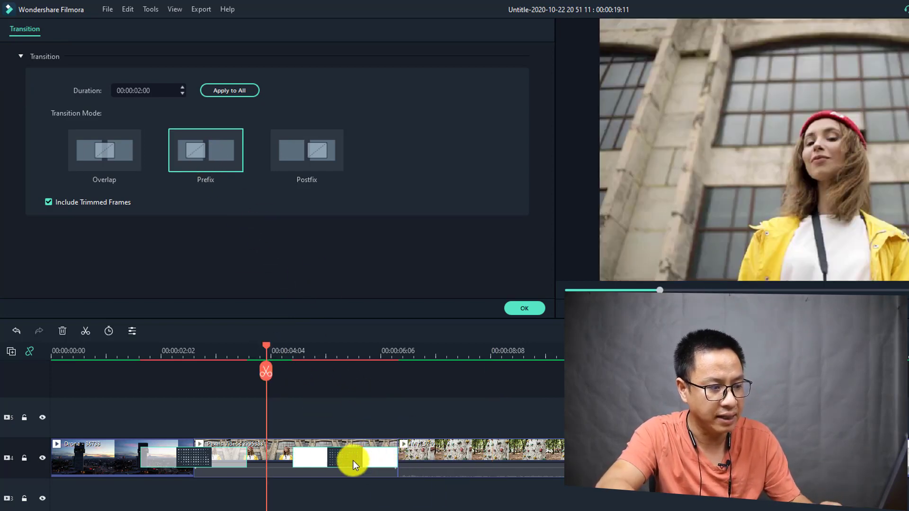
key("space")
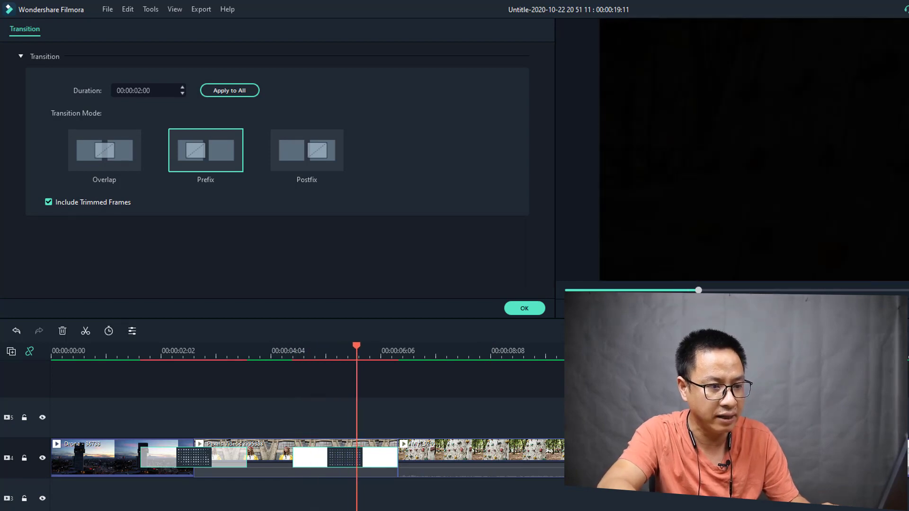
key("space")
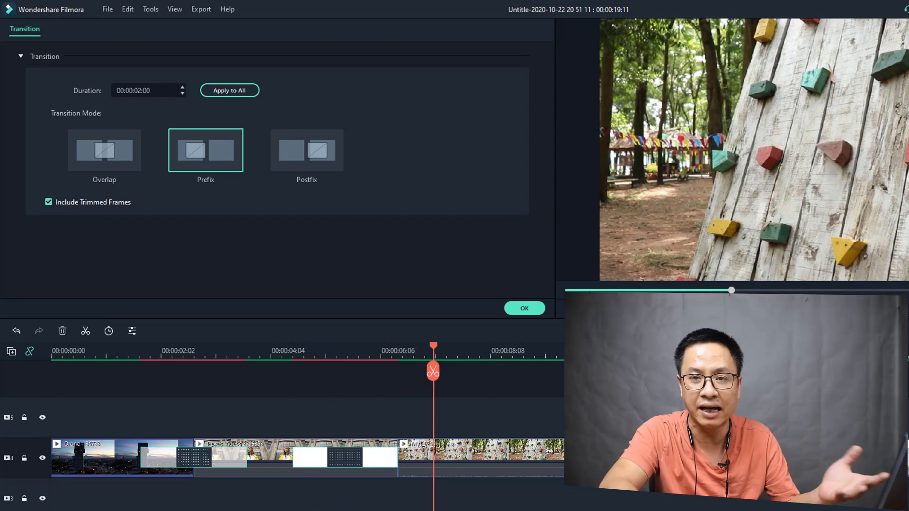
- Try the Postfix transition mode on the Fade transition and play back the result
left_click_drag(354, 459, 433, 458)
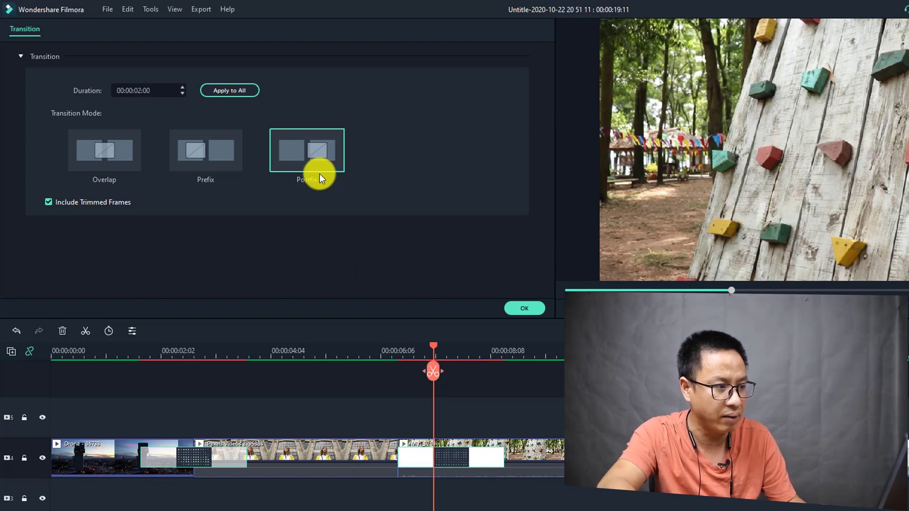
left_click(350, 351)
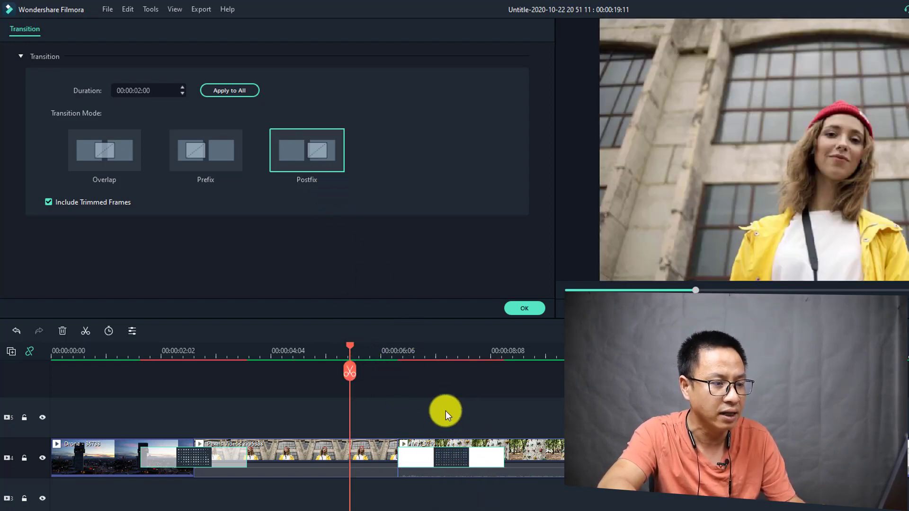
key("space")
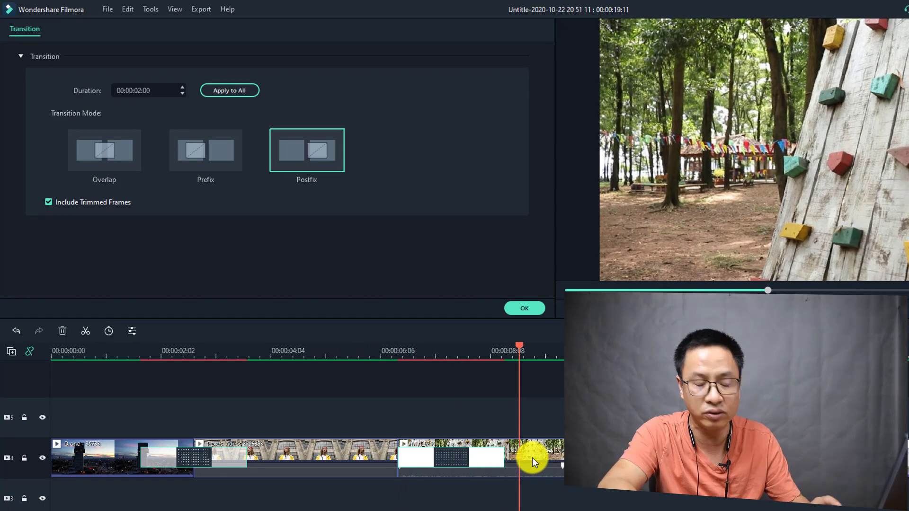
key("space")
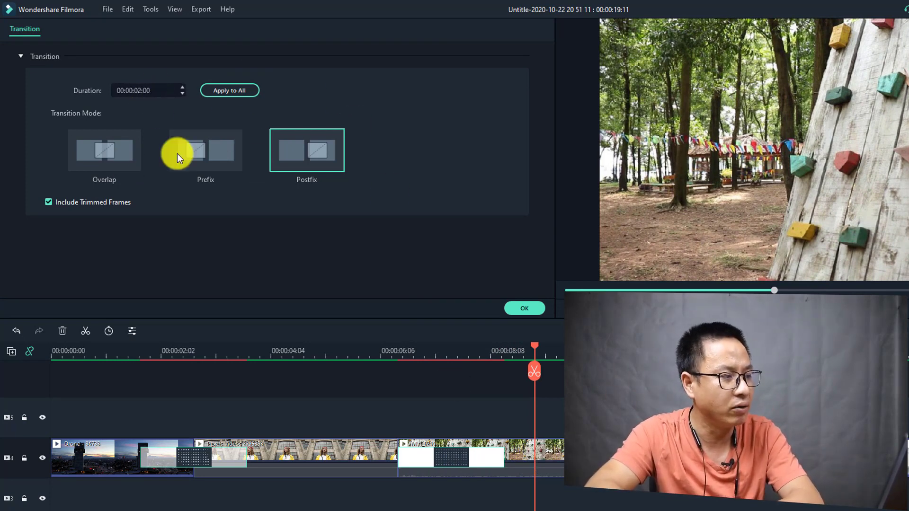
left_click(454, 350)
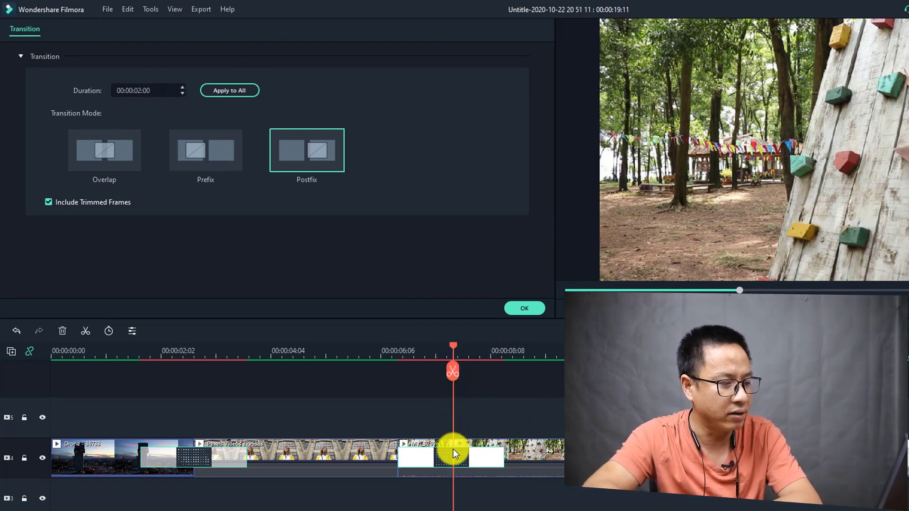
- Set the Fade transition to Overlap mode with a duration of 00:00:01:00, and apply that duration to all transitions
left_click(114, 157)
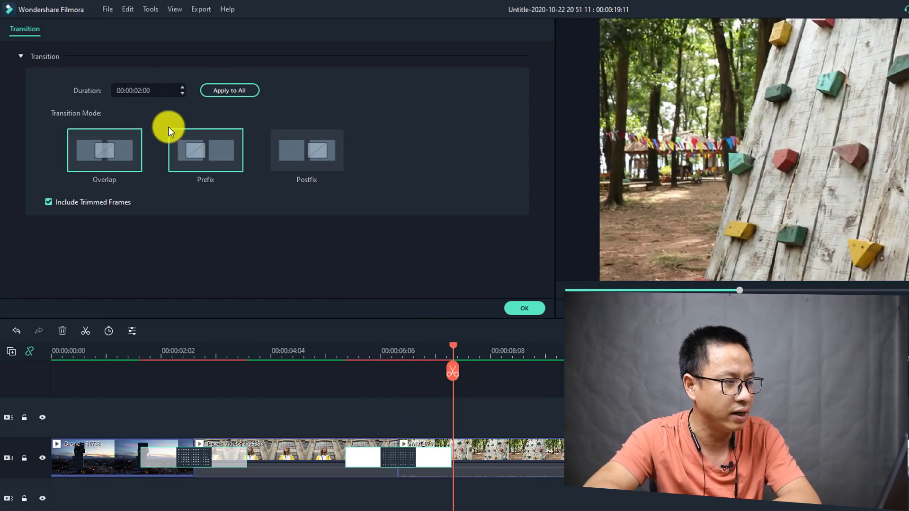
left_click(140, 88)
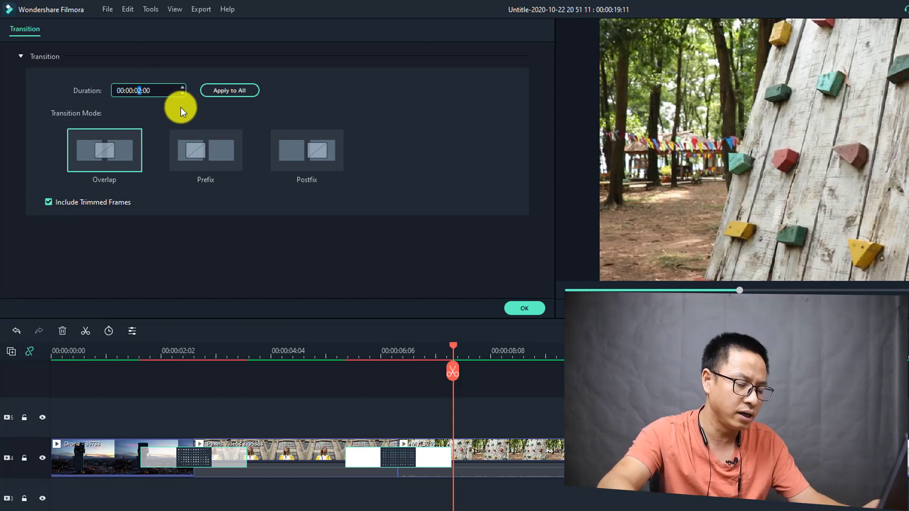
type("1")
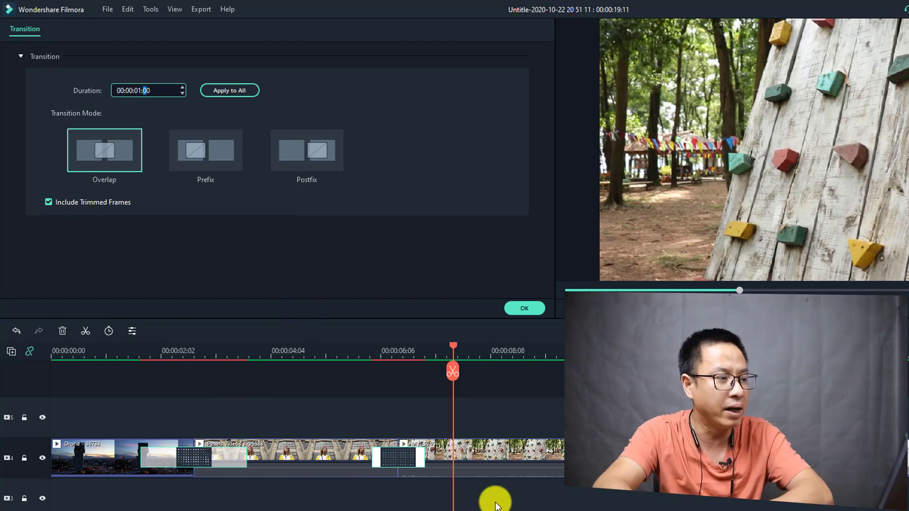
left_click(230, 92)
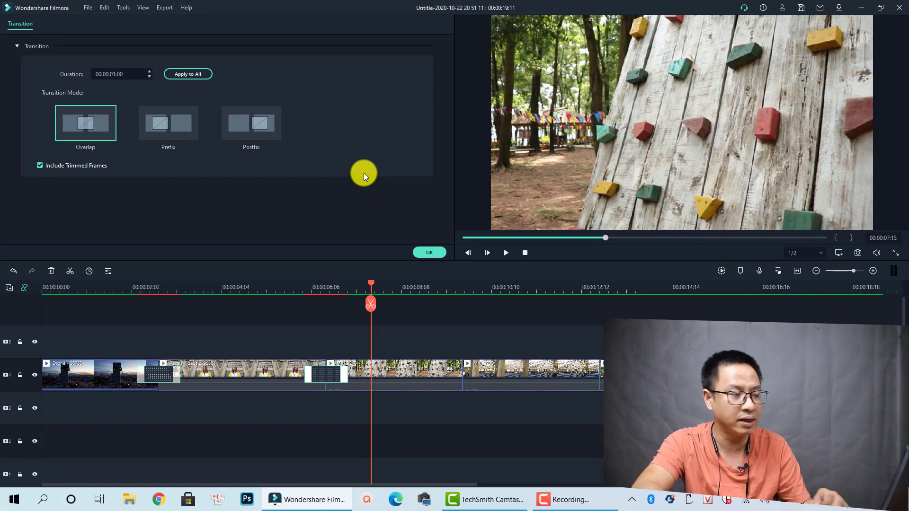
left_click(429, 253)
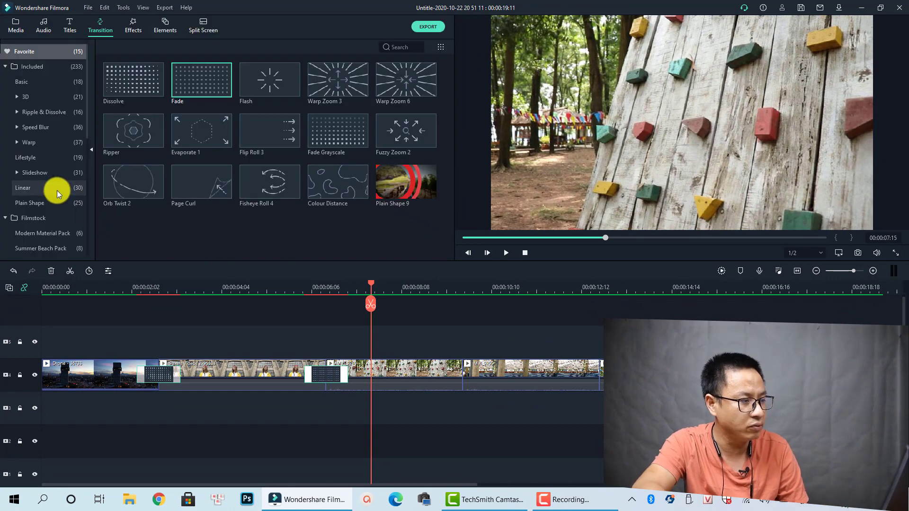
- Add the Linear 12 transition from the Linear category at the cut after the climbing-wall clip and shorten it
scroll(54, 186, "down", 3)
left_click(26, 112)
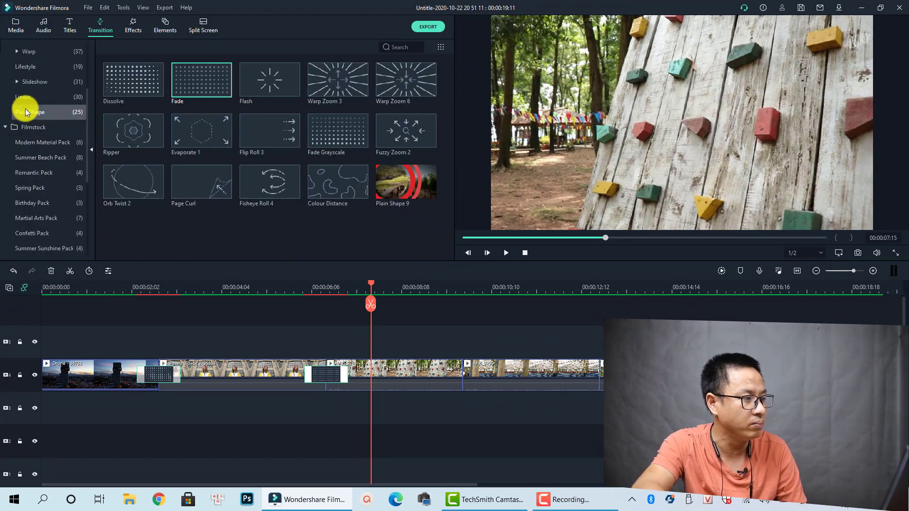
scroll(304, 193, "down", 2)
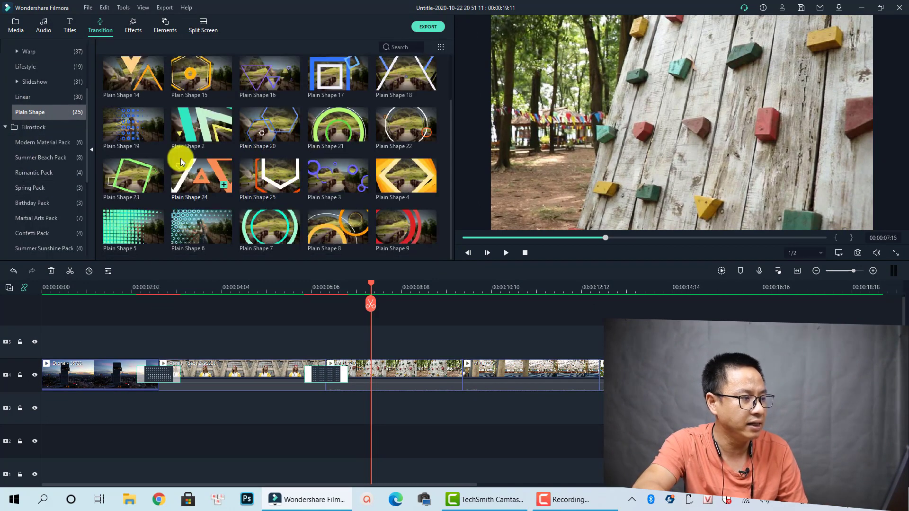
left_click(29, 101)
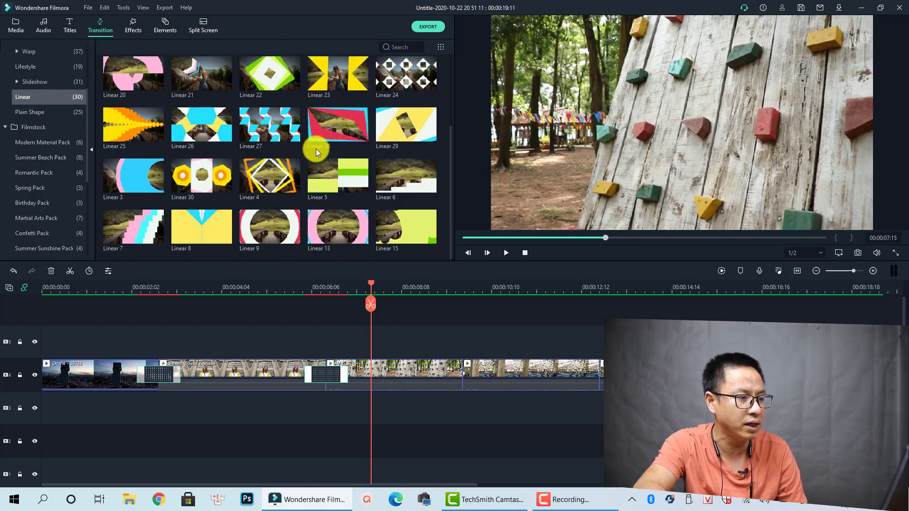
left_click_drag(322, 86, 453, 354)
left_click_drag(501, 373, 481, 378)
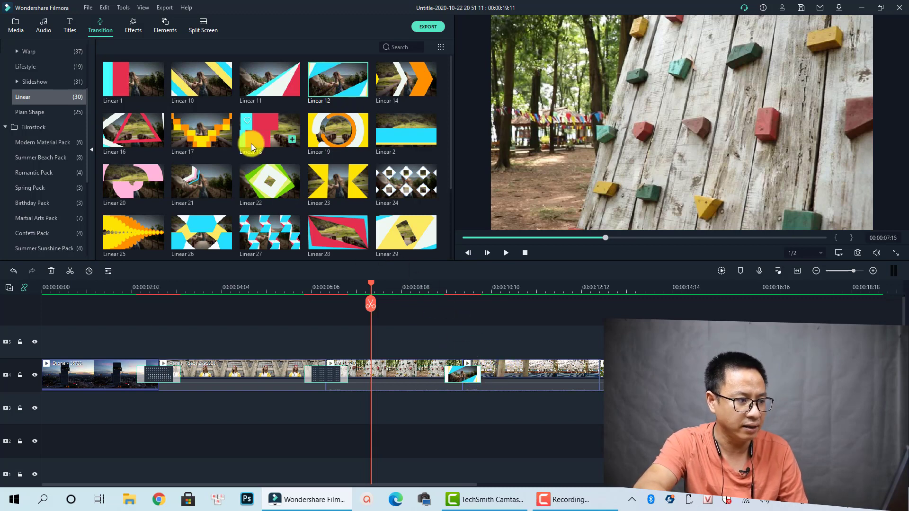
- Add a shortened Linear 18 transition at the next cut and the Plain Shape 12 transition at the cut after it
left_click_drag(250, 140, 592, 368)
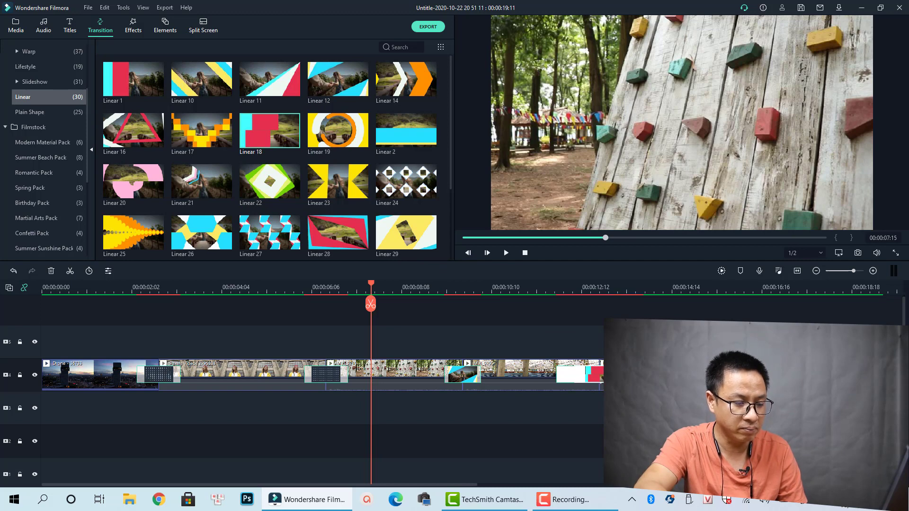
left_click(27, 114)
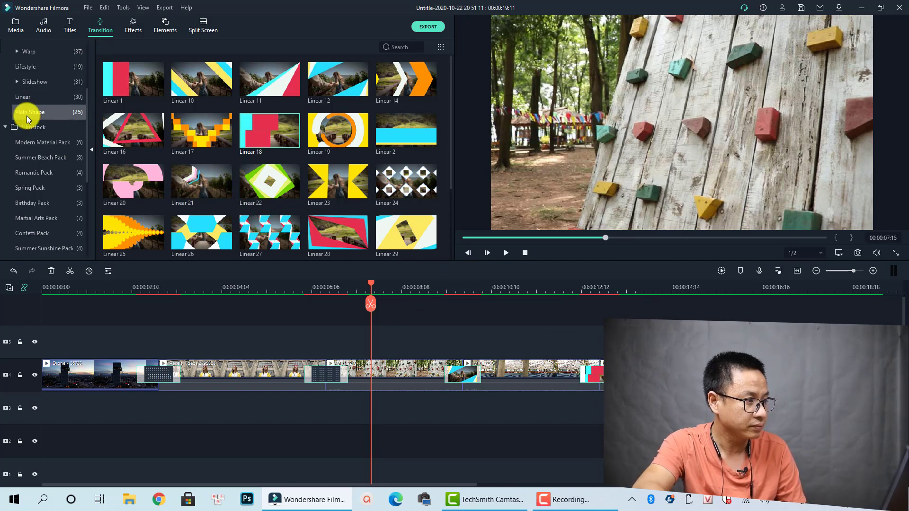
left_click(324, 86)
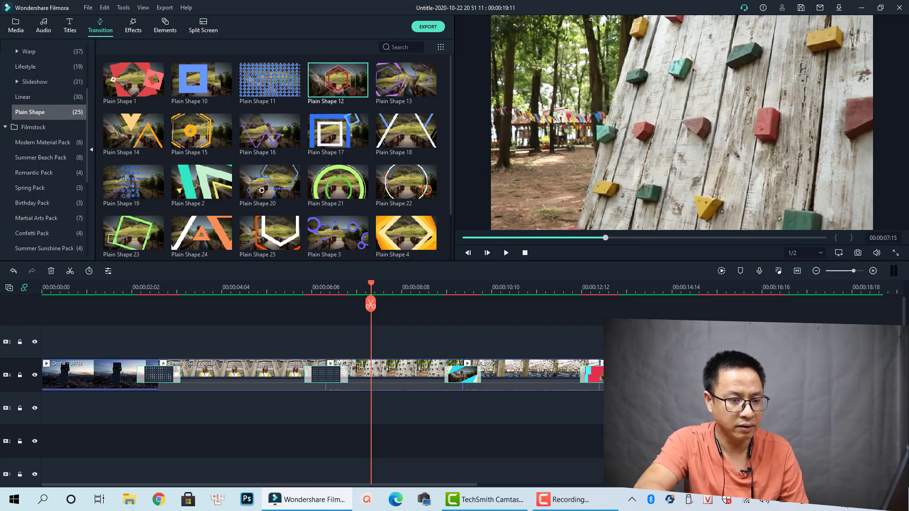
- Play the timeline from near its start to review the Dissolve and Fade transitions
left_click(52, 290)
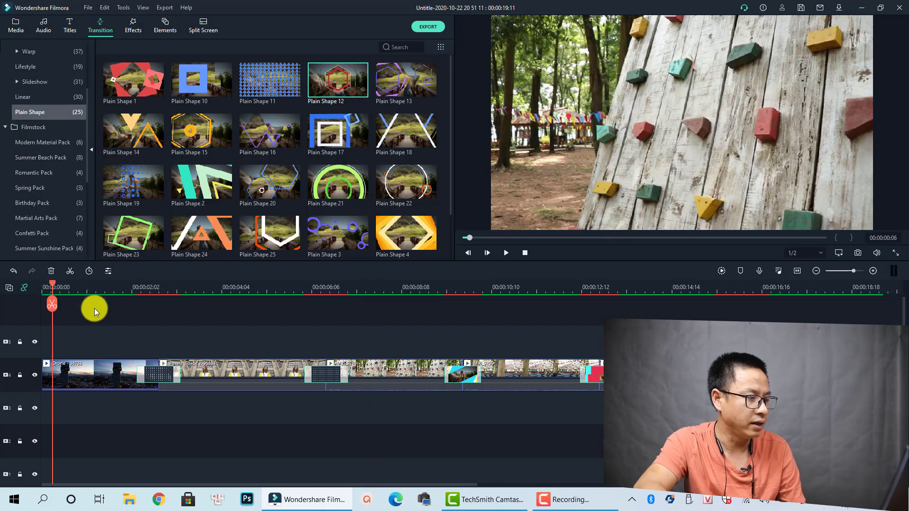
key("space")
mouse_move(521, 498)
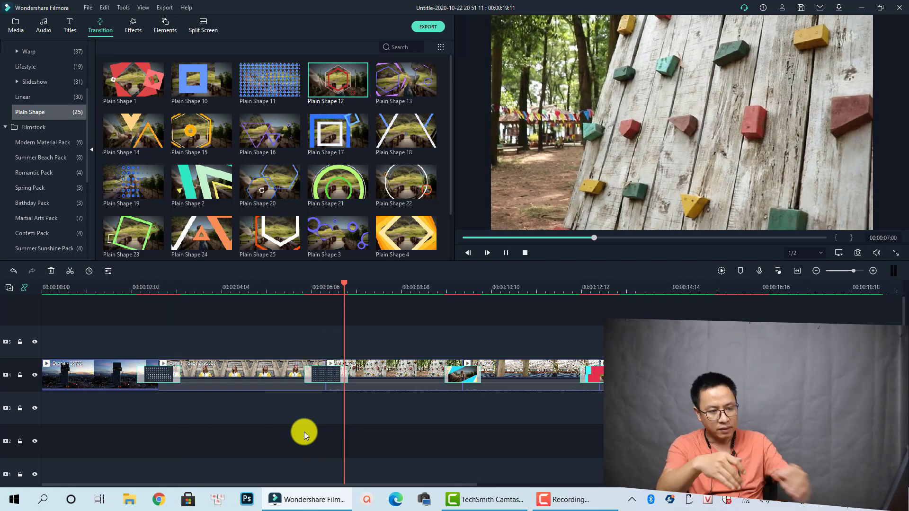
key("space")
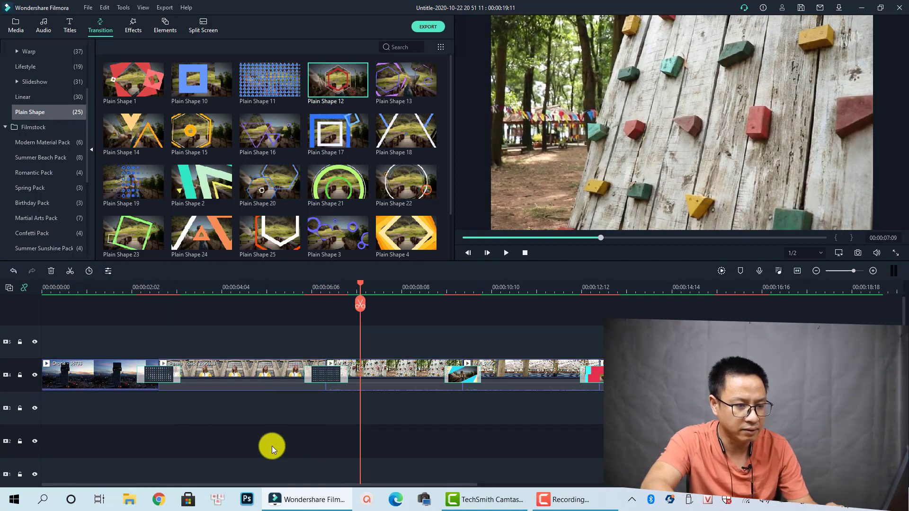
- Render the timeline preview and play the sequence from before the first transition
left_click(721, 272)
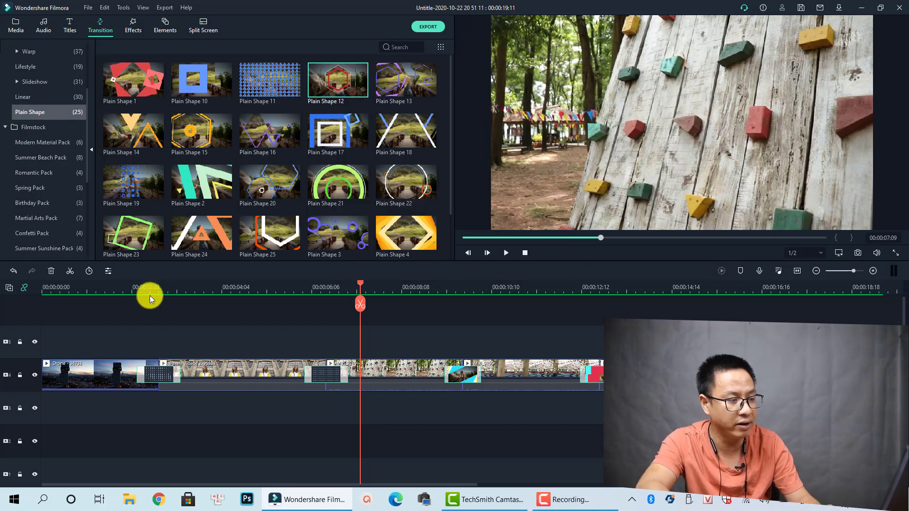
left_click(78, 287)
key("space")
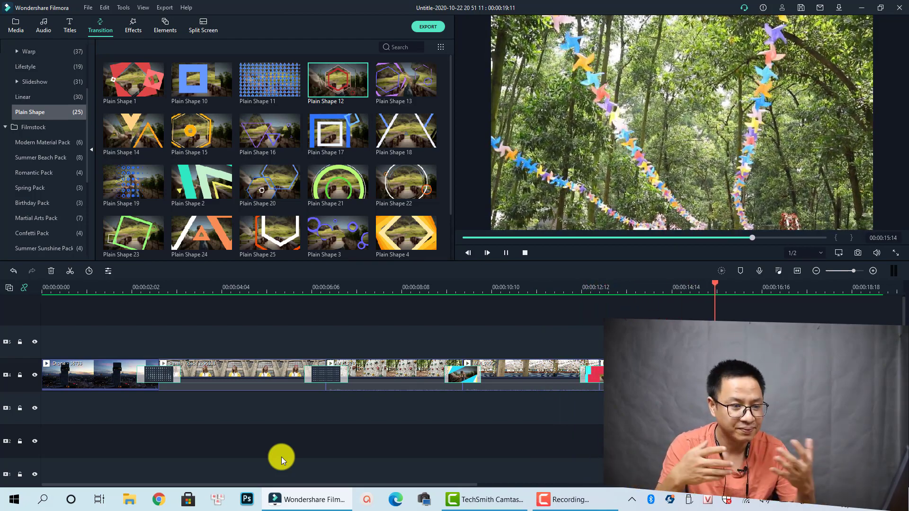
- Stop playback and browse the Filmstock transition packs, including Chinese New Year, Martial Arts, Birthday and Spring
key("space")
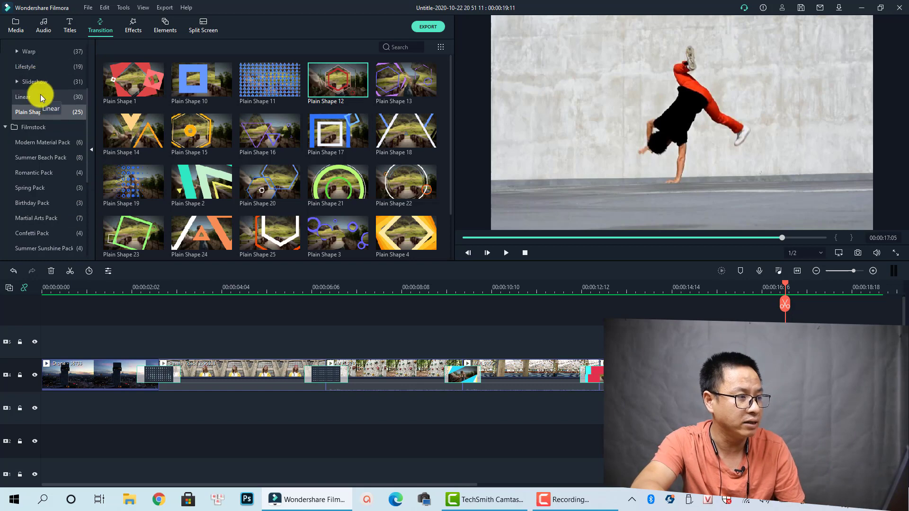
scroll(47, 100, "up", 2)
scroll(43, 142, "down", 4)
left_click(37, 184)
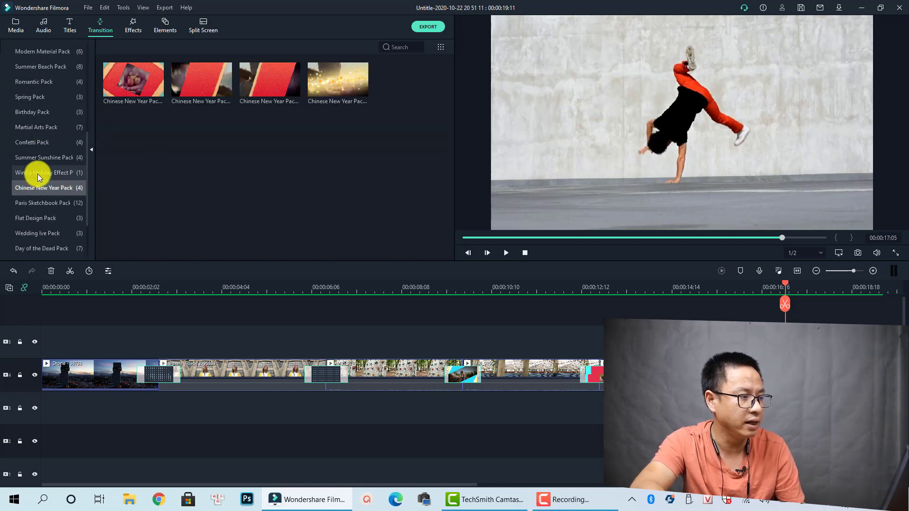
left_click(38, 173)
left_click(39, 157)
left_click(36, 126)
left_click(35, 112)
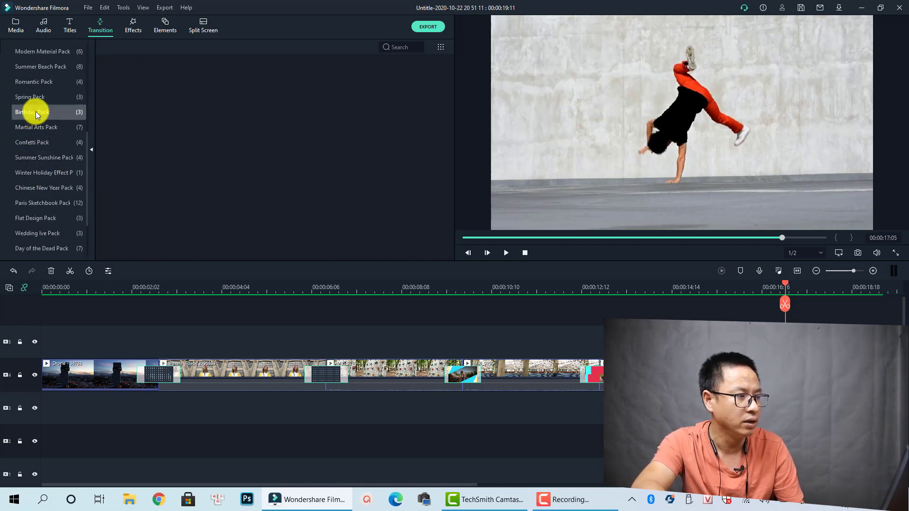
left_click(32, 96)
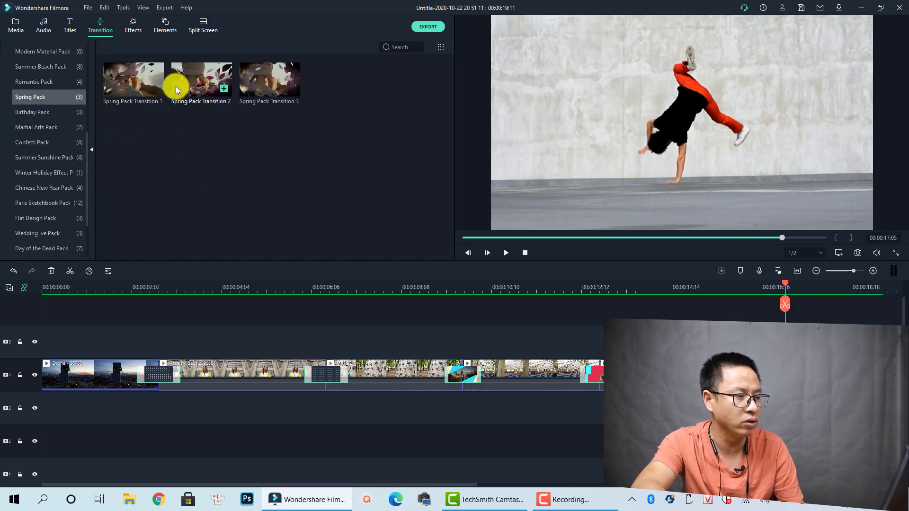
left_click(47, 108)
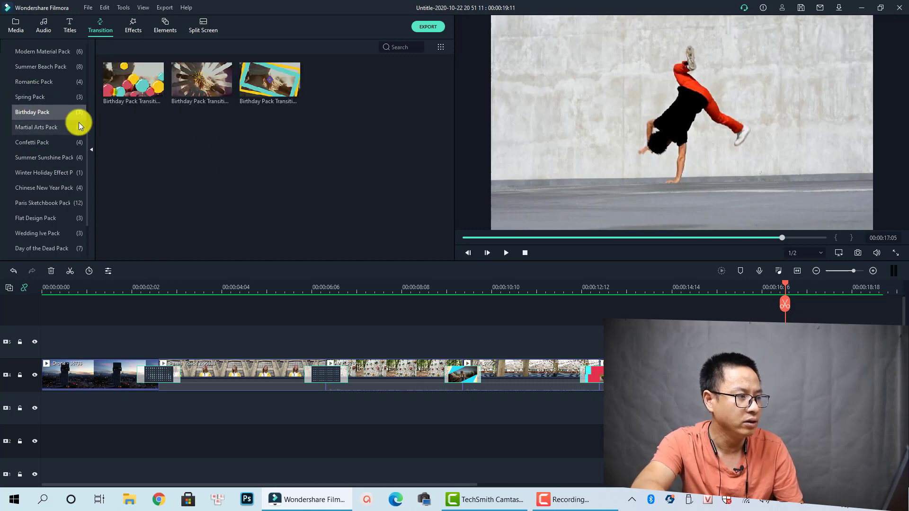
left_click(38, 100)
- Replace the transition at the cut between the climbing-wall and tent clips with the second transition of the Romantic Pack
left_click(35, 82)
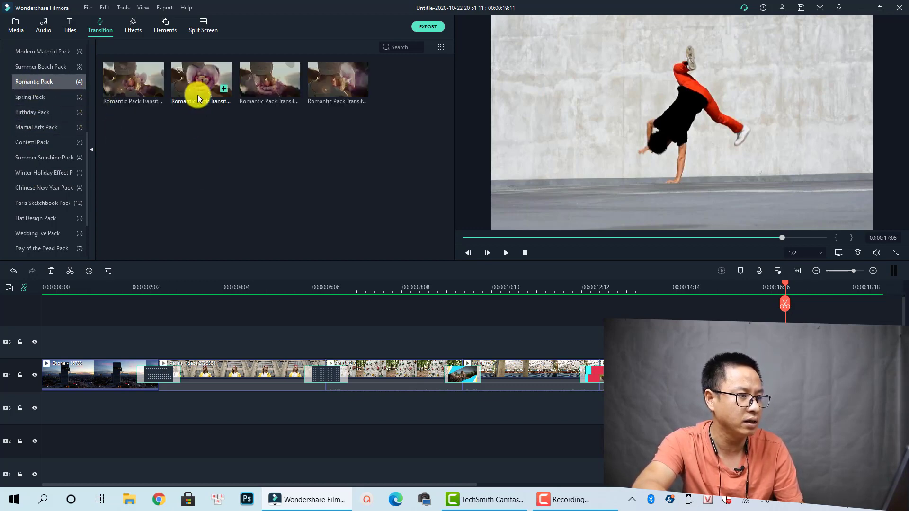
left_click_drag(197, 95, 464, 360)
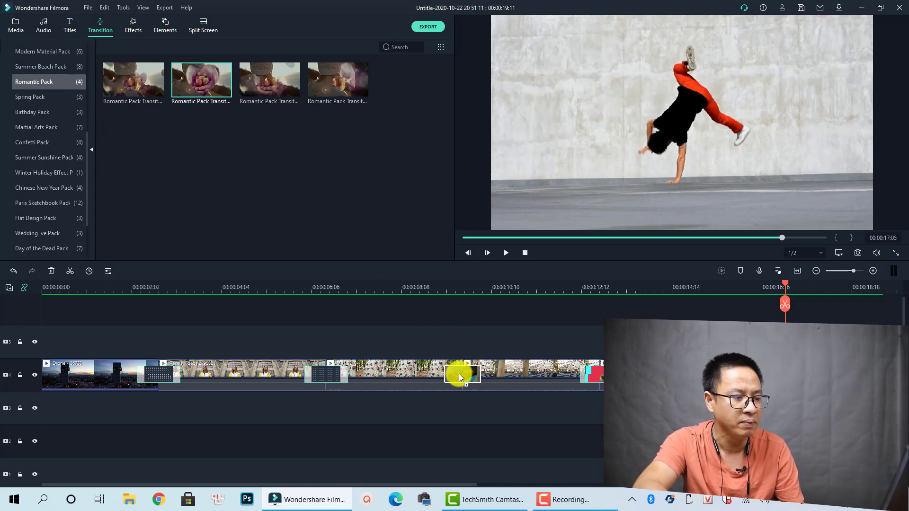
left_click_drag(459, 374, 458, 374)
- Play the timeline from just before the Romantic Pack transition to review it
left_click(427, 293)
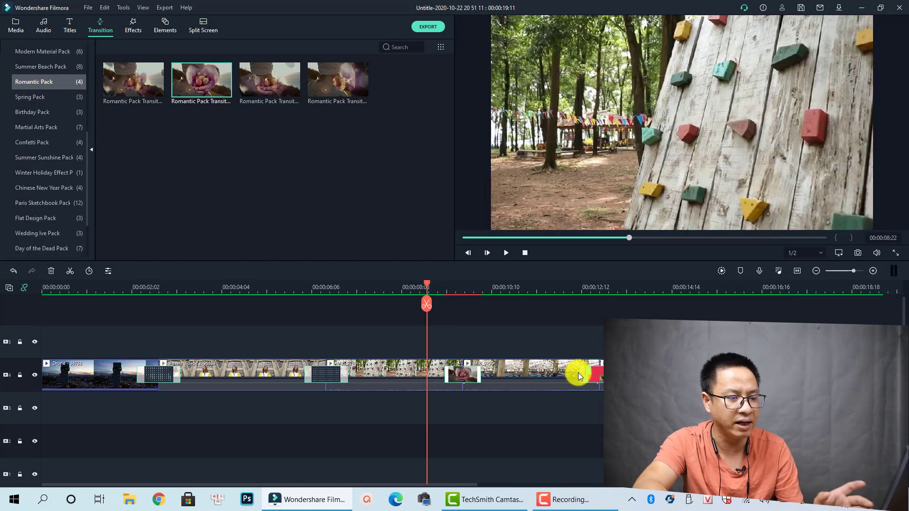
key("space")
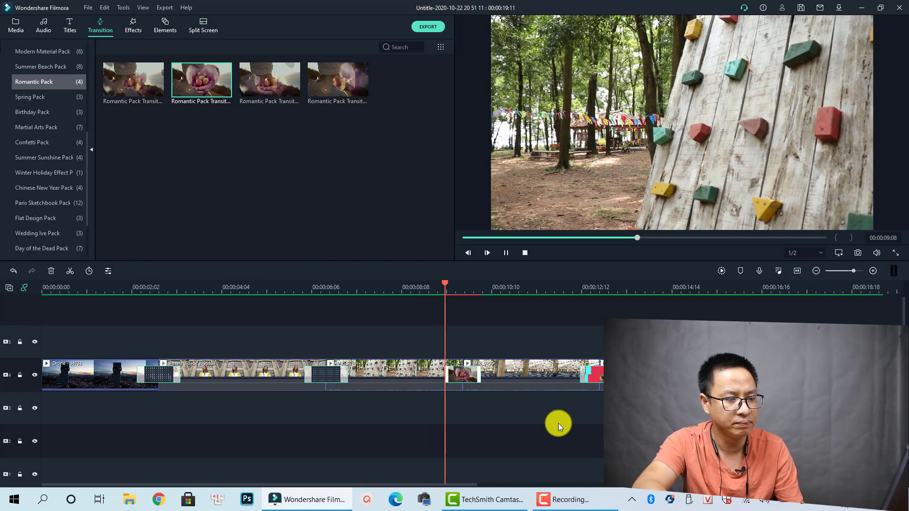
key("space")
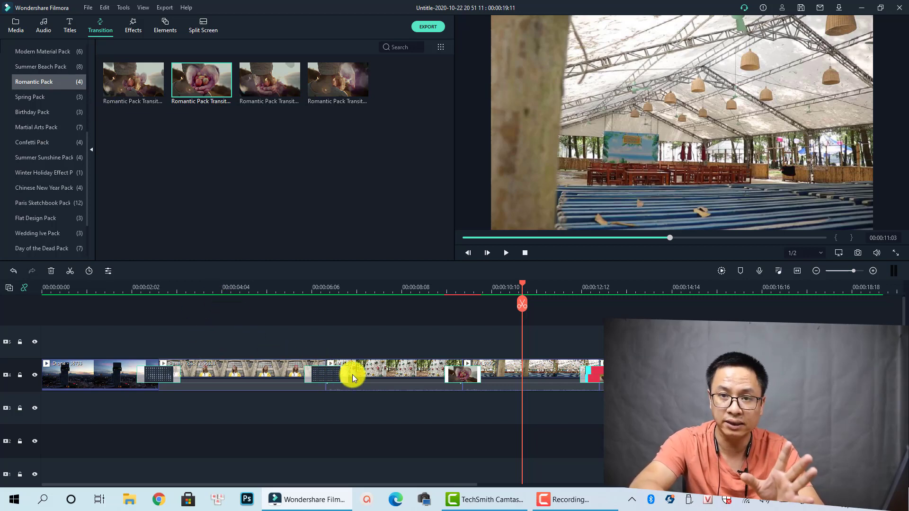
- Open the effects library and look through its favorite and included effects
left_click(400, 370)
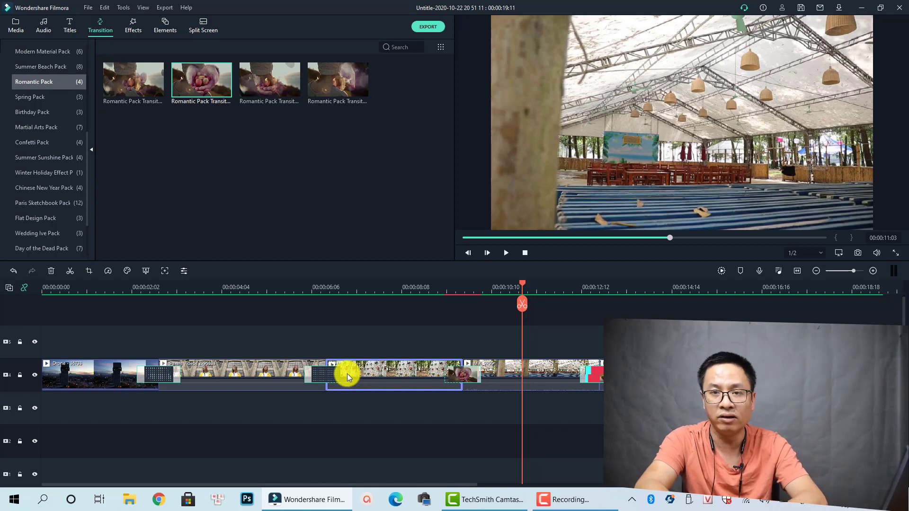
left_click(69, 25)
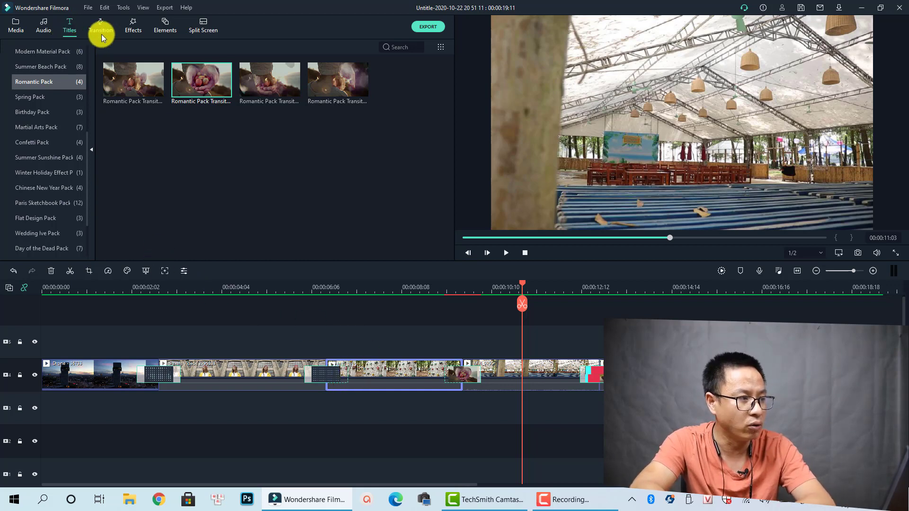
left_click(168, 26)
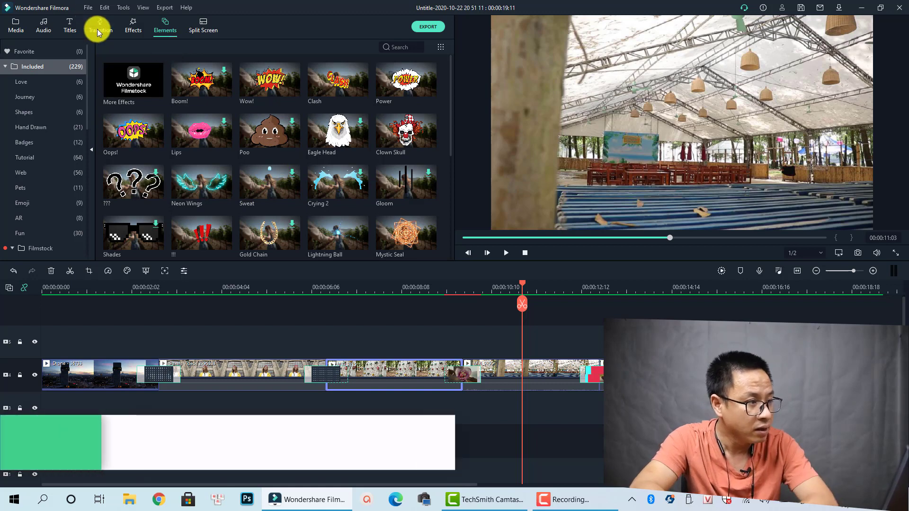
left_click(131, 28)
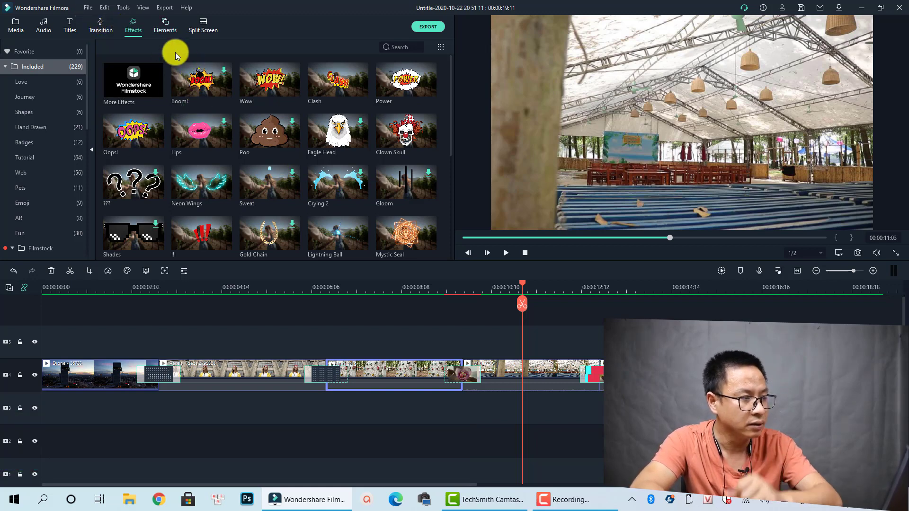
left_click(135, 28)
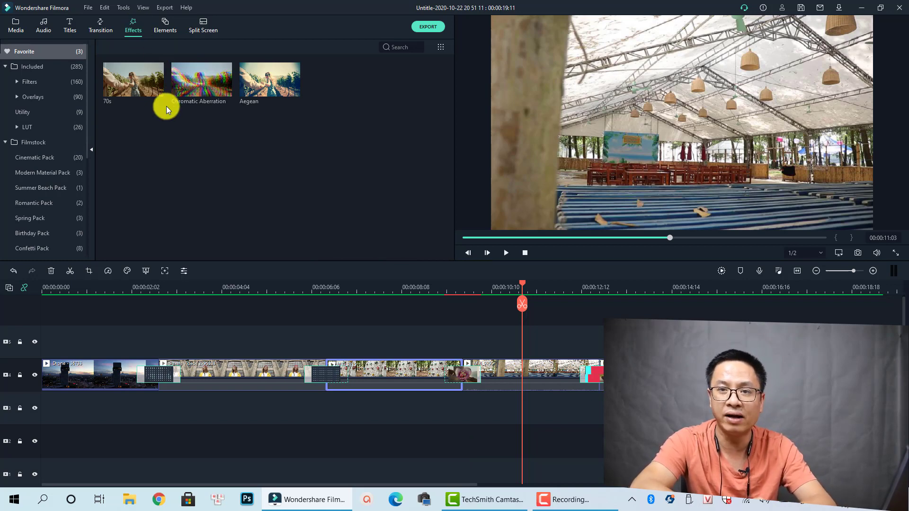
mouse_move(217, 89)
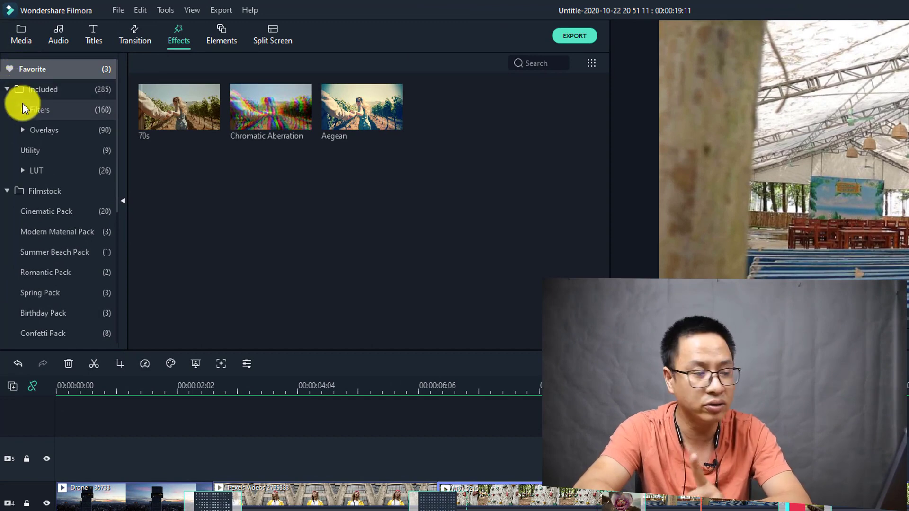
left_click(46, 88)
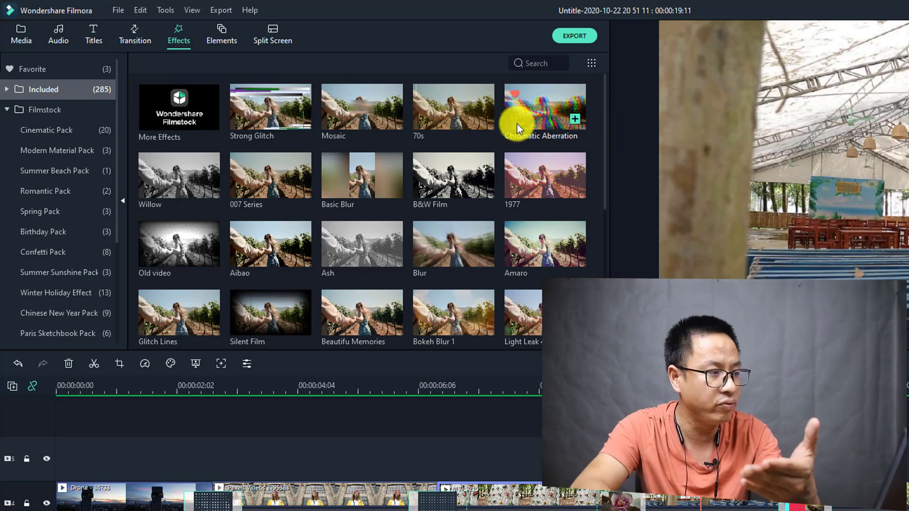
left_click(6, 88)
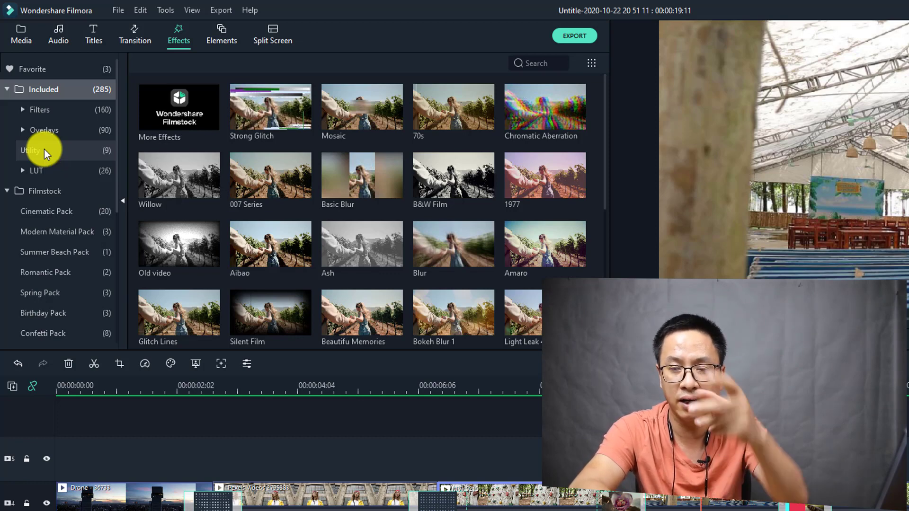
- Add the Sideways 1 filter from the Shake category above the tent clip and shorten it to end near the clip's end
left_click(43, 112)
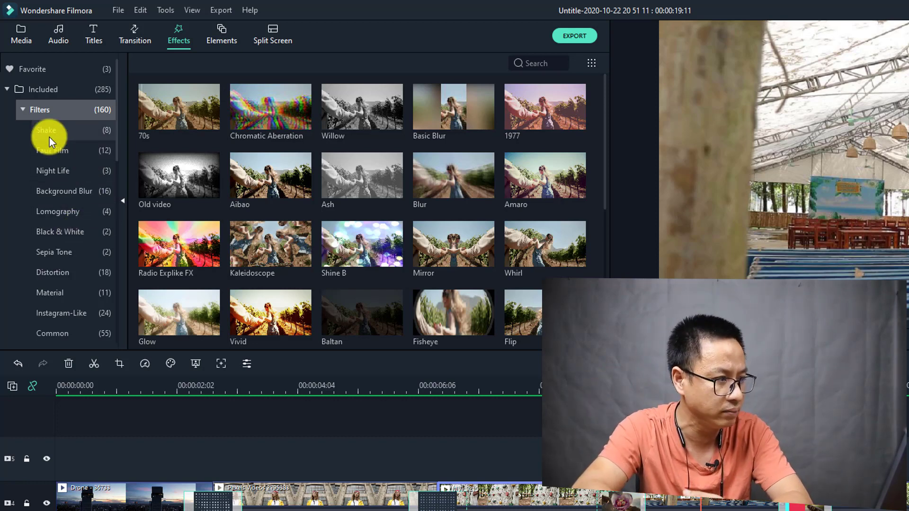
left_click(49, 131)
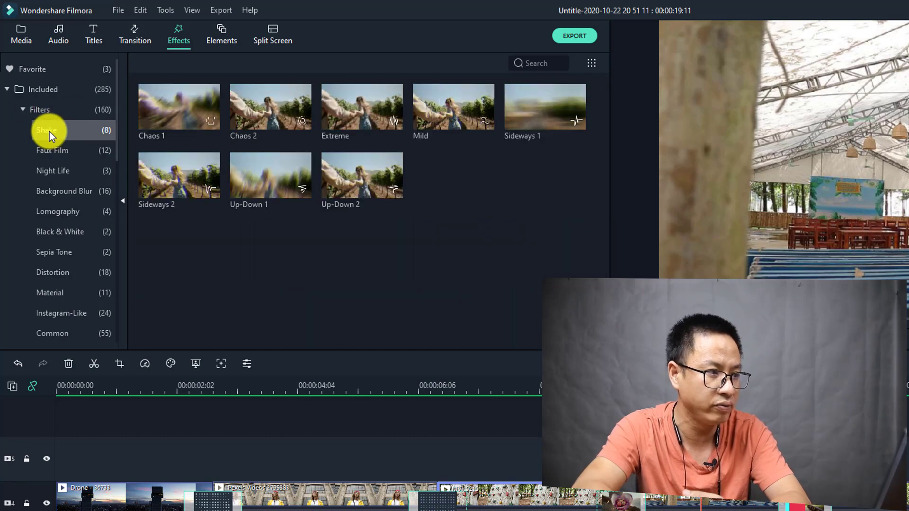
left_click_drag(561, 109, 461, 346)
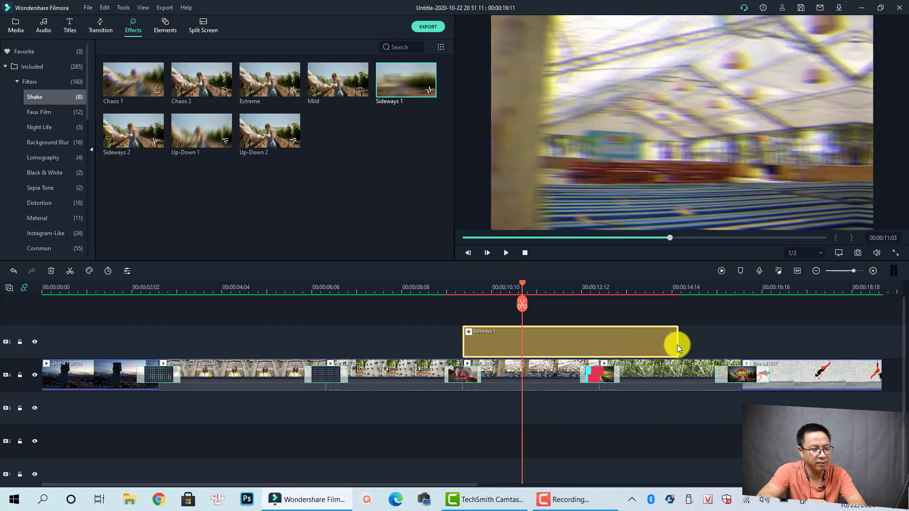
left_click(679, 344)
left_click(675, 343)
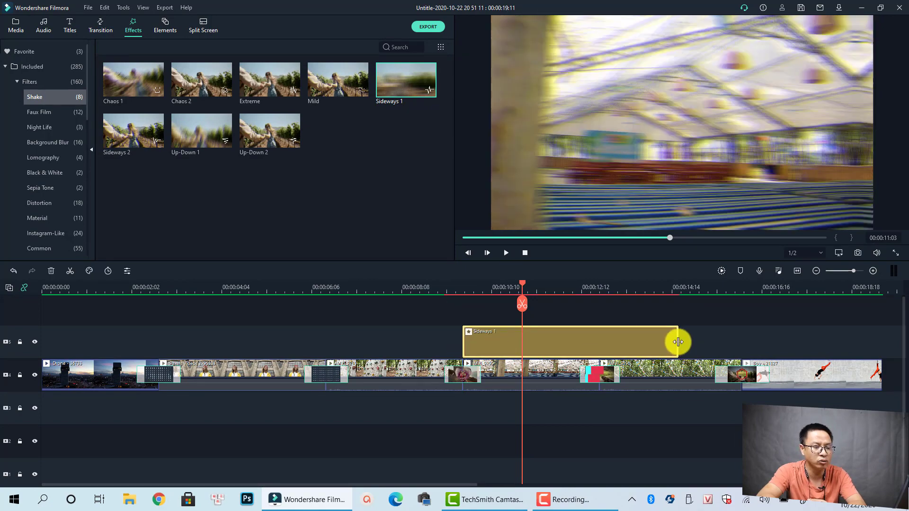
left_click_drag(674, 344, 587, 345)
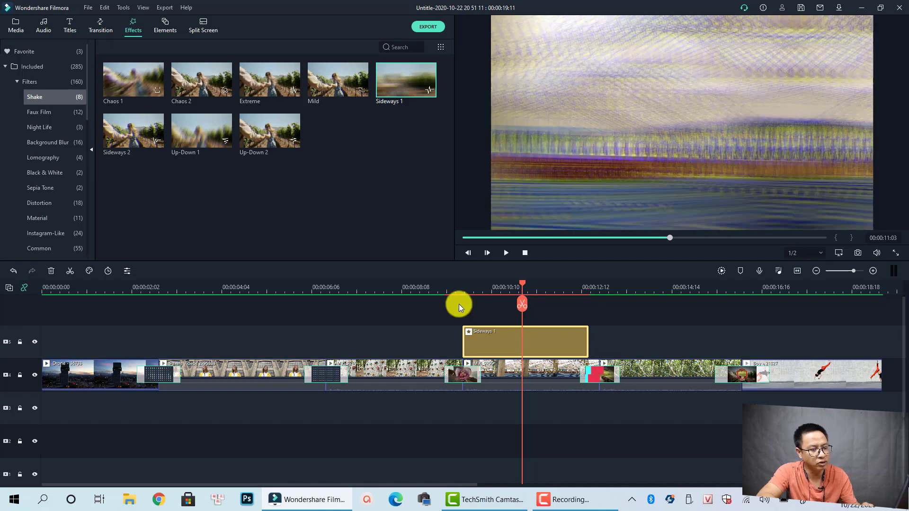
- Play the timeline from just before the Sideways 1 filter to review the shake on the tent clip
left_click(445, 290)
key("space")
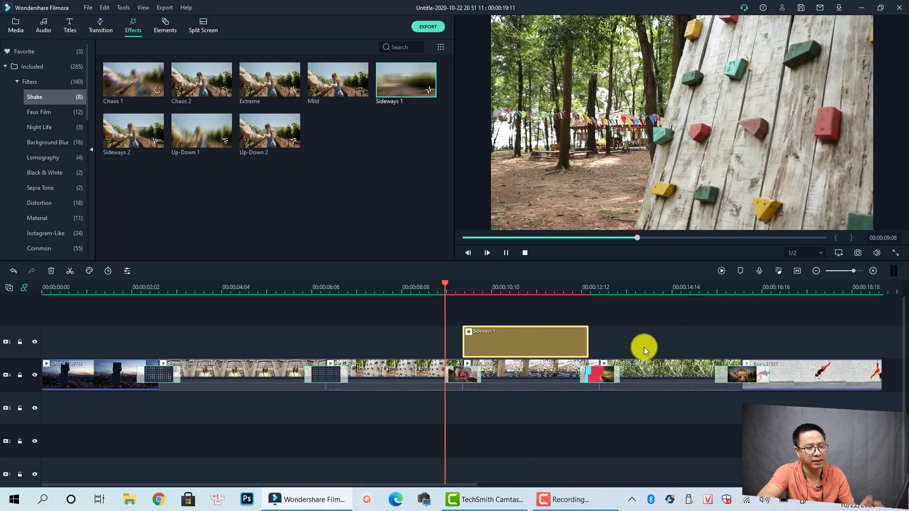
key("space")
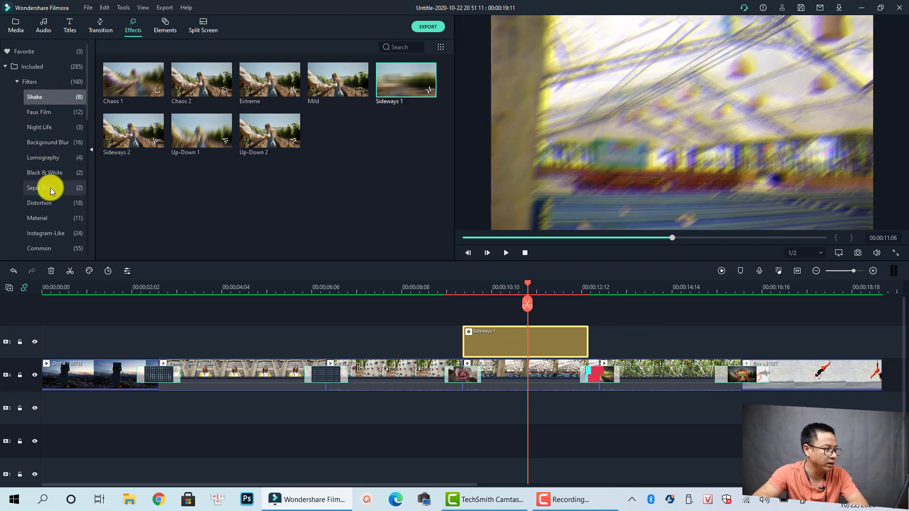
- Add the Mirror Flip filter from the Distortion category above the forest clip, on the same track as Sideways 1
scroll(44, 229, "down", 1)
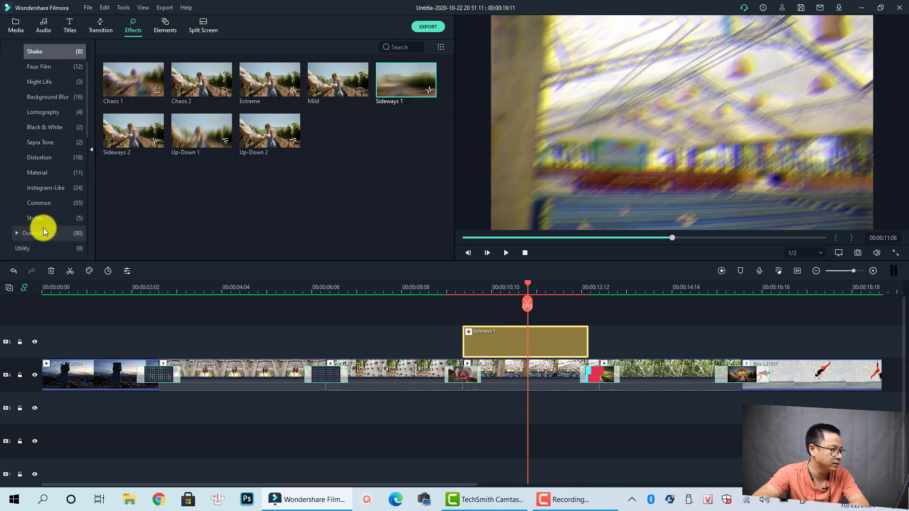
left_click(39, 184)
left_click(39, 158)
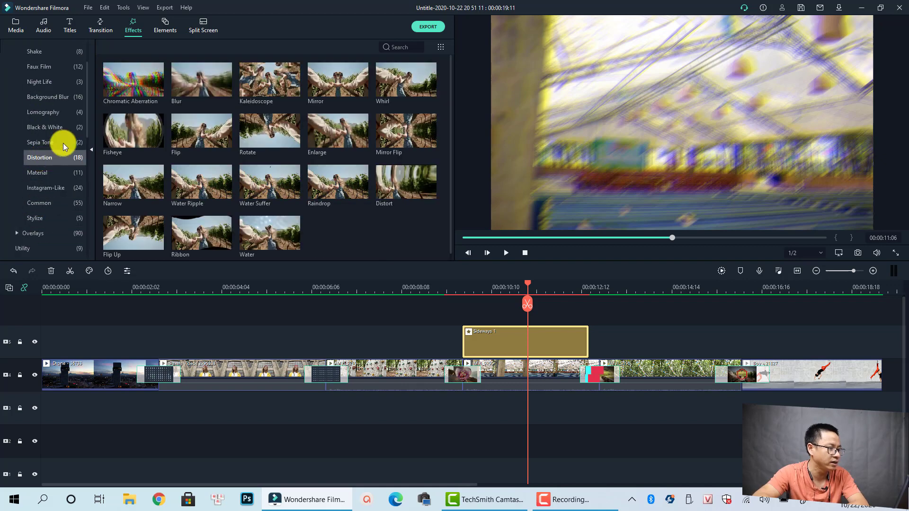
left_click_drag(388, 136, 647, 332)
- Check the Mirror Flip filter on the forest clip and play the section from just before it
left_click(695, 287)
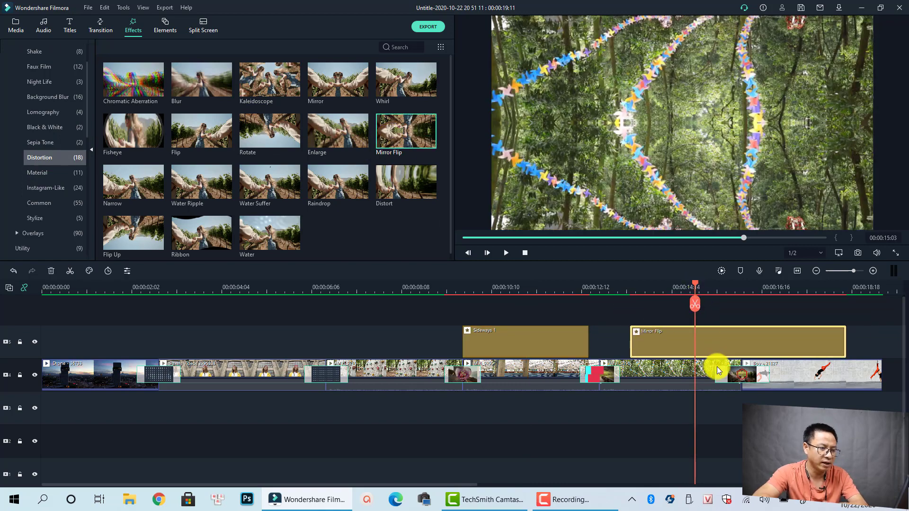
left_click(614, 288)
key("space")
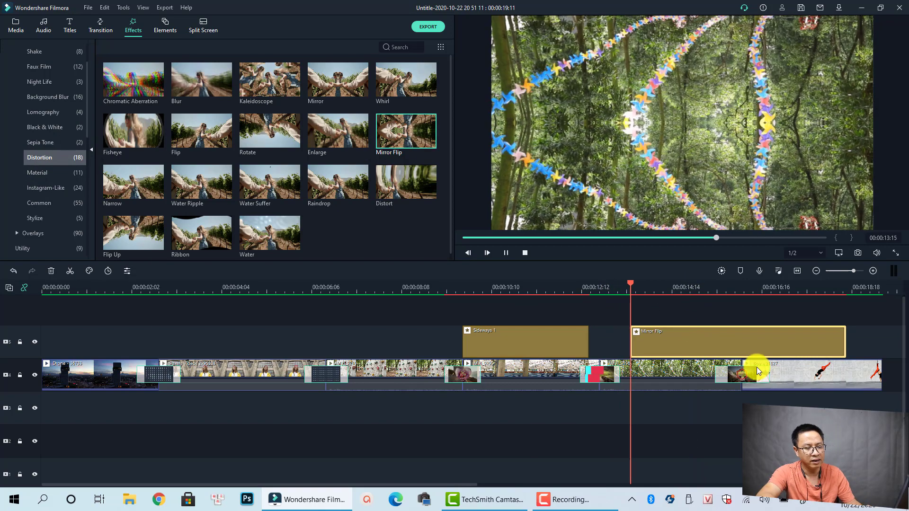
key("space")
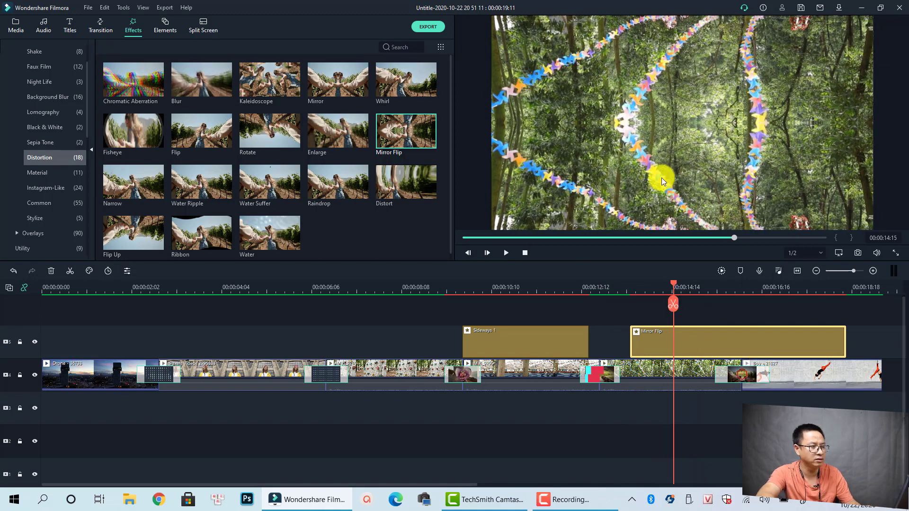
- Add the Fisheye filter above the clip of the woman, starting at the clip's beginning, and preview it
left_click_drag(139, 137, 153, 342)
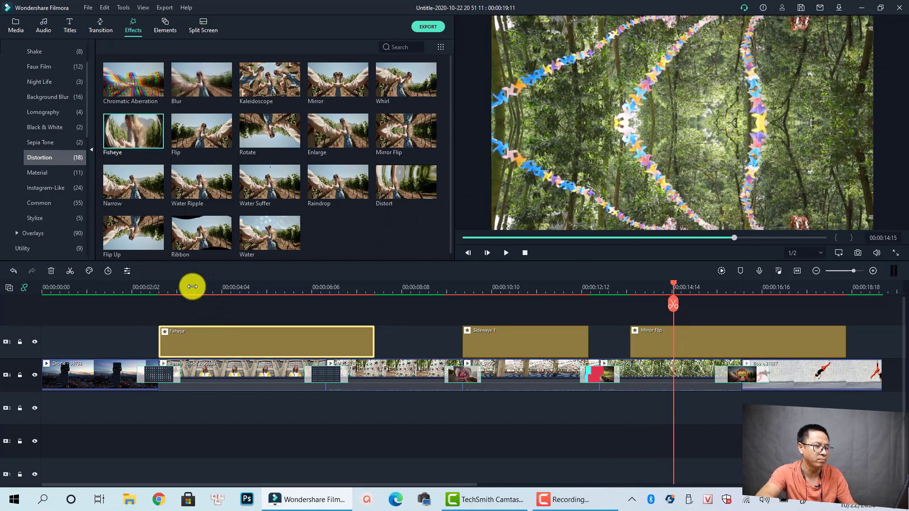
left_click(151, 287)
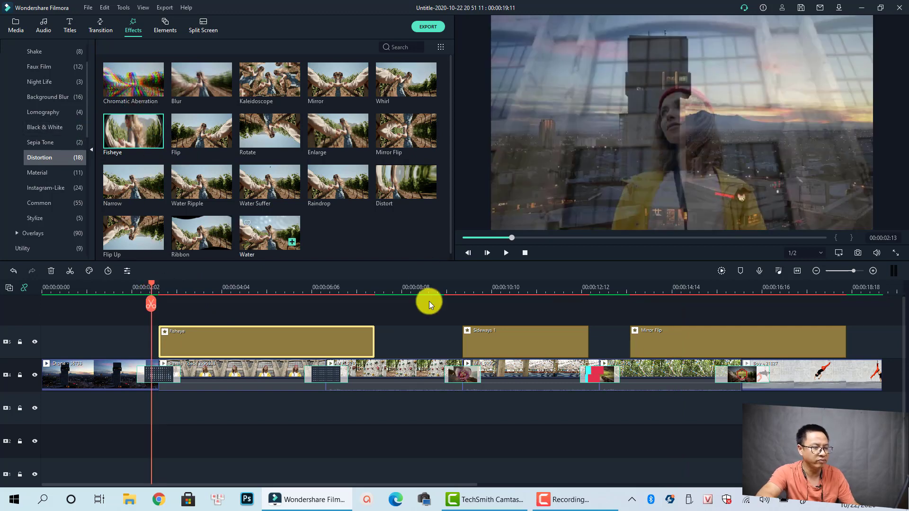
key("space")
key("space")
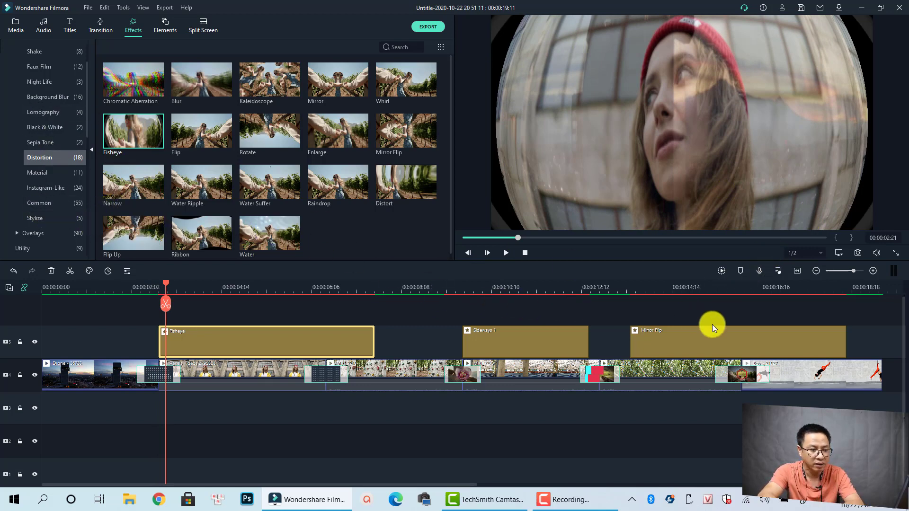
left_click_drag(879, 326, 283, 335)
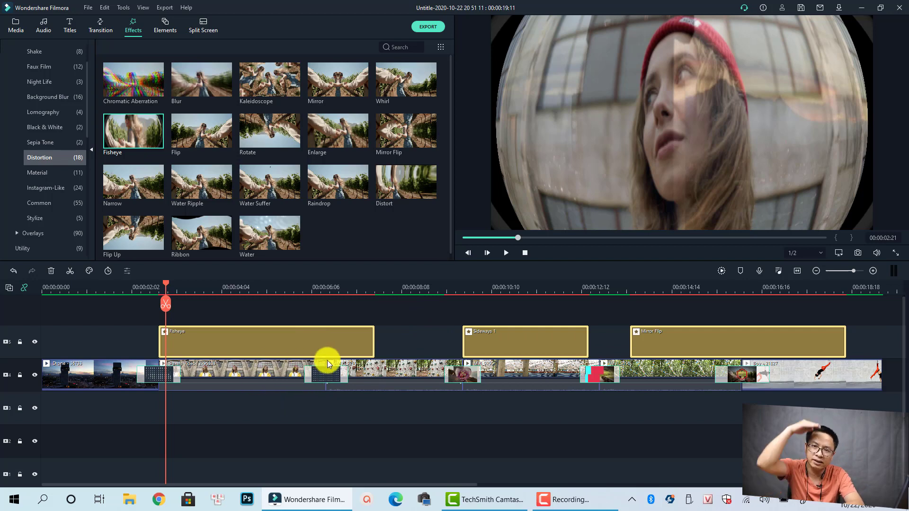
left_click(234, 367)
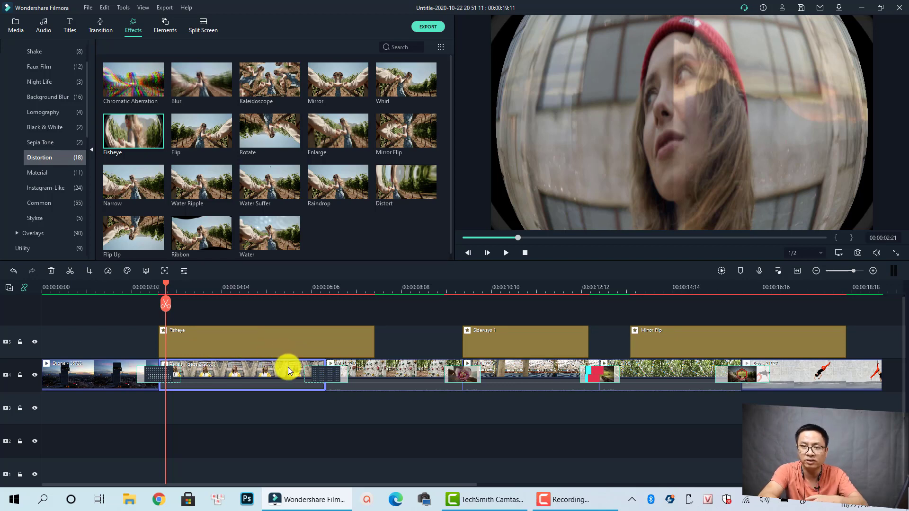
- Add the Travel 06 sample video to the track beneath the clip of the woman, aligned with that clip's beginning
left_click(19, 26)
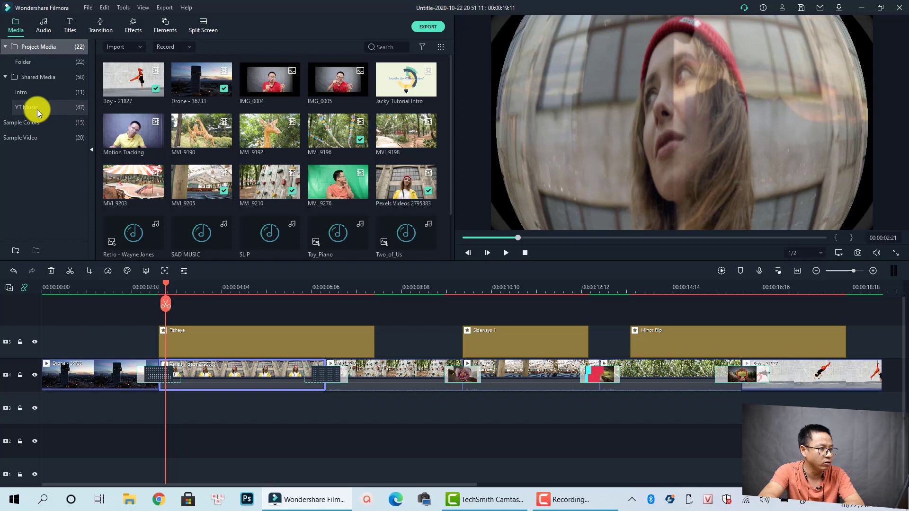
left_click(25, 137)
left_click_drag(135, 145, 157, 408)
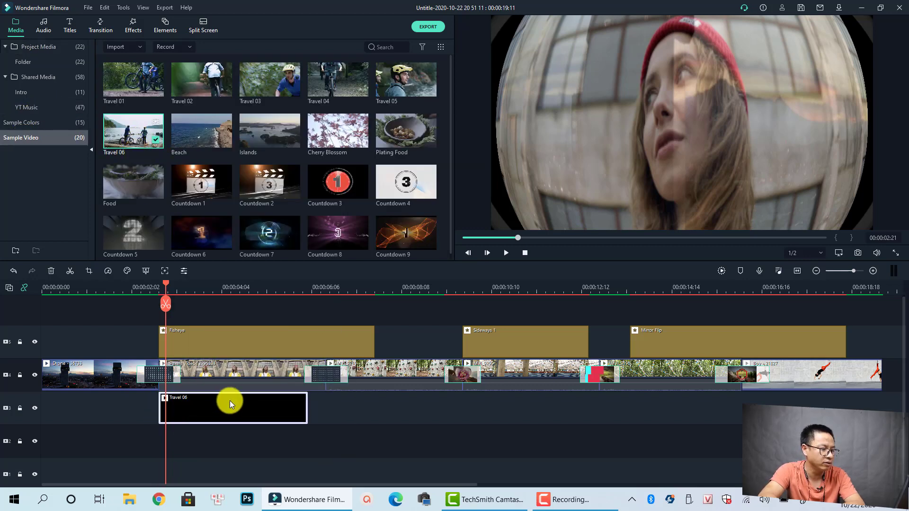
- Shrink the clip of the woman towards the lower-right corner of the frame so Travel 06 shows behind it
left_click(565, 130)
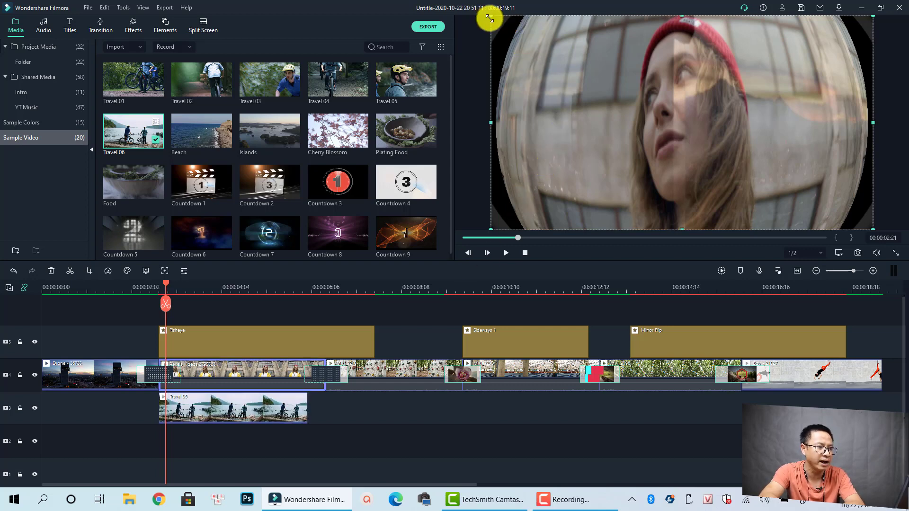
left_click_drag(486, 17, 523, 34)
left_click_drag(580, 79, 650, 150)
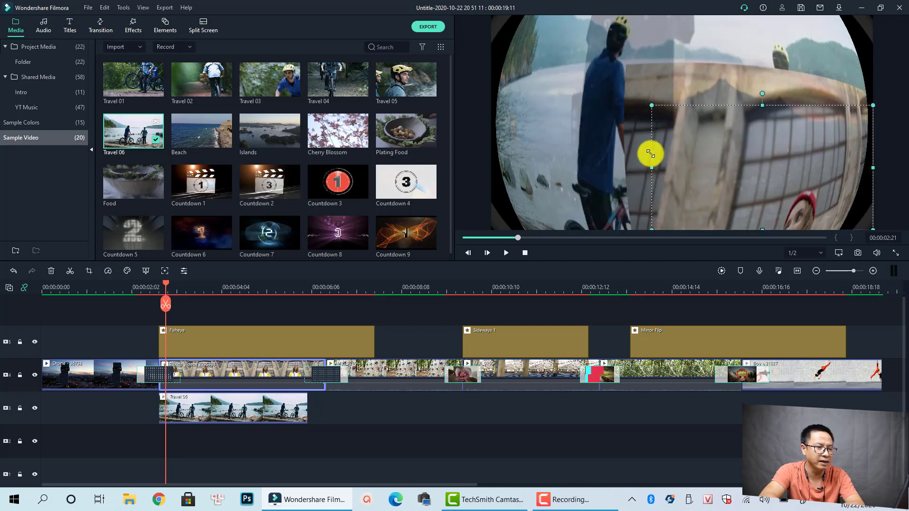
- Check how the Fisheye filter on its own track affects both the clip of the woman and Travel 06
left_click(199, 339)
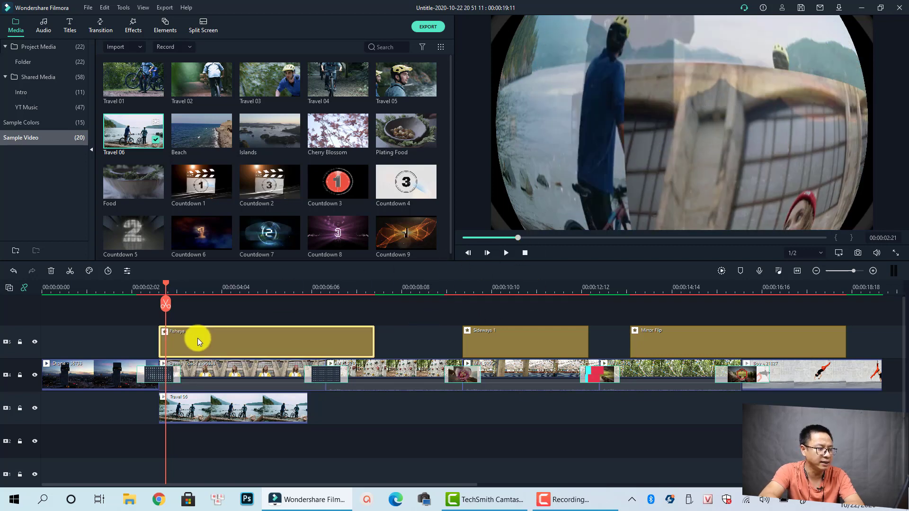
left_click(197, 372)
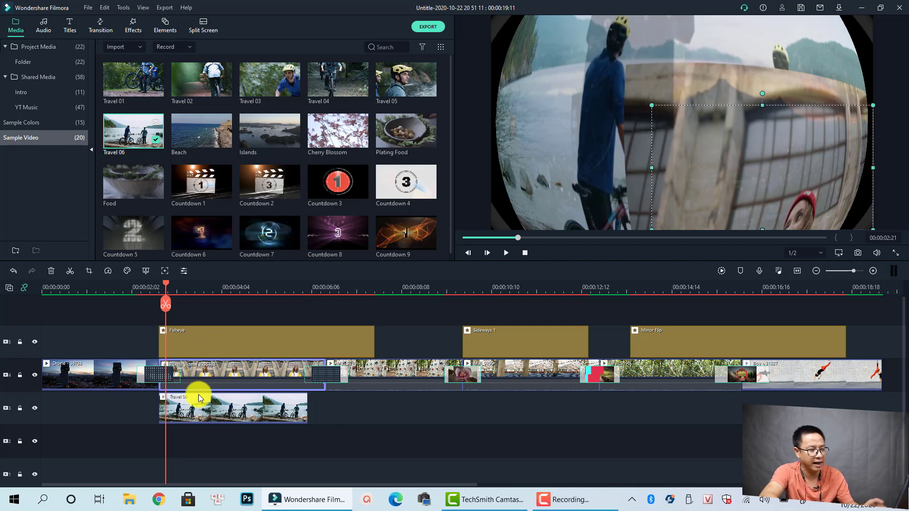
left_click(199, 417)
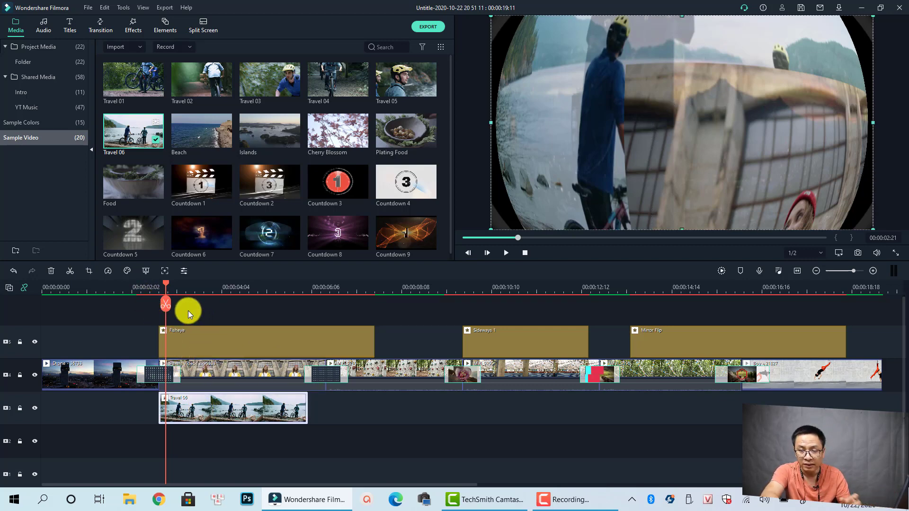
left_click(239, 370)
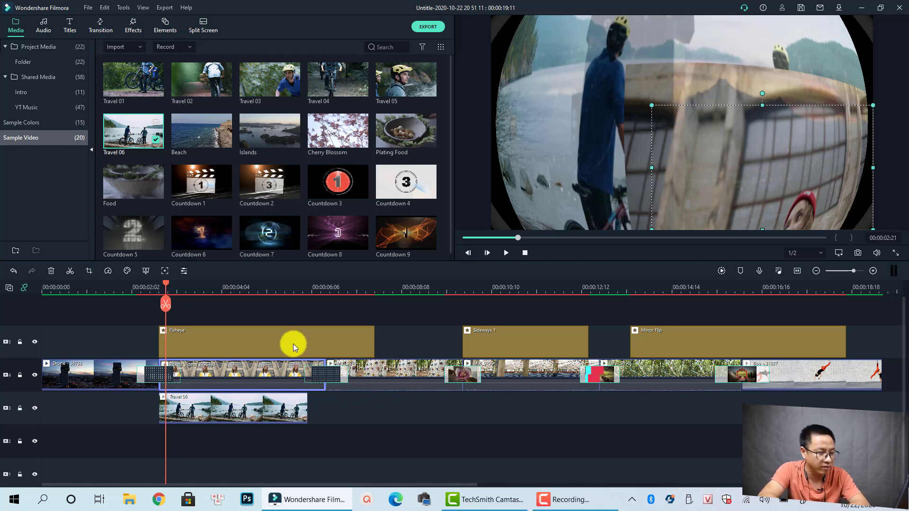
- Delete the Fisheye filter from its track and apply Fisheye directly onto the clip of the woman instead
mouse_move(254, 333)
left_mouse_down()
mouse_move(280, 325)
mouse_move(244, 368)
mouse_move(266, 331)
left_mouse_up()
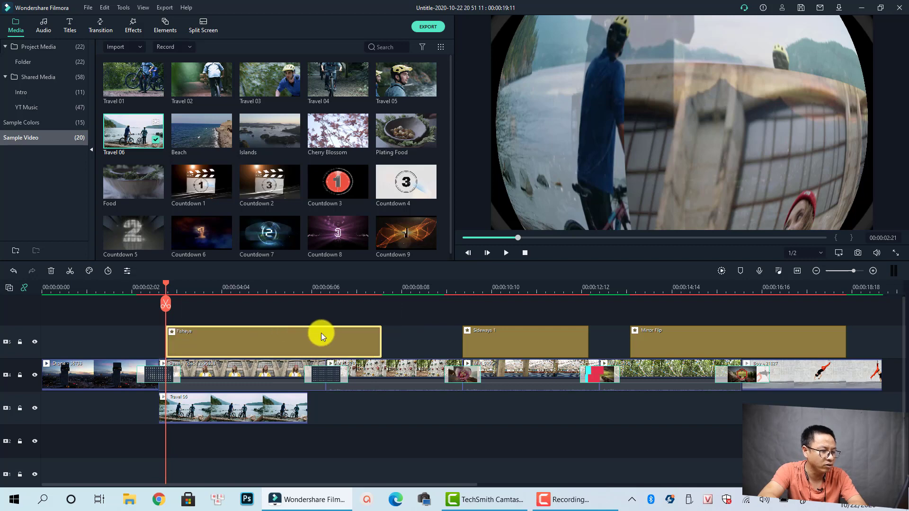
key("Delete")
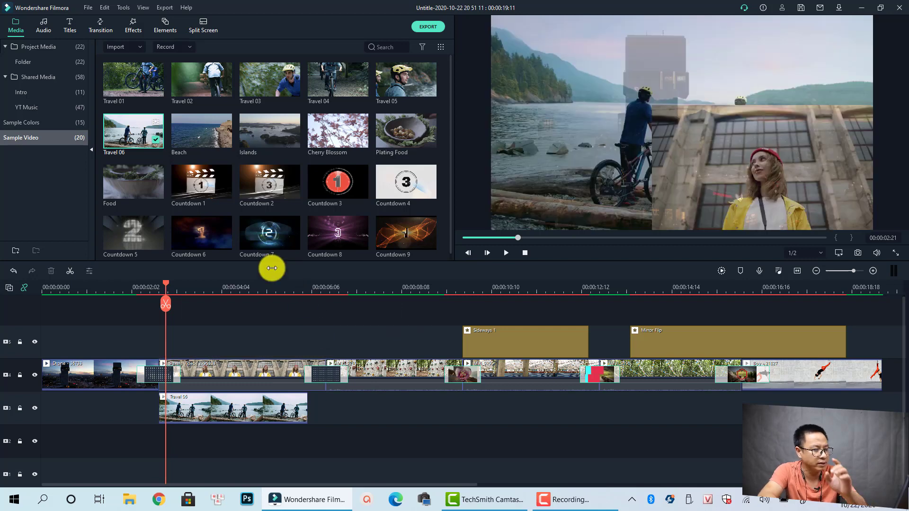
left_click(130, 27)
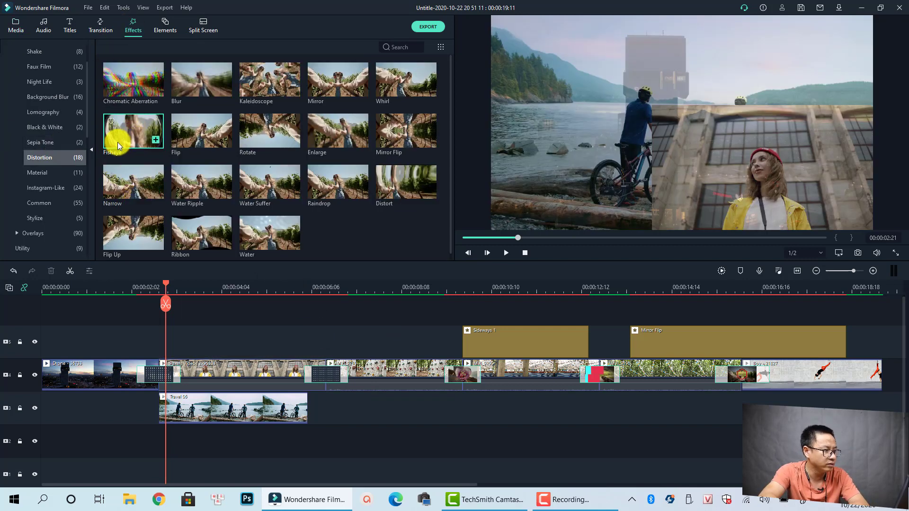
left_click_drag(118, 146, 196, 367)
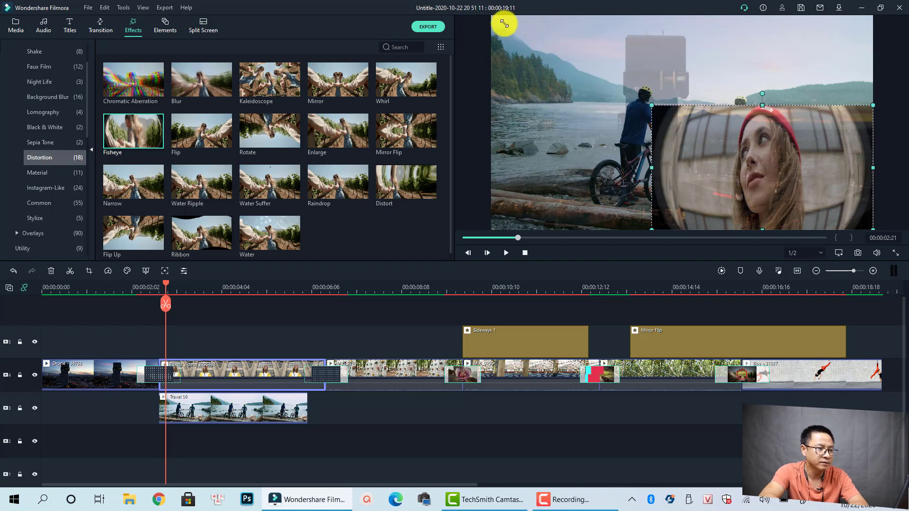
- Enlarge the clip of the woman back to the full frame and delete the Travel 06 clip
left_click_drag(503, 24, 493, 20)
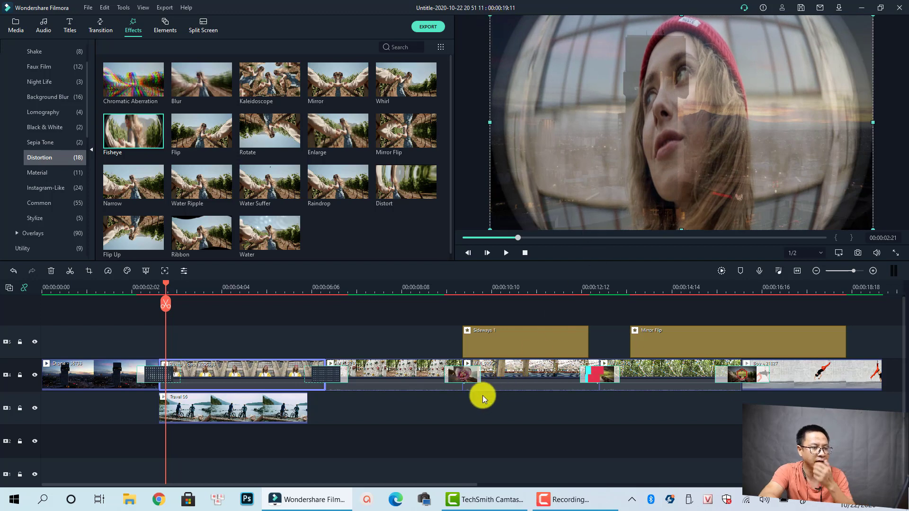
left_click(267, 400)
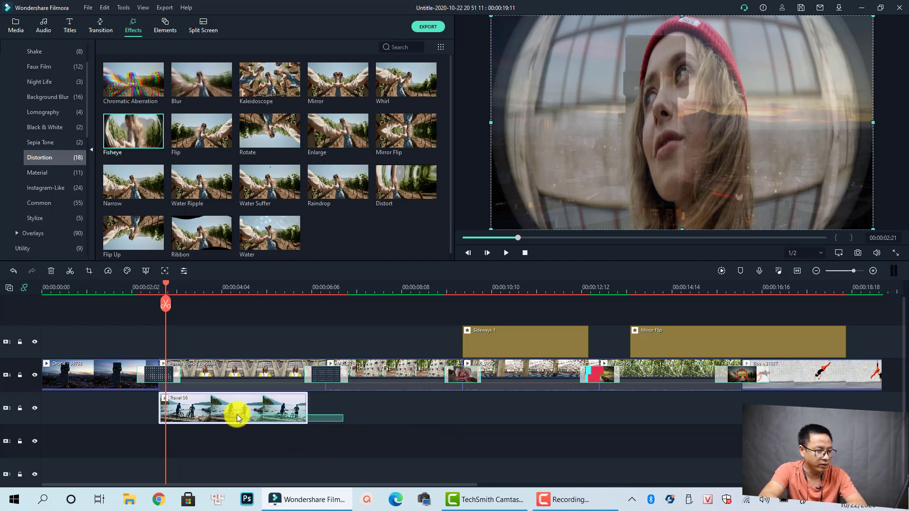
key("Delete")
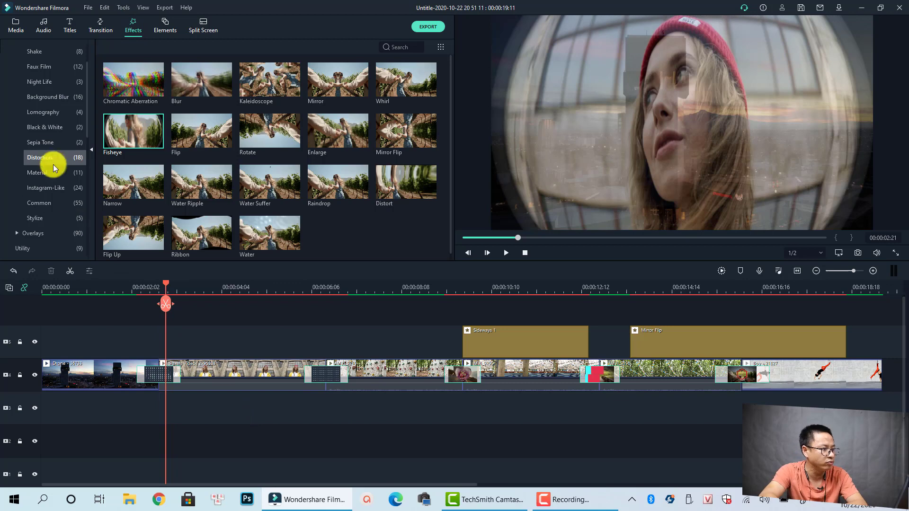
- Add the Film 3 overlay from the Frame category above the clip of the woman, starting at the clip's beginning
scroll(26, 102, "up", 3)
left_click(15, 83)
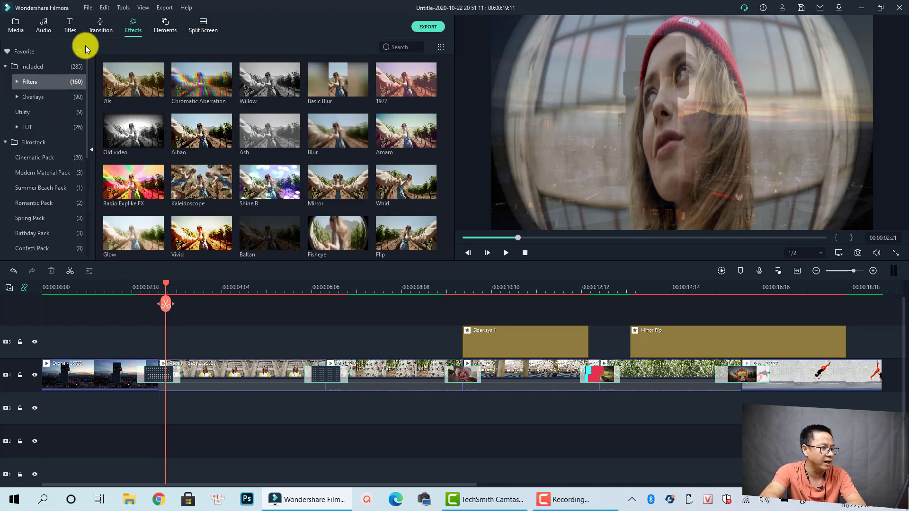
left_click(163, 28)
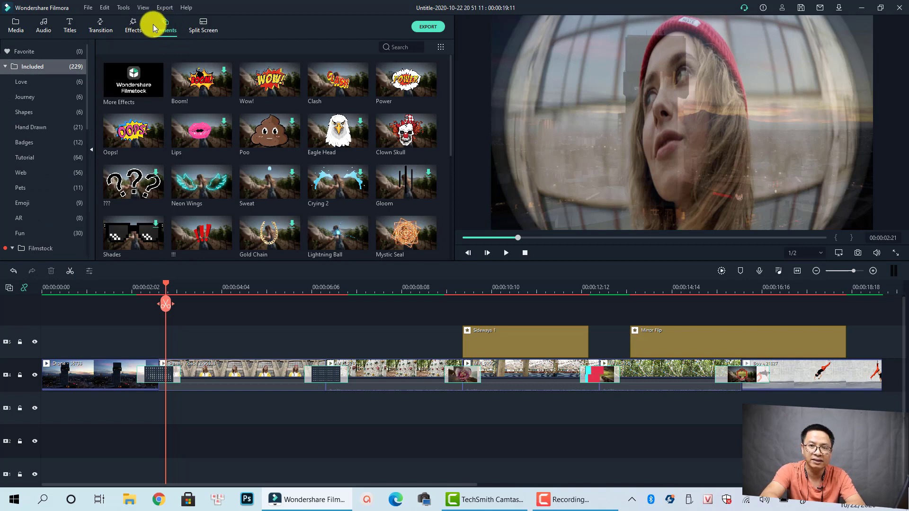
left_click(133, 28)
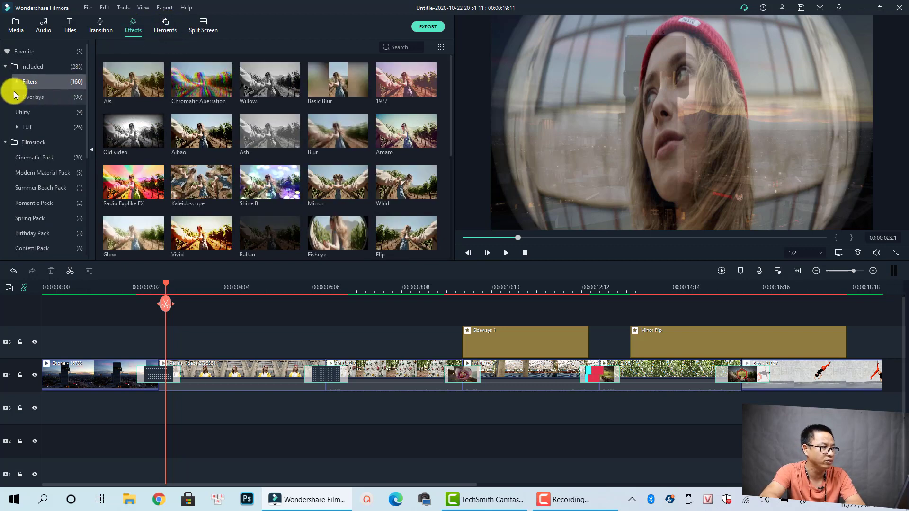
left_click(24, 97)
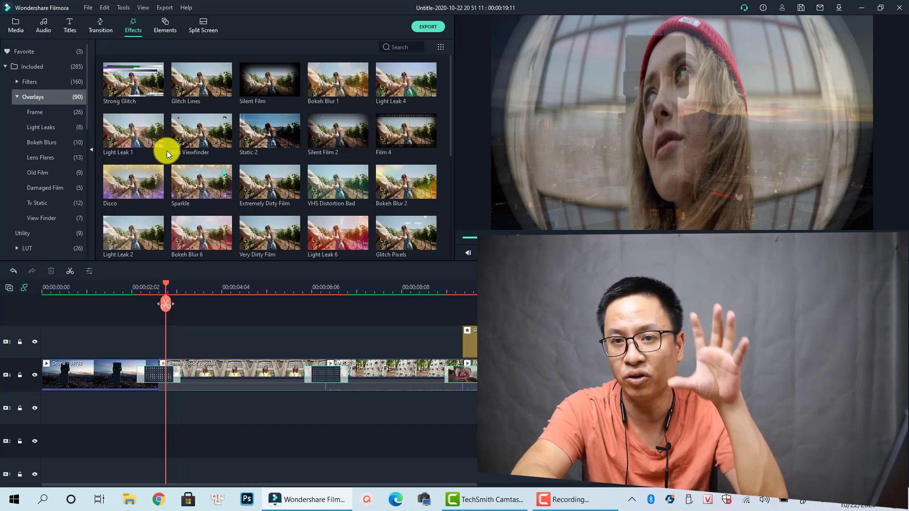
left_click(41, 111)
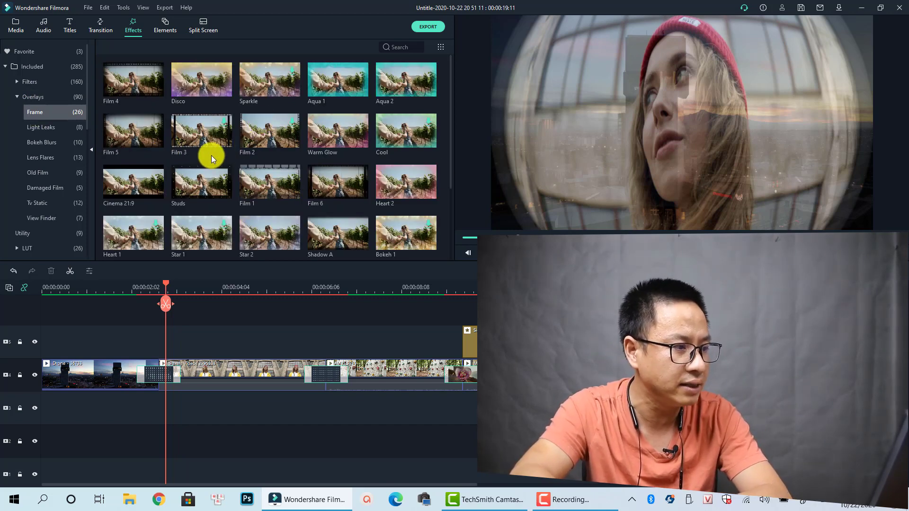
left_click_drag(186, 140, 164, 392)
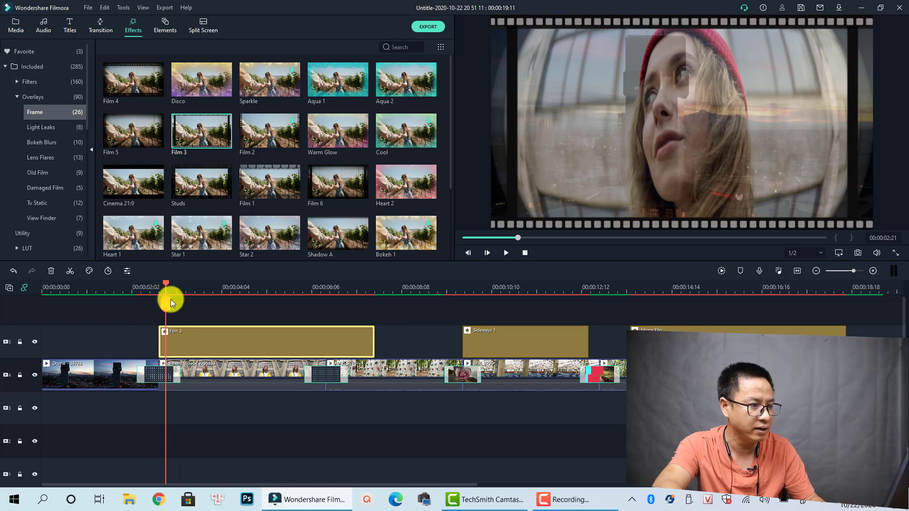
- Remove the Fisheye effect applied to the clip of the woman
left_click(234, 373)
right_click(235, 373)
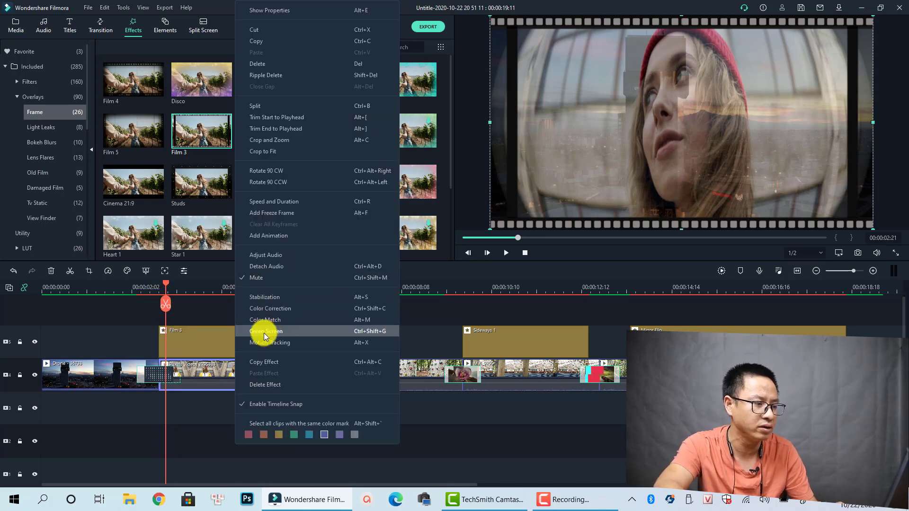
left_click(266, 384)
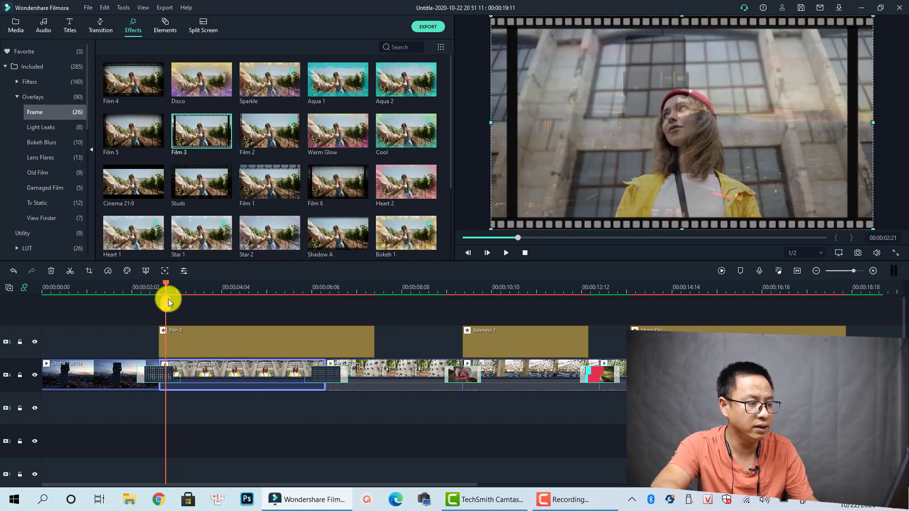
- Play the timeline from just before the Film 3 overlay to review the frame on the woman's clip
left_click(144, 289)
key("space")
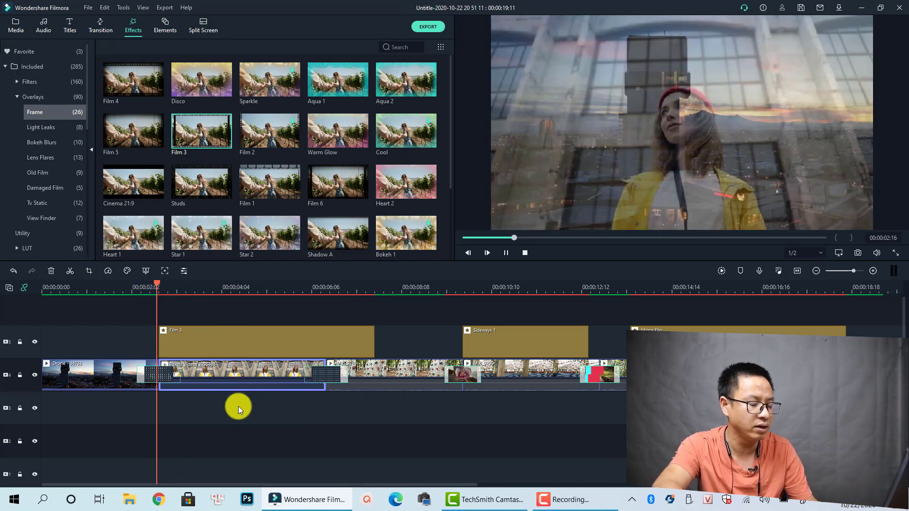
key("space")
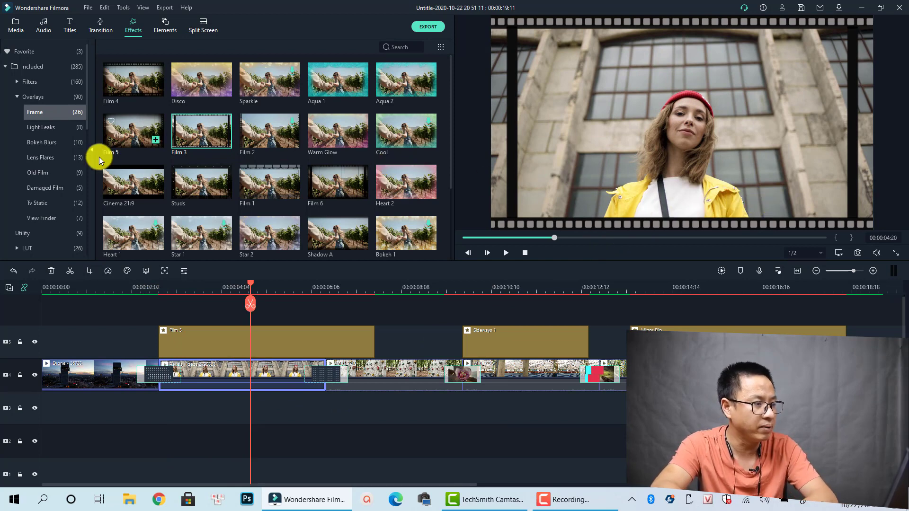
- Add the Strong Glitch overlay from the Tv Static category on a track above Film 3, aligned with its start
left_click(38, 172)
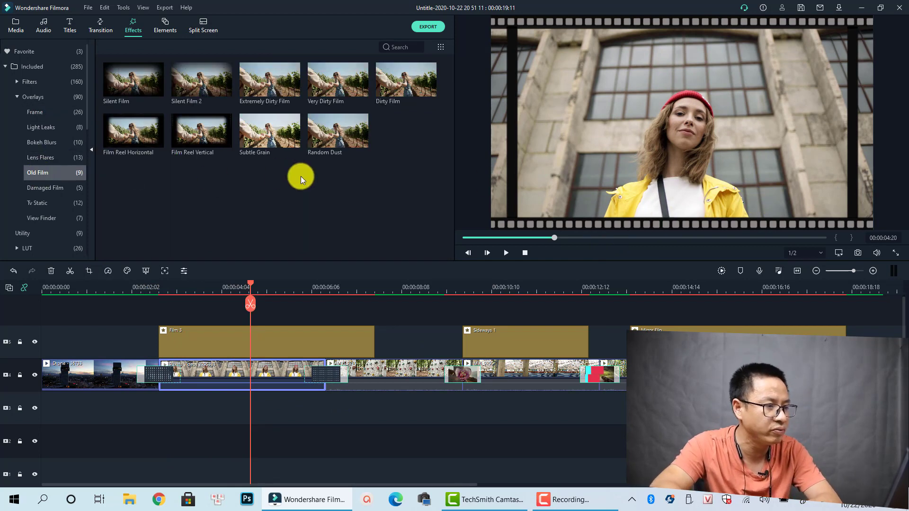
left_click(38, 202)
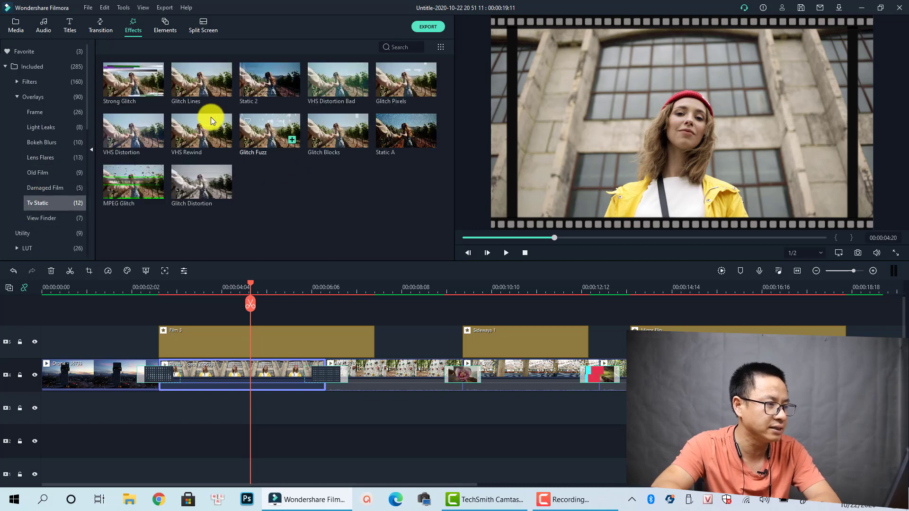
left_click_drag(126, 90, 279, 341)
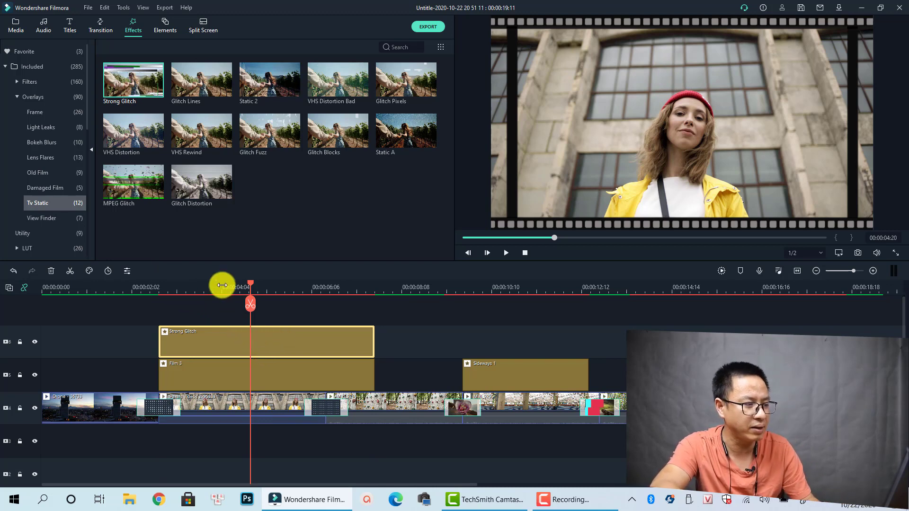
- Play the section from just before the Strong Glitch overlay to review it combined with Film 3
left_click(148, 287)
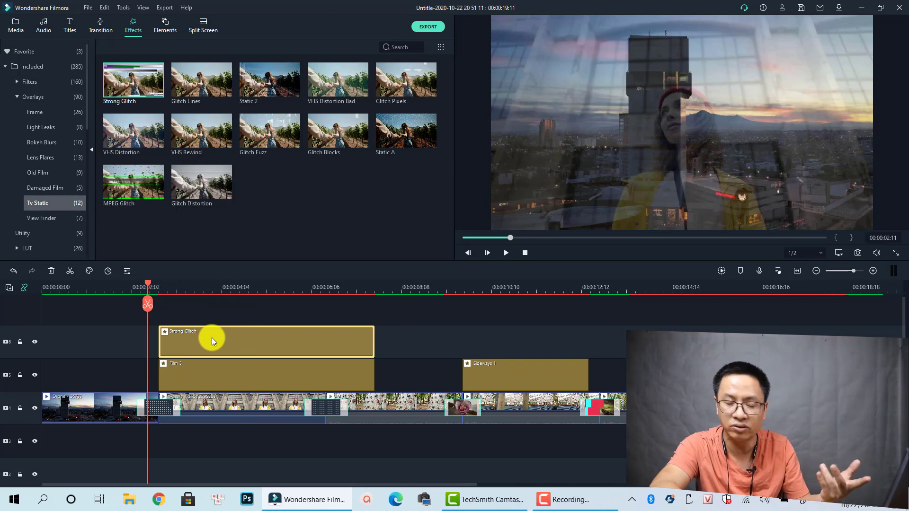
key("space")
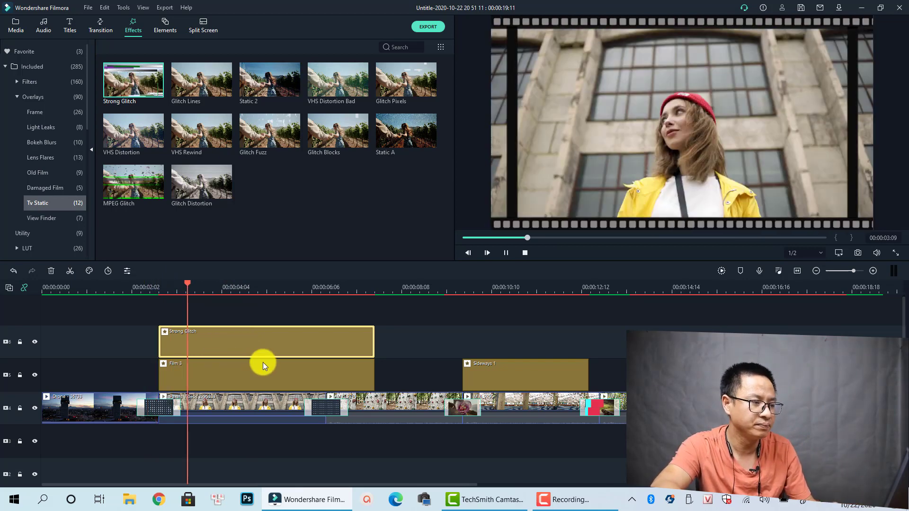
key("space")
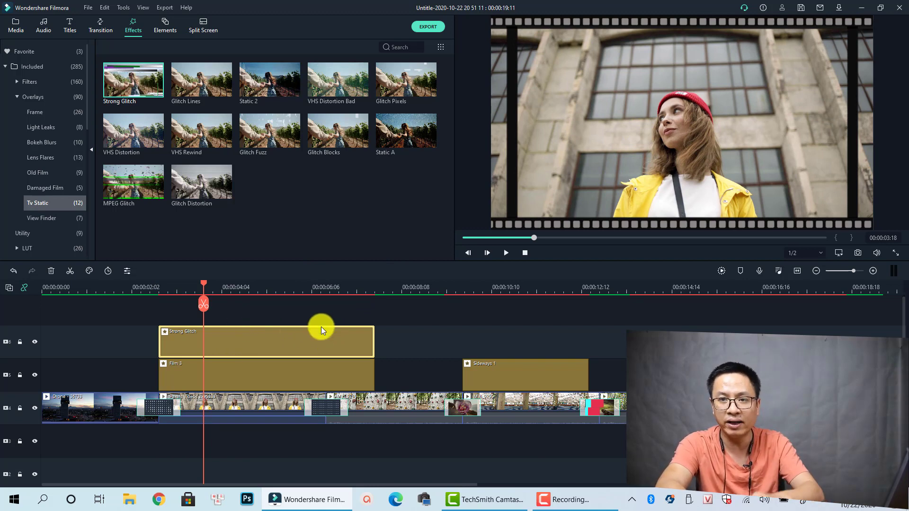
- Render the timeline preview for smooth playback and replay the section with the Strong Glitch and Film 3 overlays
left_click(723, 271)
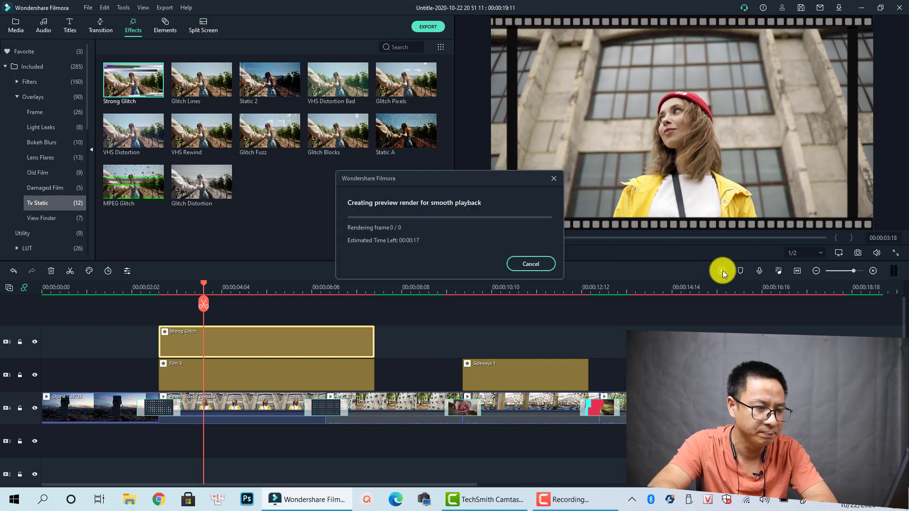
left_click(142, 294)
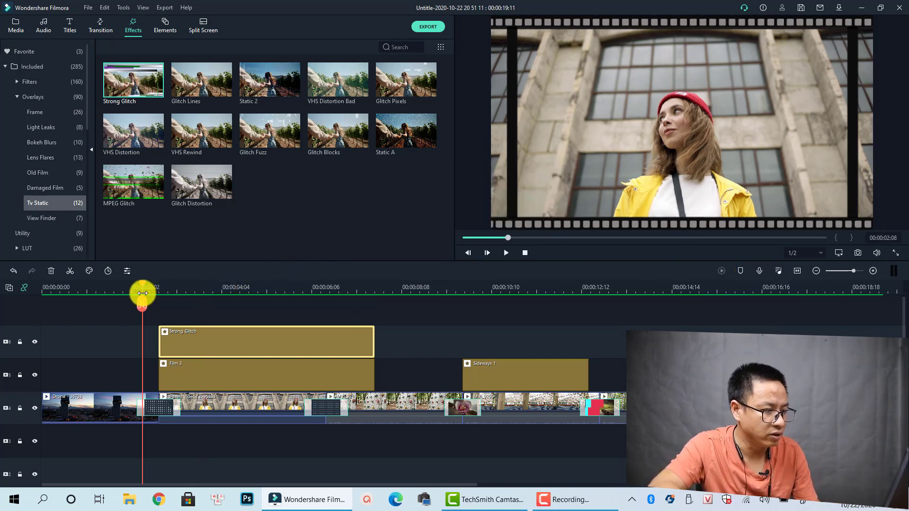
key("space")
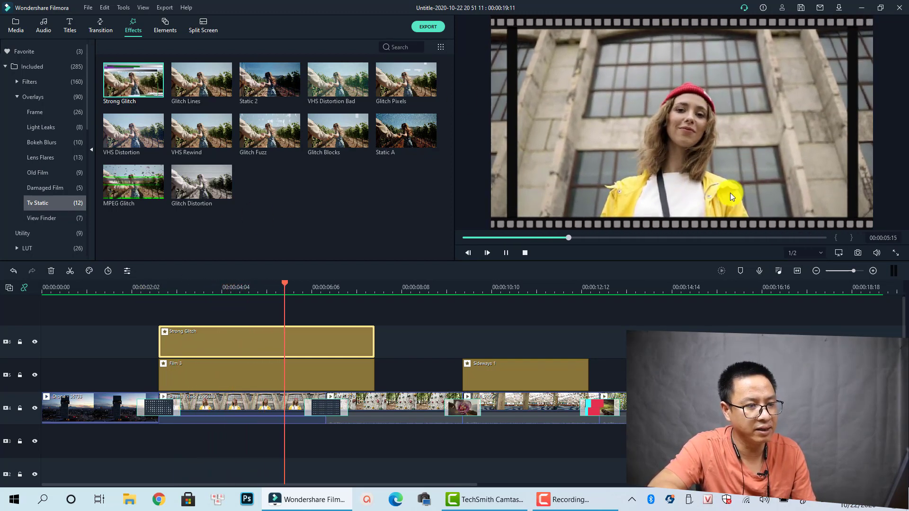
key("space")
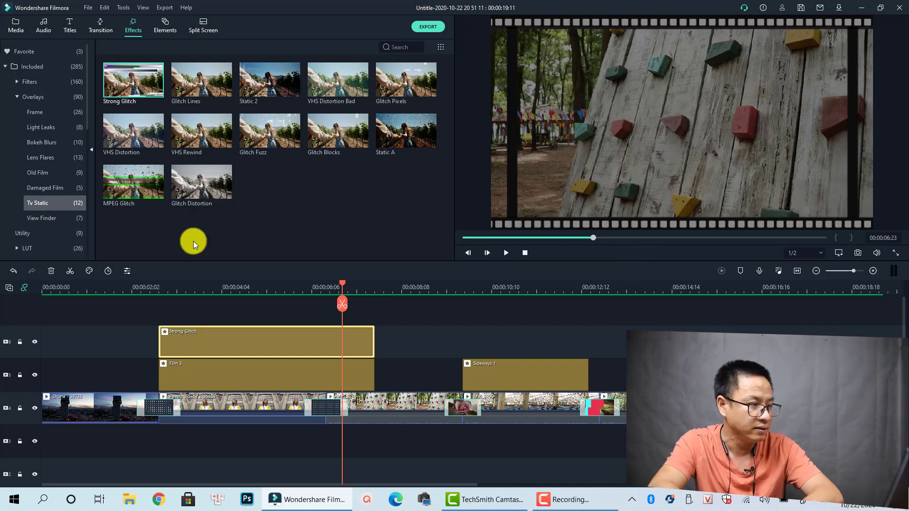
- Look through the overlay categories from View Finder up to Light Leaks and the LUT effects
left_click(42, 218)
left_click(41, 187)
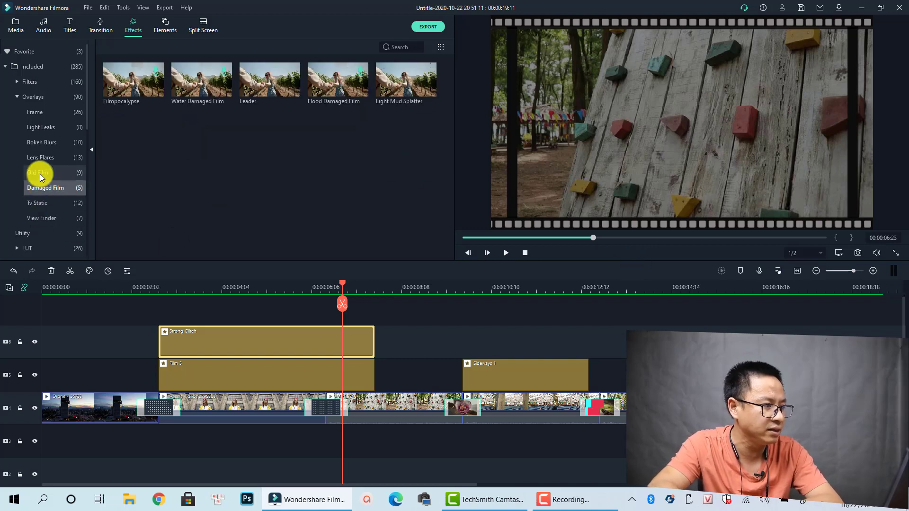
left_click(40, 173)
left_click(44, 157)
left_click(44, 143)
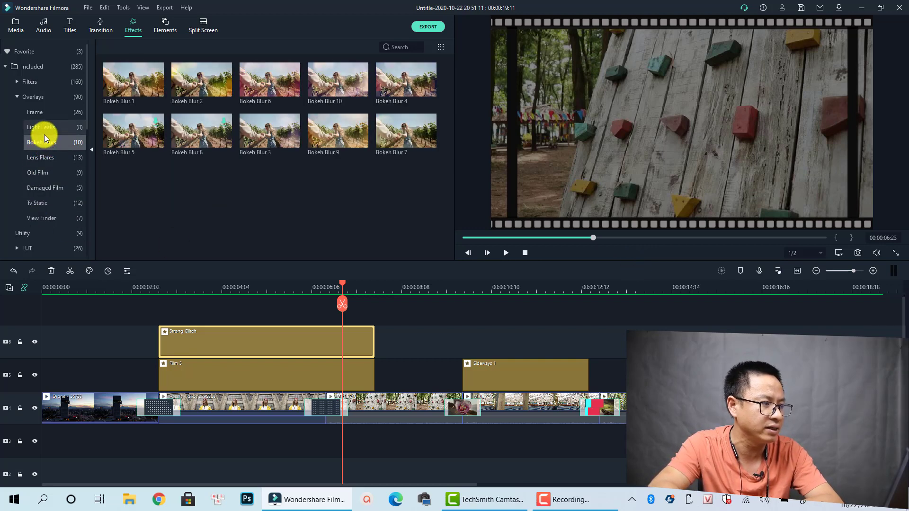
left_click(44, 127)
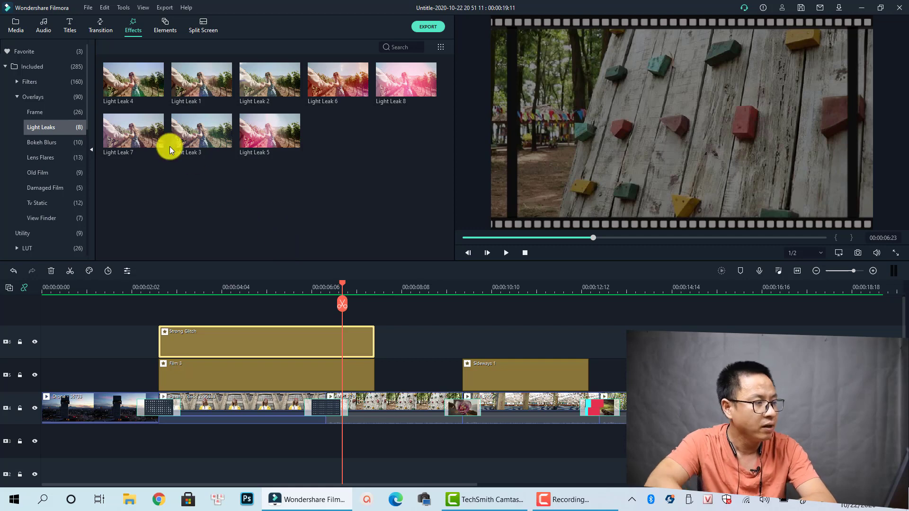
left_click(15, 98)
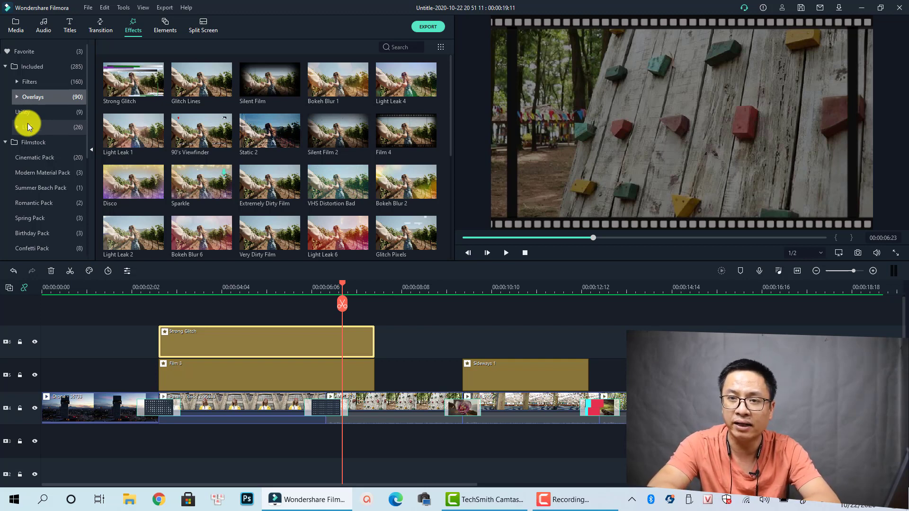
left_click(28, 124)
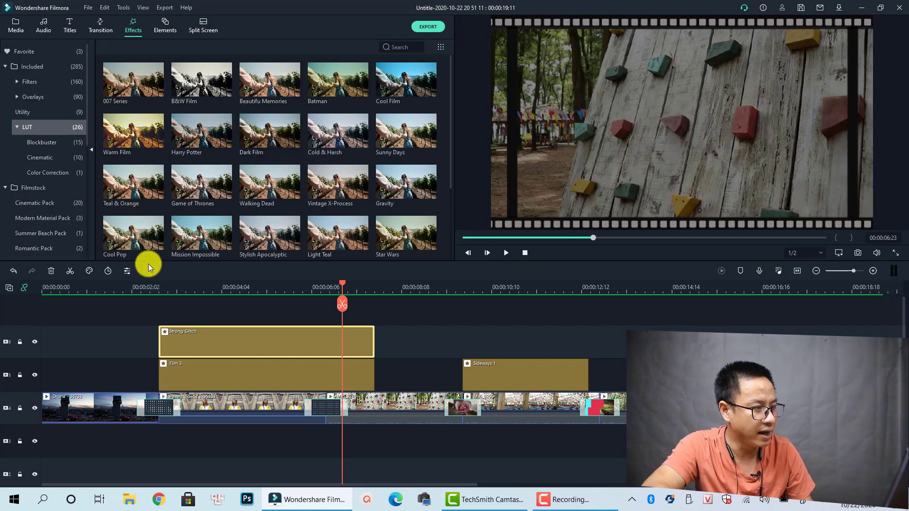
- Delete all the filter and overlay effects on the tracks above the video clips, including Strong Glitch, Film 3 and Sideways 1
left_click_drag(786, 323, 303, 370)
key("Delete")
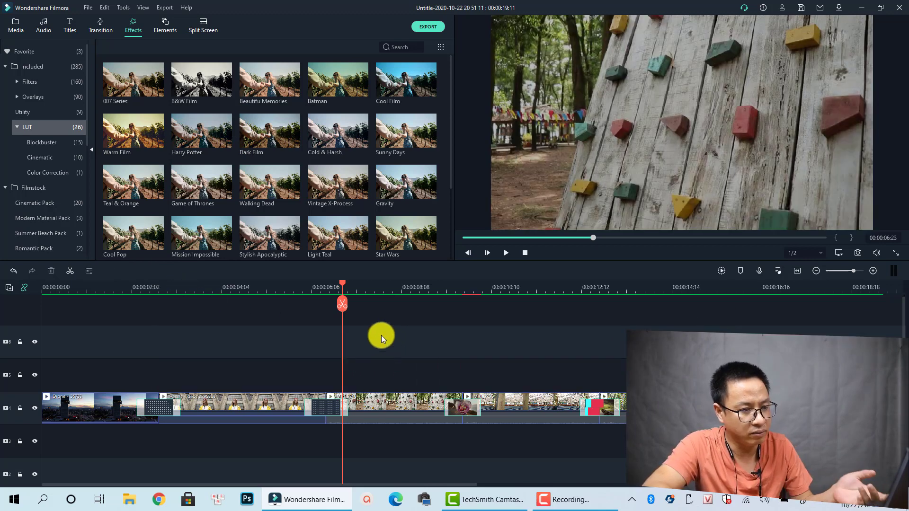
- Look through the Cinematic, Color Correction and Blockbuster LUT categories
left_click(39, 155)
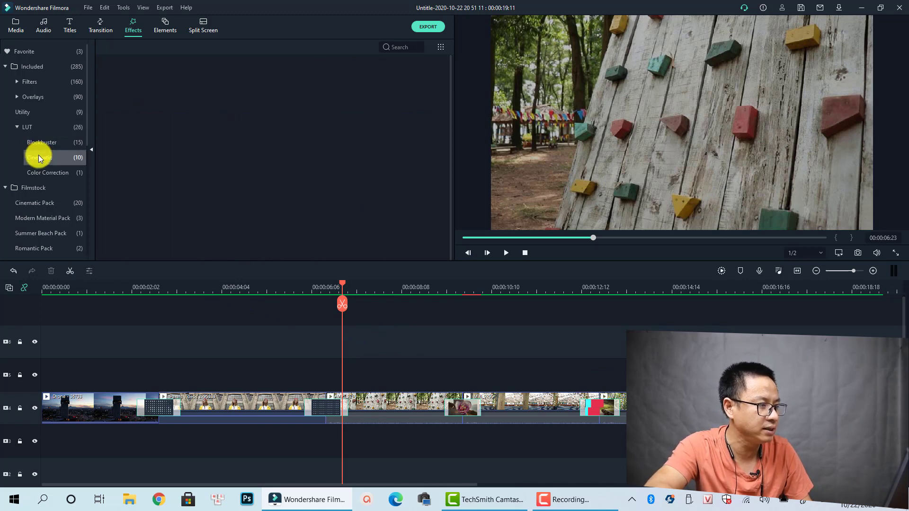
left_click(41, 173)
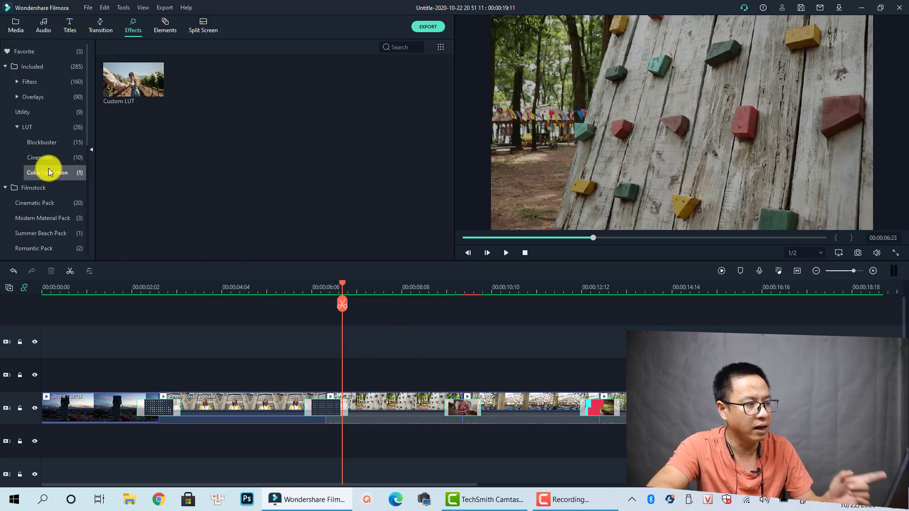
left_click(45, 157)
left_click(43, 144)
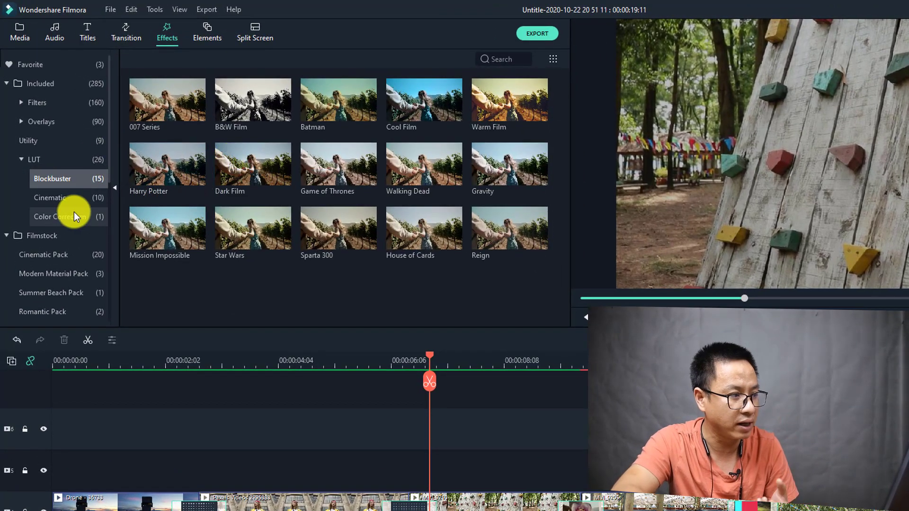
- Add the Custom LUT effect from Color Correction at the start of the track above the clips and extend it across them
left_click(56, 215)
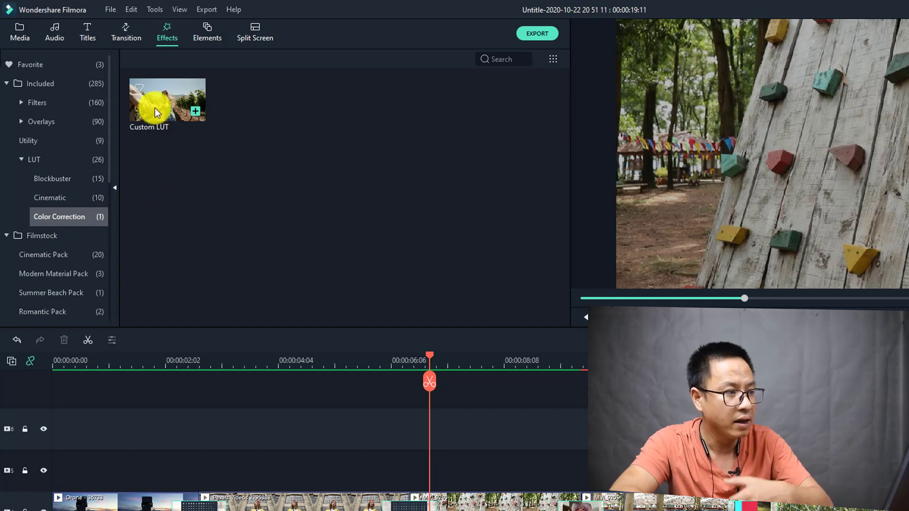
left_click_drag(155, 108, 50, 458)
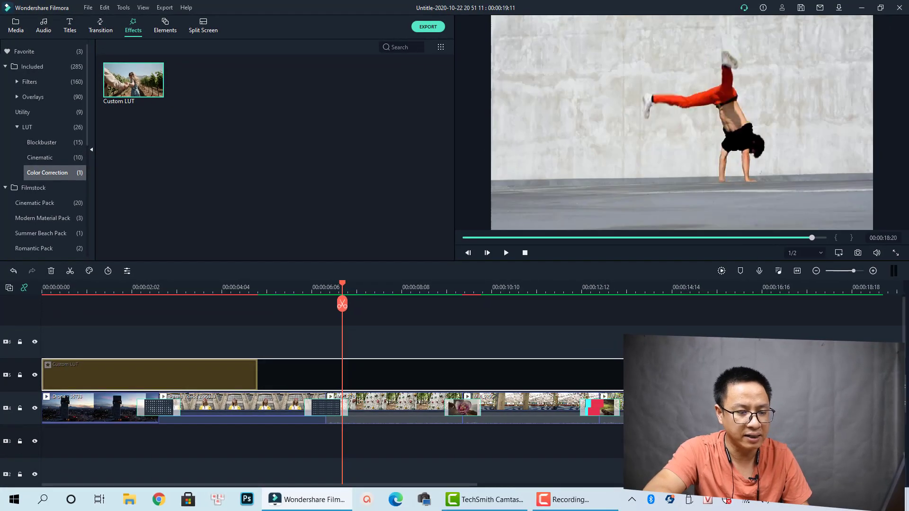
left_click_drag(275, 402, 659, 398)
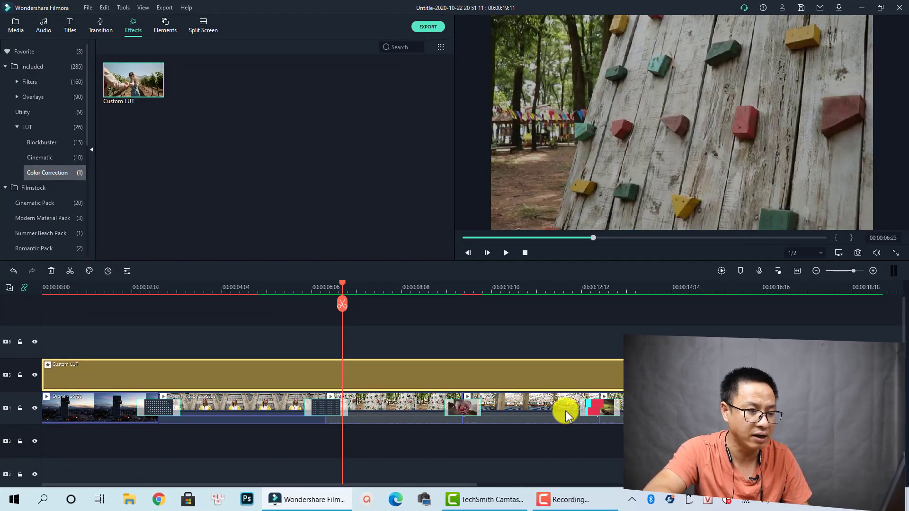
- Set the 3D LUT of the Custom LUT effect to TEALORANGE1
double_click(252, 372)
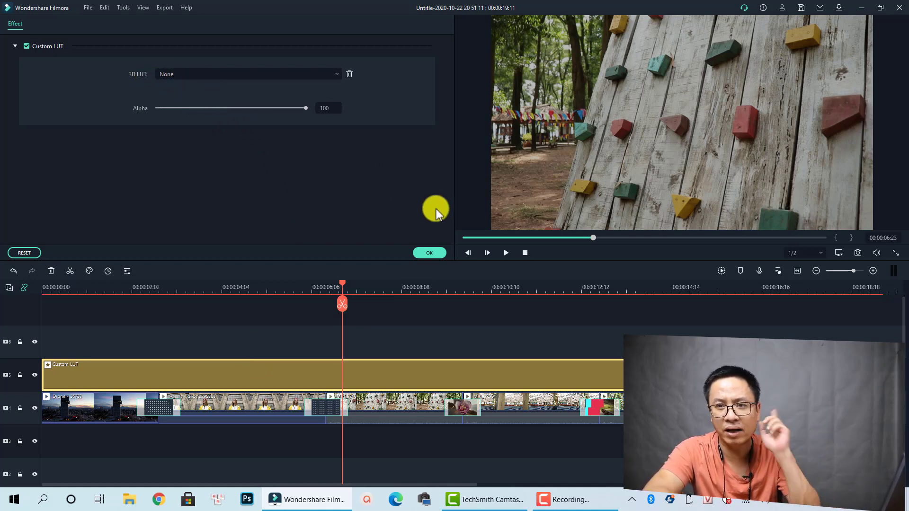
left_click(294, 74)
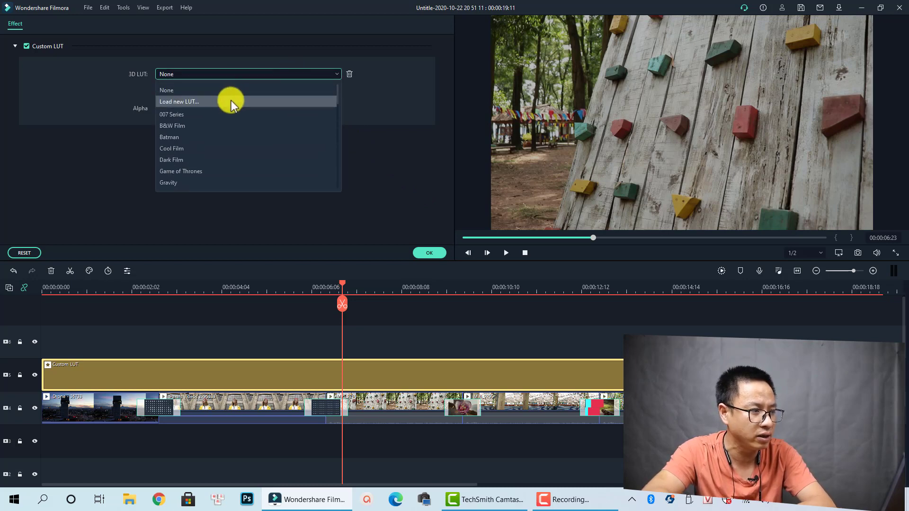
scroll(183, 168, "down", 4)
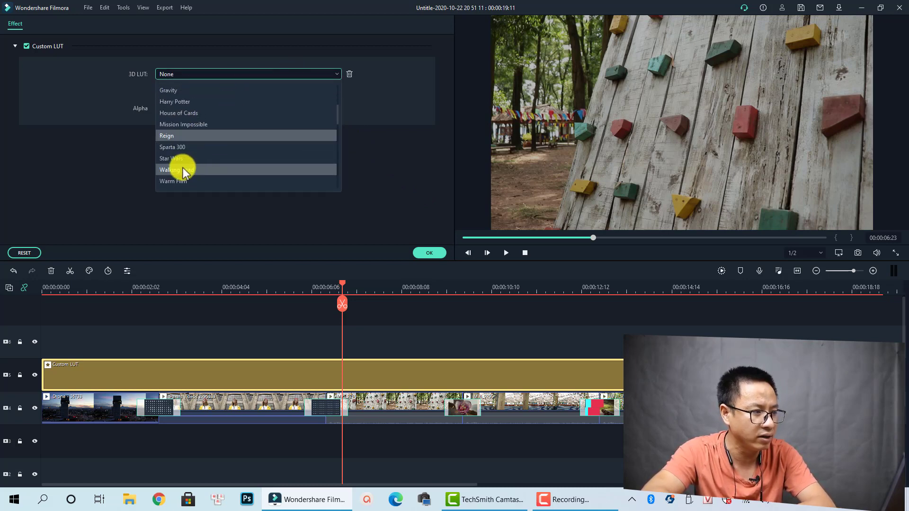
scroll(183, 169, "down", 2)
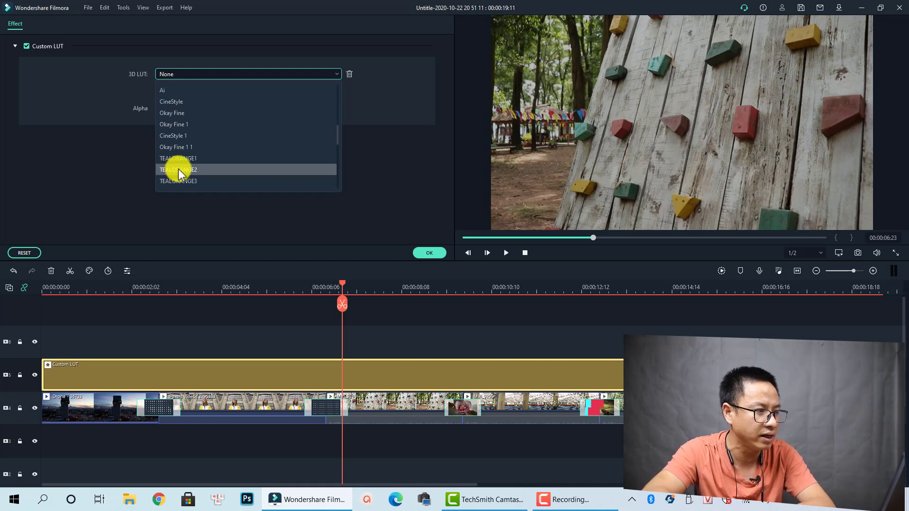
left_click(179, 159)
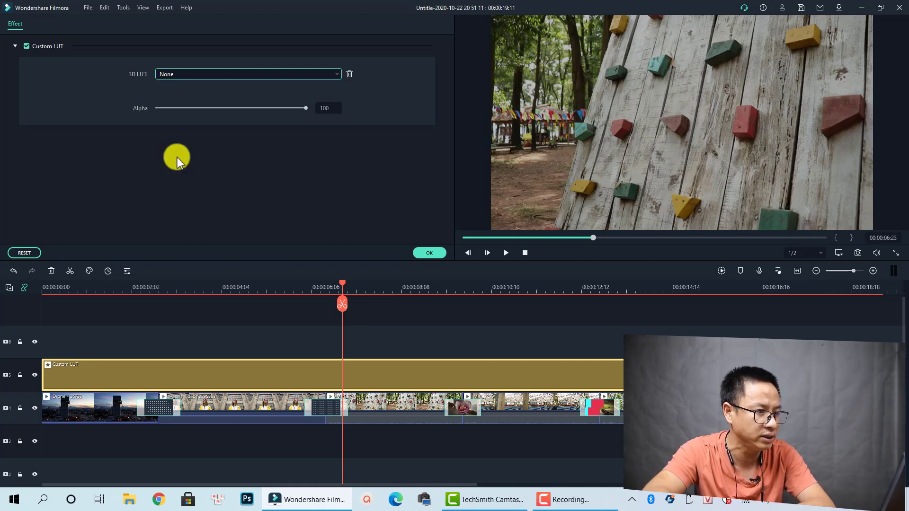
left_click(471, 314)
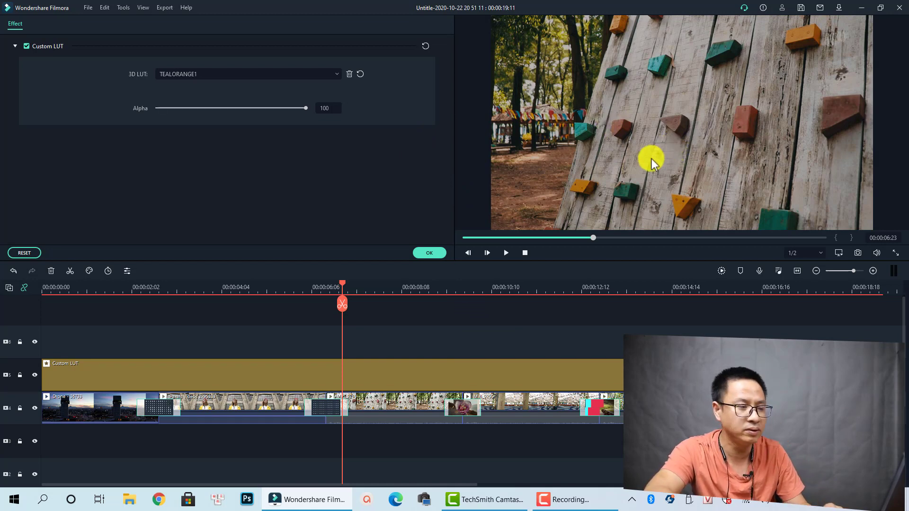
- Play the timeline from about one second in to review the TEALORANGE1 grade on the clips
left_click(90, 289)
key("space")
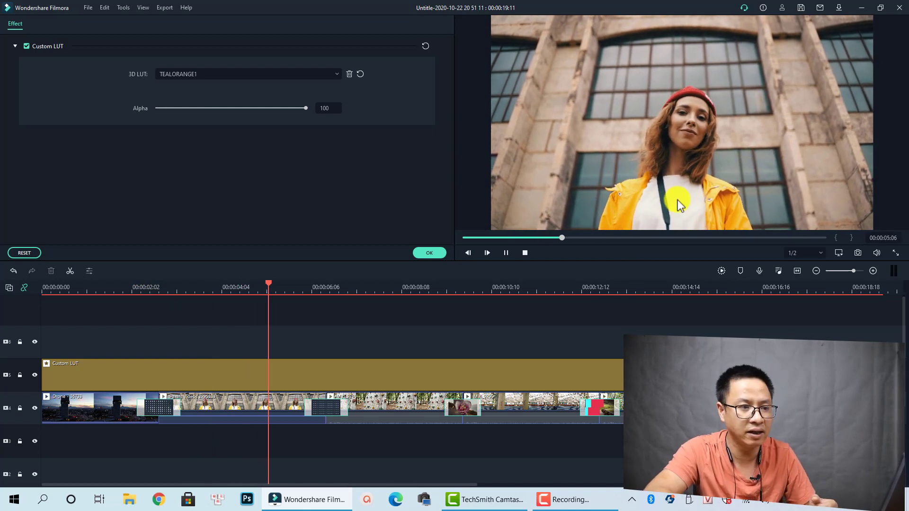
key("space")
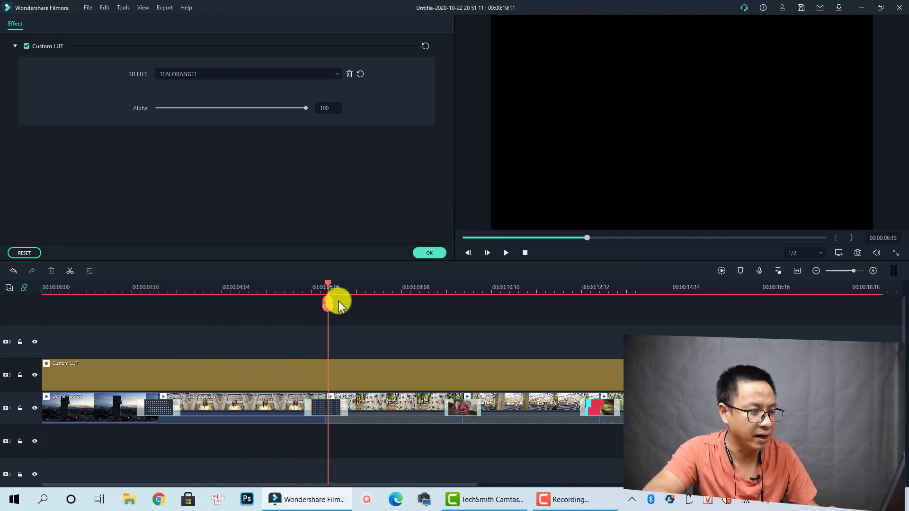
- Reduce the Custom LUT's alpha to 61 while previewing the woman's clip, and apply the setting
left_click(247, 283)
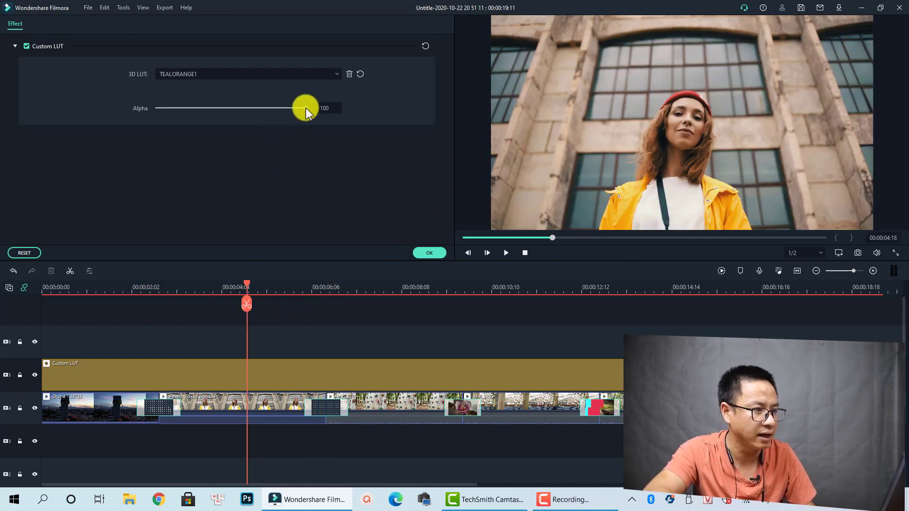
left_click_drag(304, 109, 249, 115)
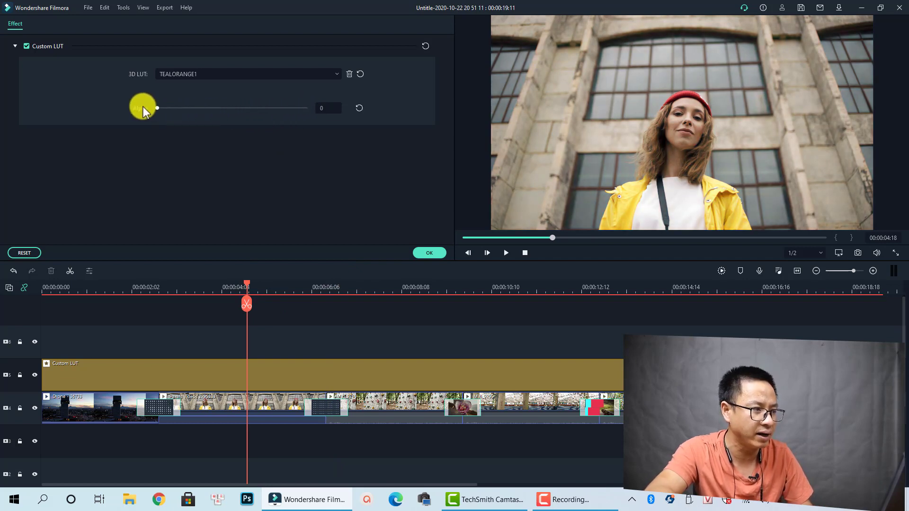
left_click_drag(143, 107, 240, 114)
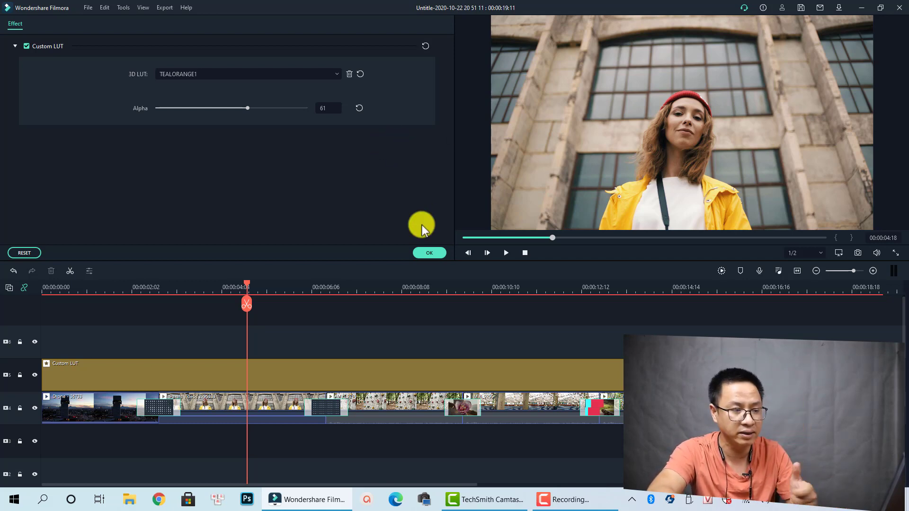
left_click(429, 254)
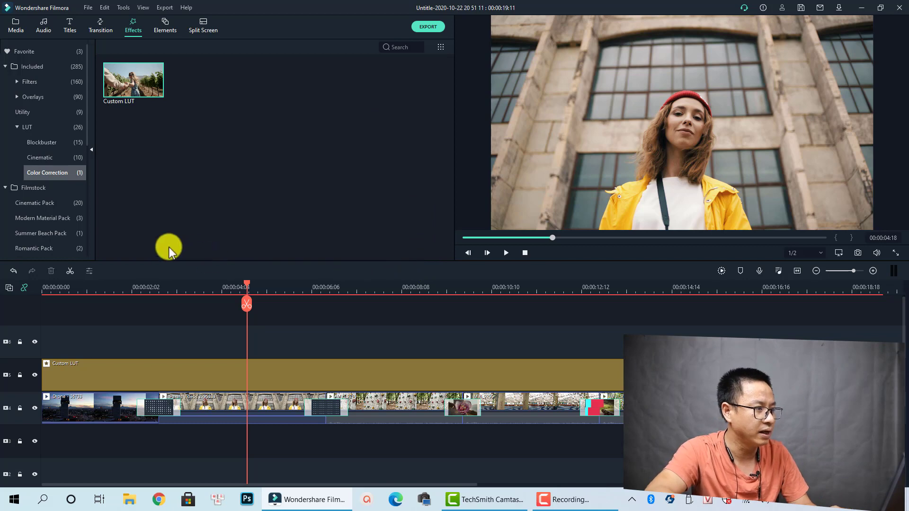
- Examine the Filmstock effect packs, including Cinematic, Day of the Dead, Wedding, Chinese New Year and Summer Sunshine
left_click(6, 68)
left_click(18, 95)
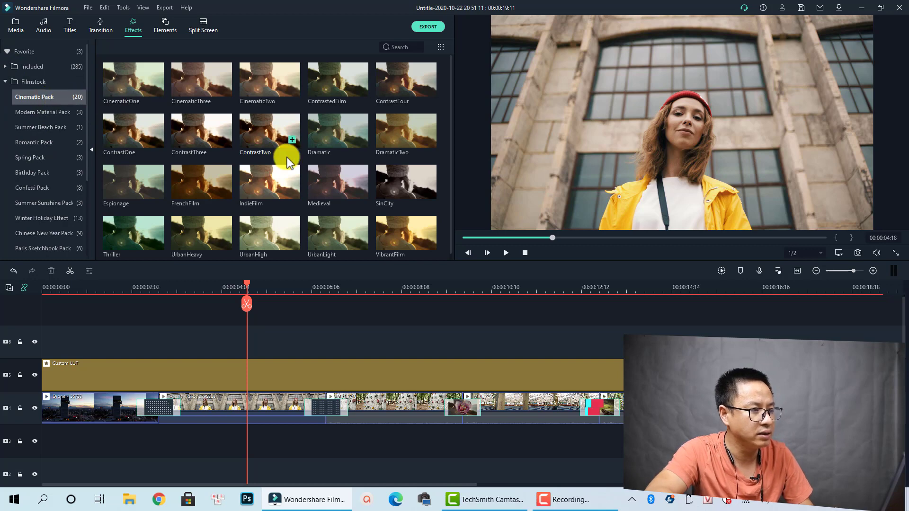
scroll(370, 199, "down", 1)
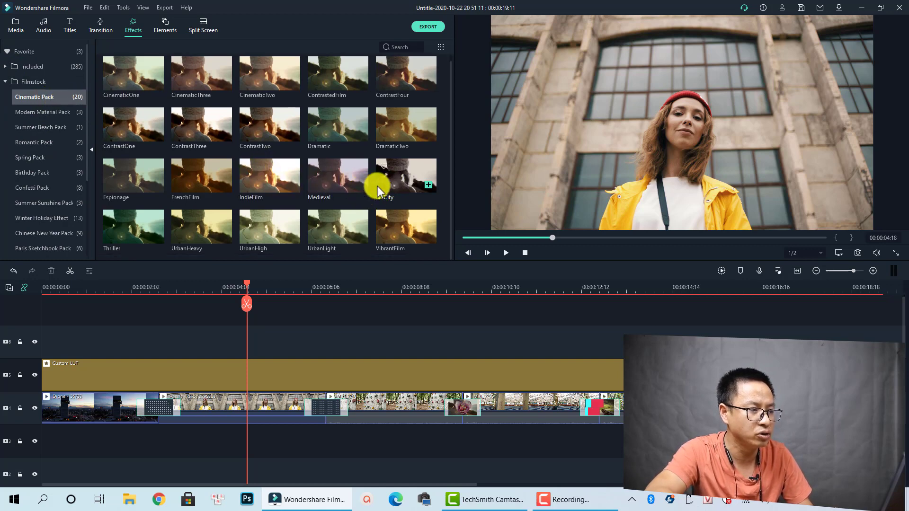
scroll(21, 187, "down", 5)
left_click(34, 187)
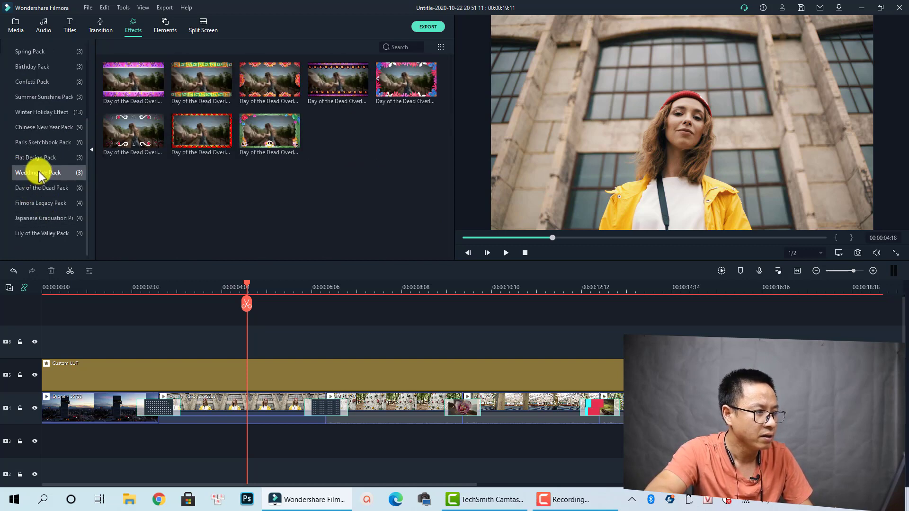
left_click(36, 173)
left_click(38, 157)
left_click(37, 142)
left_click(36, 127)
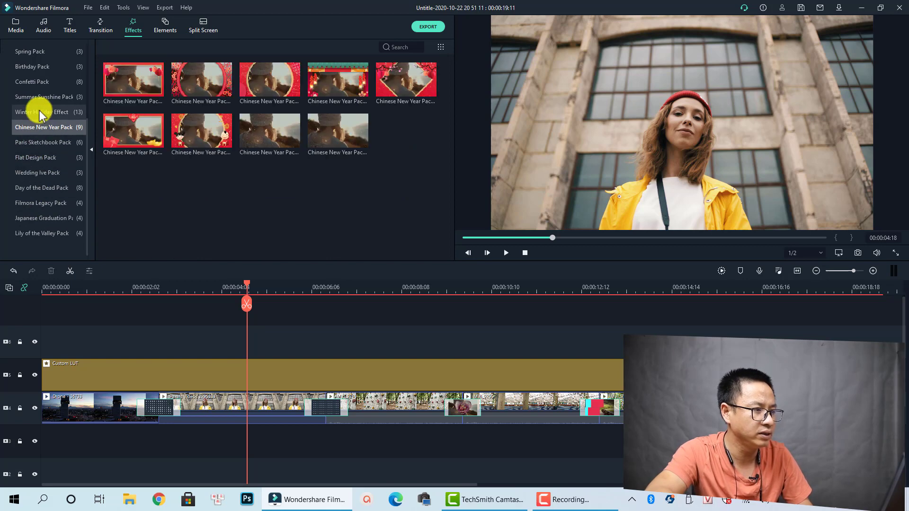
left_click(39, 112)
left_click(52, 97)
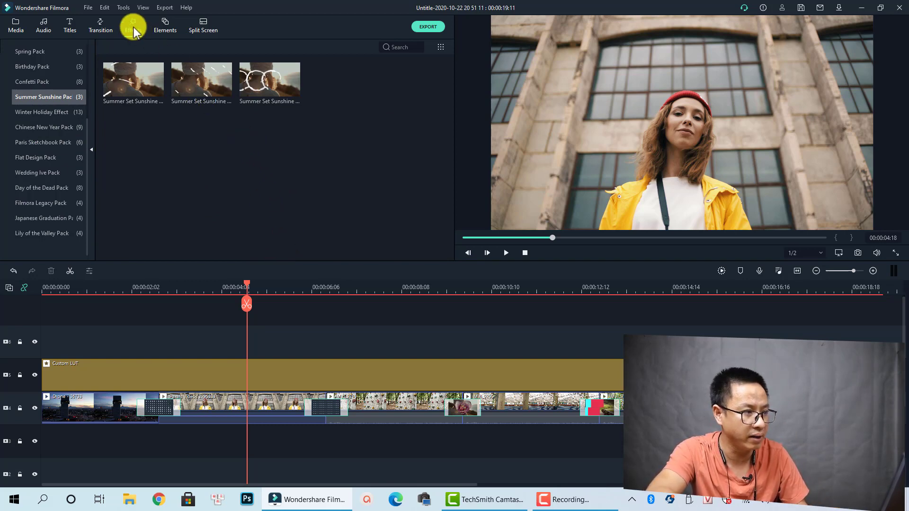
- Browse the Elements library and examine the animated elements in the Fun category
left_click(171, 30)
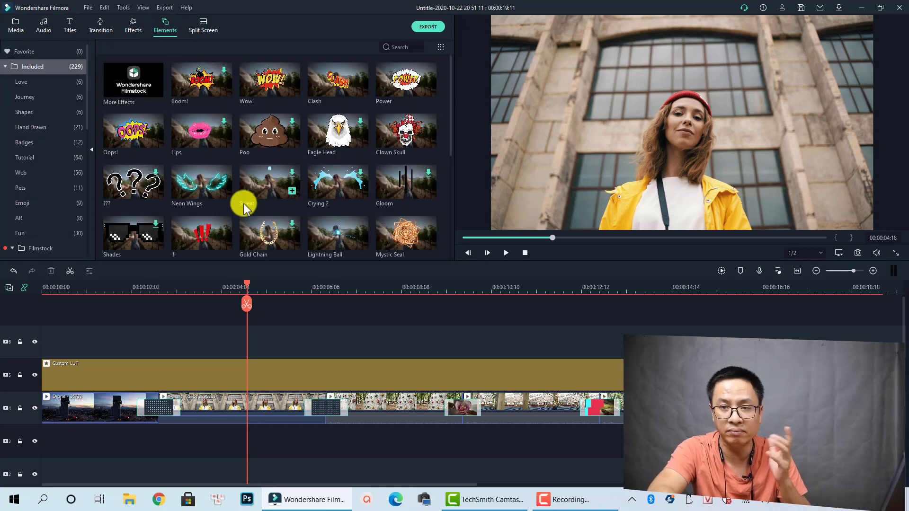
left_click(5, 66)
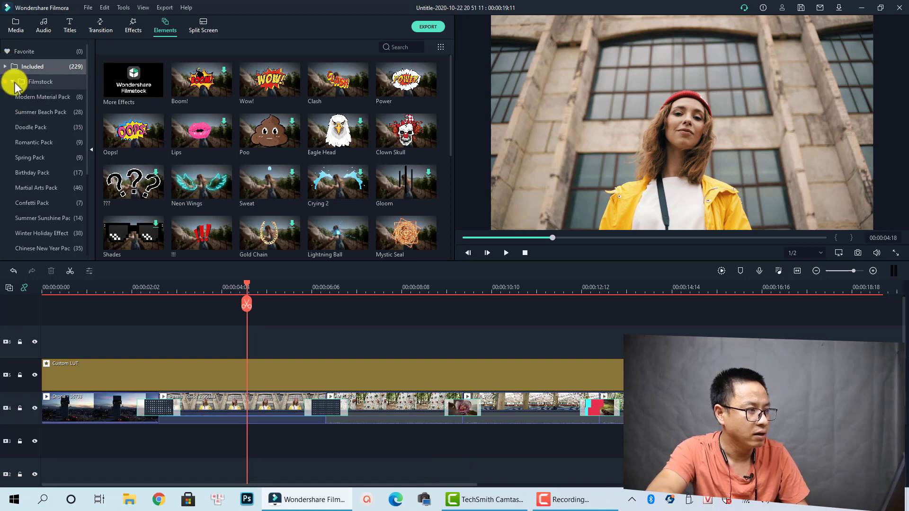
left_click(12, 81)
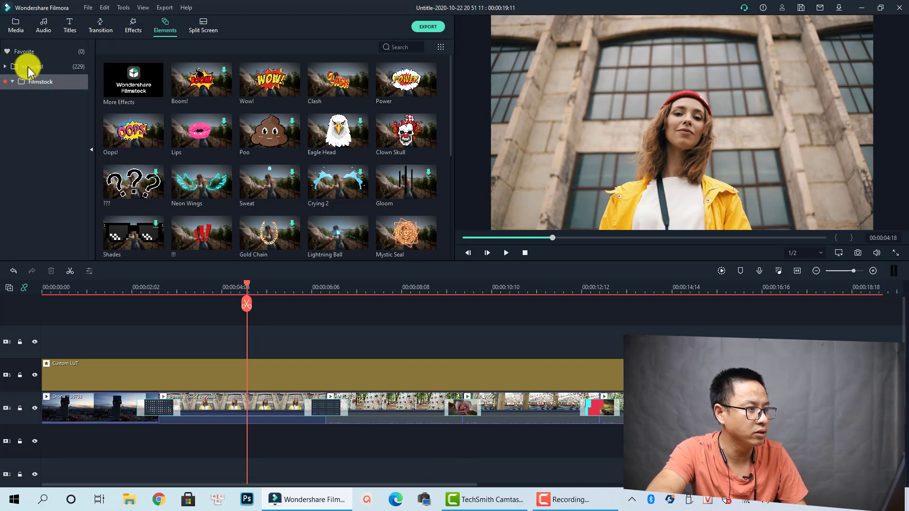
left_click(7, 67)
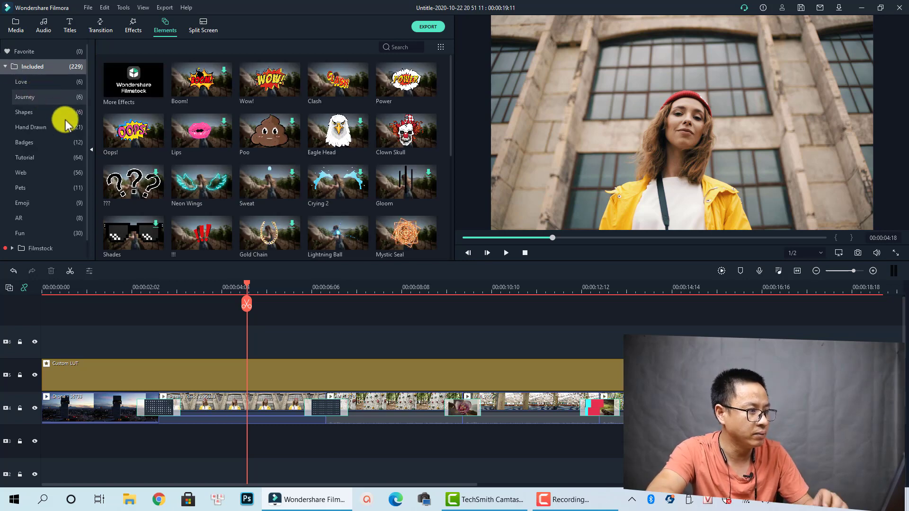
left_click(24, 234)
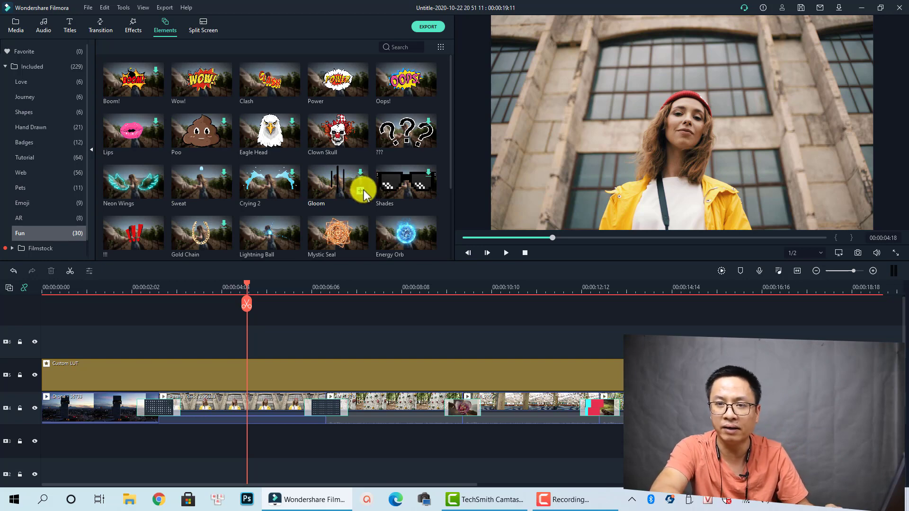
scroll(371, 191, "down", 2)
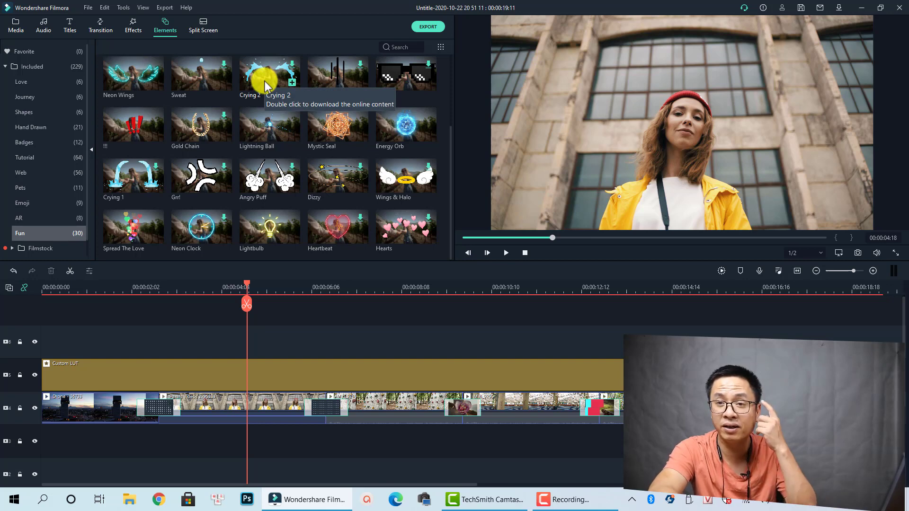
- Place the Crying 2 element above the Custom LUT at the start of the woman's clip and check its color and animation settings
left_click_drag(265, 85, 165, 347)
left_click_drag(385, 329, 384, 330)
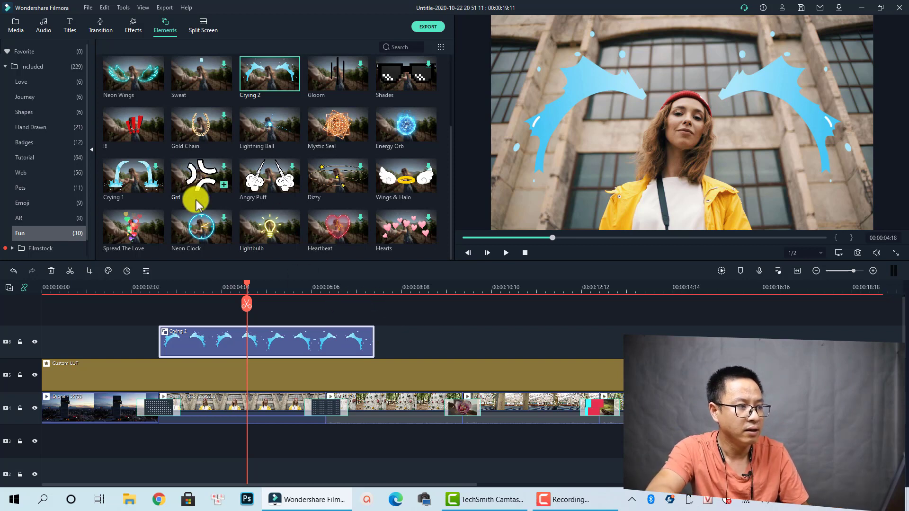
double_click(262, 350)
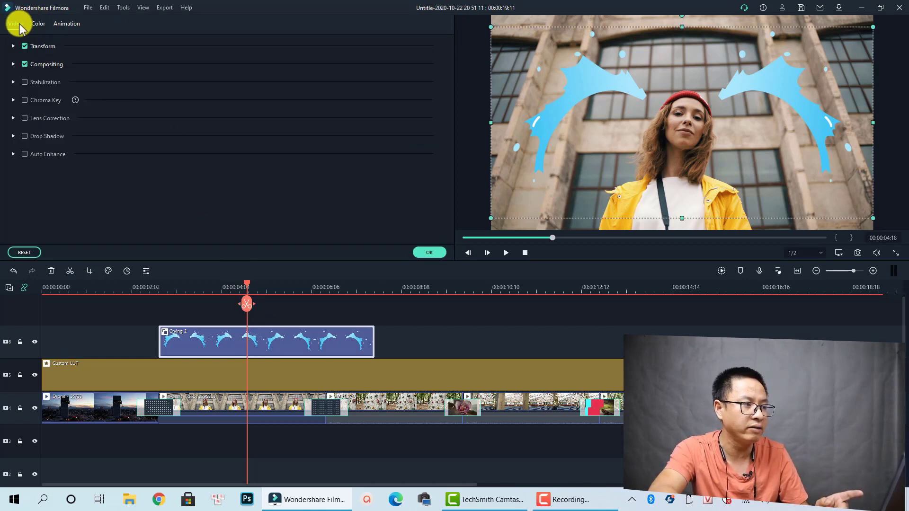
left_click(38, 24)
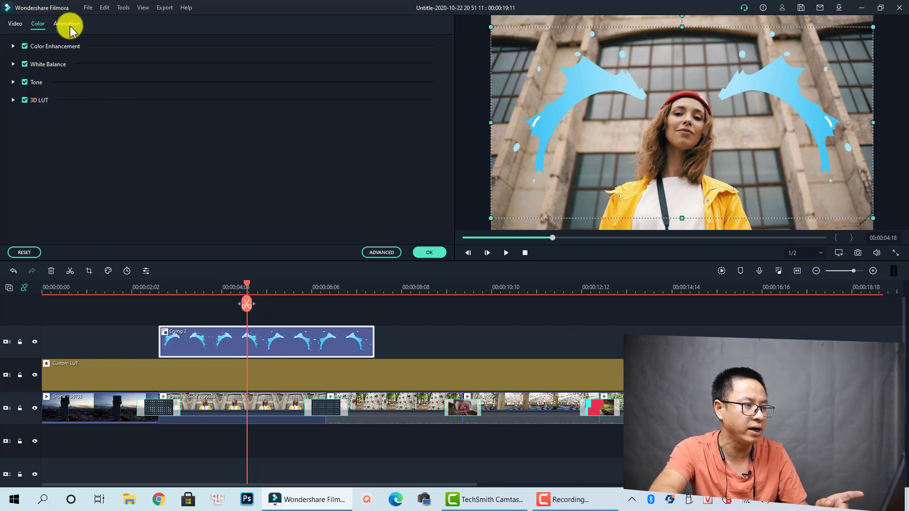
left_click(67, 24)
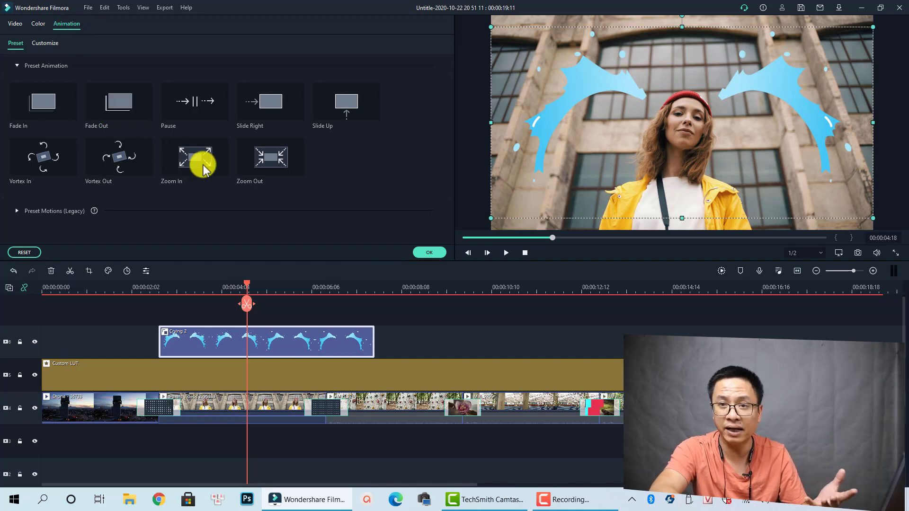
left_click(434, 253)
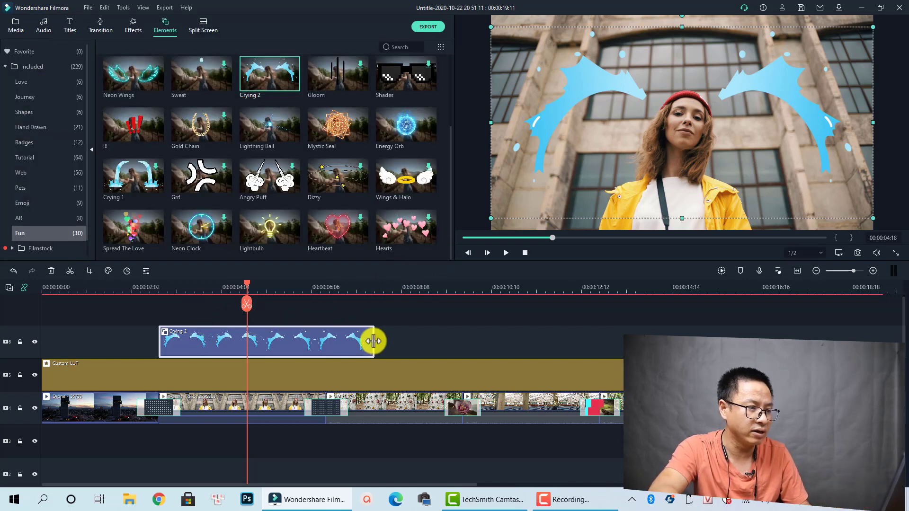
- Play the timeline from 00:00:02:15 to preview the Crying 2 element over the woman's clip
left_click_drag(374, 341, 418, 336)
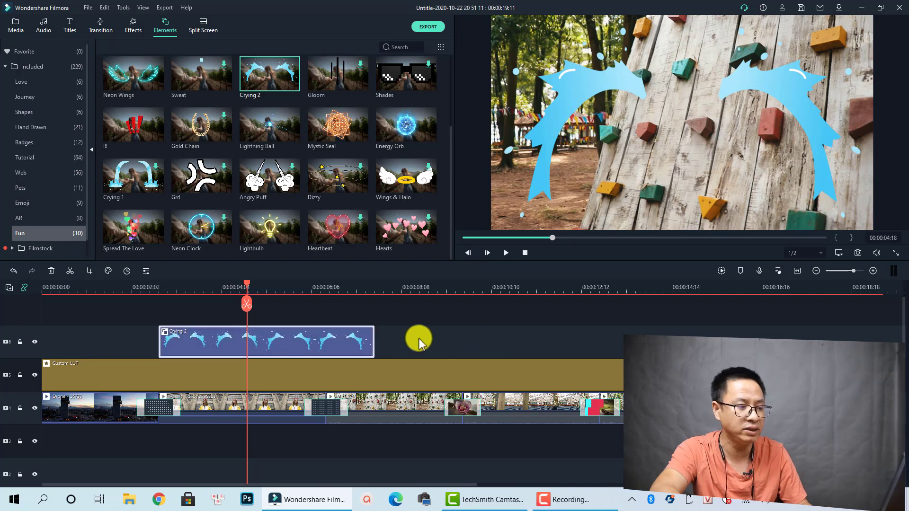
left_click(154, 287)
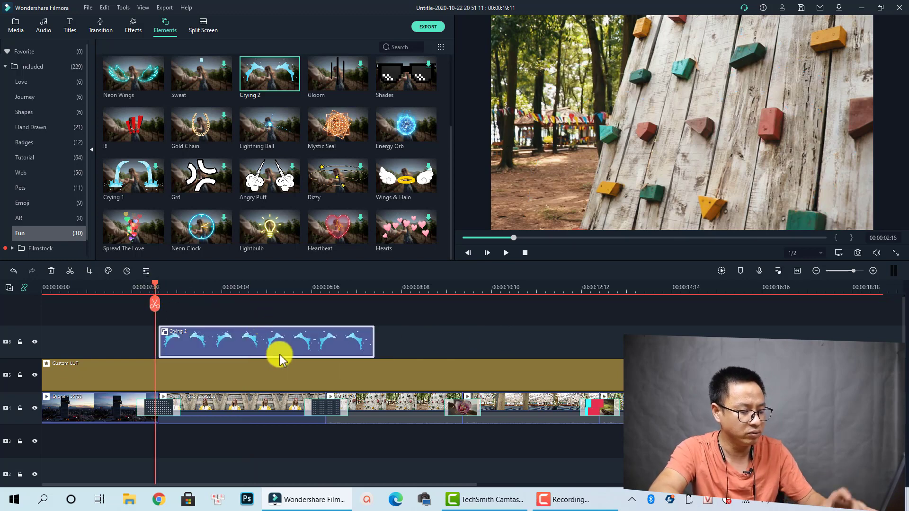
key("space")
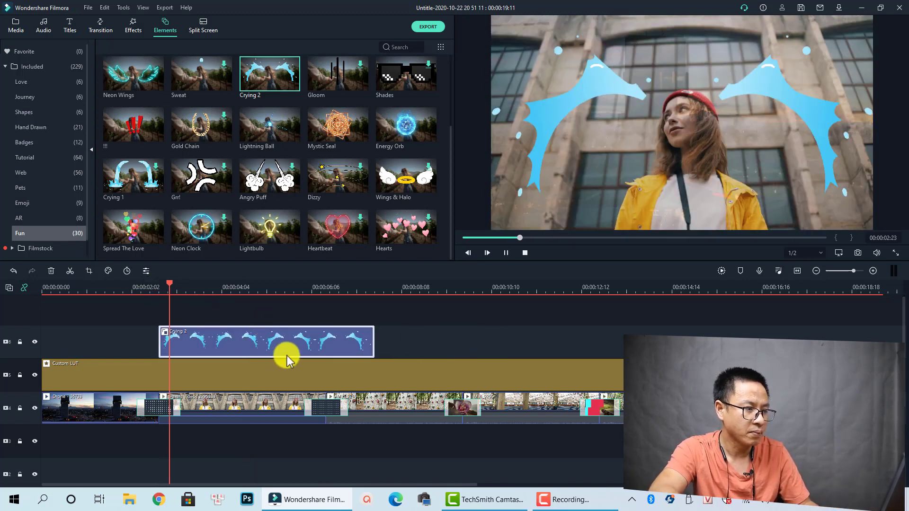
key("space")
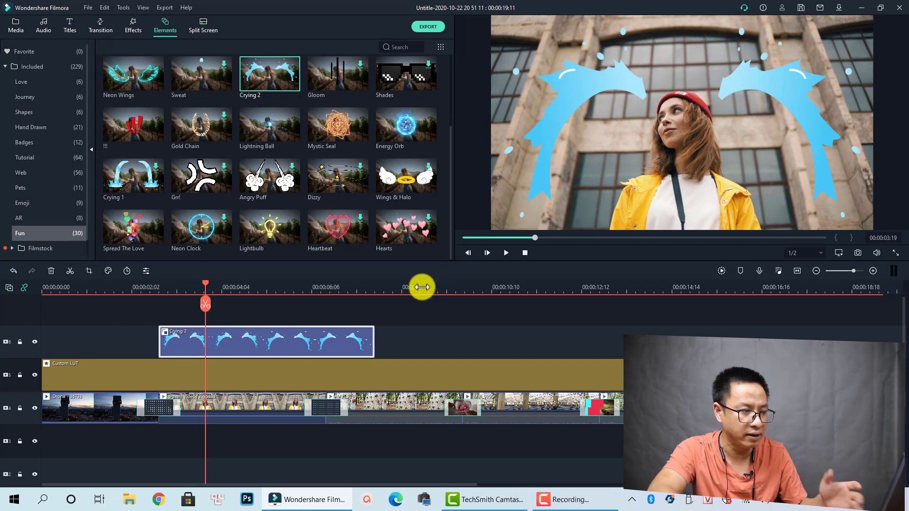
- Try shrinking and repositioning the Crying 2 element around the woman's head, and delete it from the timeline
double_click(289, 348)
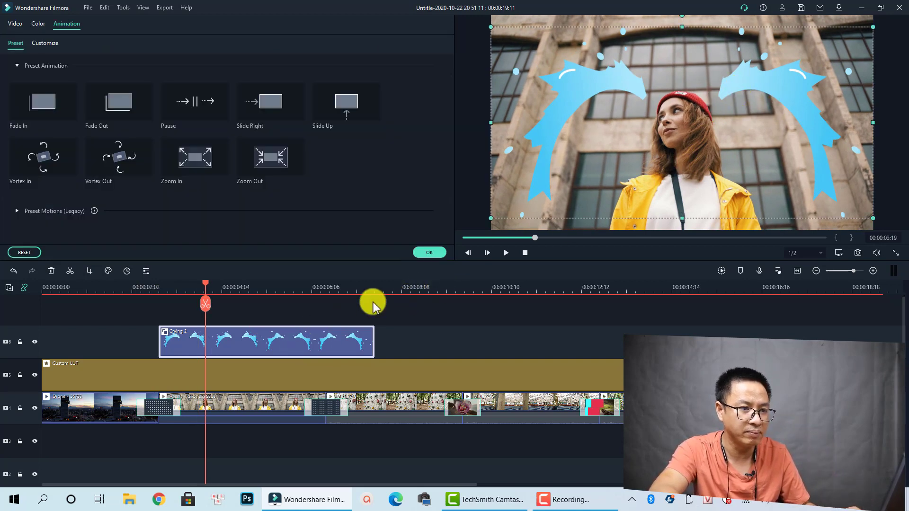
left_click_drag(809, 68, 758, 92)
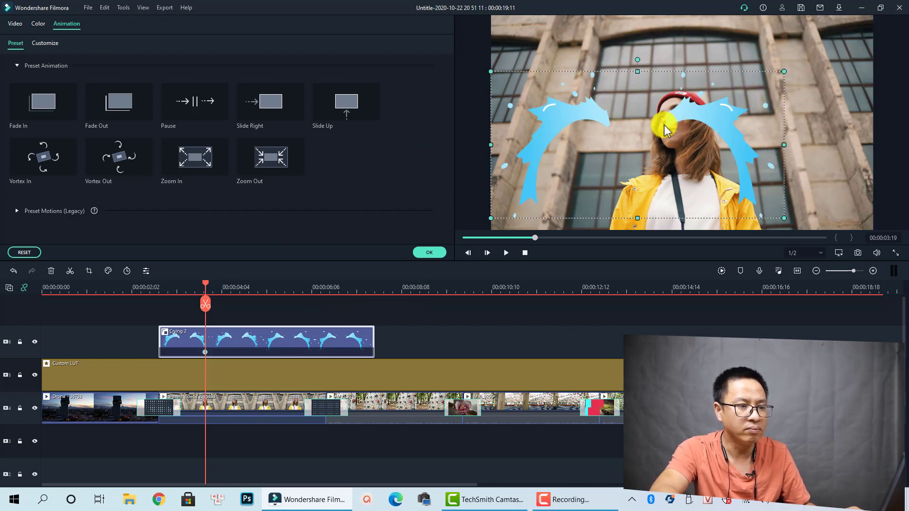
left_click_drag(703, 113, 691, 111)
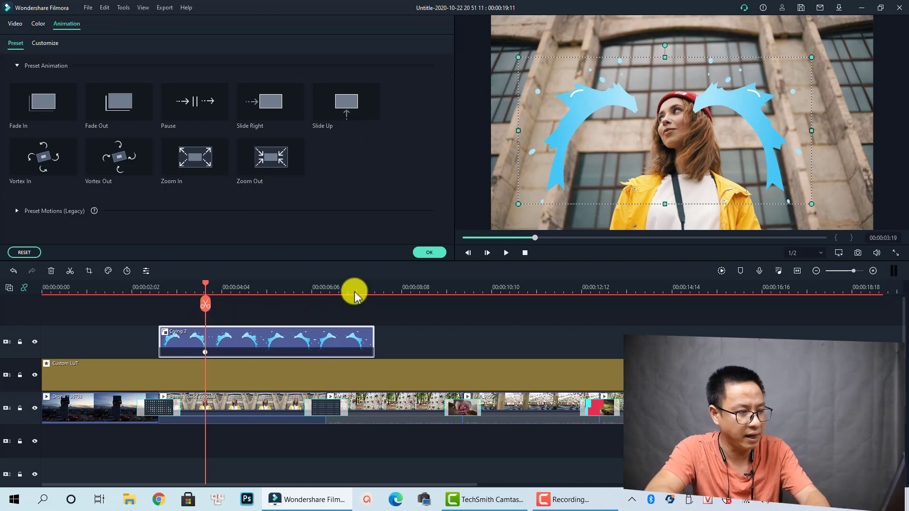
key("Delete")
left_click(428, 251)
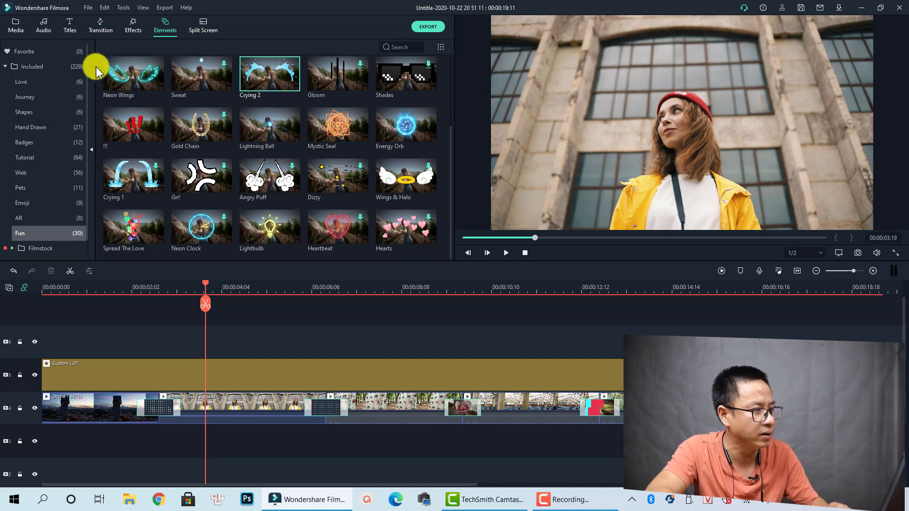
- Examine the Love, Journey and Shapes elements, and look through the complete collection of included elements
left_click(27, 84)
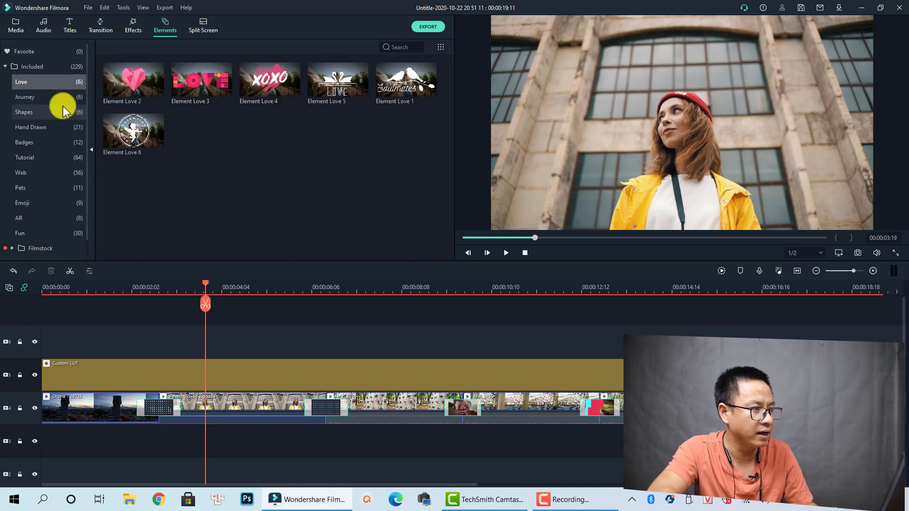
left_click(26, 99)
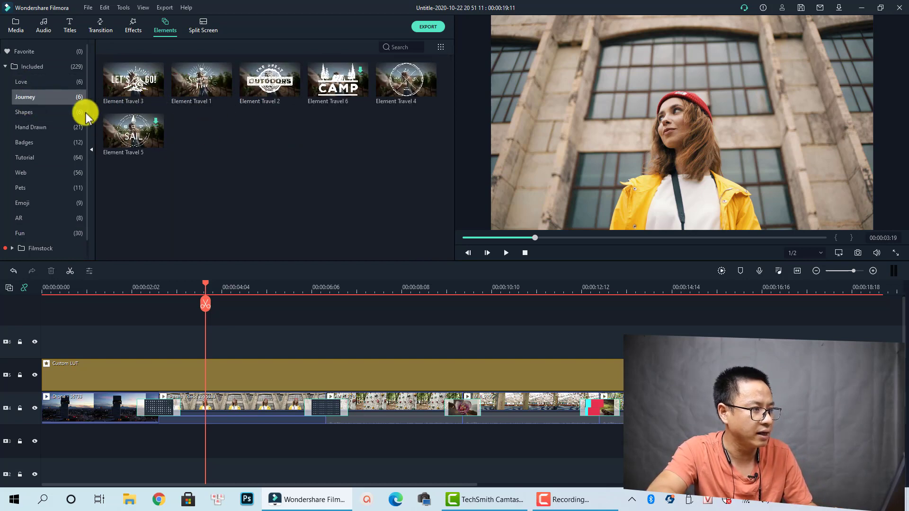
left_click(31, 112)
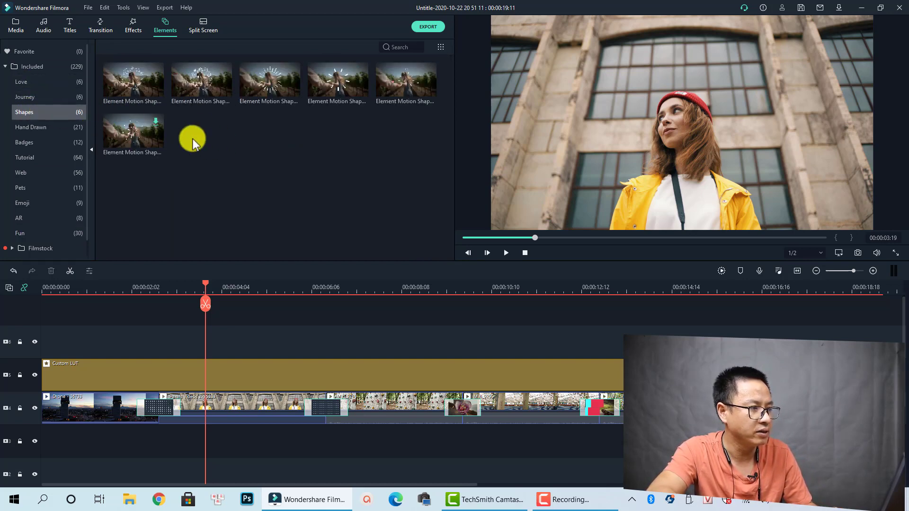
left_click(31, 67)
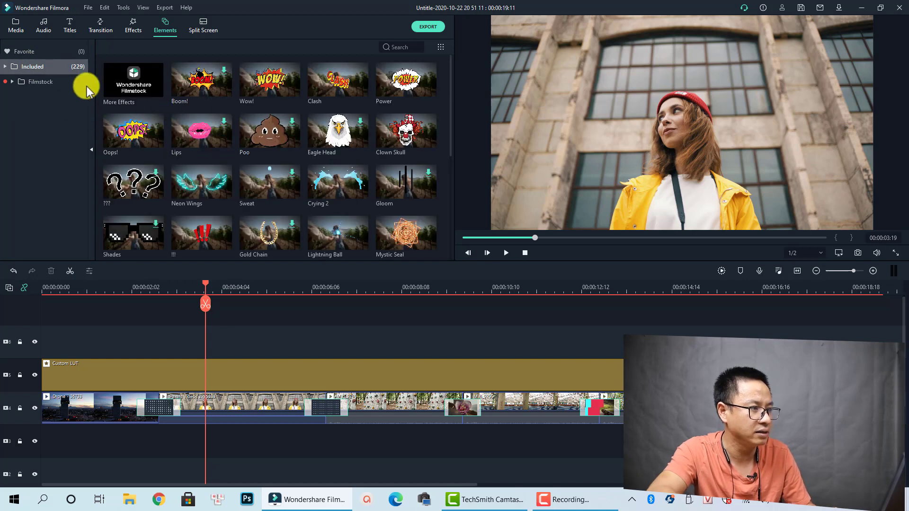
scroll(329, 142, "down", 15)
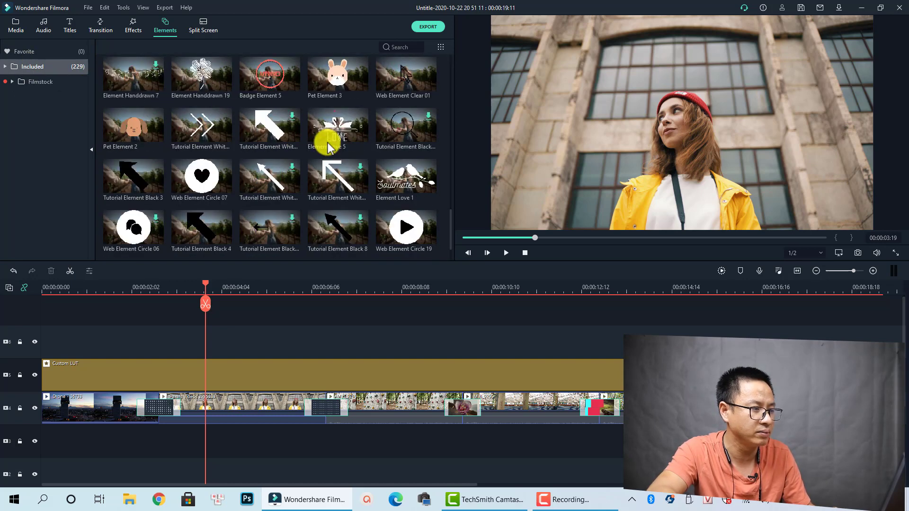
scroll(332, 152, "down", 3)
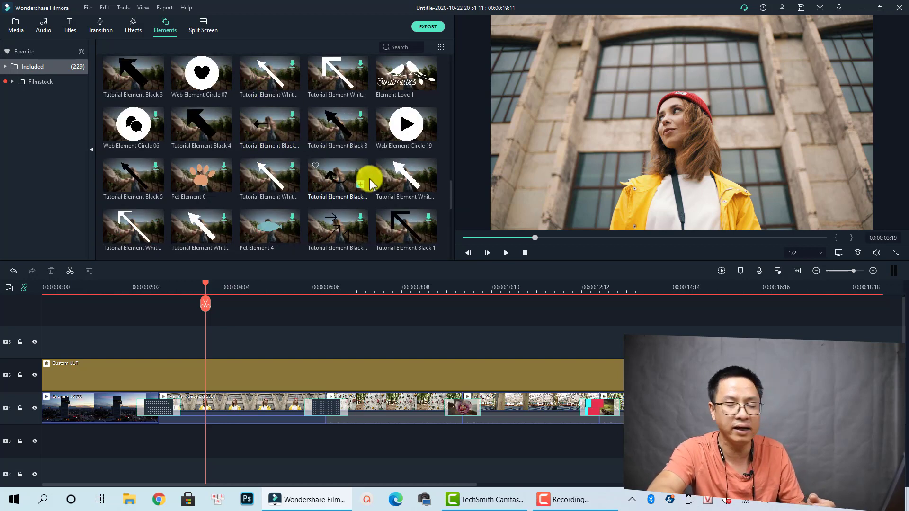
scroll(328, 197, "down", 5)
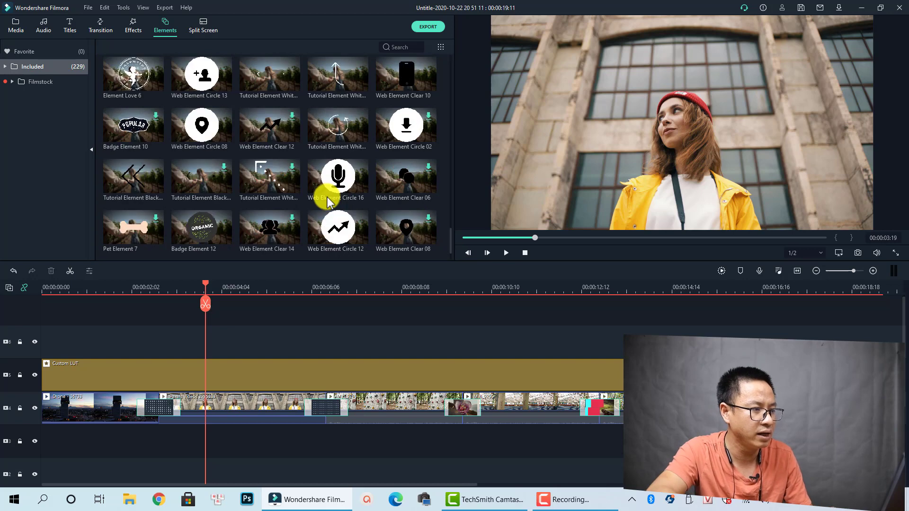
scroll(328, 197, "down", 8)
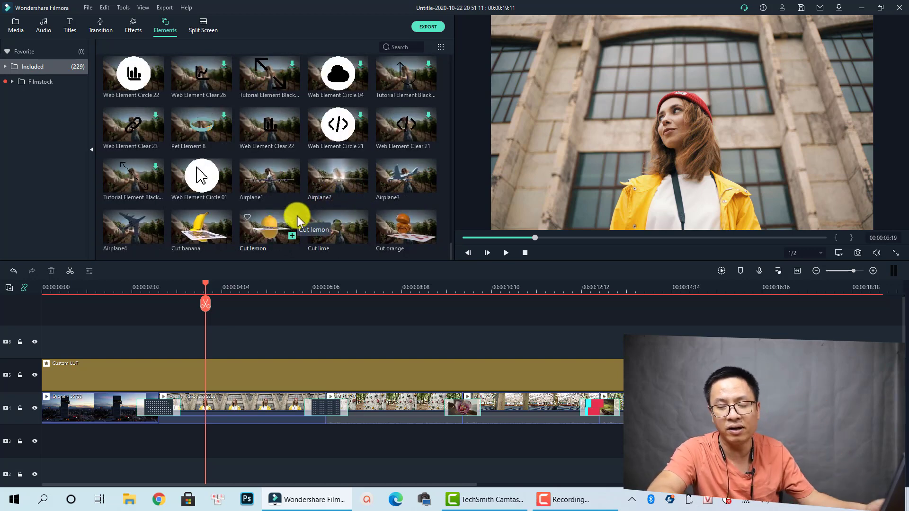
- Examine the Filmstock element packs, including Summer Beach, Romantic and Lily of the Valley
left_click(15, 81)
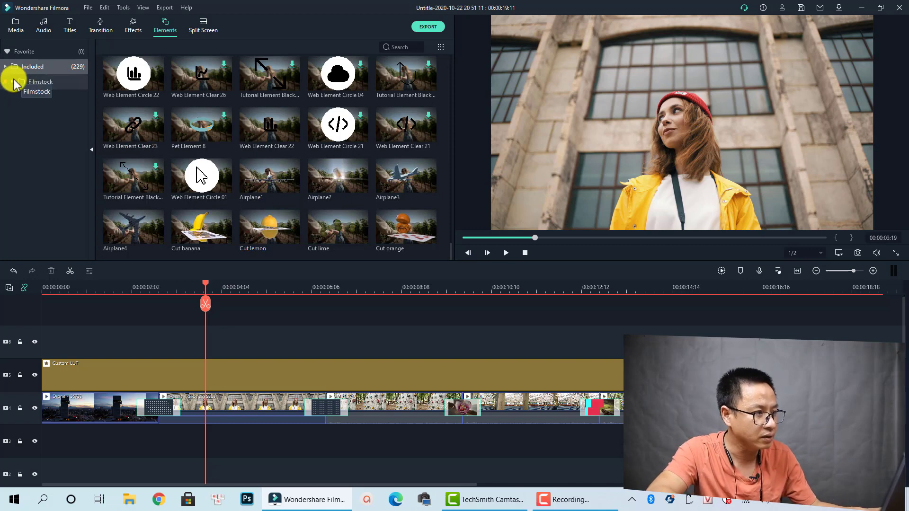
left_click(50, 114)
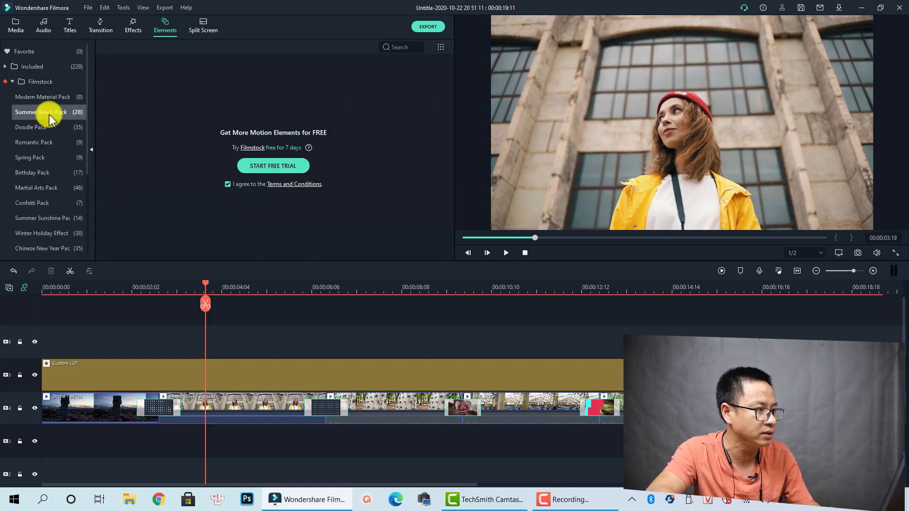
left_click(38, 144)
scroll(44, 209, "down", 4)
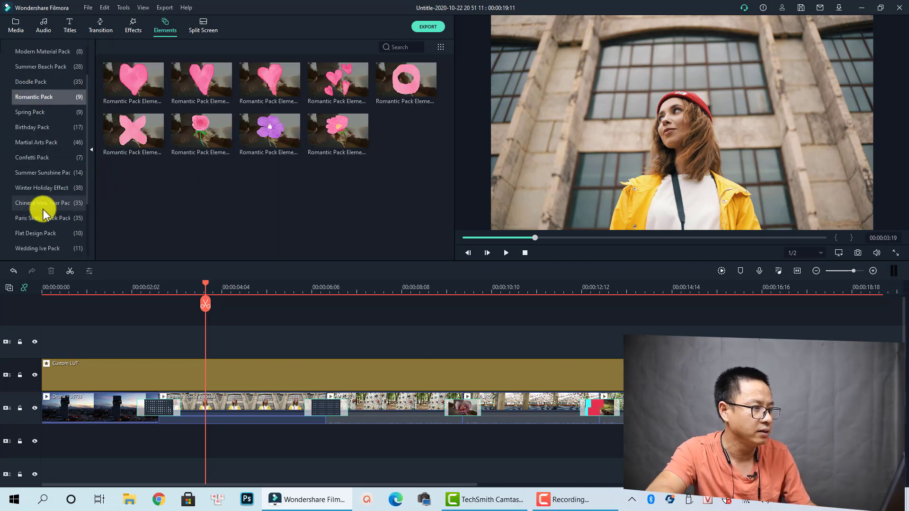
left_click(40, 233)
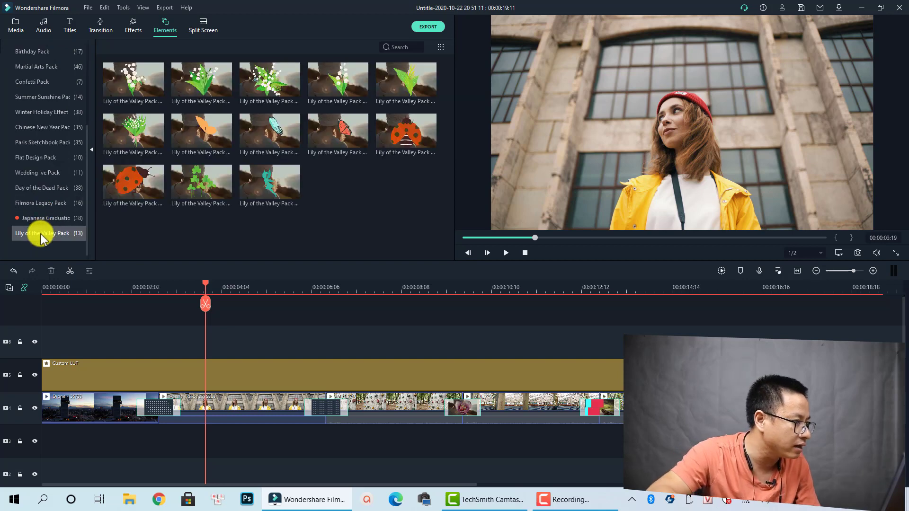
- Add Filmora Legacy Pack Element 09 above the Custom LUT, starting at about six seconds on the timeline
left_click(44, 204)
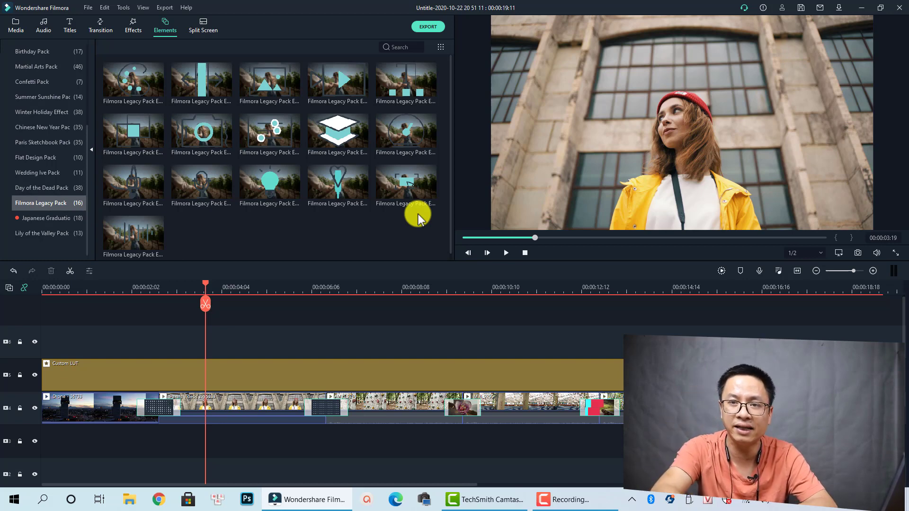
mouse_move(315, 143)
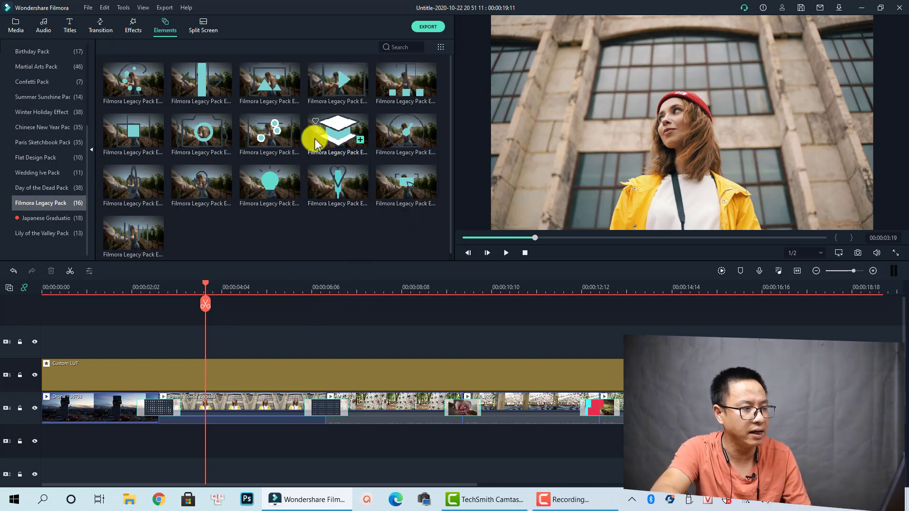
left_click_drag(314, 142, 308, 341)
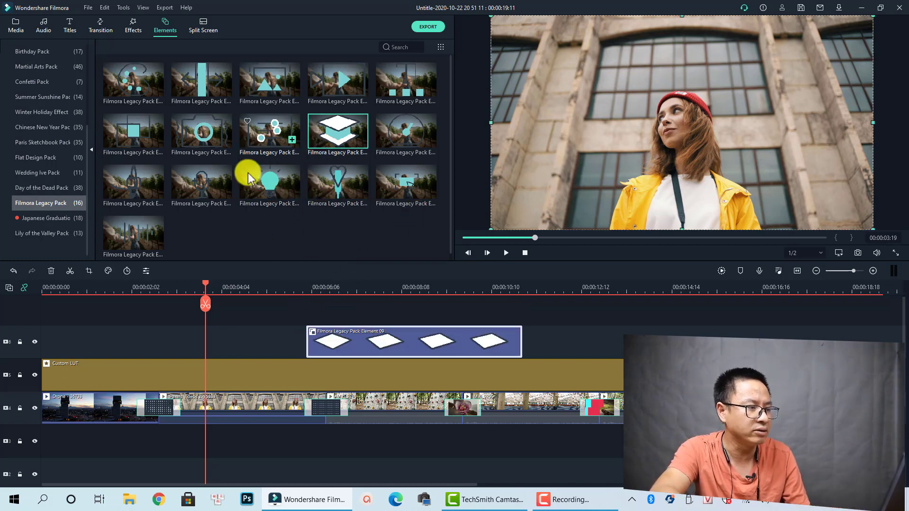
- Add Filmora Legacy Pack Element 08 on a track above Element 09, and shrink, tilt and place it beside the woman's head
left_click_drag(249, 172, 142, 154)
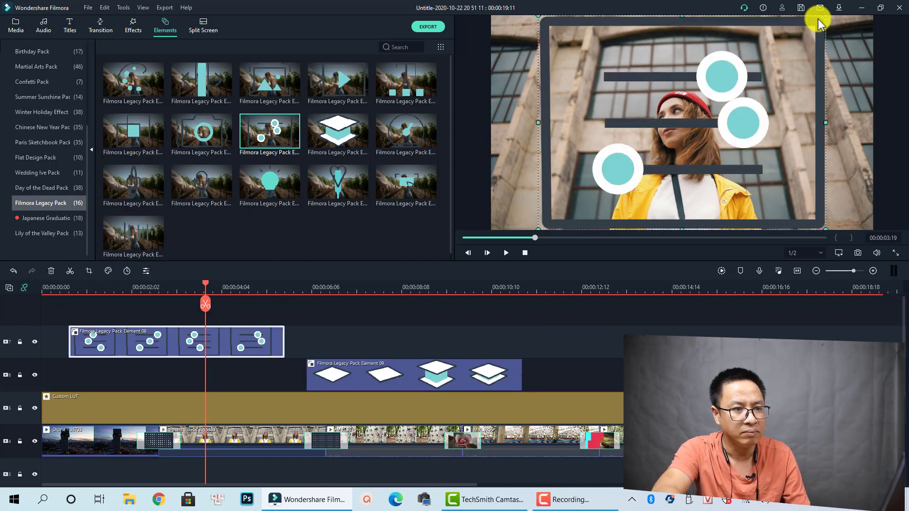
left_click_drag(821, 22, 587, 135)
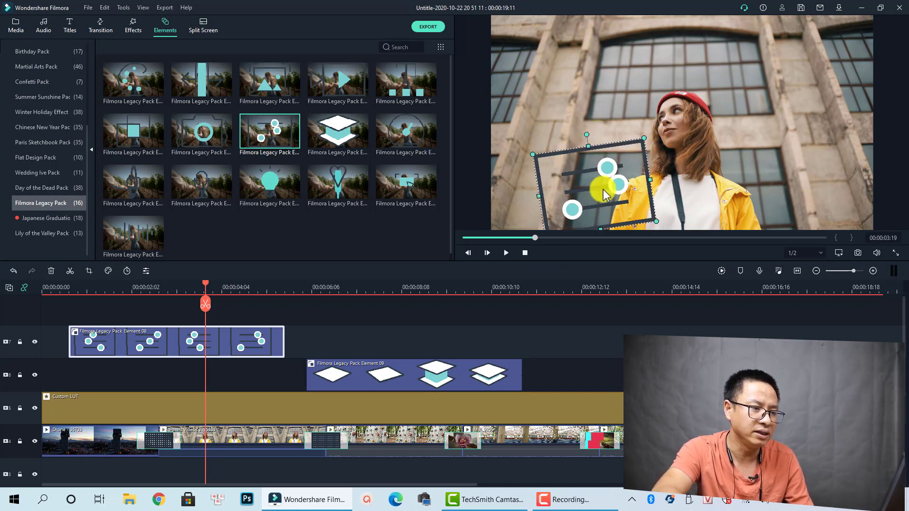
left_click_drag(605, 194, 769, 110)
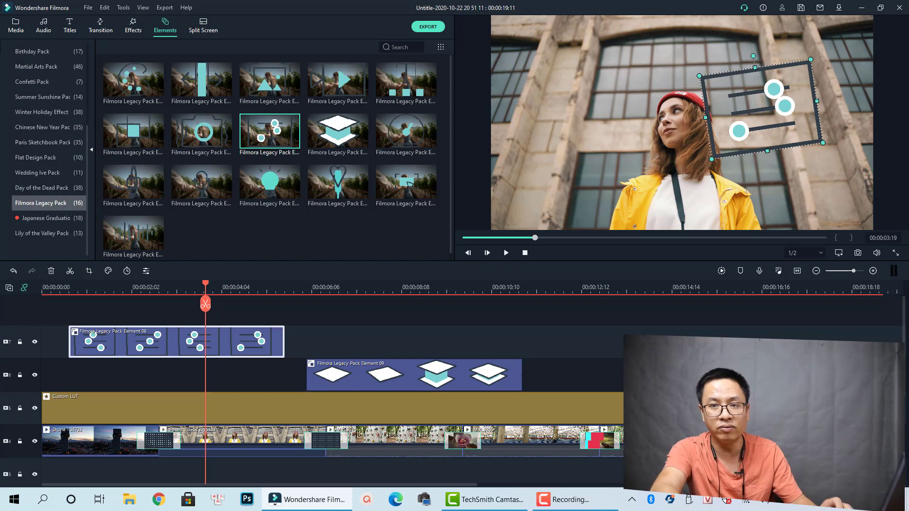
- Add a custom animation keyframe to Filmora Legacy Pack Element 08 at 00:00:03:19
double_click(231, 344)
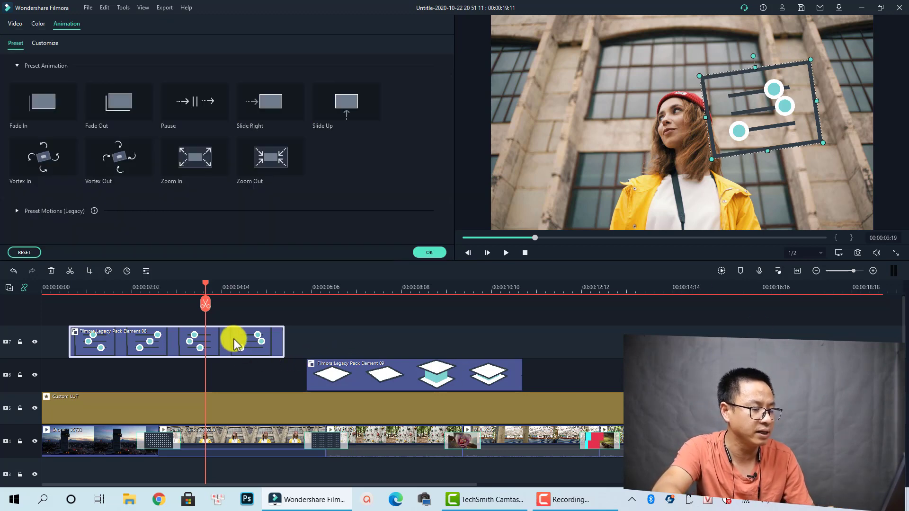
left_click(47, 43)
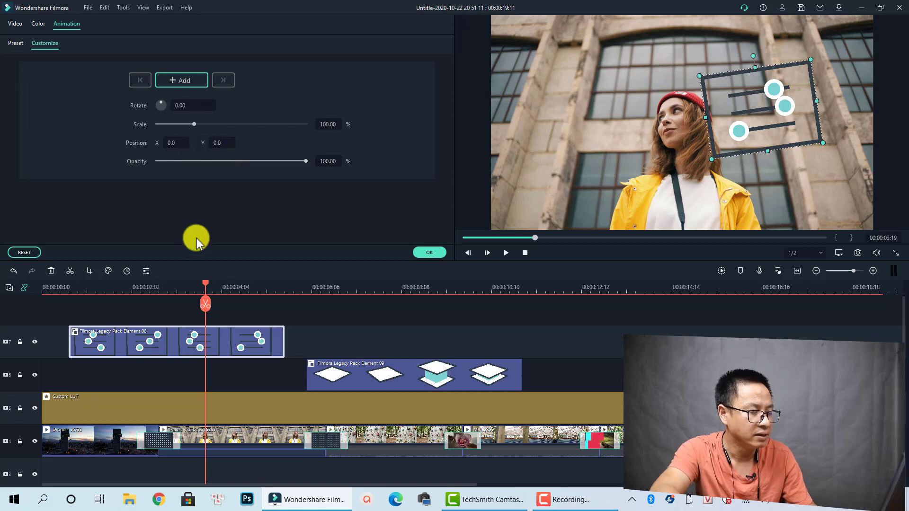
left_click(180, 82)
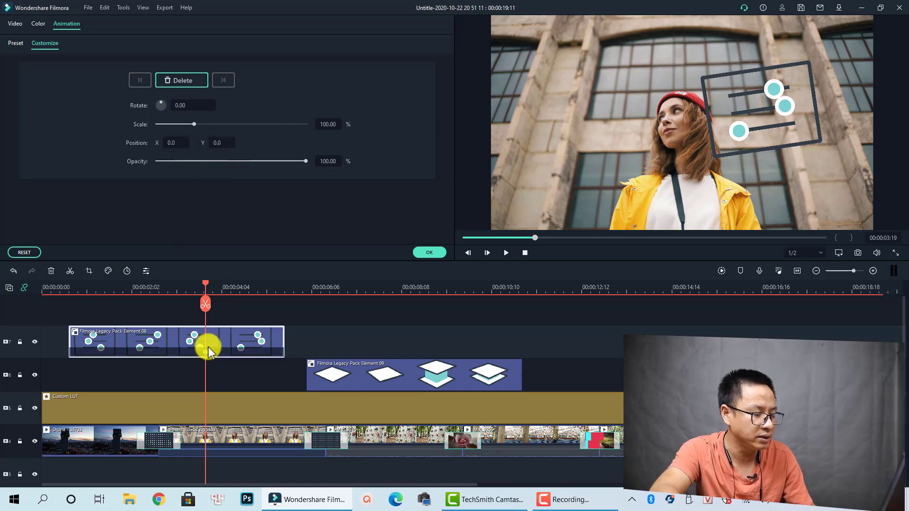
- Enlarge Element 08 to 234.39% scale with a second keyframe at 00:00:04:06, and play back the zoom from about three seconds
left_click_drag(206, 283, 226, 281)
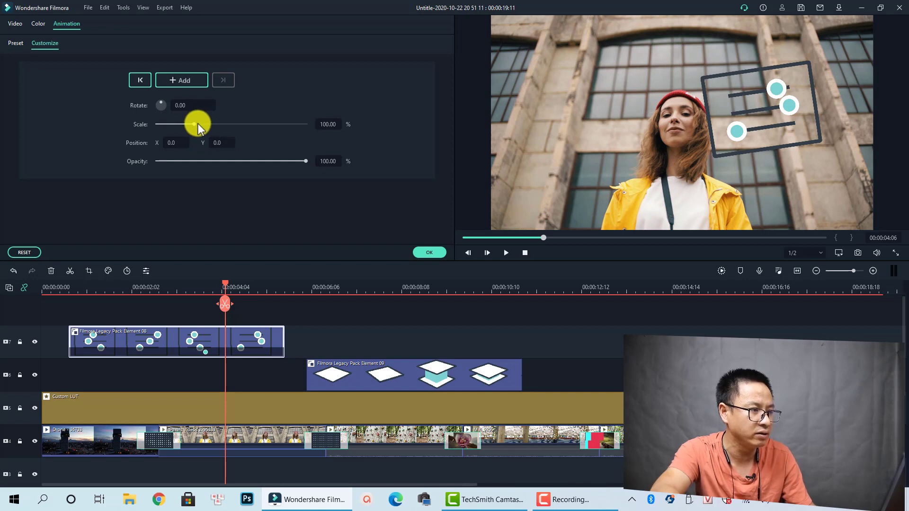
left_click_drag(197, 124, 243, 130)
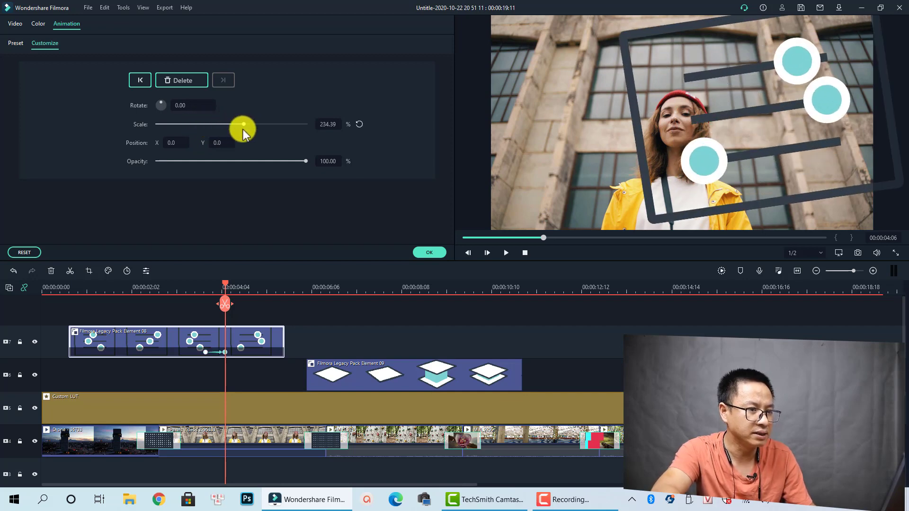
left_click(174, 288)
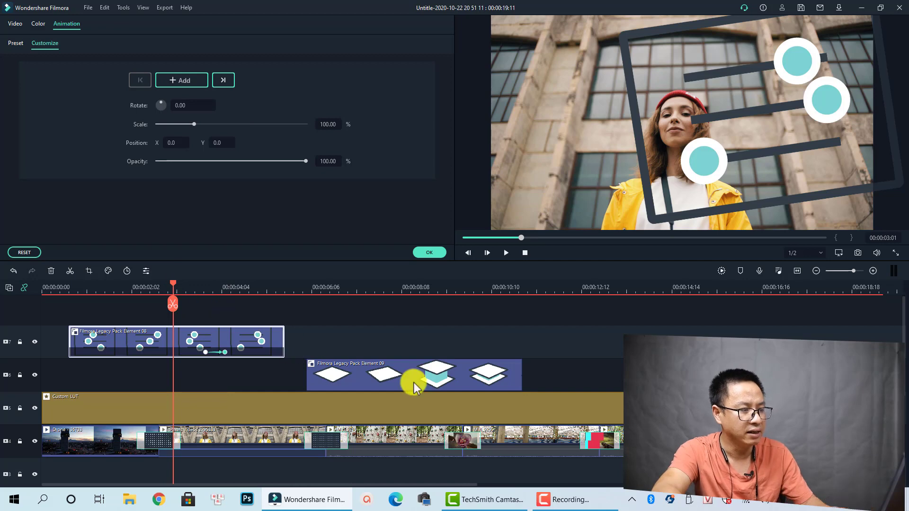
key("space")
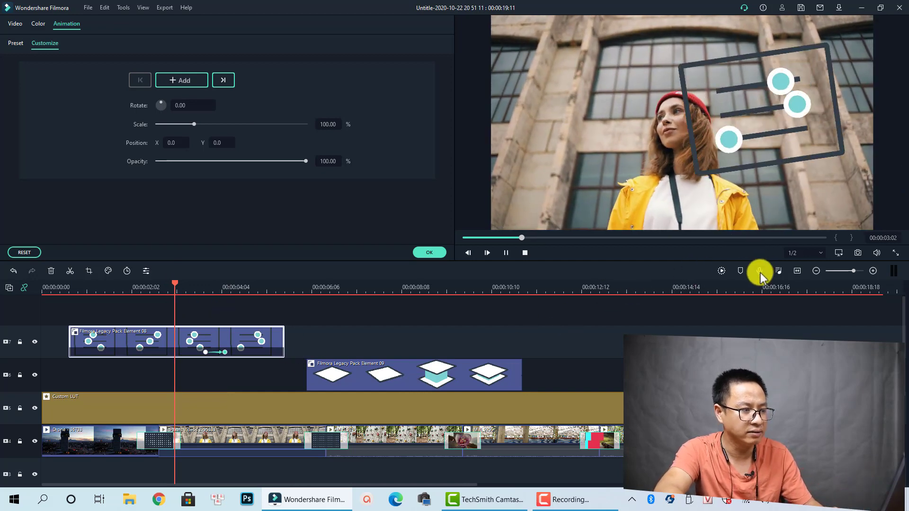
key("space")
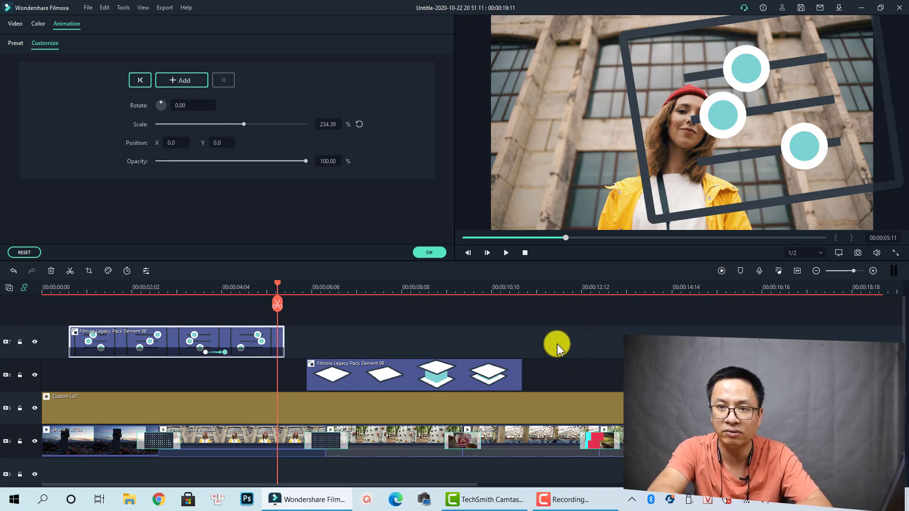
- Delete both Filmora Legacy Pack elements from the timeline and close the animation settings
left_click_drag(249, 350, 235, 374)
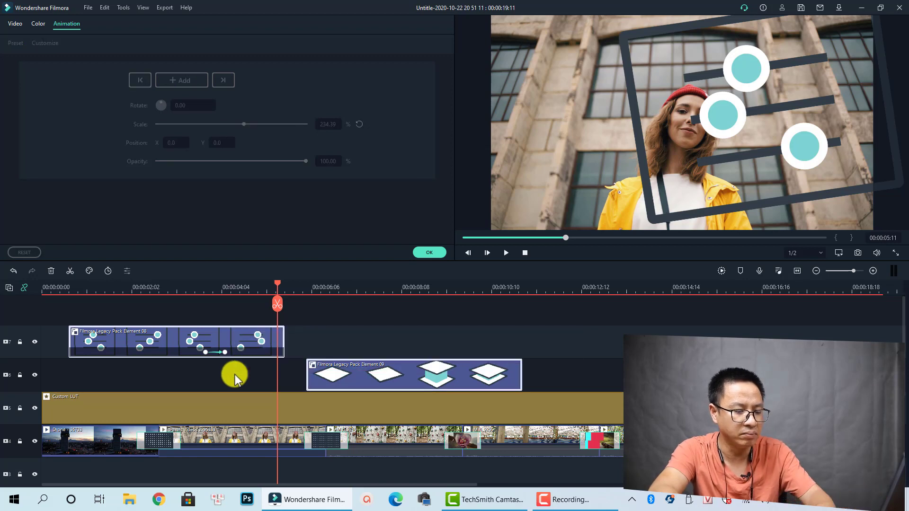
key("Delete")
left_click(433, 252)
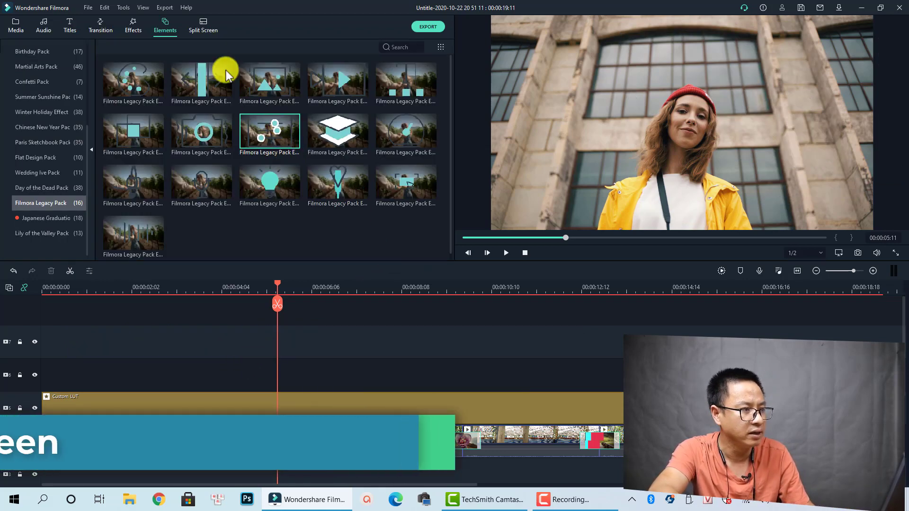
- Add the two-area split screen with a diagonal divider above the Custom LUT, starting at about eight seconds on the timeline
left_click(204, 29)
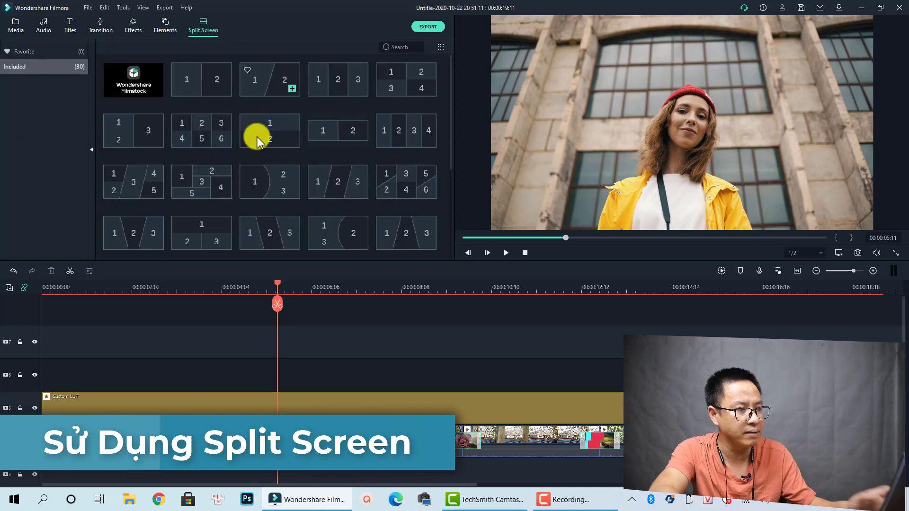
left_click_drag(260, 86, 381, 371)
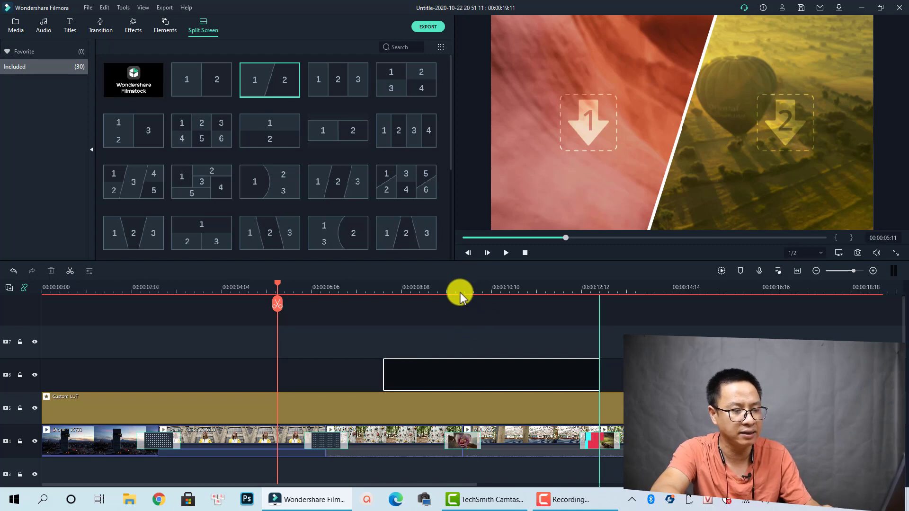
left_click(463, 294)
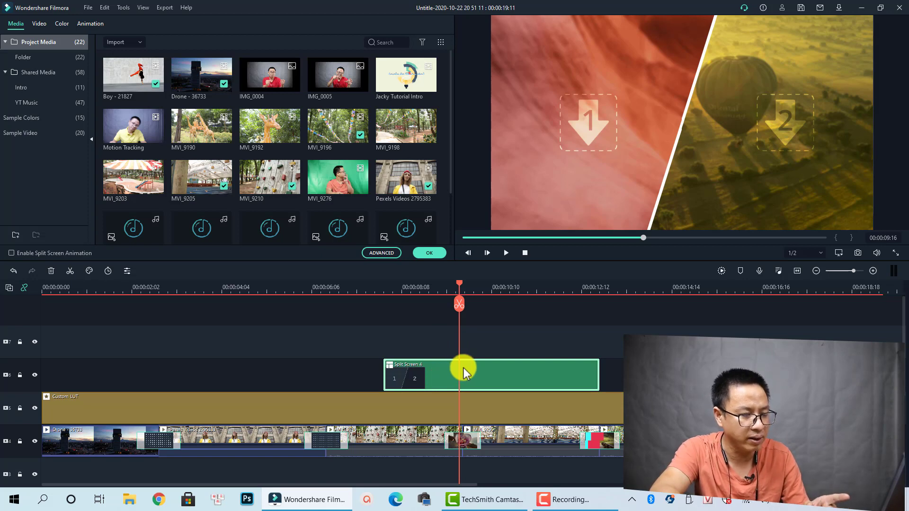
- Fill the split screen with an enlarged MVI_9190 in area 1 and Boy - 21827 in area 2, and play back the result
scroll(304, 170, "down", 2)
scroll(305, 175, "up", 2)
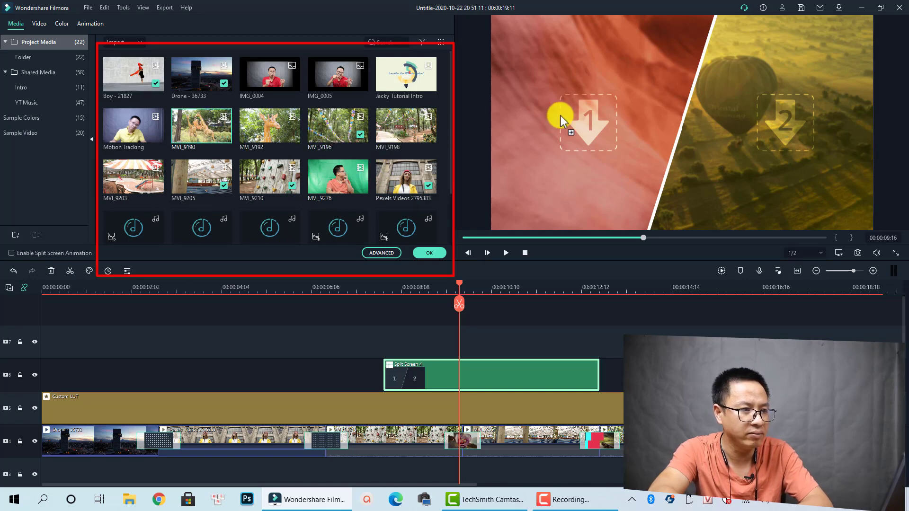
left_click_drag(561, 115, 581, 120)
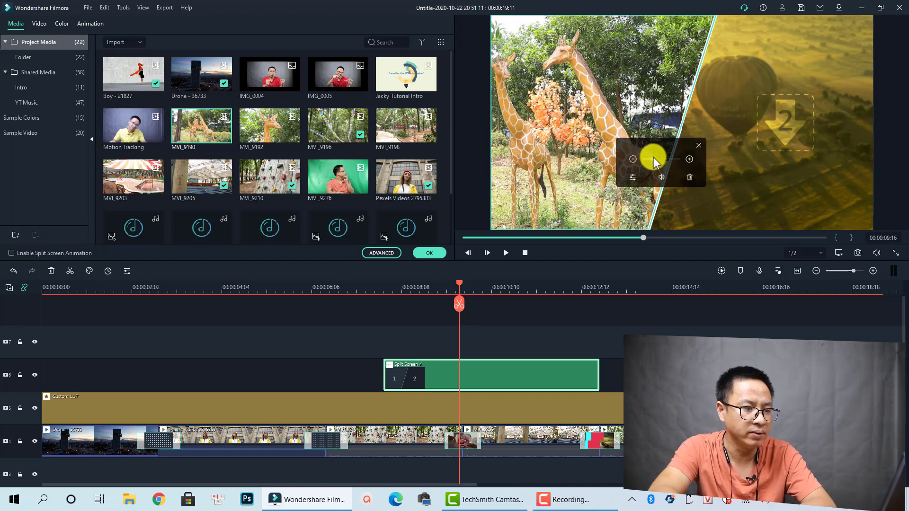
left_click_drag(653, 157, 664, 161)
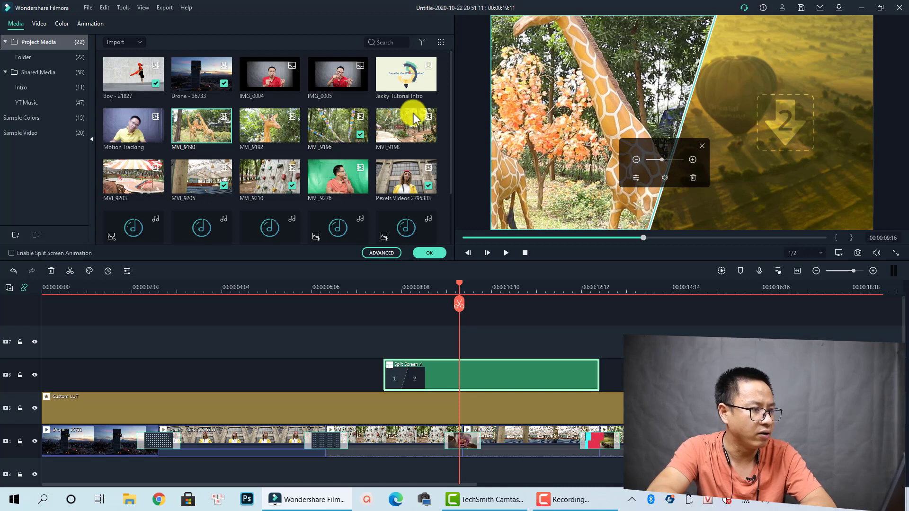
left_click_drag(132, 83, 753, 124)
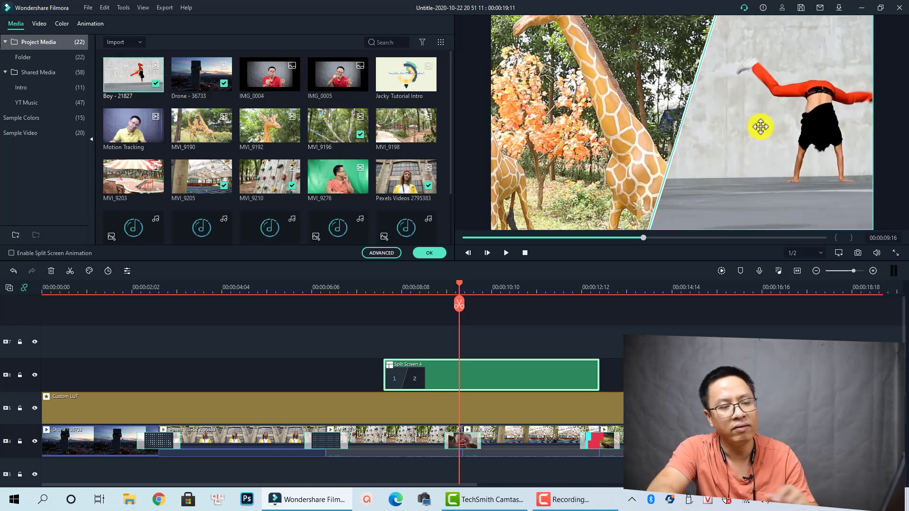
left_click(368, 287)
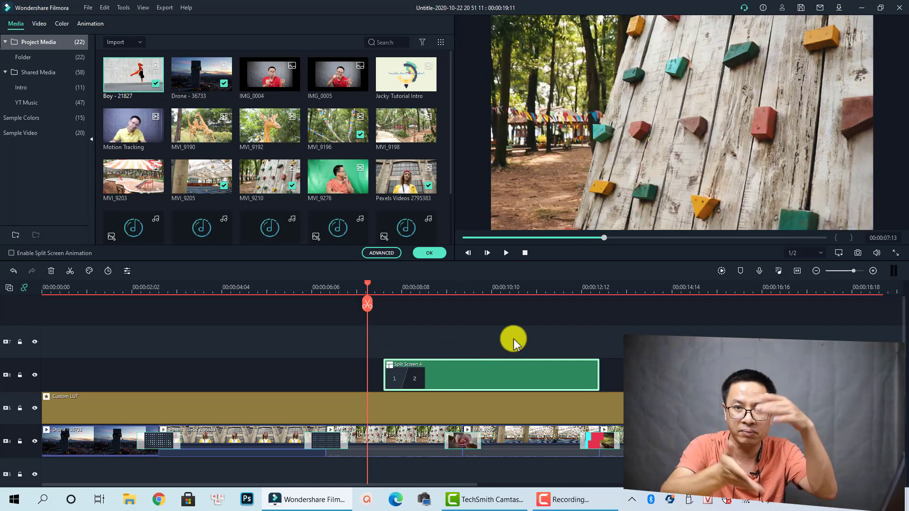
key("space")
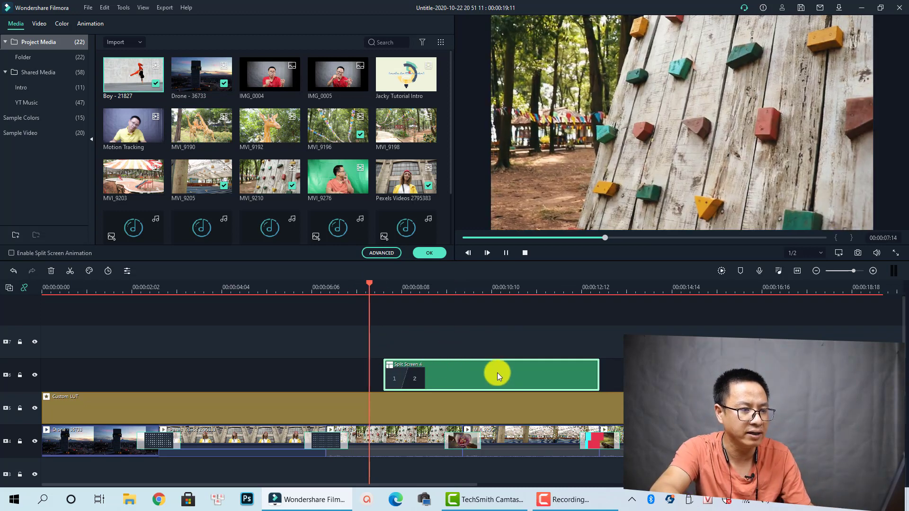
key("space")
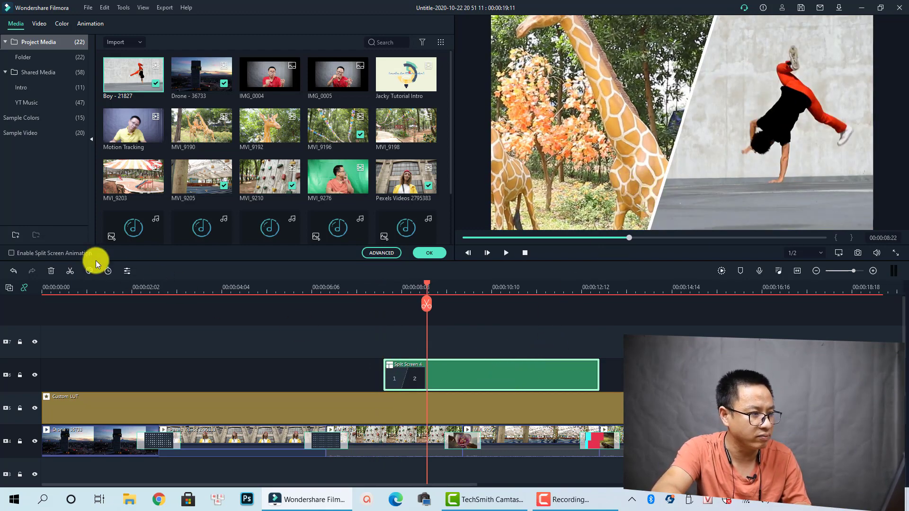
- Enable the split screen animation and play it back from just before the split screen clip
left_click(12, 253)
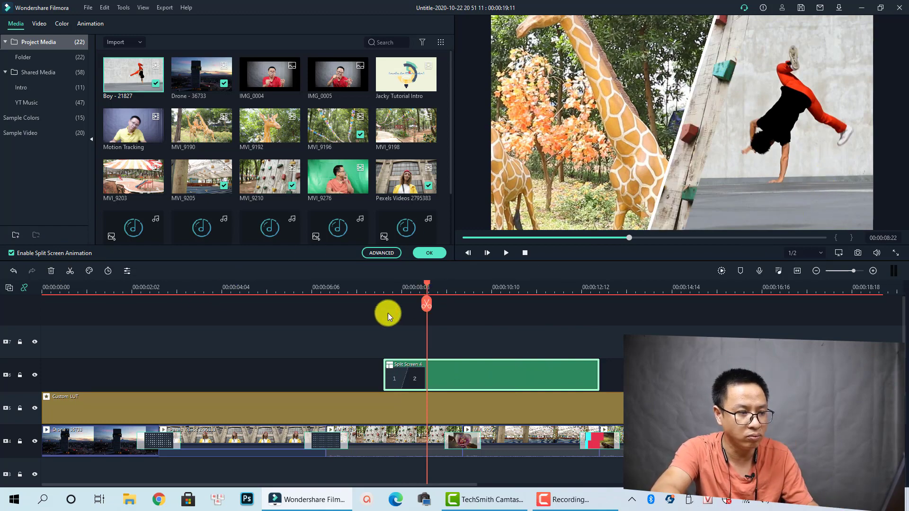
left_click(373, 289)
key("space")
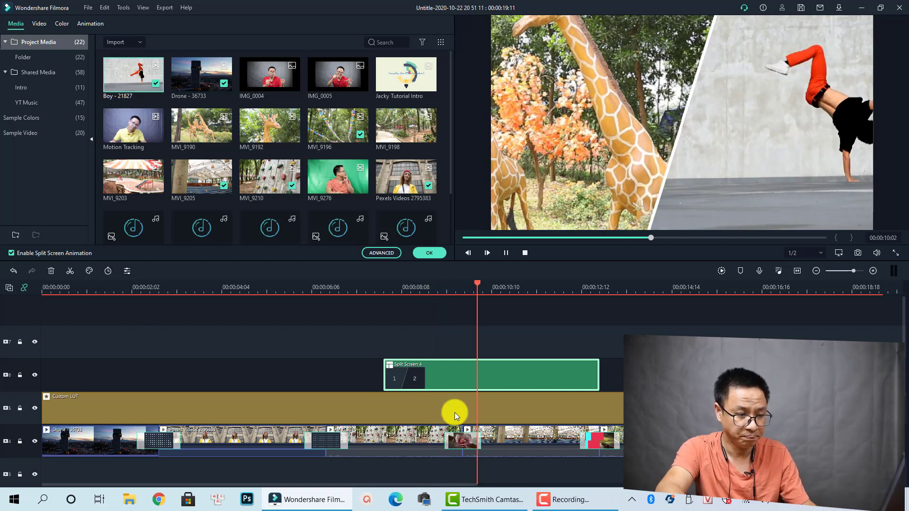
- Pause the preview and delete the Split Screen 4 clip from the timeline
key("space")
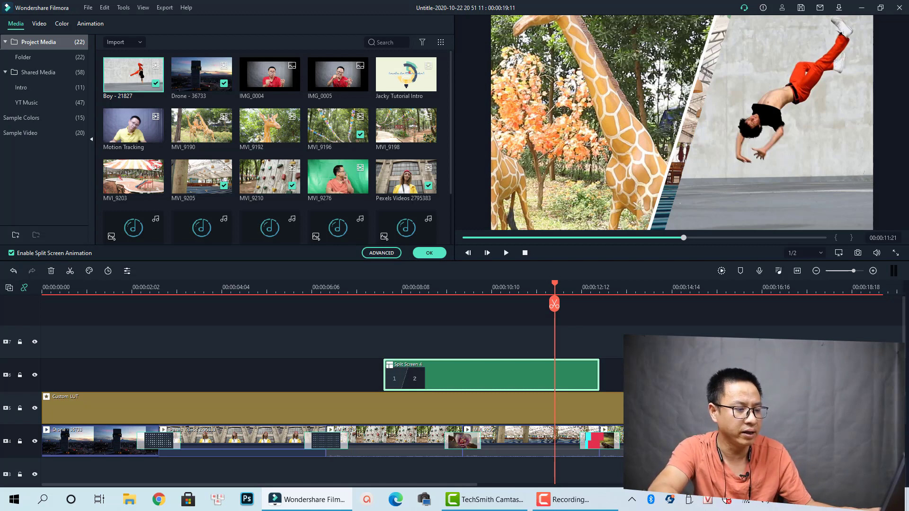
left_click(434, 376)
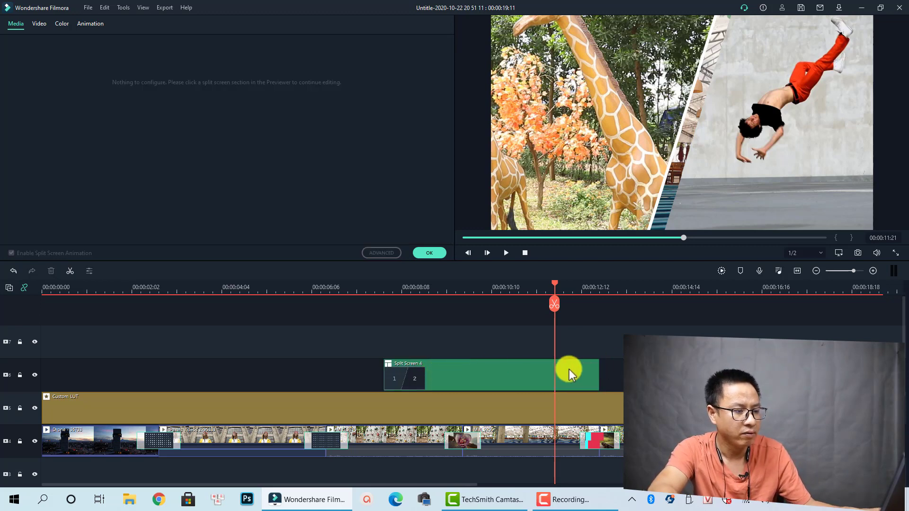
left_click(570, 374)
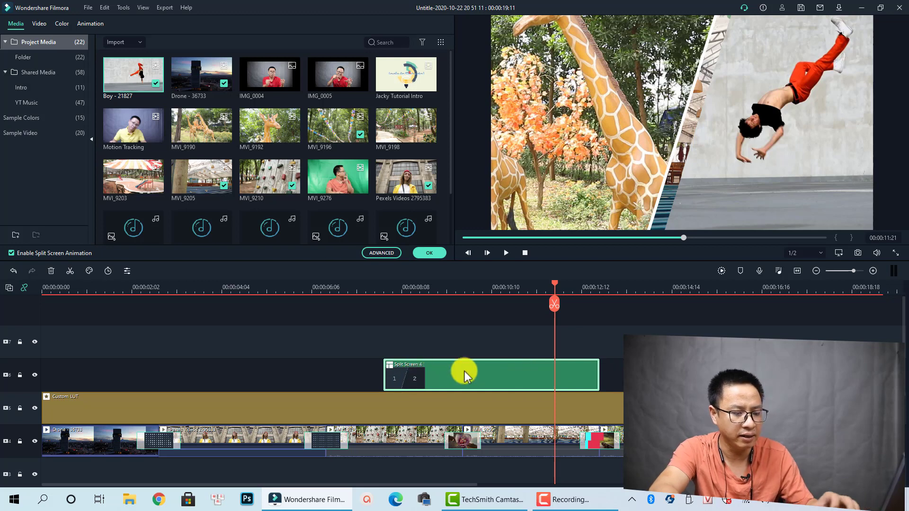
key("Delete")
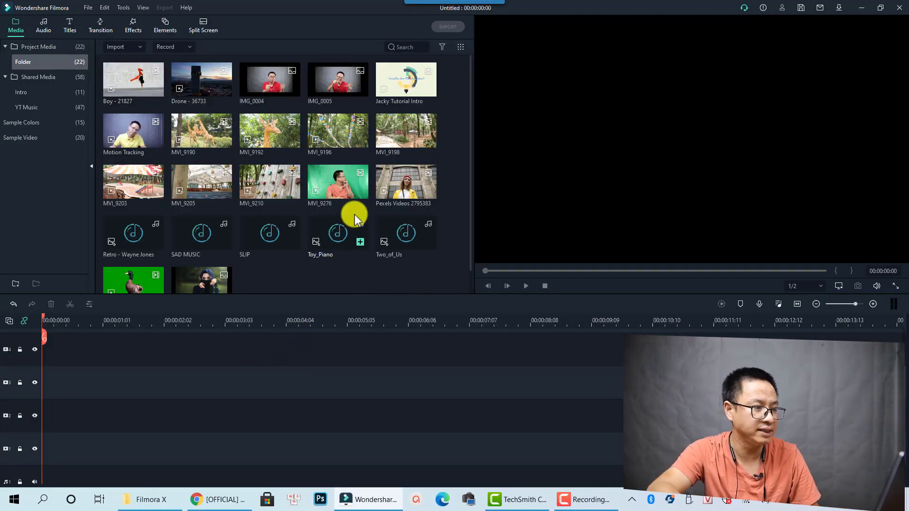
- Add the clips MVI_9190, MVI_9192, MVI_9196 and MVI_9198 at the start of video track 3, fitting them within the timeline view
left_click(401, 130)
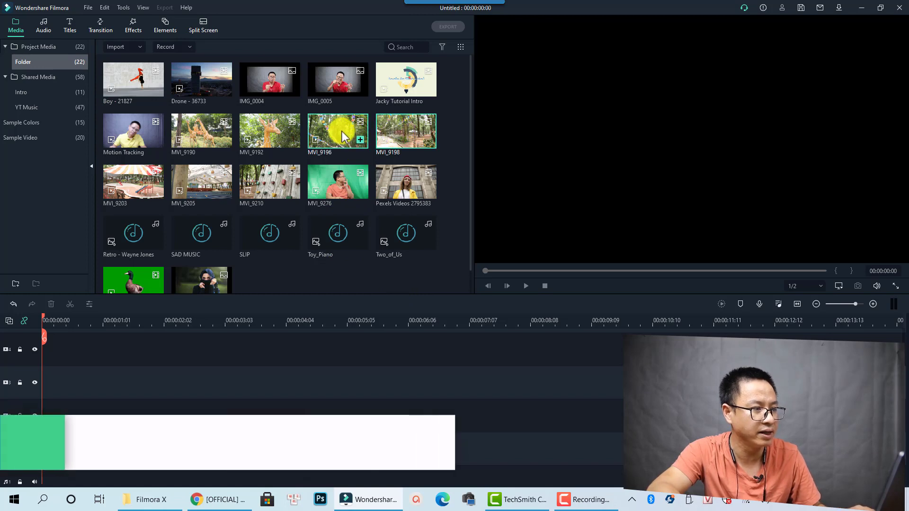
left_click(216, 142, "shift")
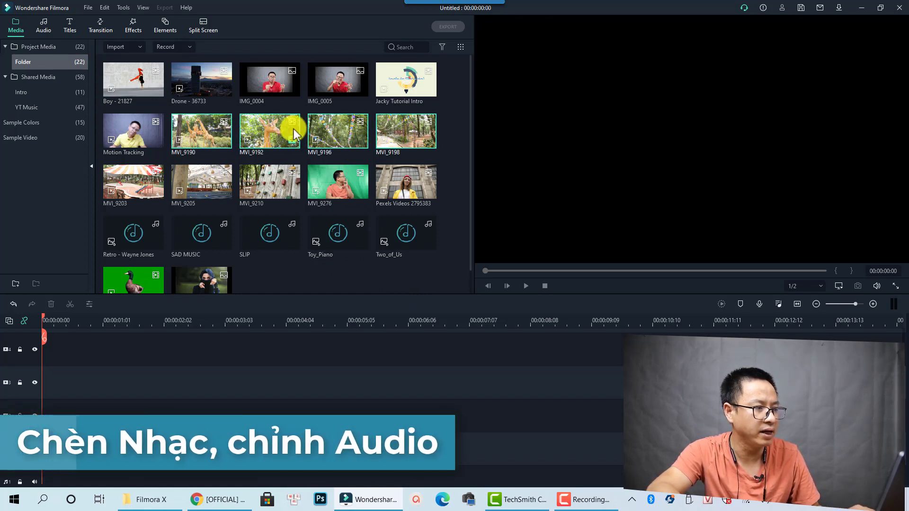
left_click_drag(266, 143, 35, 396)
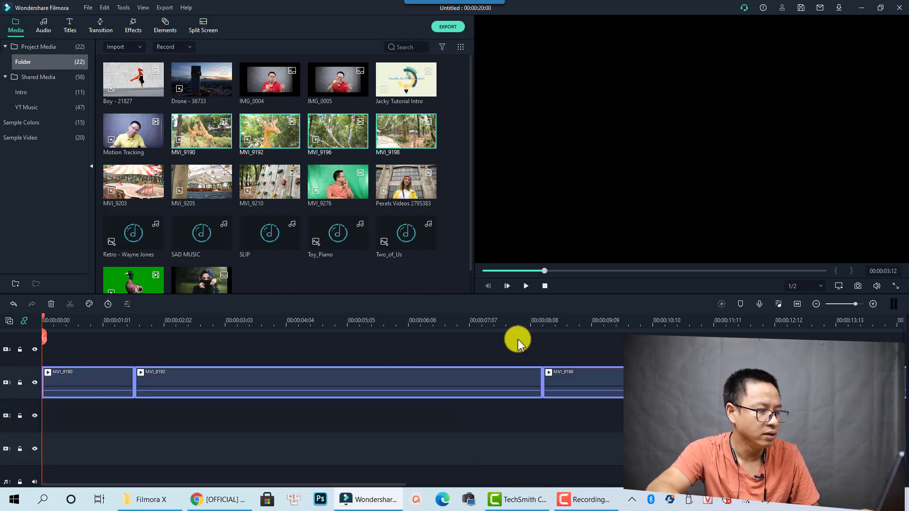
left_click(798, 305)
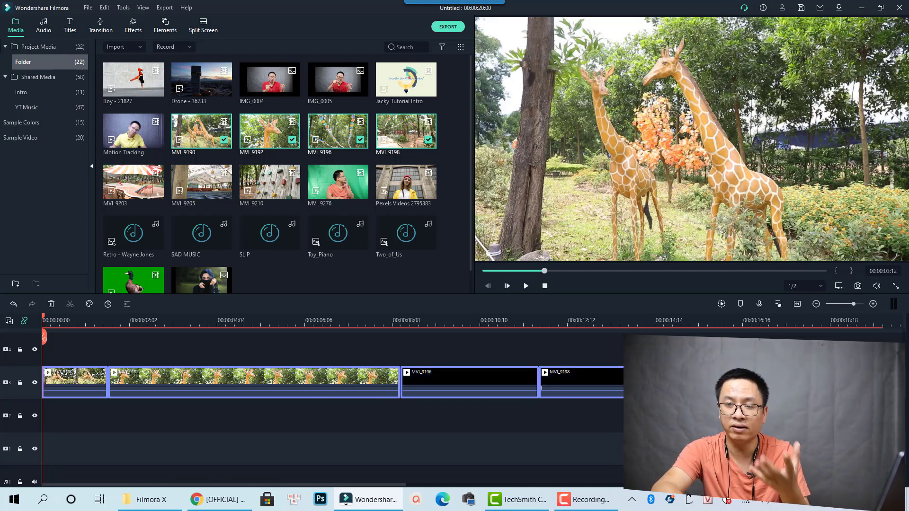
- Detach the audio from the MVI_9198 clip on video track 3
left_click(487, 376)
left_click(483, 324)
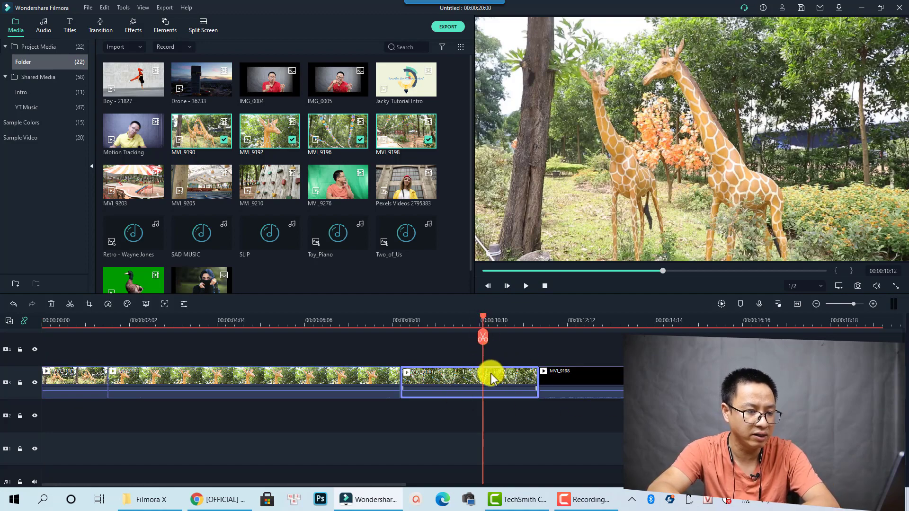
left_click_drag(637, 330, 94, 427)
left_click(564, 427)
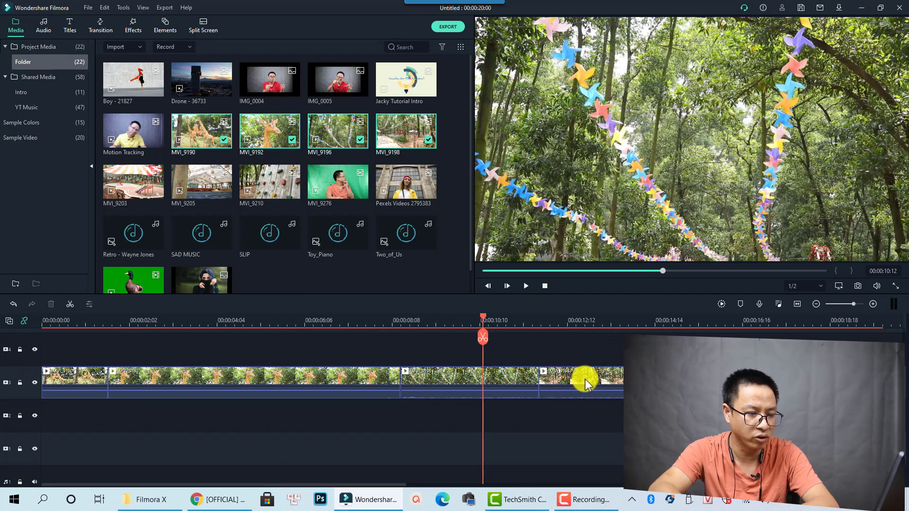
left_click(585, 380)
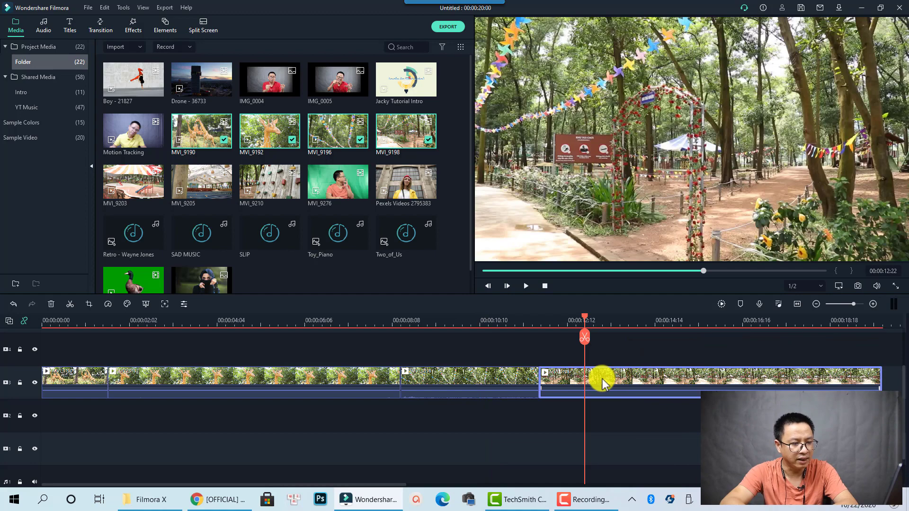
right_click(603, 378)
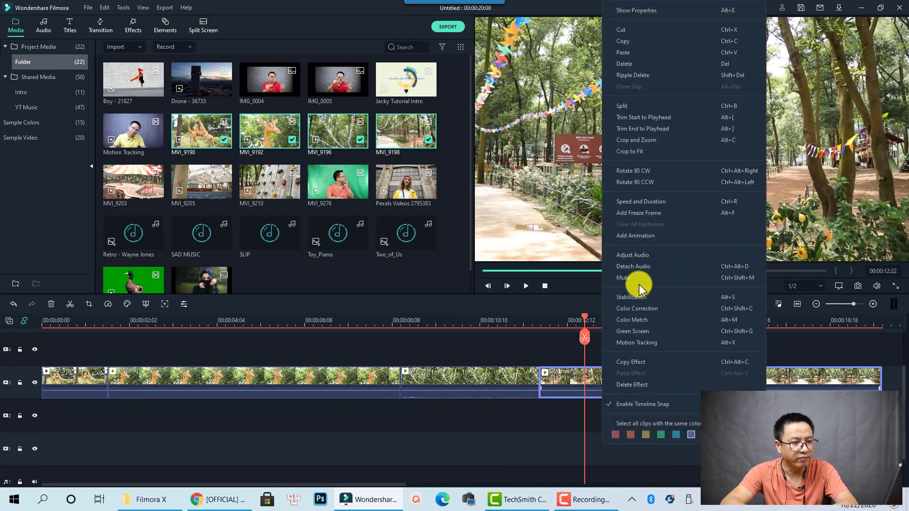
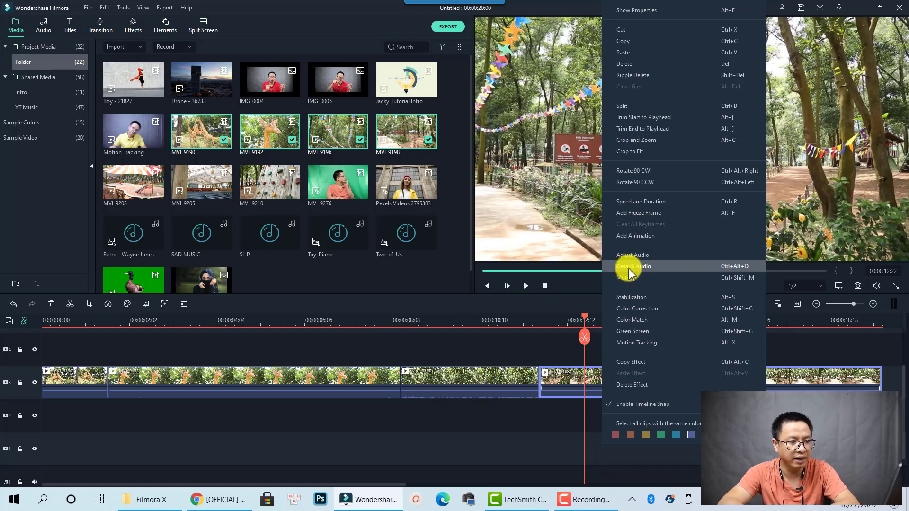
left_click(629, 269)
scroll(672, 421, "down", 1)
scroll(673, 422, "down", 1)
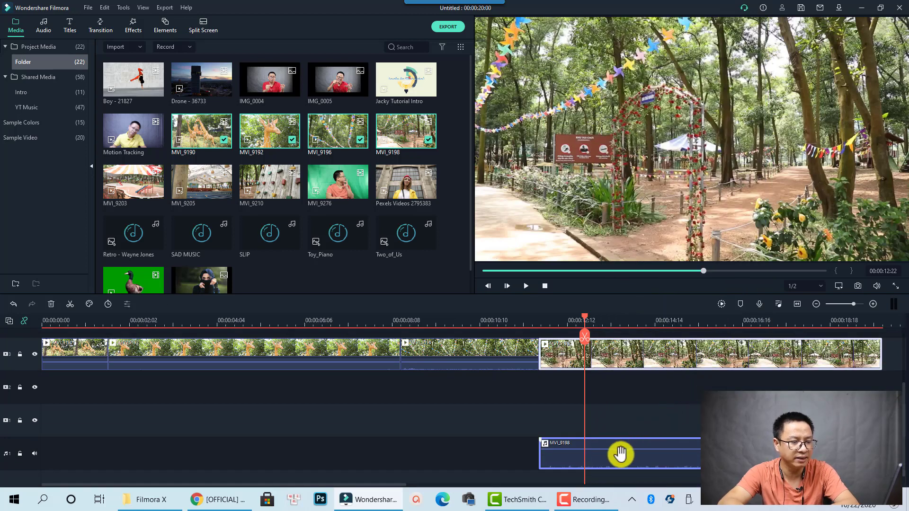
- Delete the detached MVI_9198 audio and play part of the video clip to check its sound
left_click(620, 454)
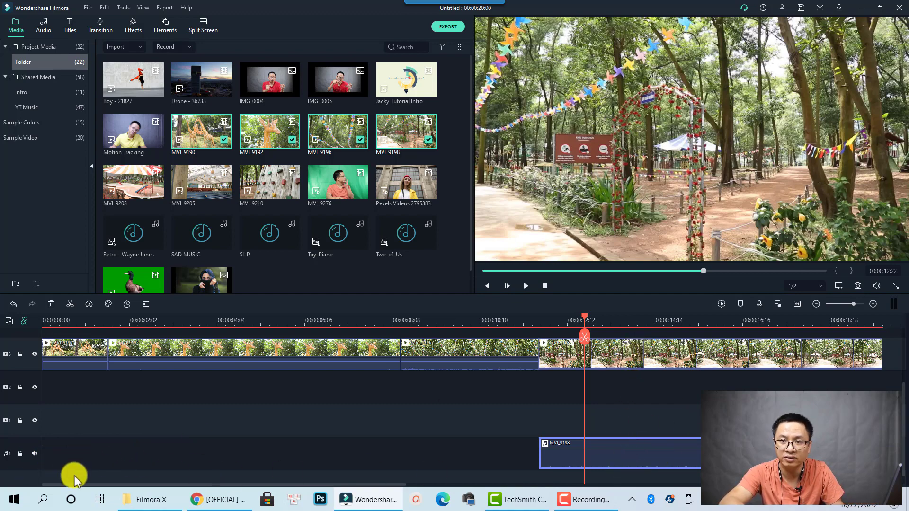
scroll(505, 476, "down", 1)
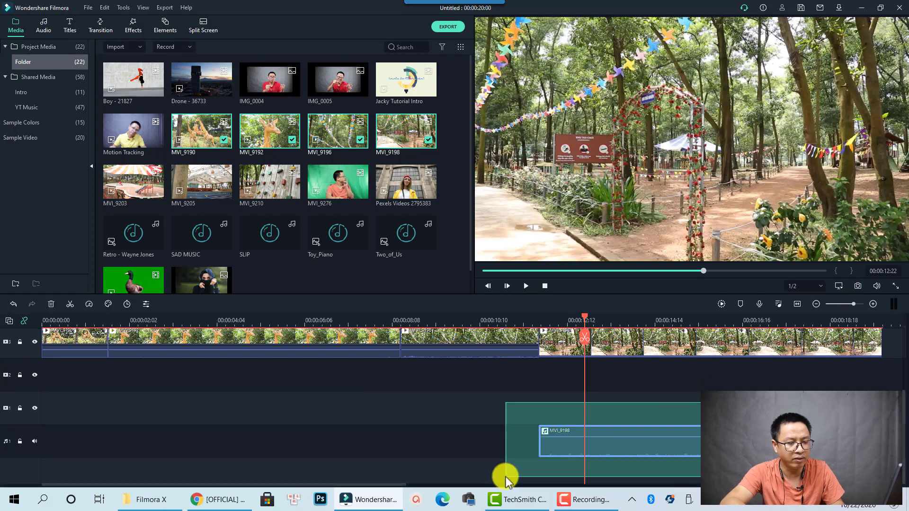
key("Delete")
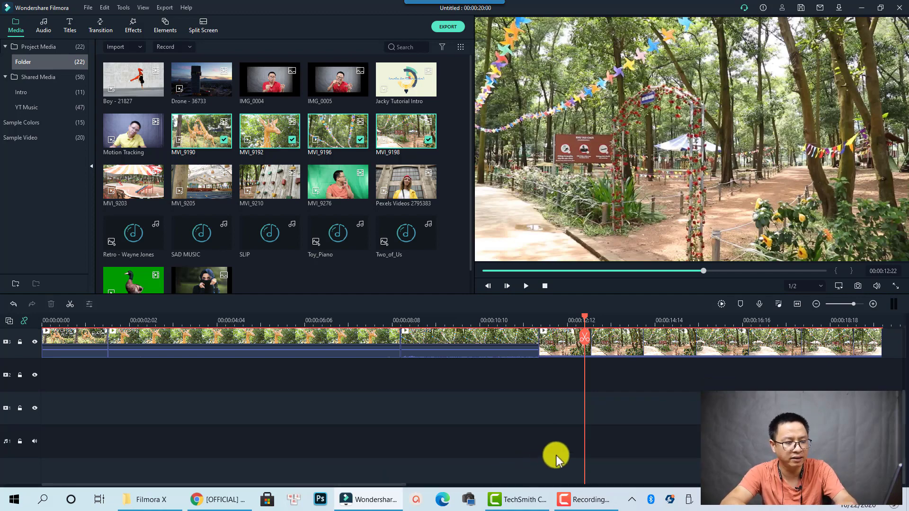
left_click(653, 350)
key("space")
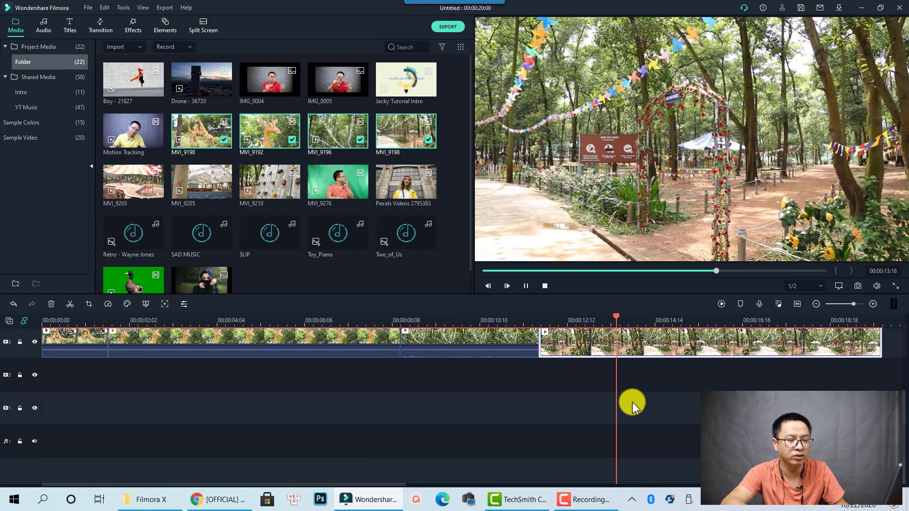
key("space")
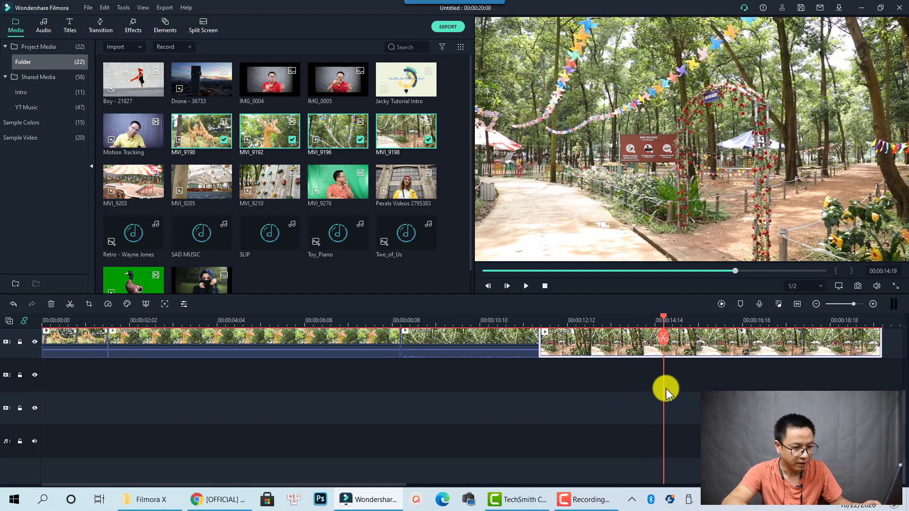
- Undo the deletion and detachment of the MVI_9198 audio
key("ctrl+z")
key("ctrl+z")
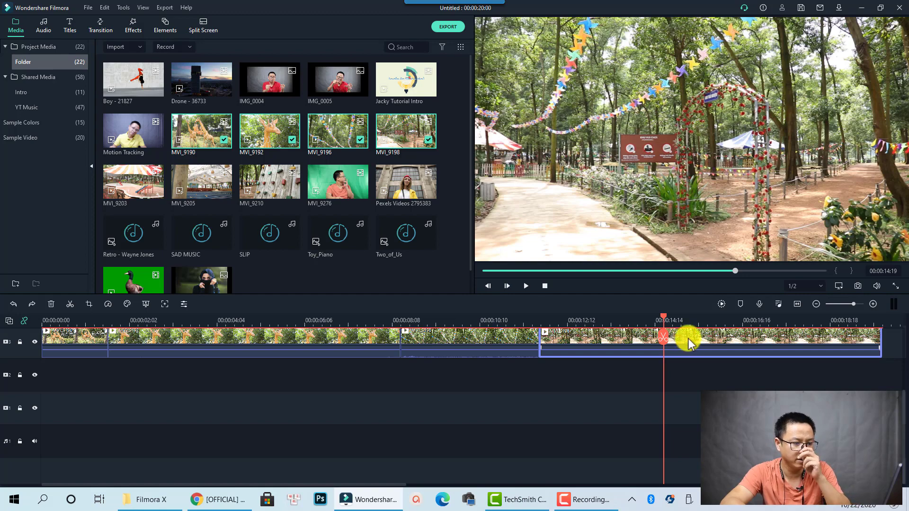
scroll(723, 386, "up", 1)
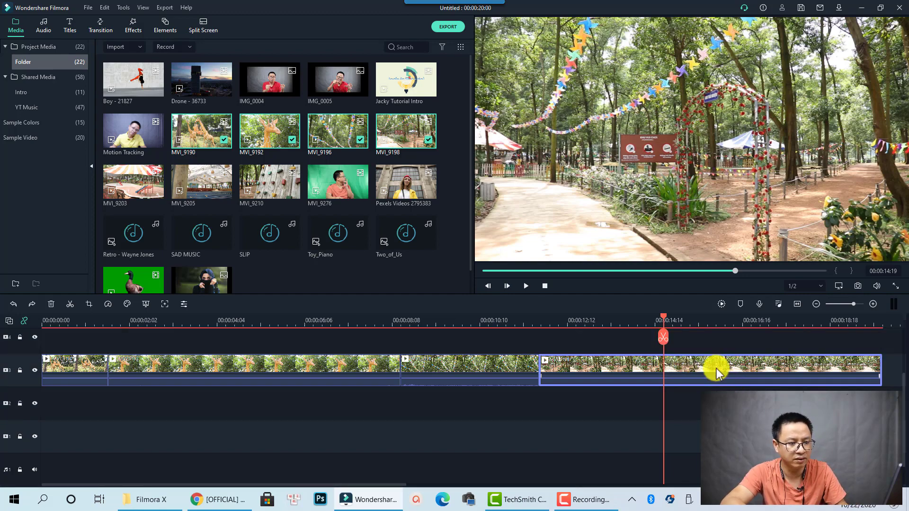
- Mute the MVI_9198 clip and undo the muting
right_click(716, 368)
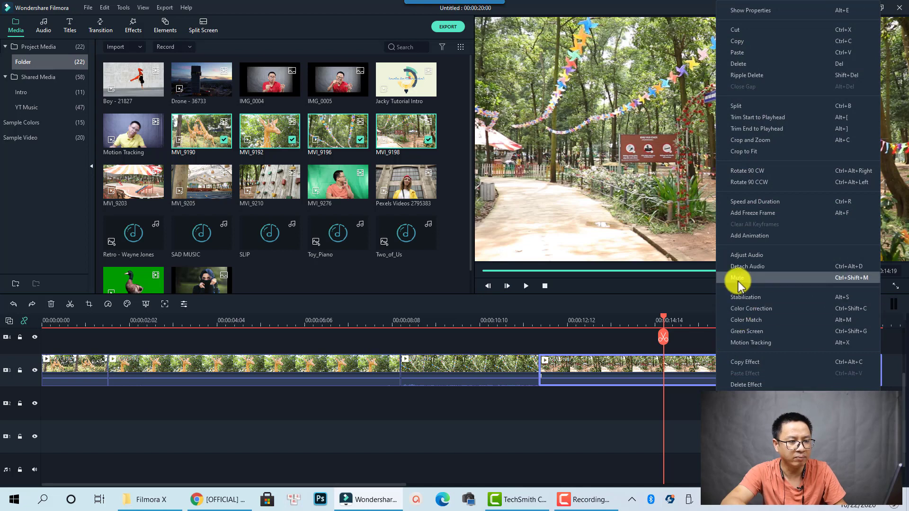
left_click(753, 280)
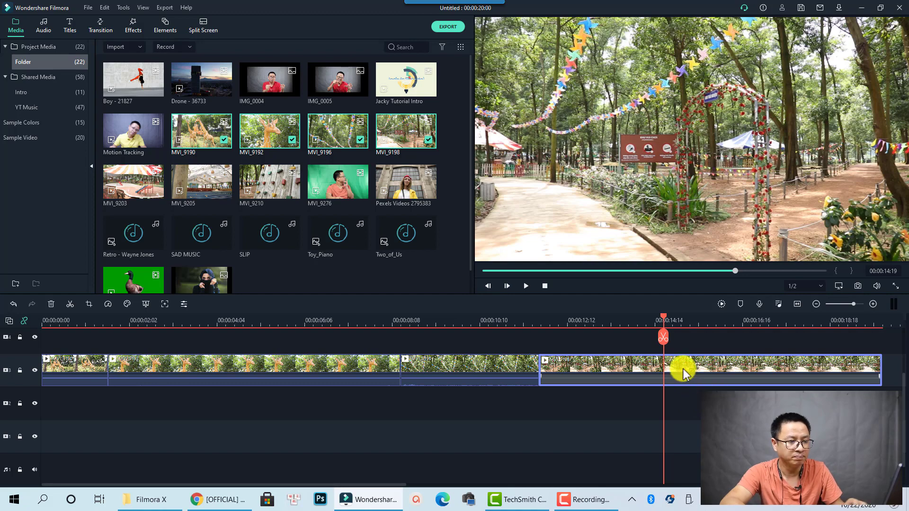
left_click(700, 418)
key("ctrl+z")
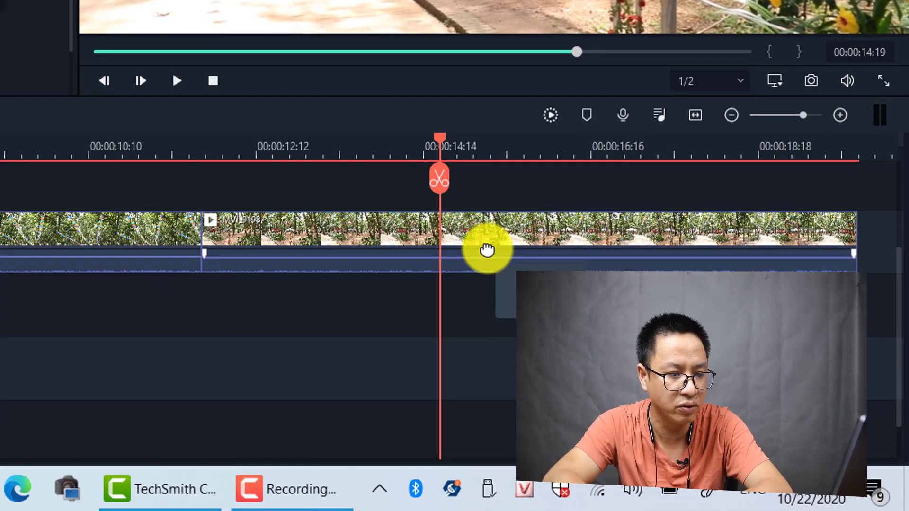
- Raise the MVI_9198 clip's volume to 12.00 dB on the timeline and give its end a fade-out of about 0.62 s
mouse_move(542, 284)
left_mouse_down()
mouse_move(530, 302)
mouse_move(537, 279)
left_mouse_up()
left_click_drag(483, 244, 479, 254)
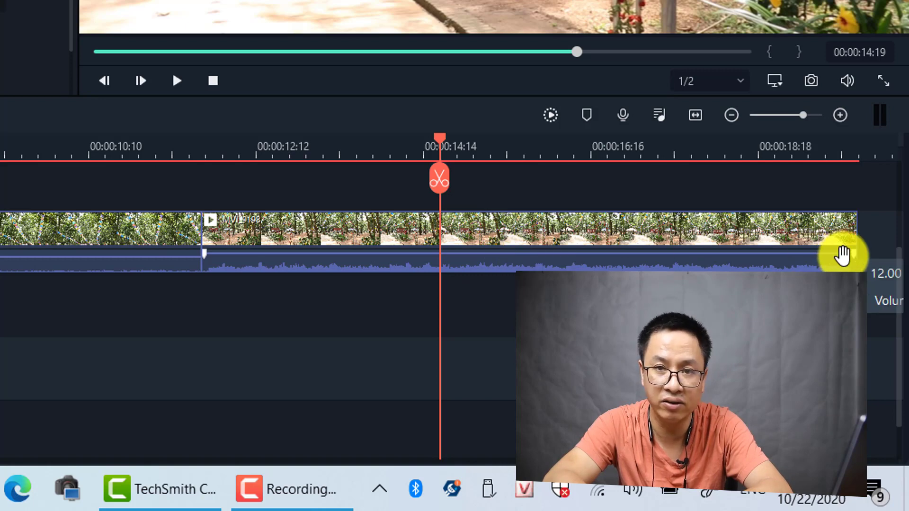
mouse_move(851, 257)
left_mouse_down()
mouse_move(767, 251)
mouse_move(806, 255)
left_mouse_up()
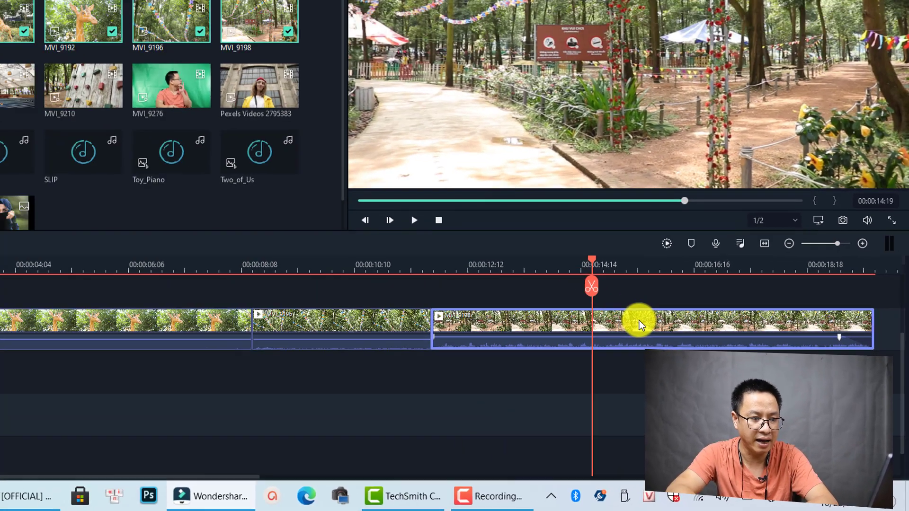
- Open the MVI_9198 clip's audio adjustments and set its volume to 9.84 dB with a keyframe at 00:00:14:19
right_click(518, 218)
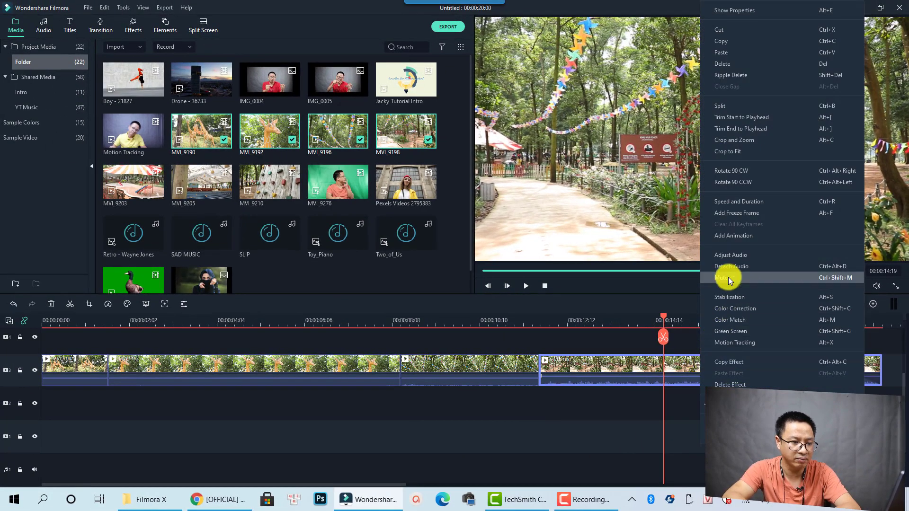
left_click(730, 255)
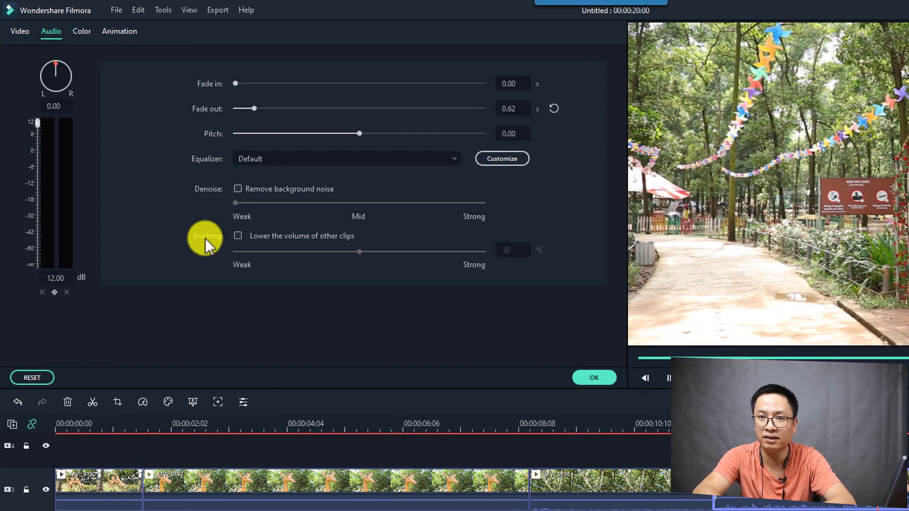
left_click_drag(41, 125, 71, 126)
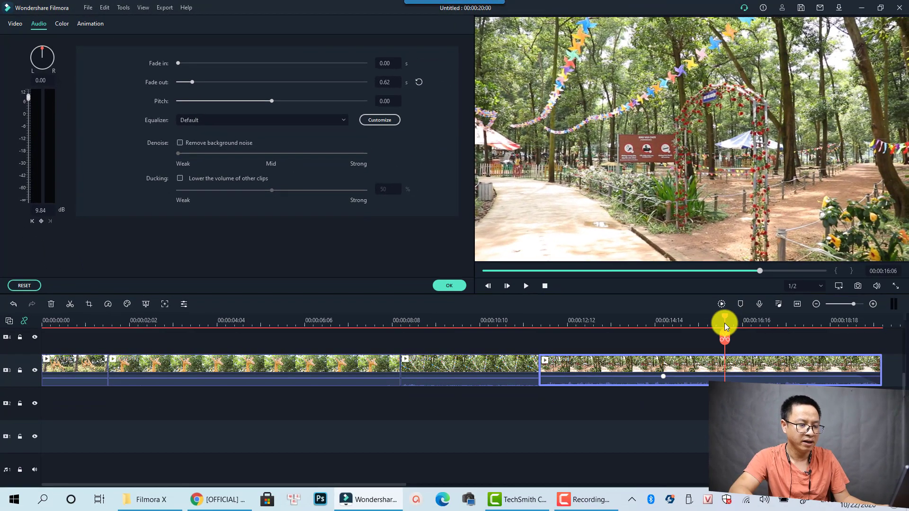
- Add volume keyframes to the MVI_9198 clip at about 00:00:16:05, 00:00:13:21 and 00:00:17:00, and confirm the audio adjustments
left_click(725, 323)
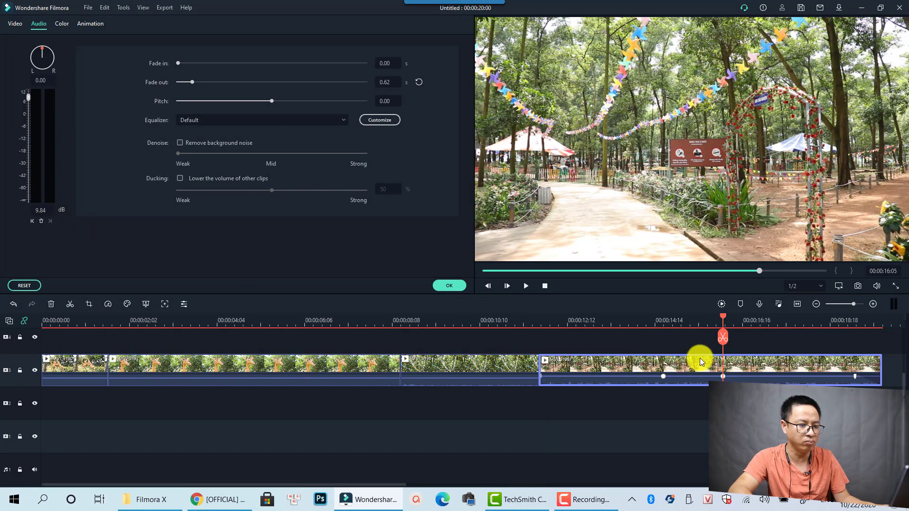
left_click(625, 318)
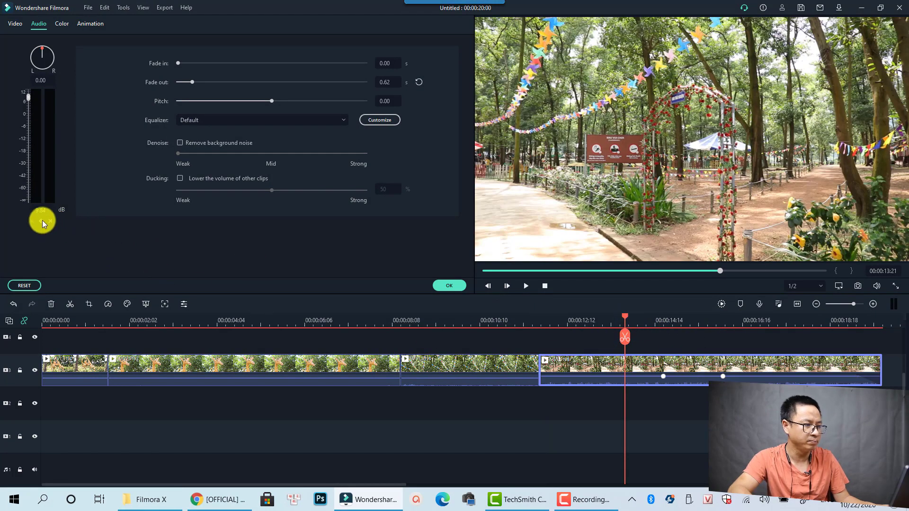
left_click(42, 220)
left_click(756, 321)
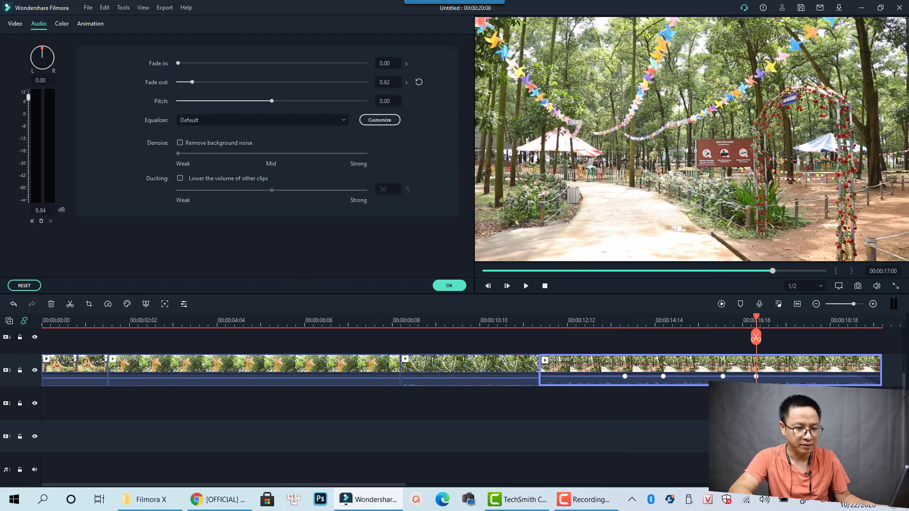
left_click(640, 391)
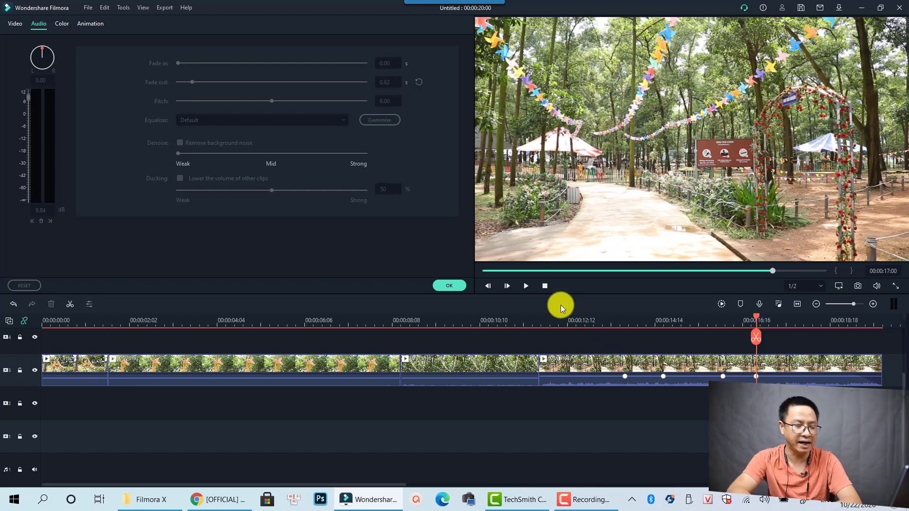
left_click(454, 286)
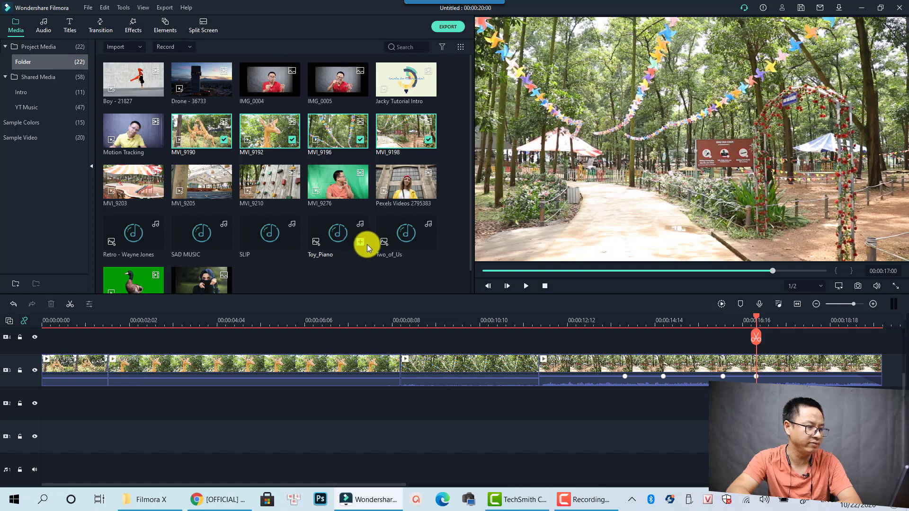
- Place the Two_of_Us music on audio track 1, starting at about 6 seconds
left_click_drag(394, 246, 308, 408)
scroll(477, 410, "down", 1)
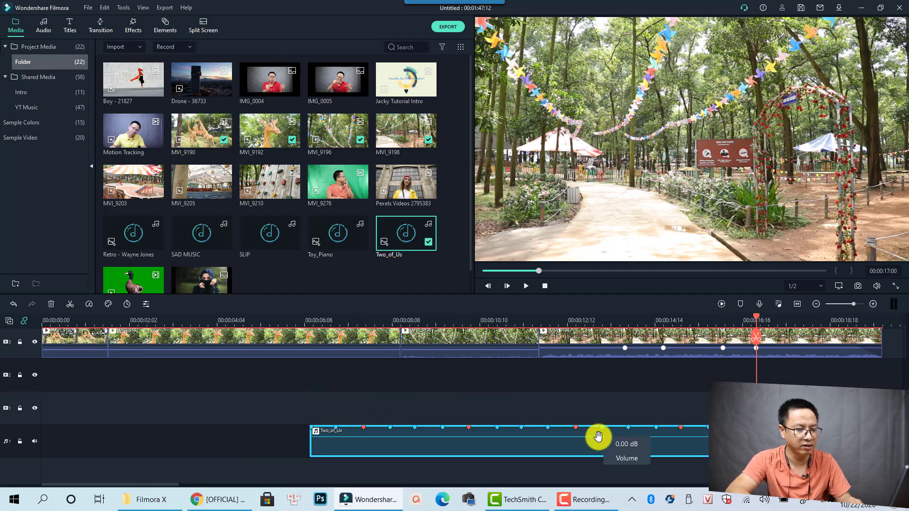
- Lower the Two_of_Us music's volume slightly, split the timeline at 00:00:15:01 and delete the music after the cut
left_click_drag(599, 436, 598, 439)
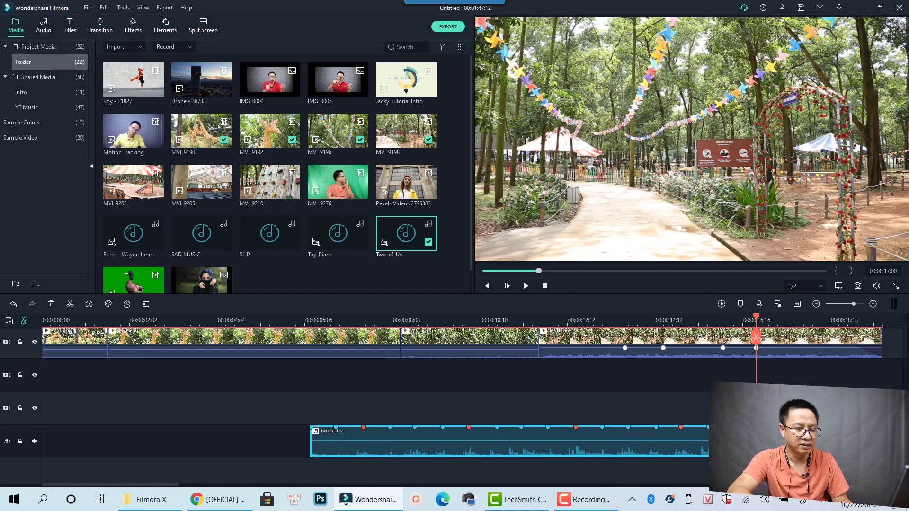
left_click(675, 318)
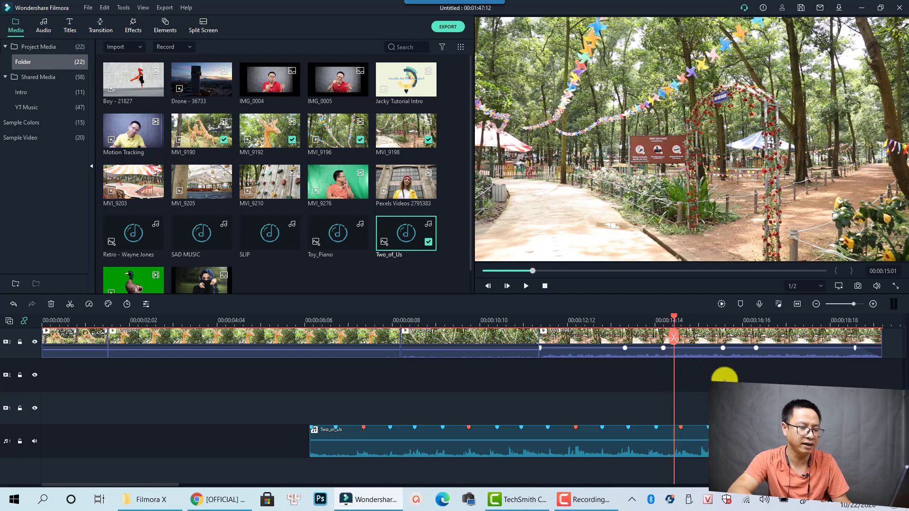
key("ctrl+b")
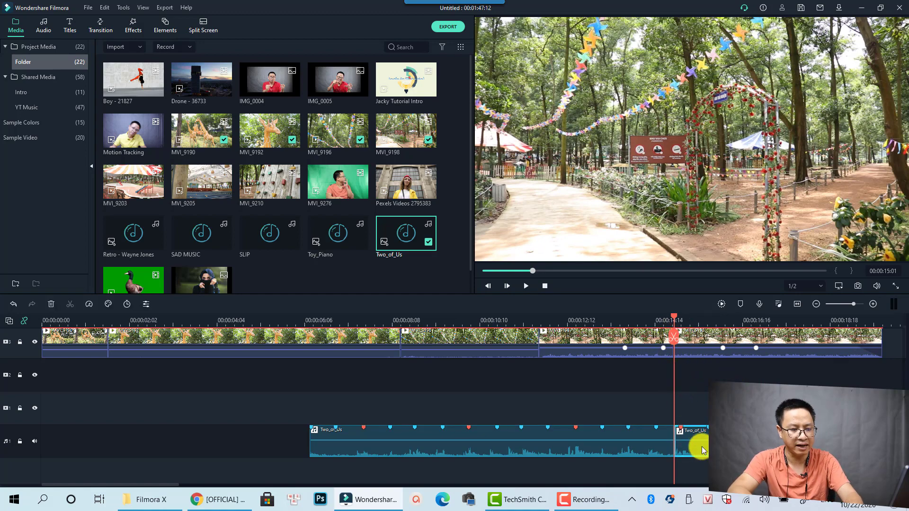
key("Delete")
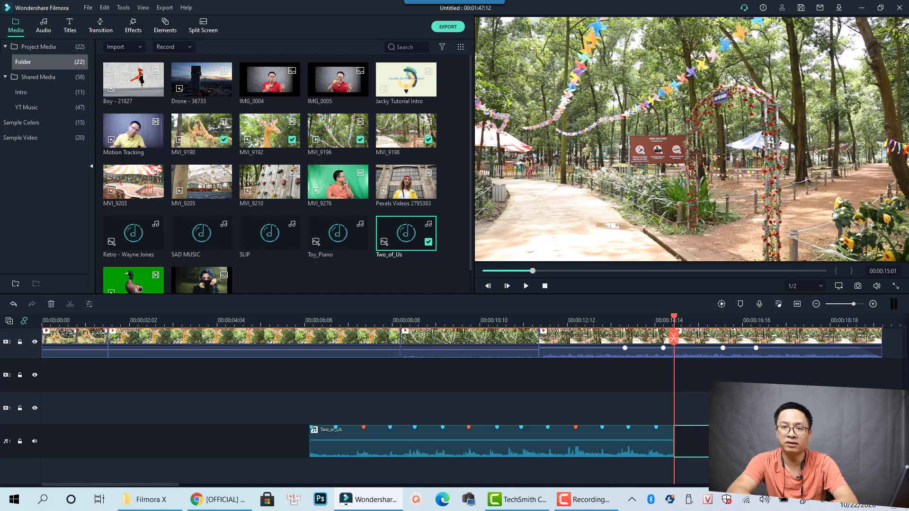
- In the Audio Mixer, pan Video1 to -41.18, set the Master level to -2.67 dB and Video2 to -4.60 dB, and confirm
left_click(779, 304)
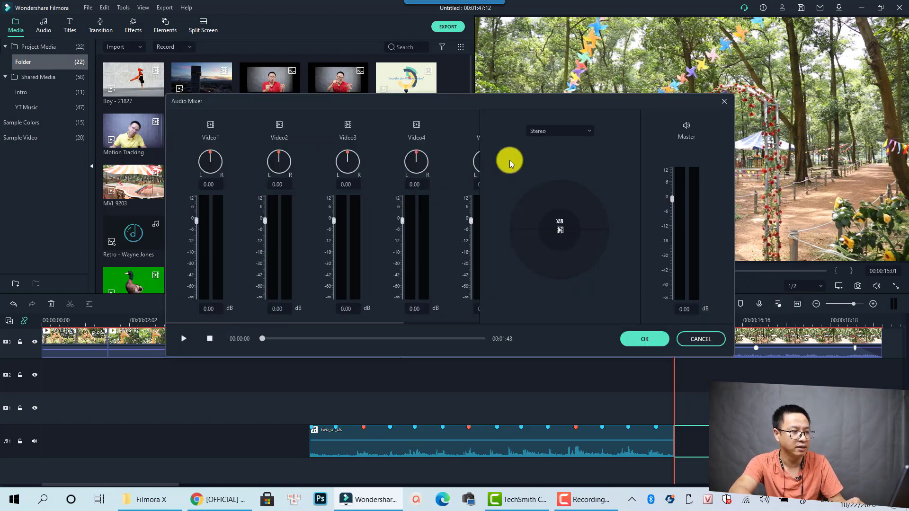
left_click_drag(560, 229, 528, 239)
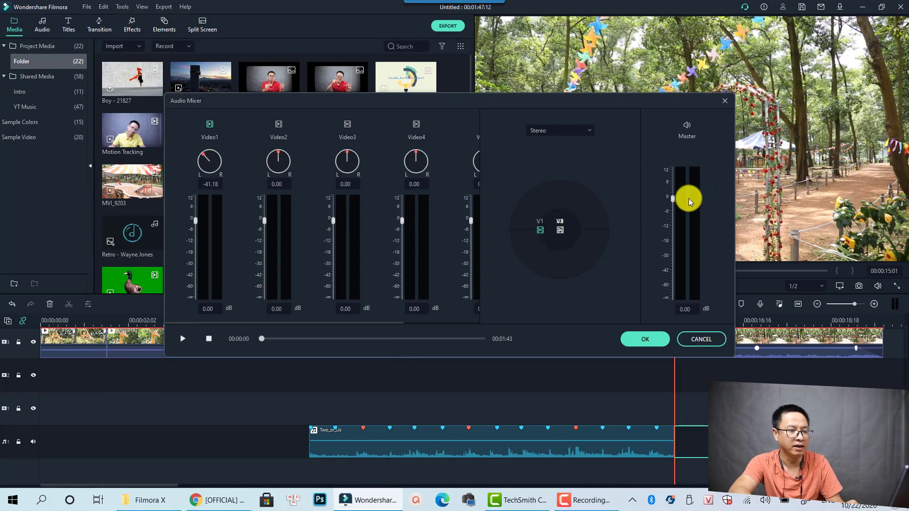
left_click_drag(672, 199, 672, 208)
mouse_move(727, 188)
left_mouse_down()
mouse_move(731, 156)
mouse_move(730, 183)
left_mouse_up()
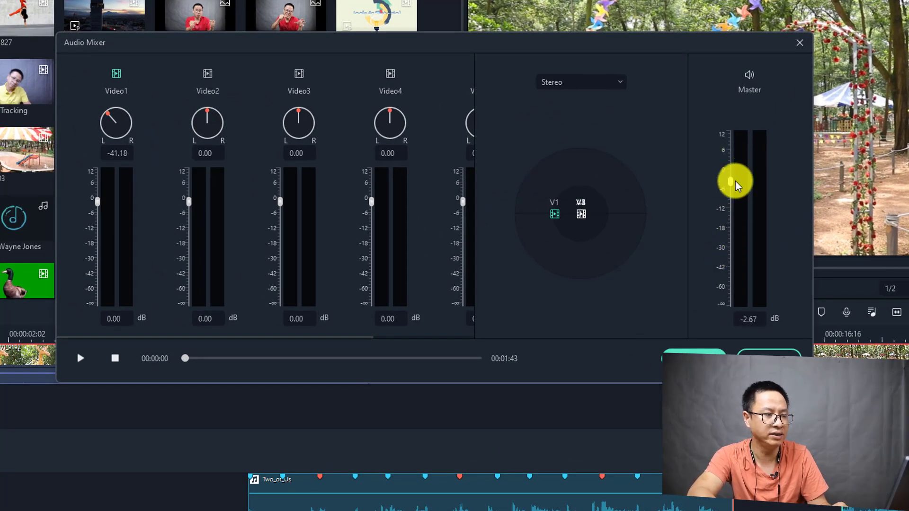
mouse_move(189, 197)
left_mouse_down()
mouse_move(195, 248)
mouse_move(188, 213)
left_mouse_up()
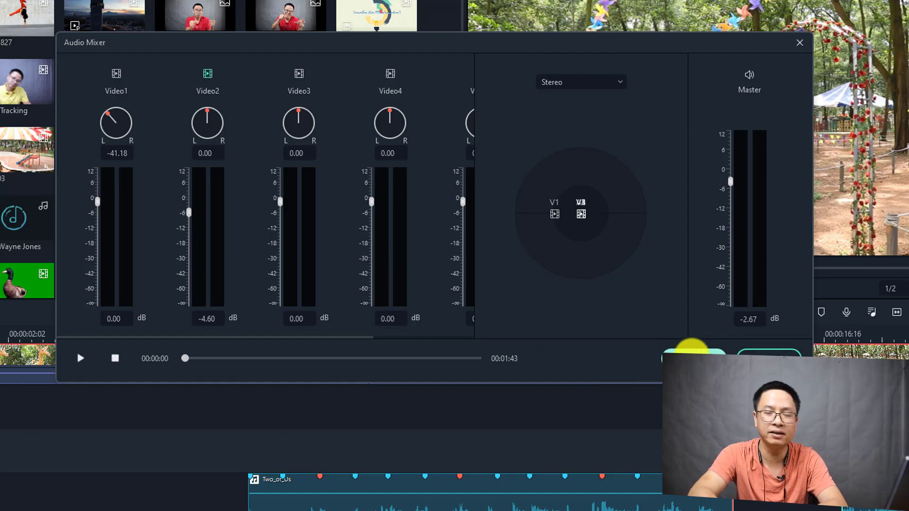
left_click(693, 353)
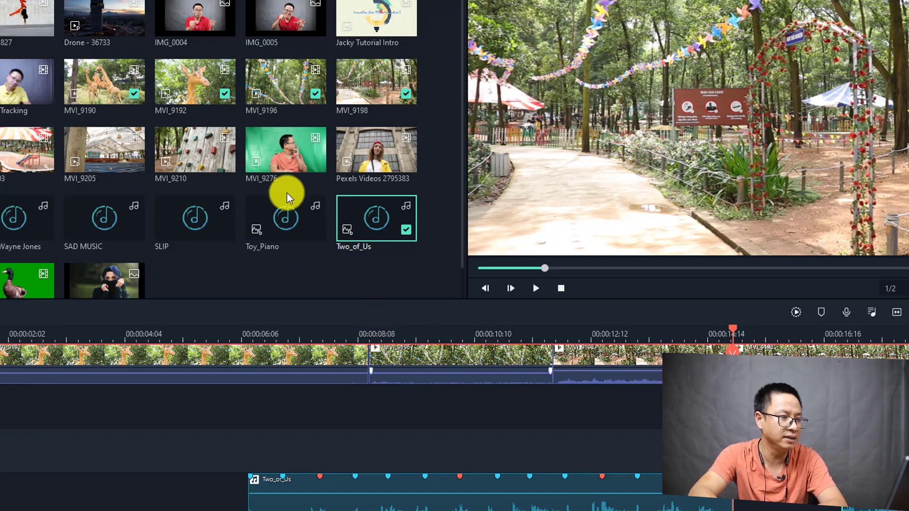
- Place the Toy_Piano music on a new audio track 2 from the timeline's start and play the timeline from 00:00:01:04
left_click_drag(291, 227, 0, 496)
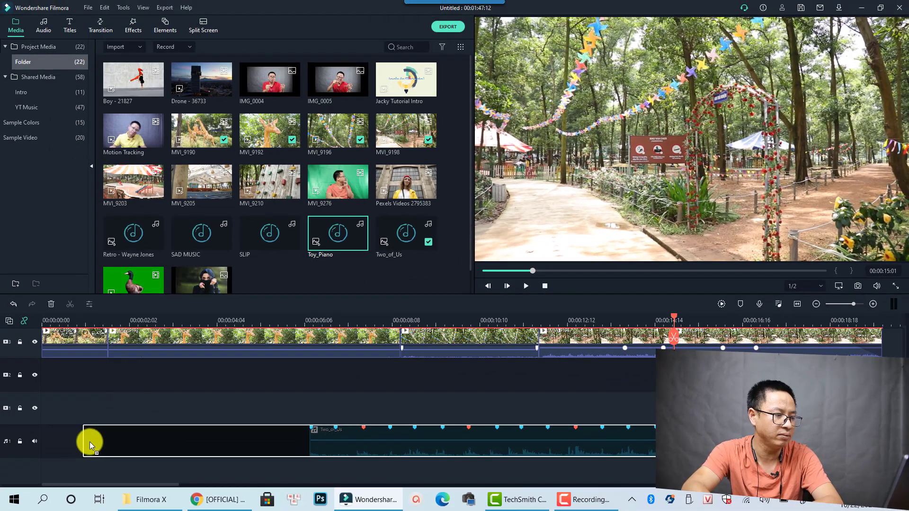
left_click_drag(100, 395, 39, 470)
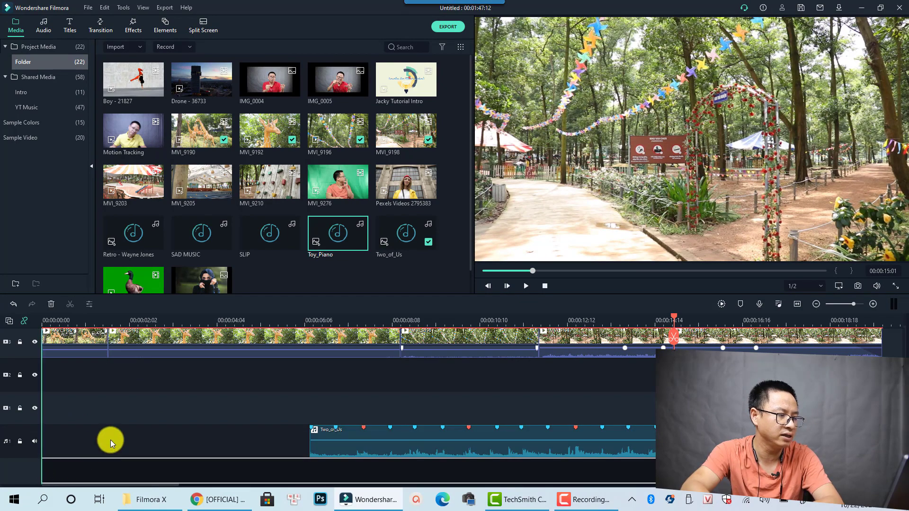
left_click(90, 317)
scroll(292, 382, "down", 1)
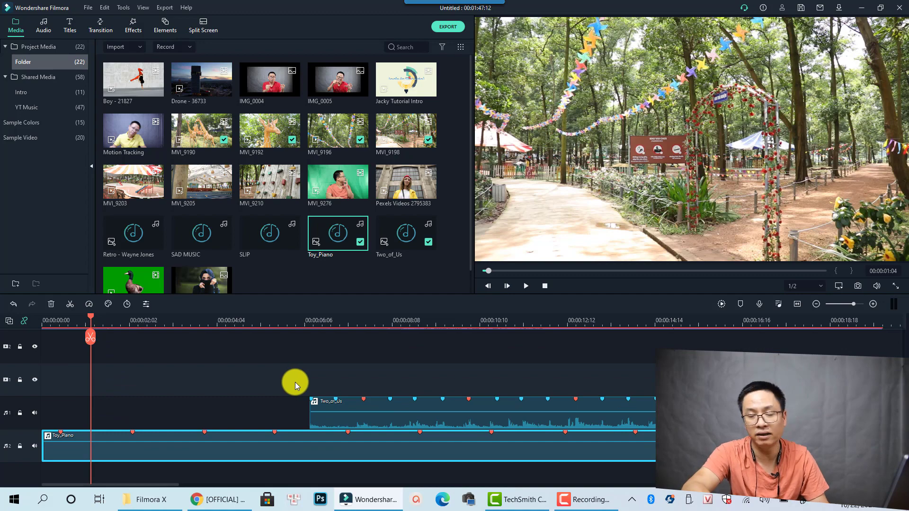
key("space")
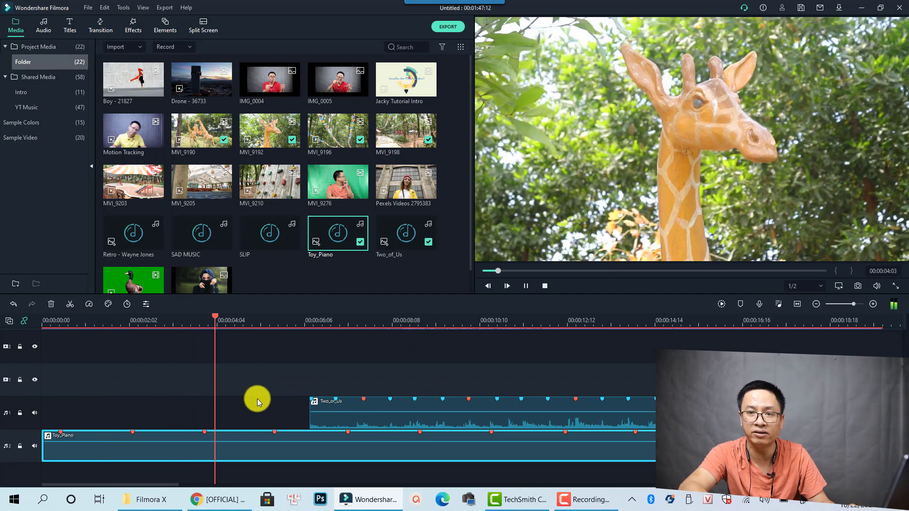
key("space")
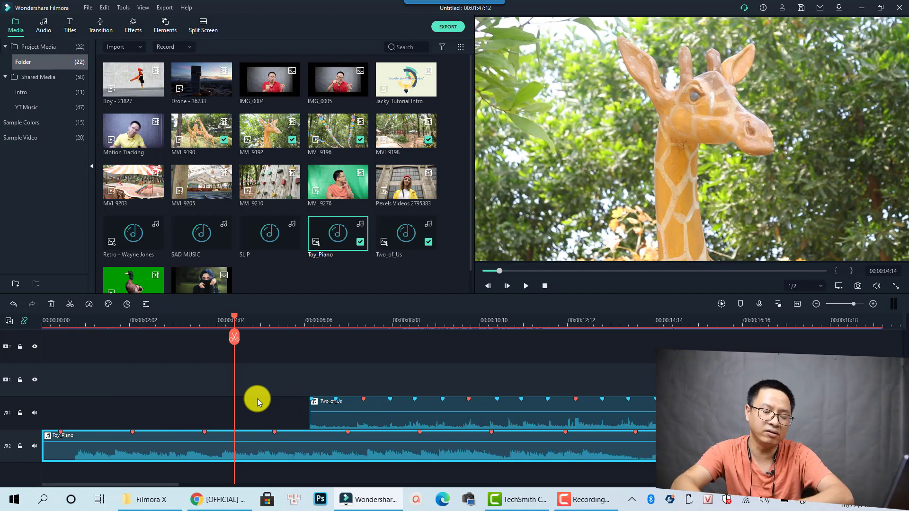
- Delete the Two_of_Us and Toy_Piano music clips from both audio tracks
scroll(456, 396, "up", 1)
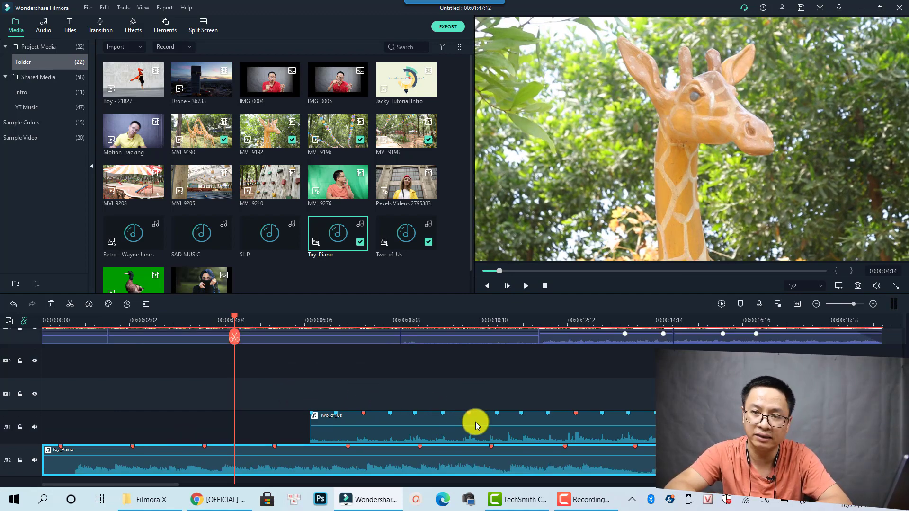
scroll(504, 422, "up", 4)
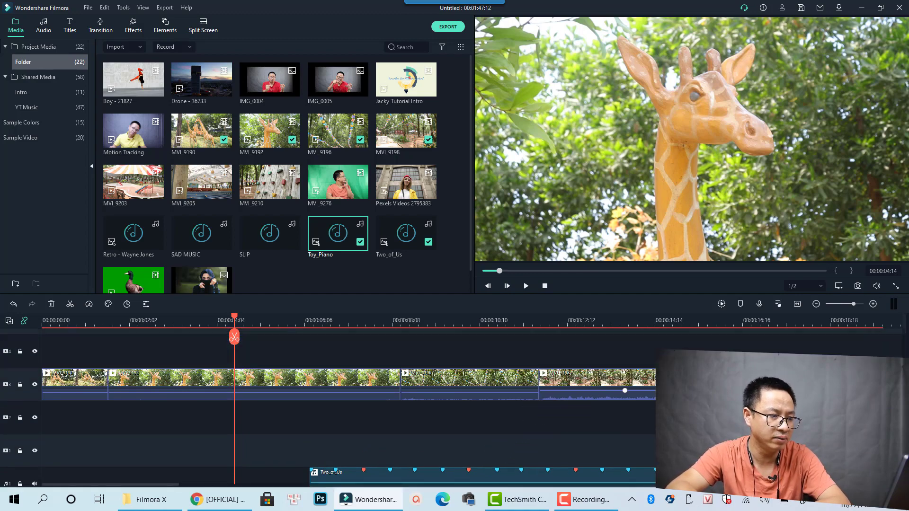
scroll(332, 404, "down", 3)
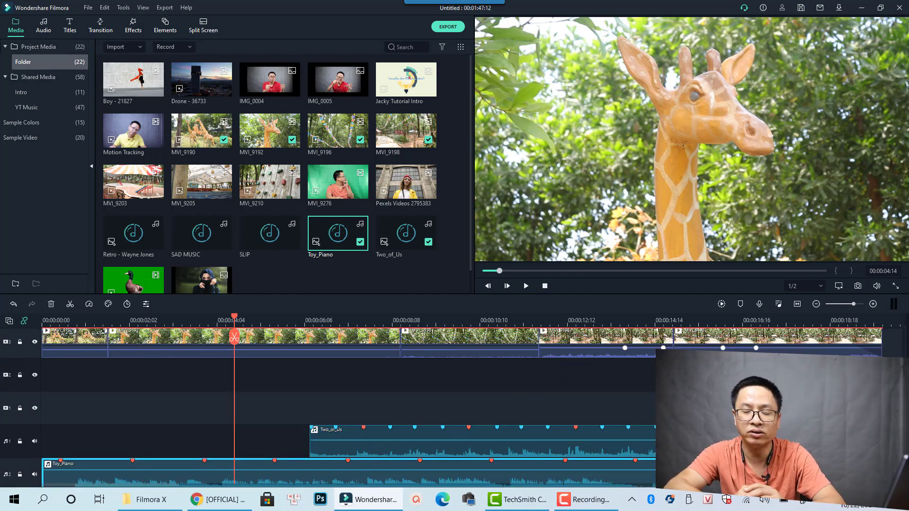
left_click(682, 398)
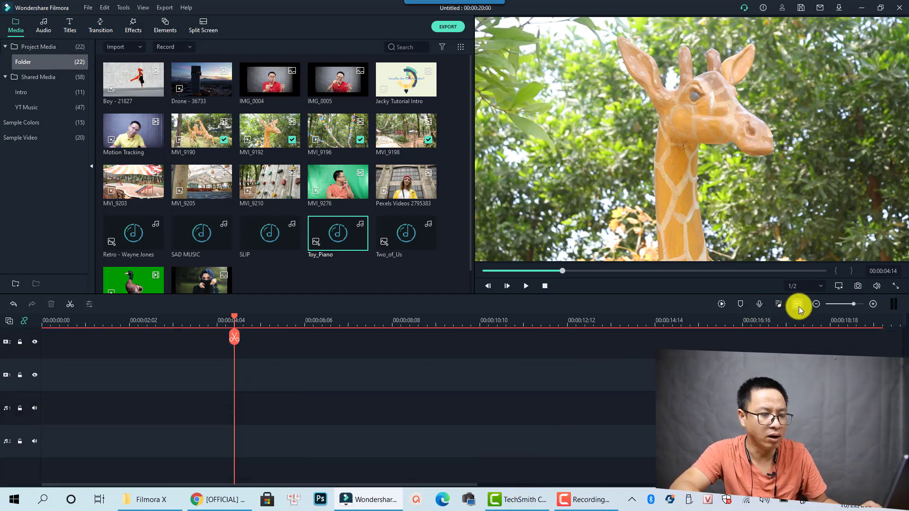
- Open the second giraffe clip's color adjustments and set the white balance temperature to 100.00 and tint to 15.87
scroll(456, 432, "up", 3)
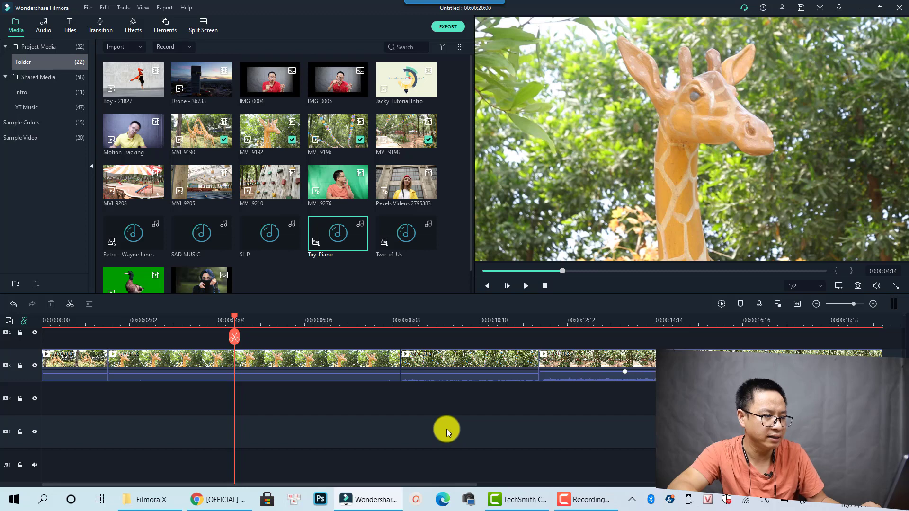
left_click(280, 359)
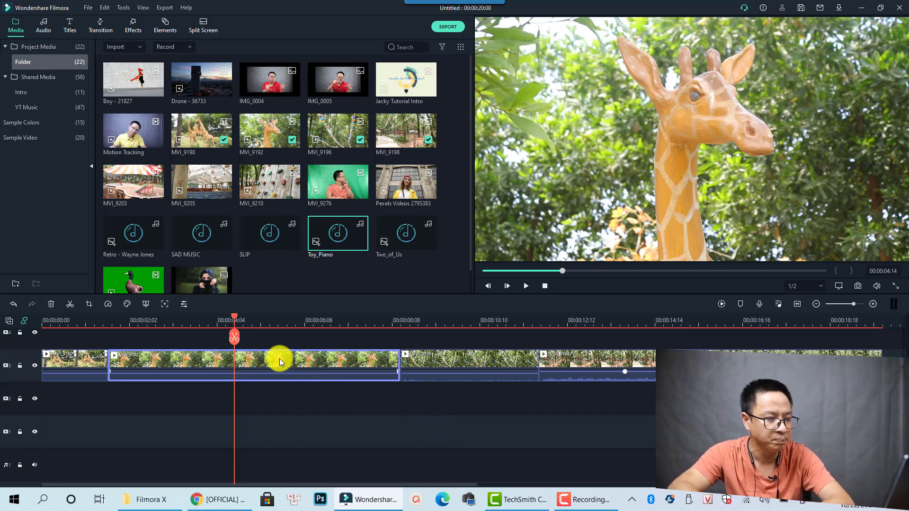
double_click(279, 358)
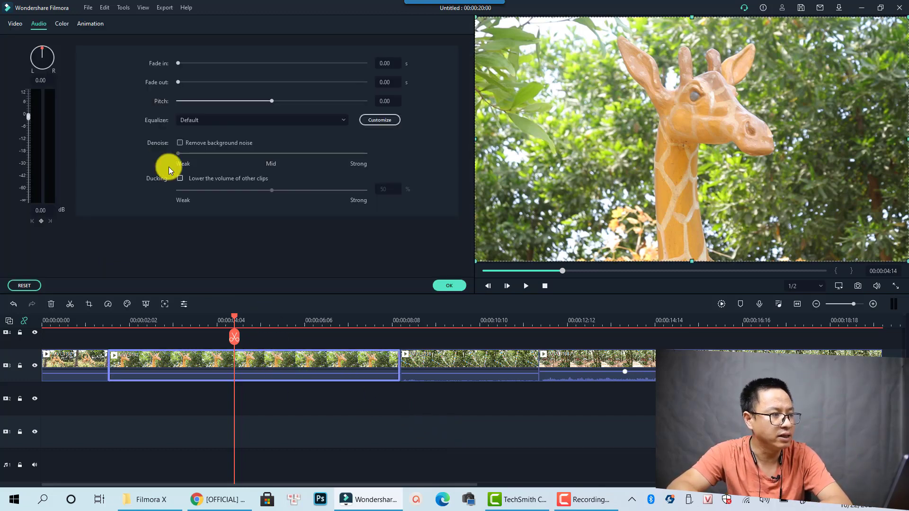
left_click(60, 21)
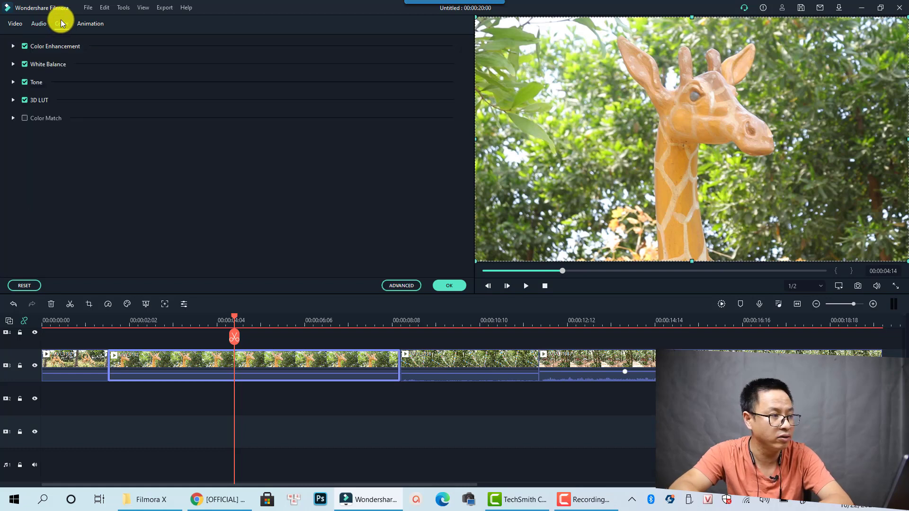
left_click(13, 46)
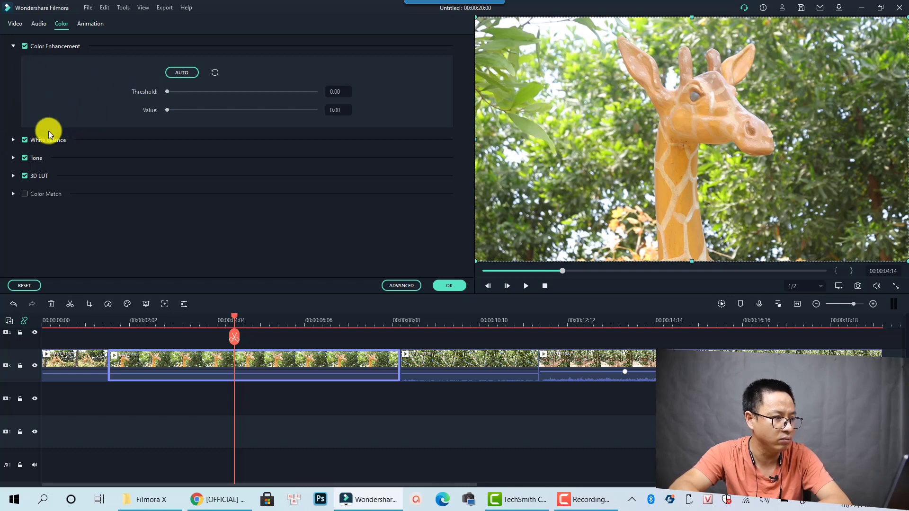
left_click(12, 141)
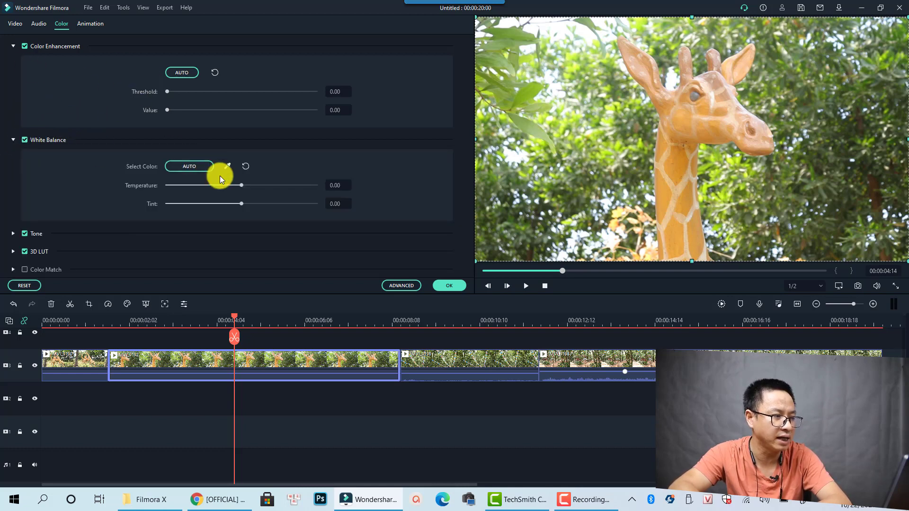
left_click_drag(245, 185, 339, 182)
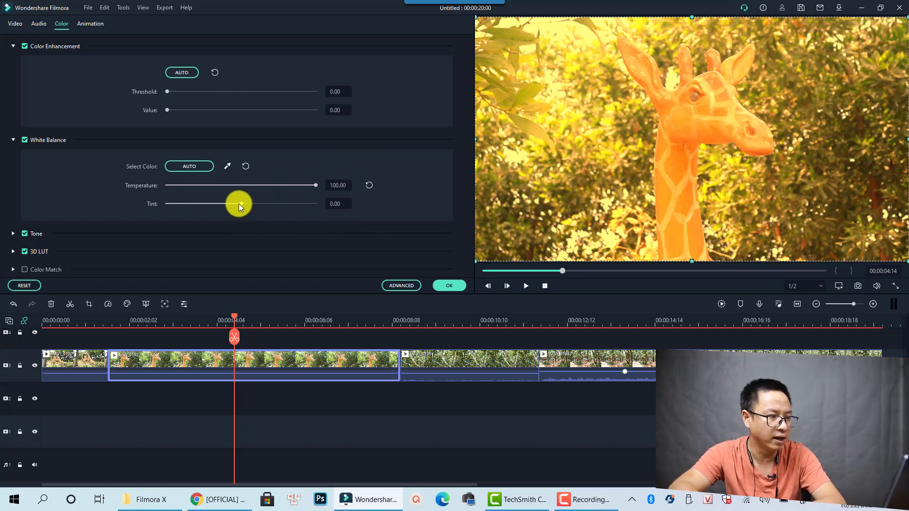
left_click_drag(240, 203, 282, 204)
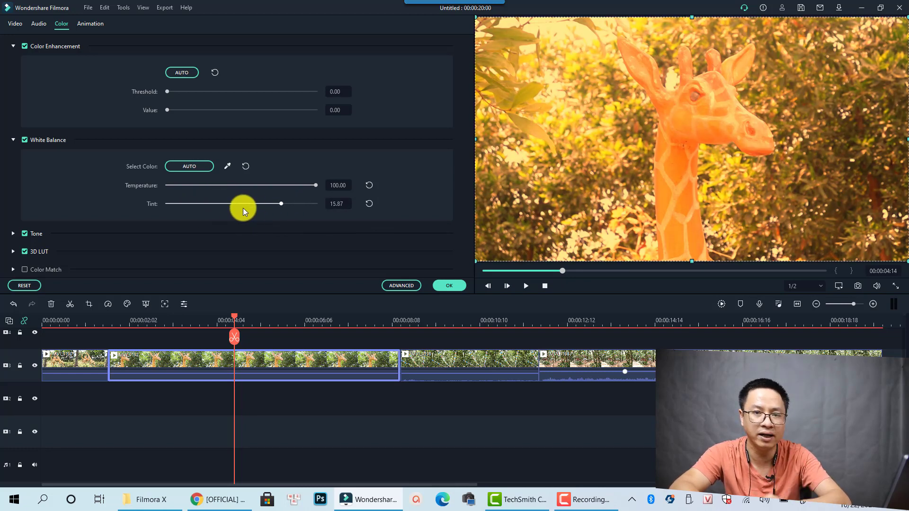
- Set the giraffe clip's tone contrast to 24 and brightness to 35, and expand the 3D LUT options
left_click(12, 235)
scroll(75, 231, "down", 2)
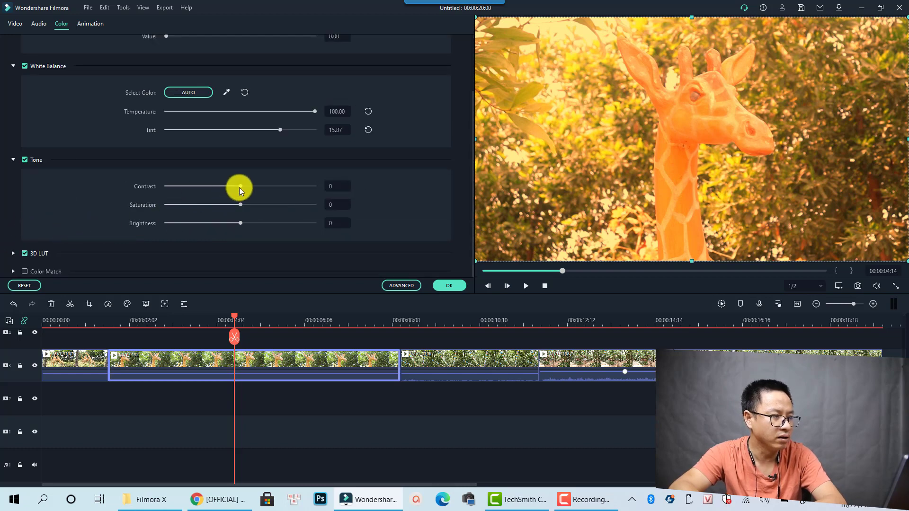
left_click_drag(241, 186, 260, 187)
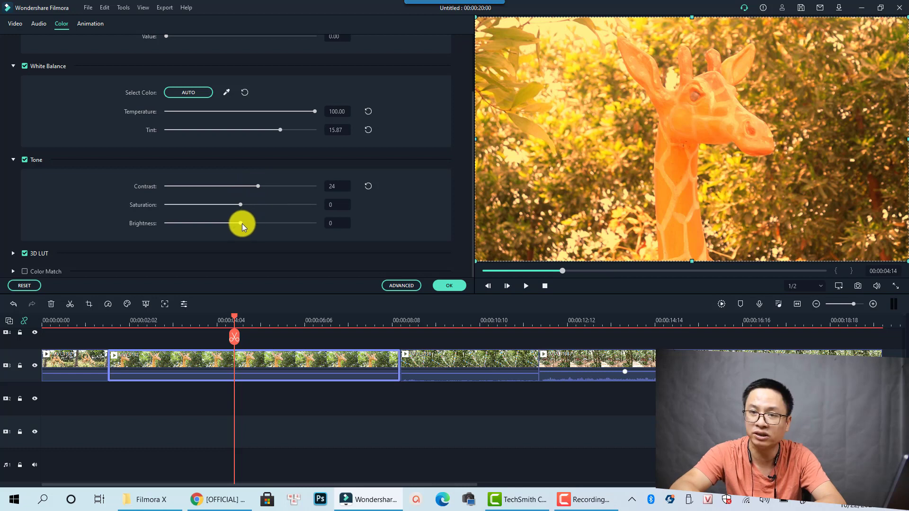
left_click_drag(241, 223, 268, 222)
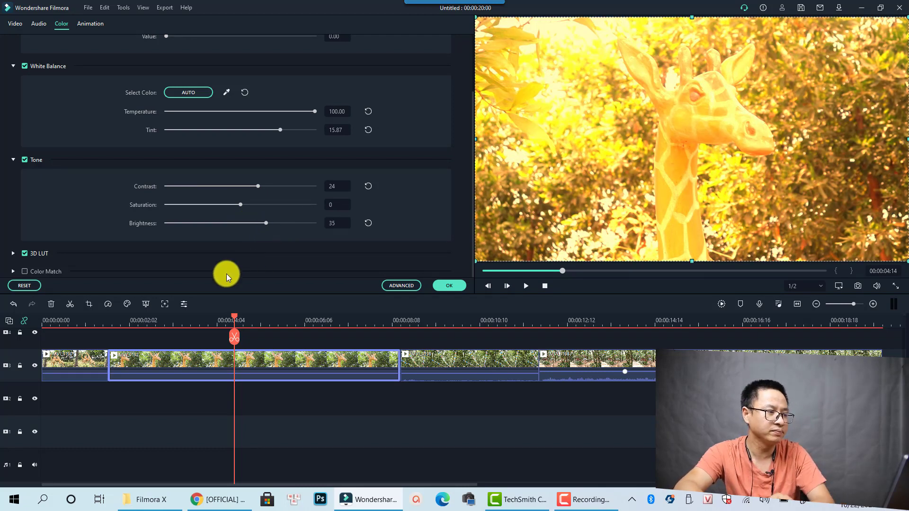
left_click(13, 254)
scroll(220, 263, "down", 1)
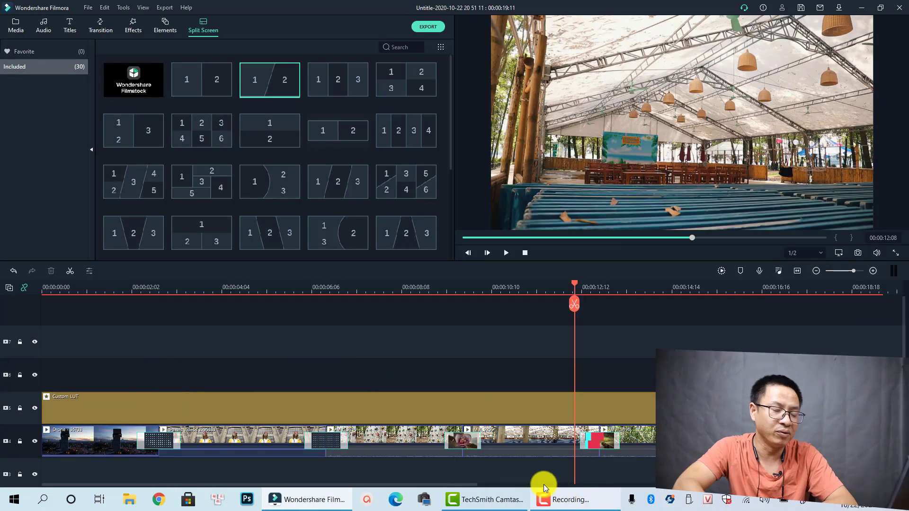
- Move the playhead to 00:00:00:00 in the project with the Custom LUT track
mouse_move(570, 490)
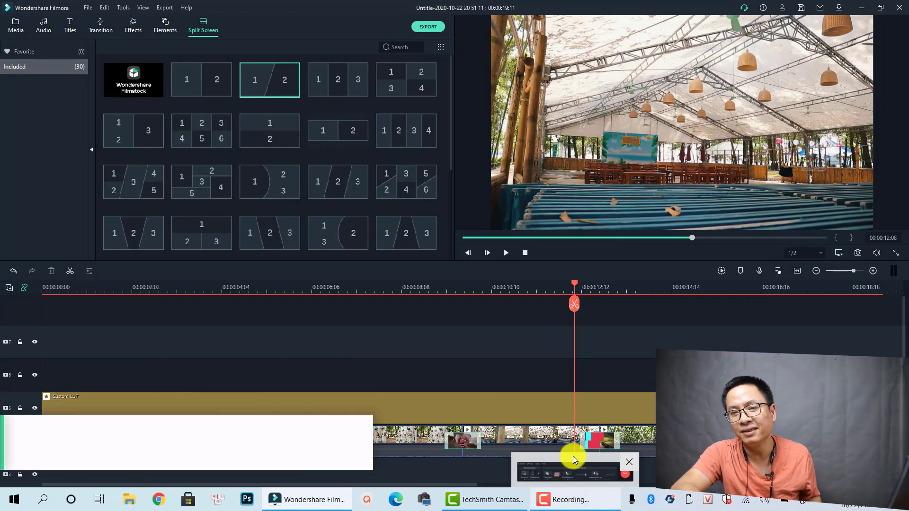
mouse_move(573, 456)
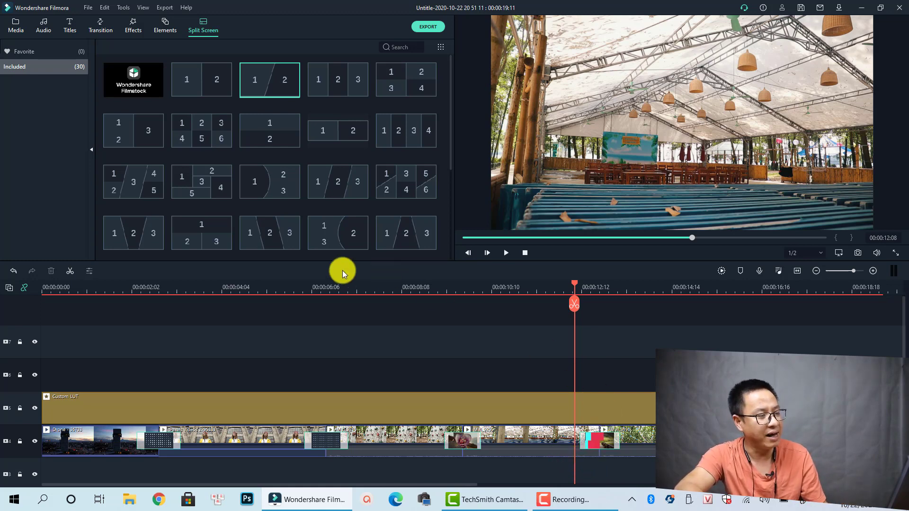
left_click(56, 288)
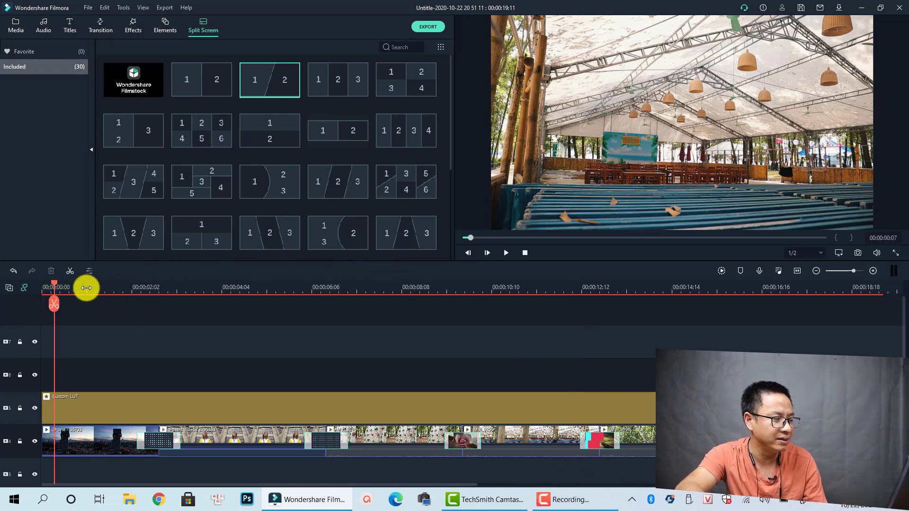
left_click_drag(56, 286, 8, 289)
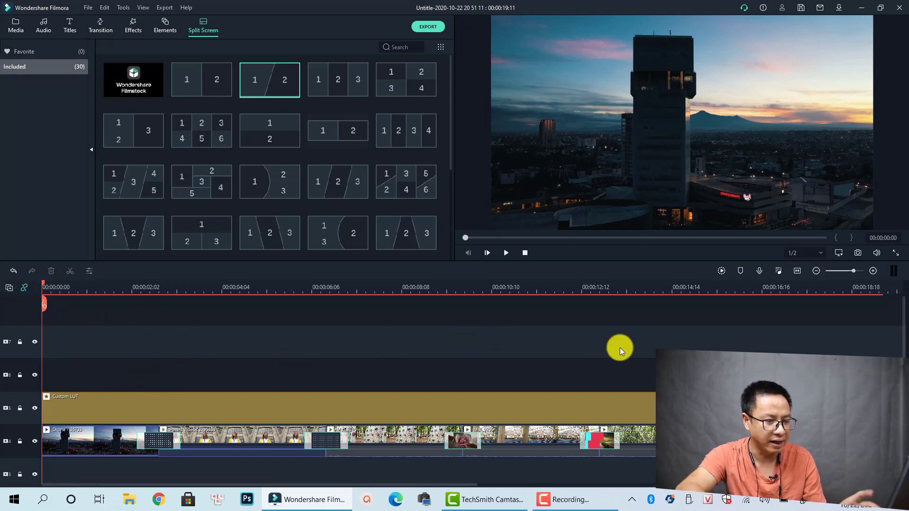
scroll(360, 355, "up", 1)
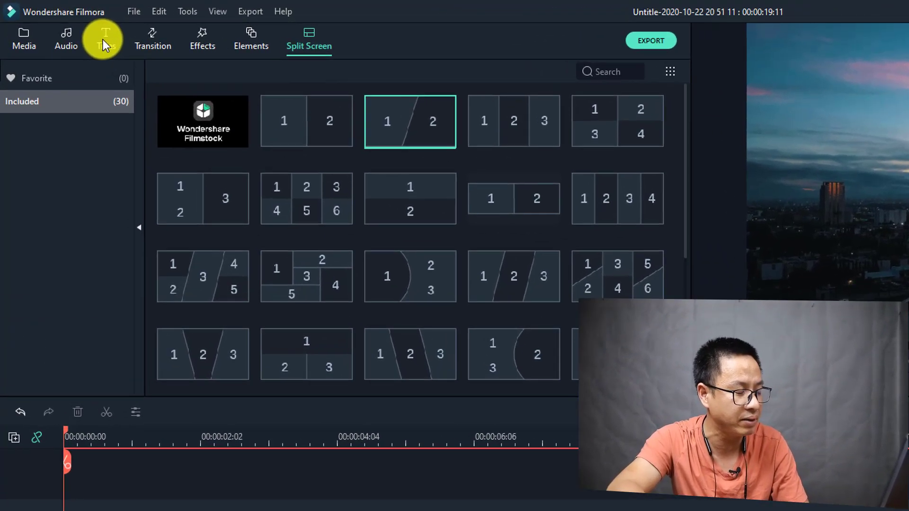
- Browse the title categories and add the Opener 2 title at the project's start on the track above Custom LUT
left_click(69, 26)
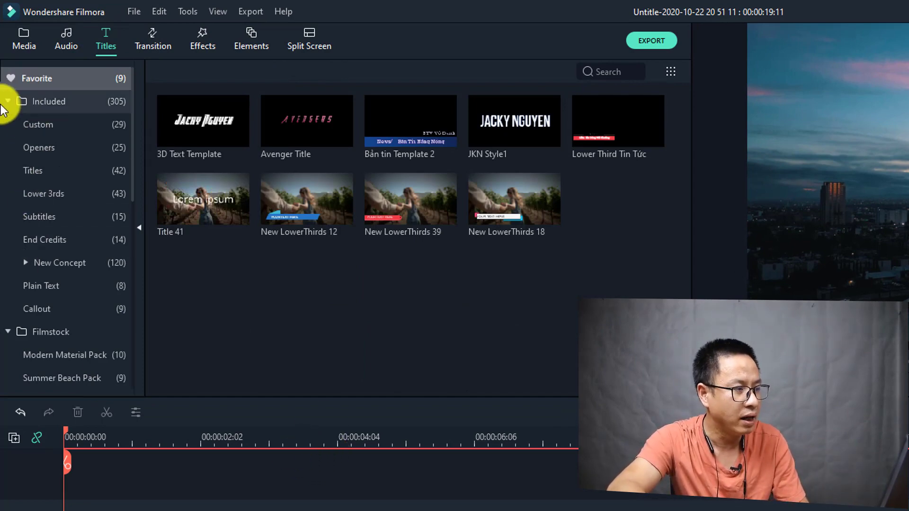
left_click(46, 101)
left_click(8, 101)
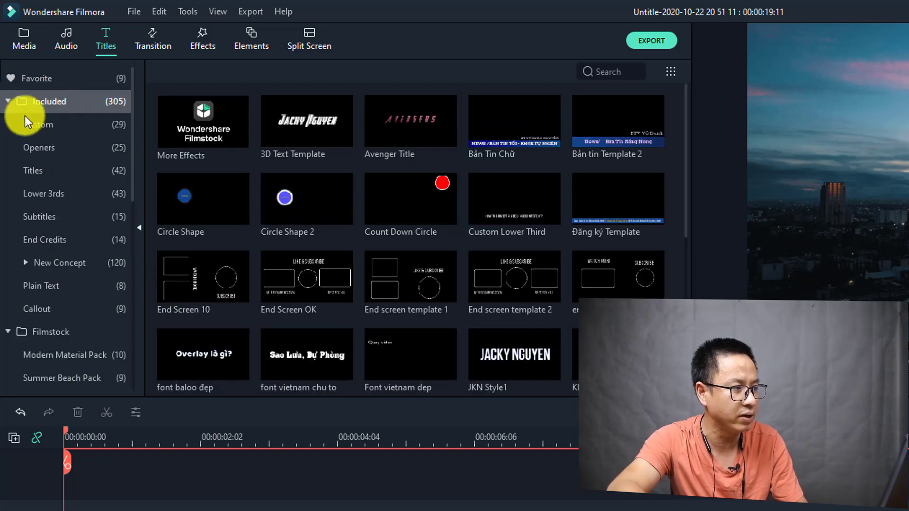
left_click(37, 127)
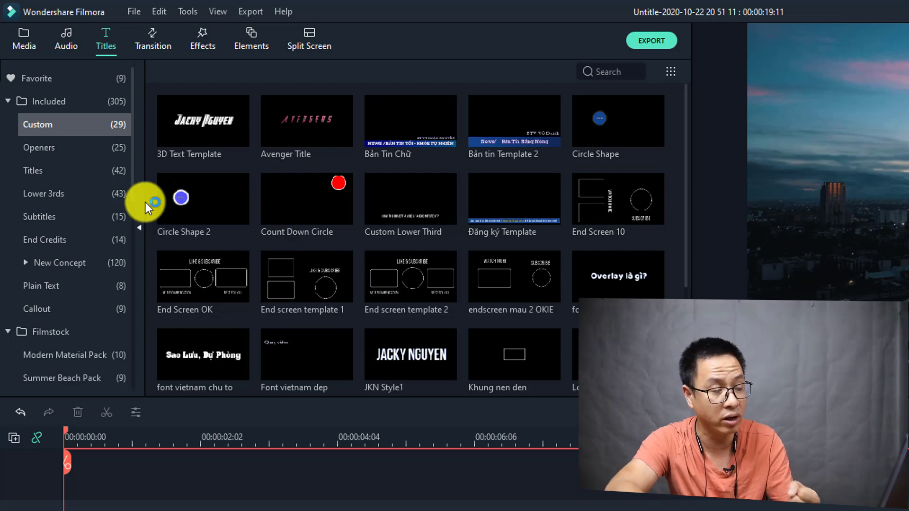
left_click(45, 146)
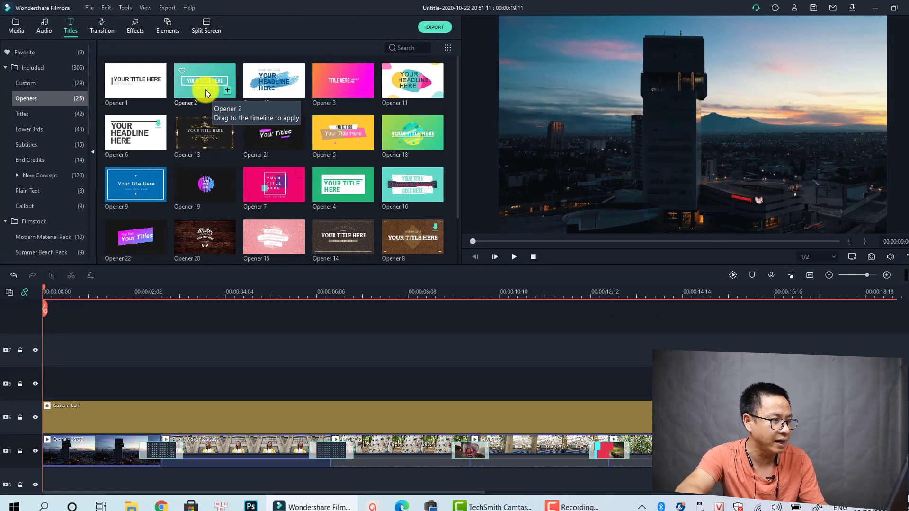
left_click_drag(205, 90, 66, 381)
- Group the Custom LUT effect with all the video clips and move the group to start where Opener 2 ends
left_click(420, 374)
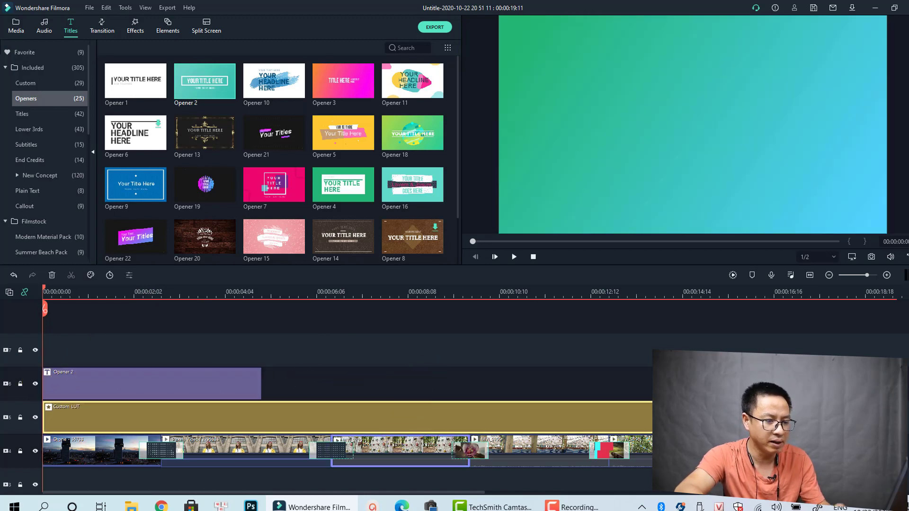
left_click_drag(881, 379, 406, 392)
left_click_drag(890, 349, 51, 378)
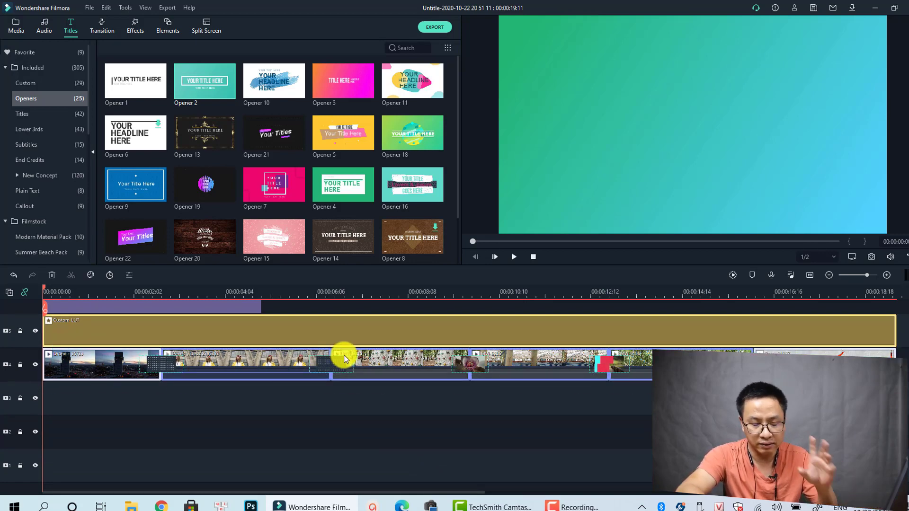
right_click(383, 339)
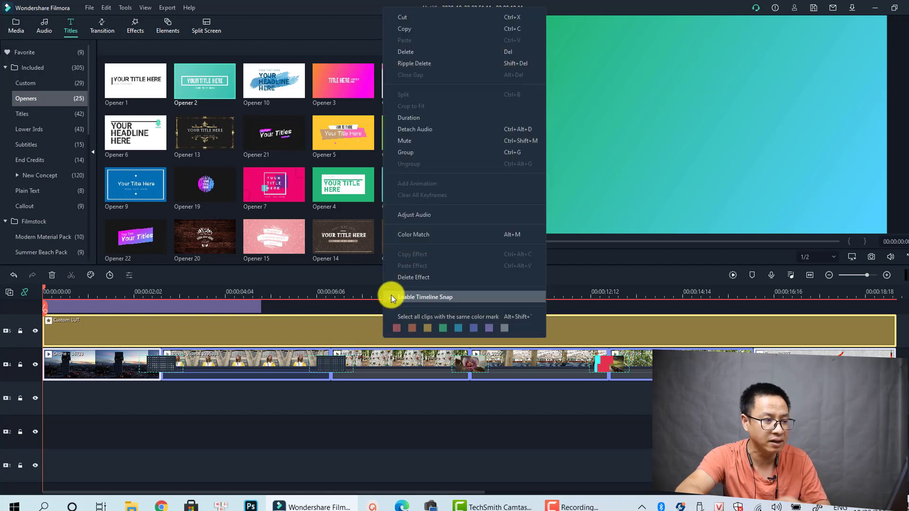
left_click(411, 154)
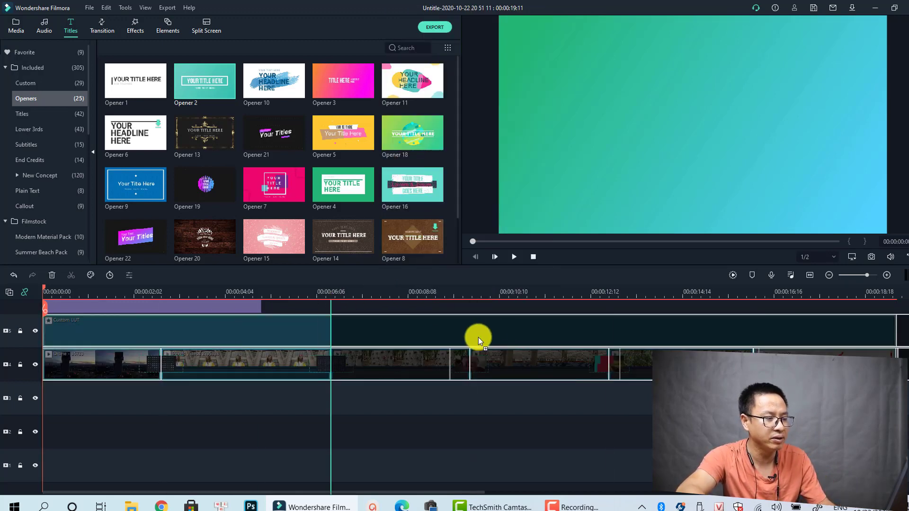
left_click_drag(456, 350, 420, 367)
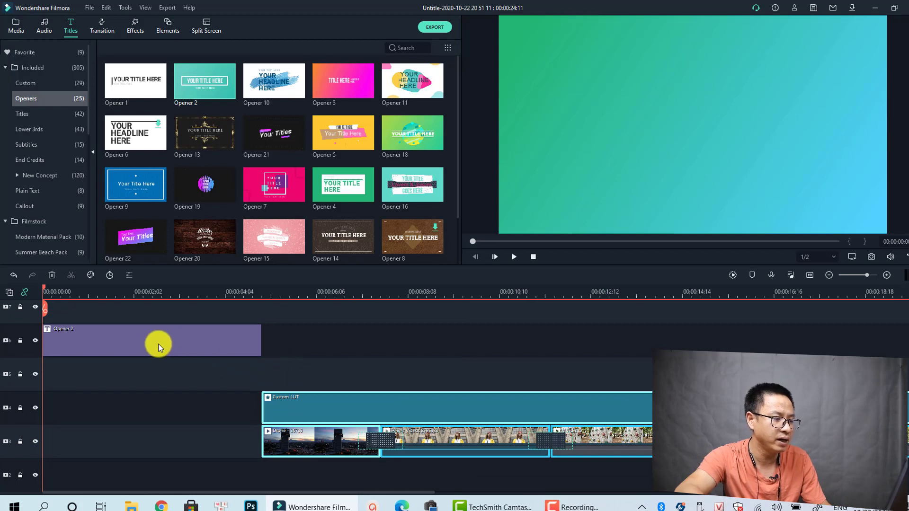
- Move the Opener 2 title onto the Custom LUT track directly before the LUT, and open the title for text editing
left_click_drag(158, 344, 149, 421)
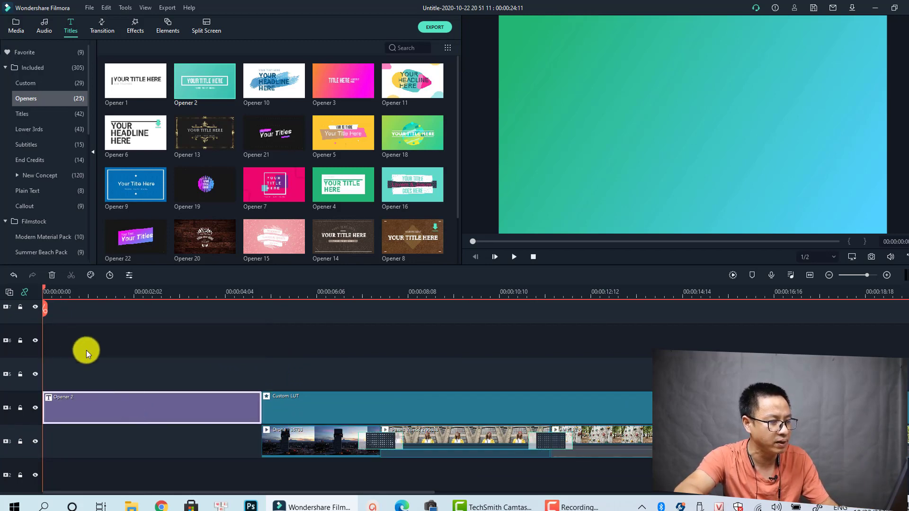
key("space")
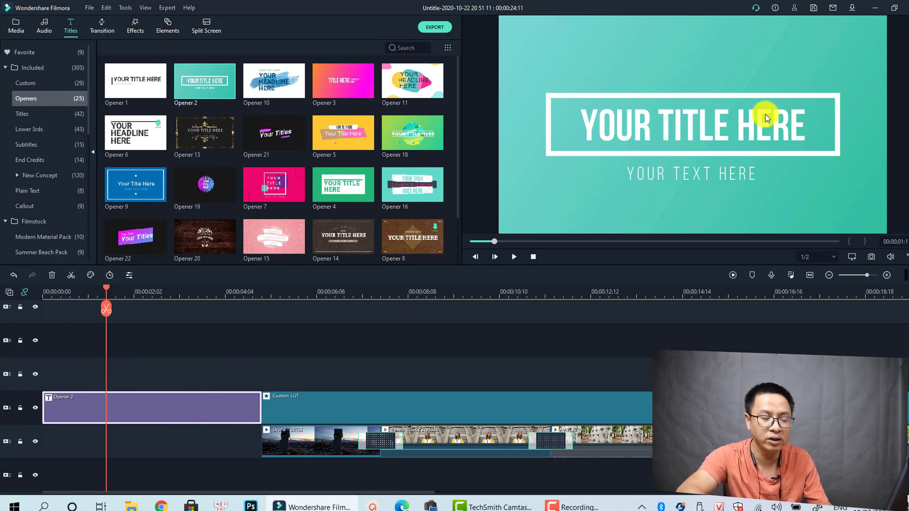
double_click(172, 412)
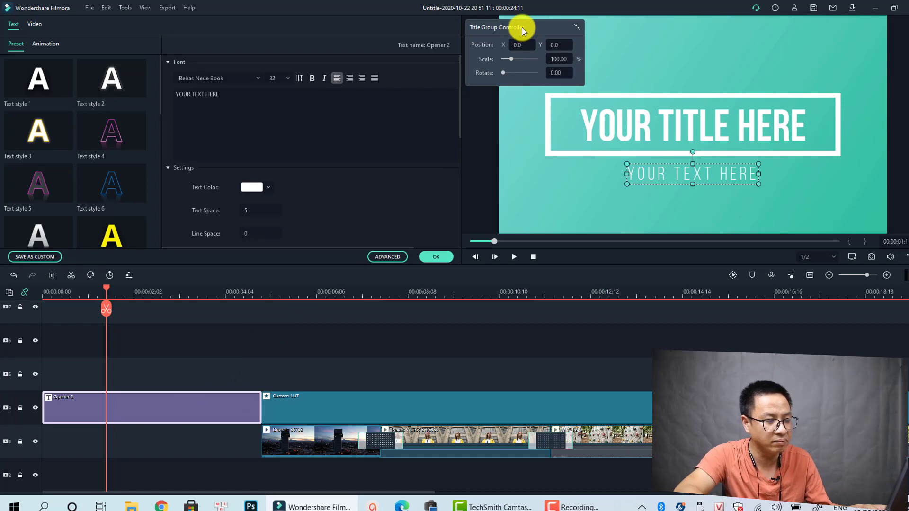
left_click_drag(521, 28, 436, 164)
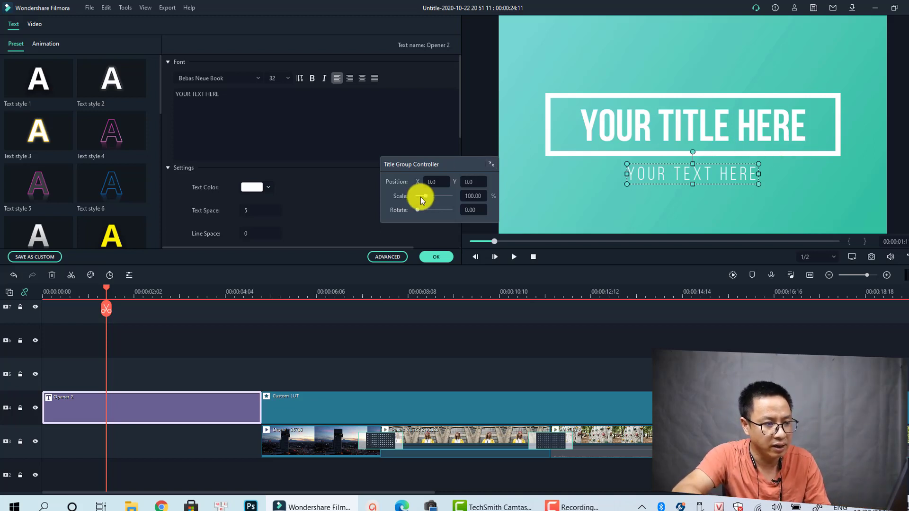
- Try scaling the whole title group to 34.78% and 150.72%, and restore the scale to 100%
left_click_drag(427, 195, 420, 201)
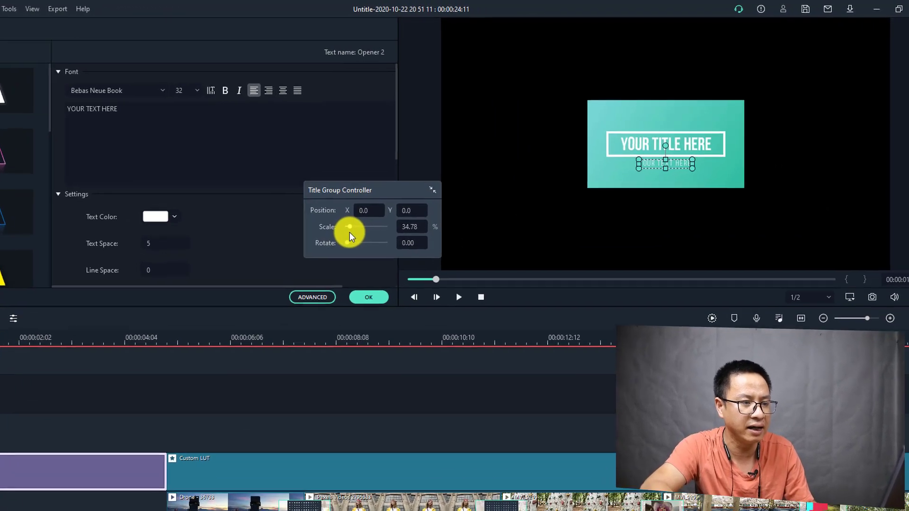
mouse_move(350, 232)
left_mouse_down()
mouse_move(362, 232)
mouse_move(348, 238)
left_mouse_up()
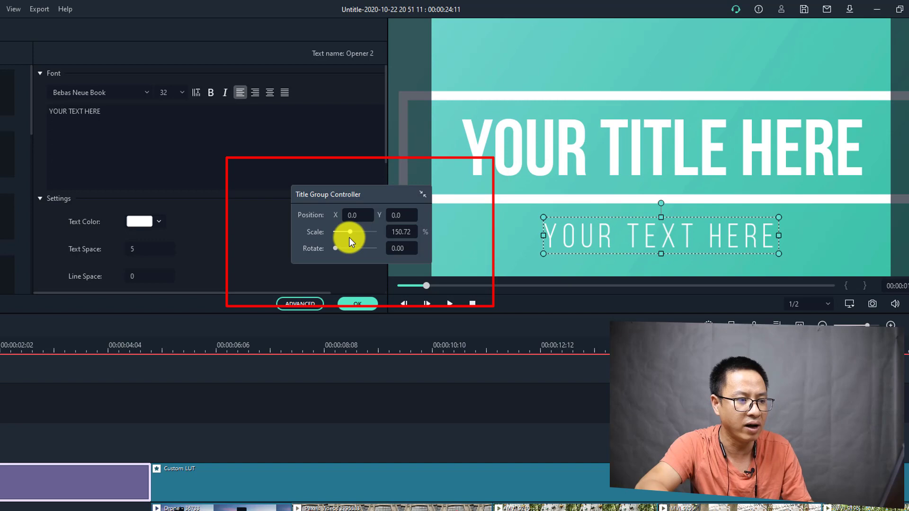
left_click(408, 233)
type("100")
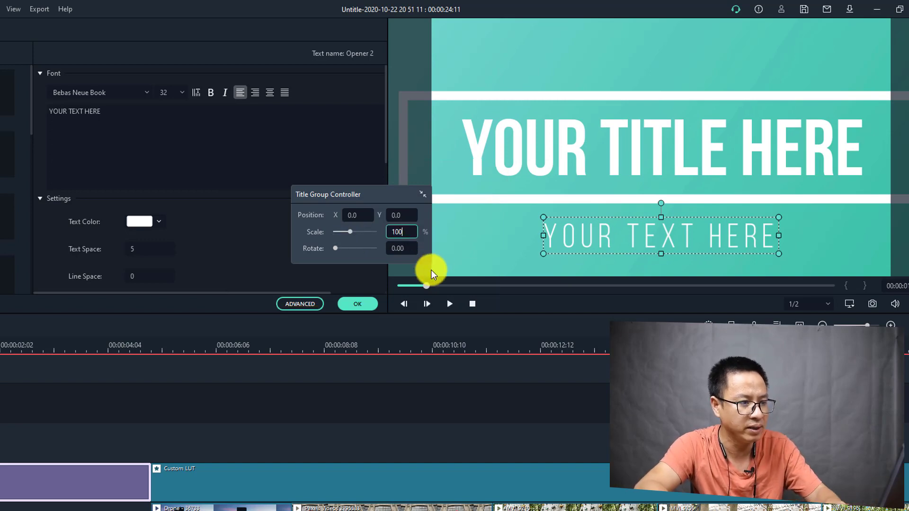
key("Return")
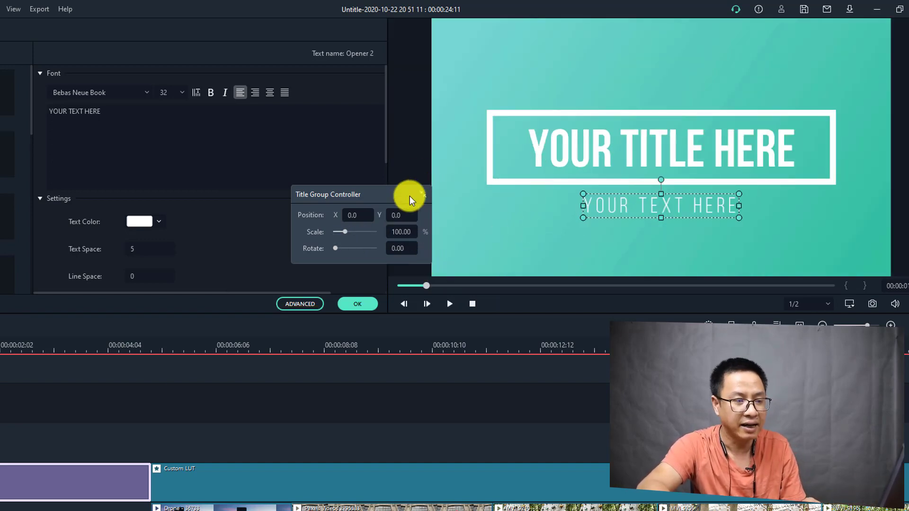
- Try shifting the whole title group horizontally with its X position, and reset X to 0
left_click_drag(372, 195, 392, 290)
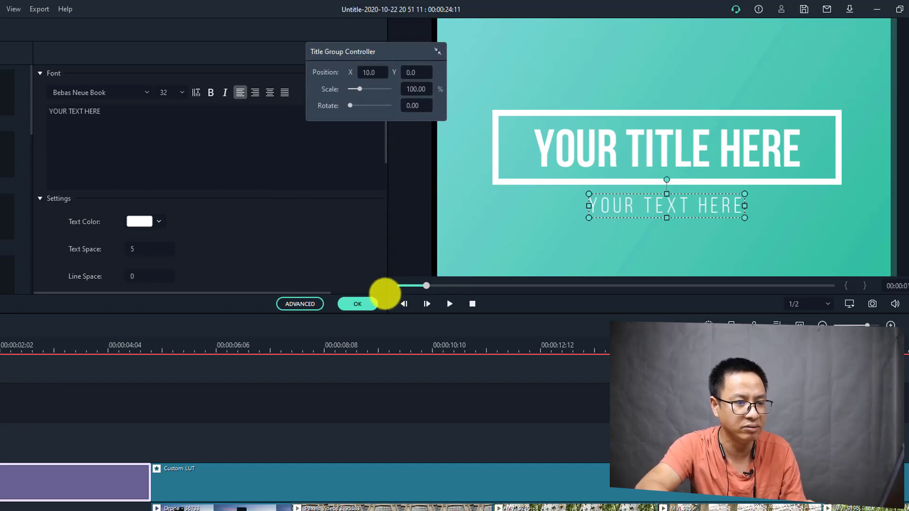
mouse_move(371, 75)
left_mouse_down()
mouse_move(391, 155)
mouse_move(377, 69)
left_mouse_up()
left_click(364, 72)
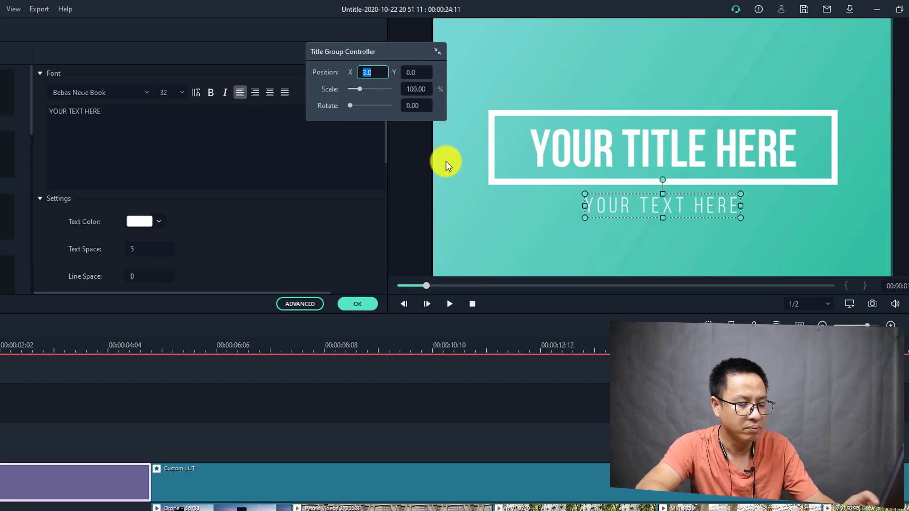
type("0")
key("Return")
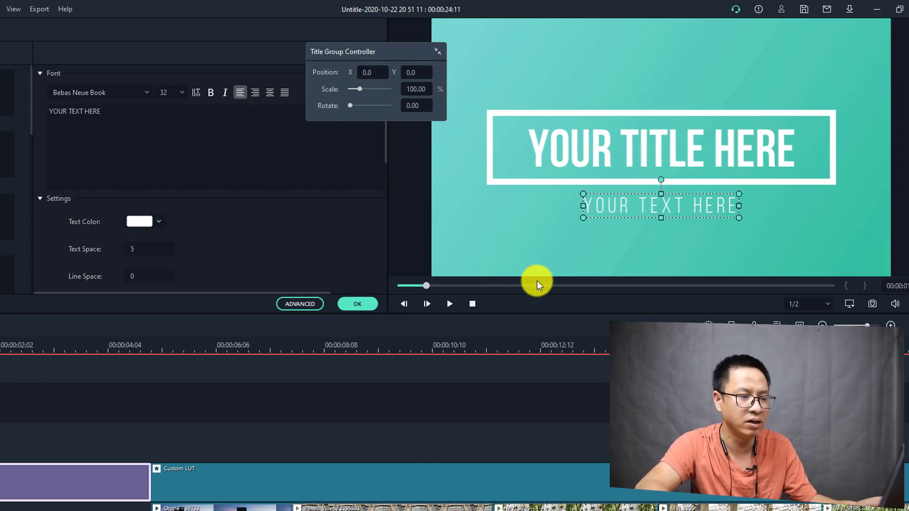
- Collapse the Title Group Controller in the preview's upper corner and review the subtitle's alignment, transform and compositing settings
left_click_drag(394, 50, 817, 45)
left_click(847, 46)
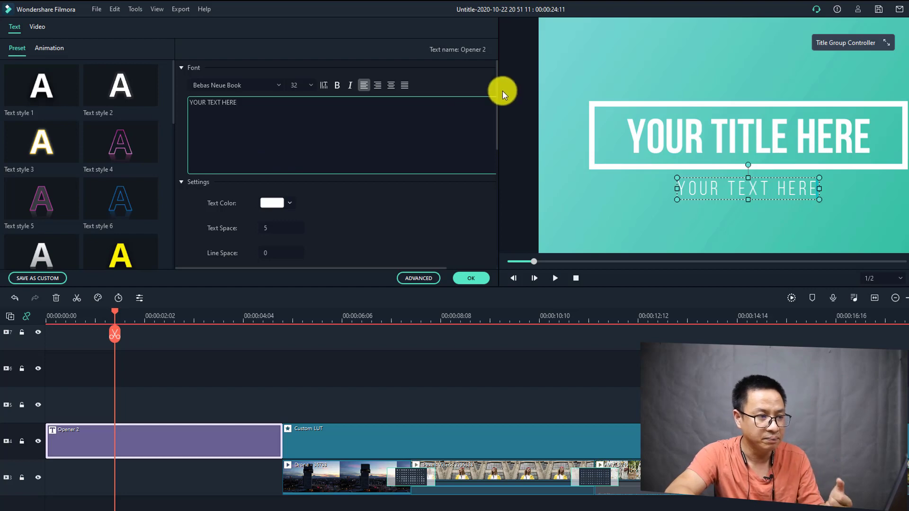
left_click_drag(496, 92, 411, 274)
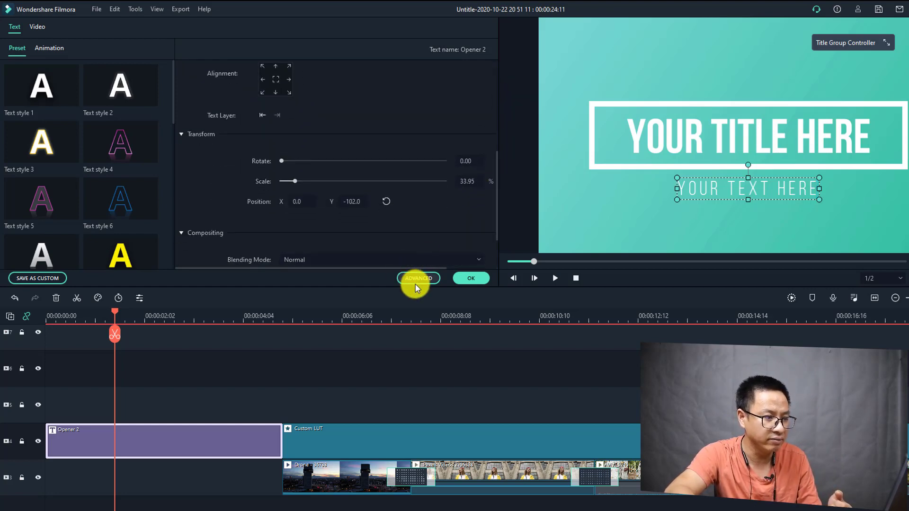
left_click_drag(498, 208, 499, 95)
- Replace the opener's subtitle text with "Hello các bạn"
left_click(290, 108)
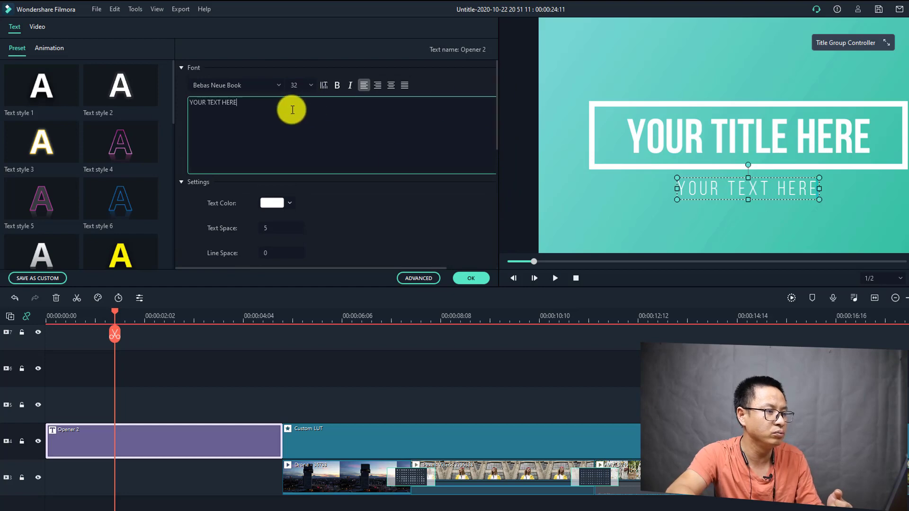
key("ctrl+a")
type("H")
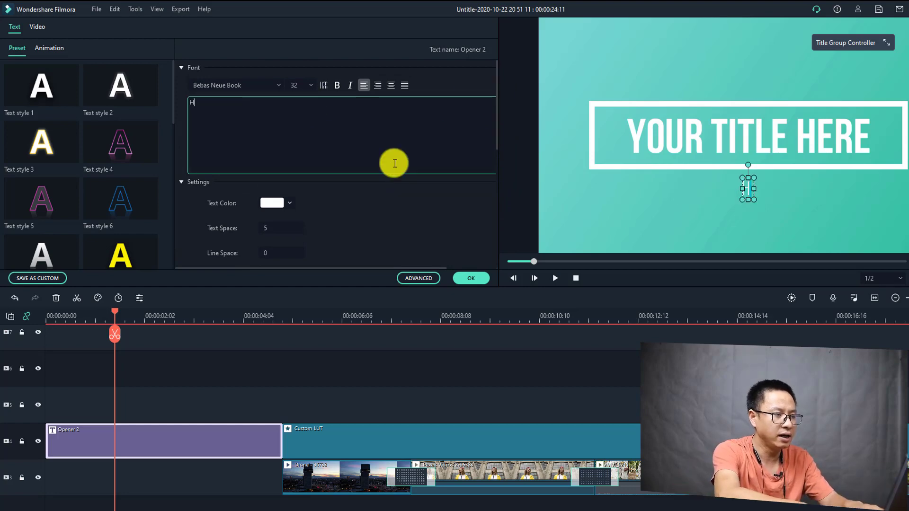
type("ello các")
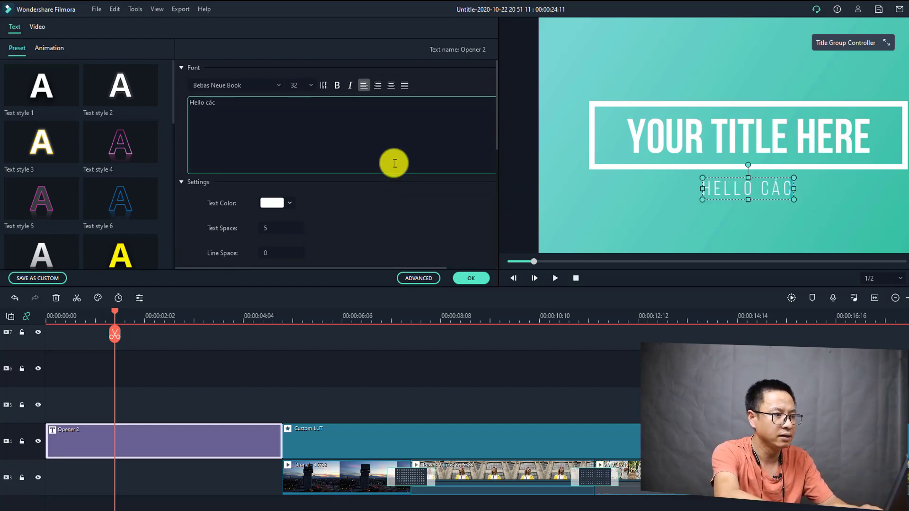
type(" ban")
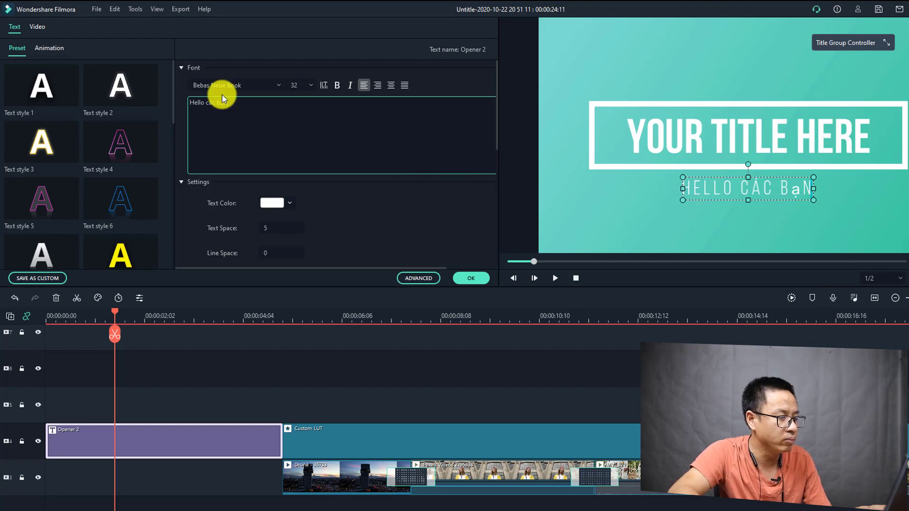
- Set the subtitle's font to Roboto
left_click(243, 85)
type("r")
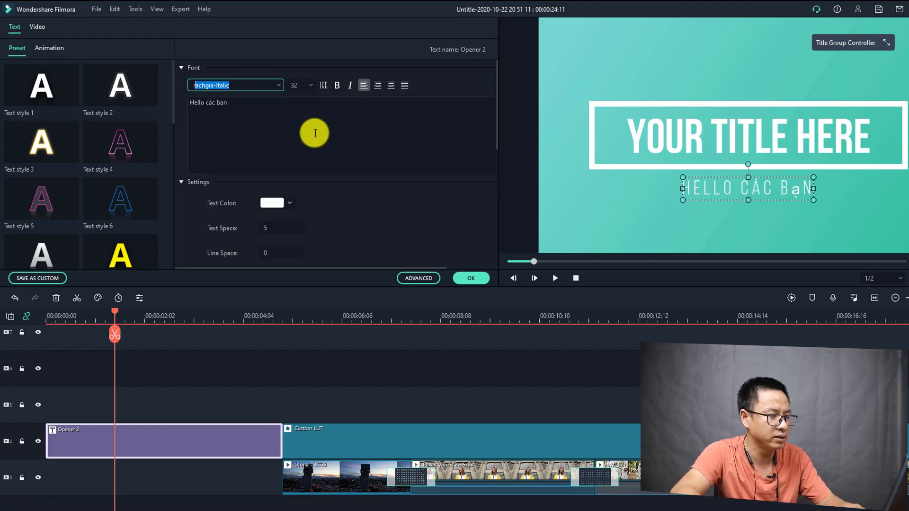
type("oboto")
key("Return")
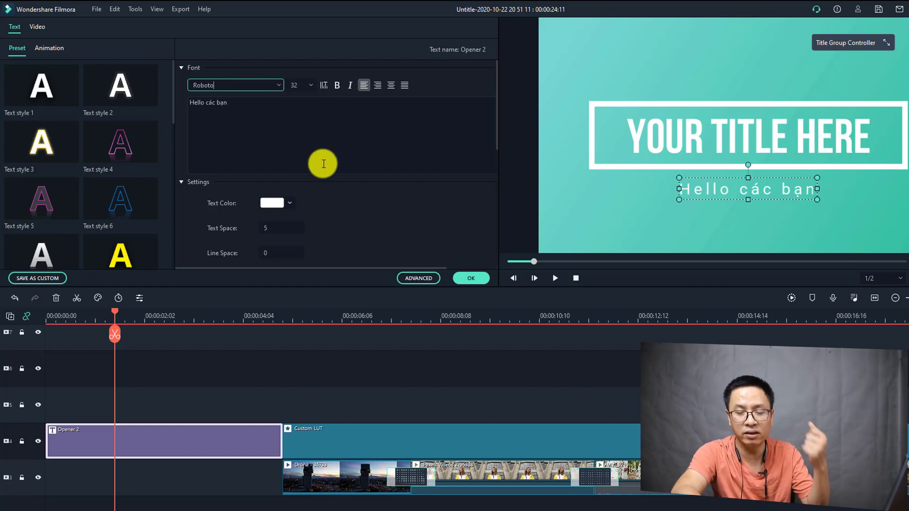
left_click(287, 123)
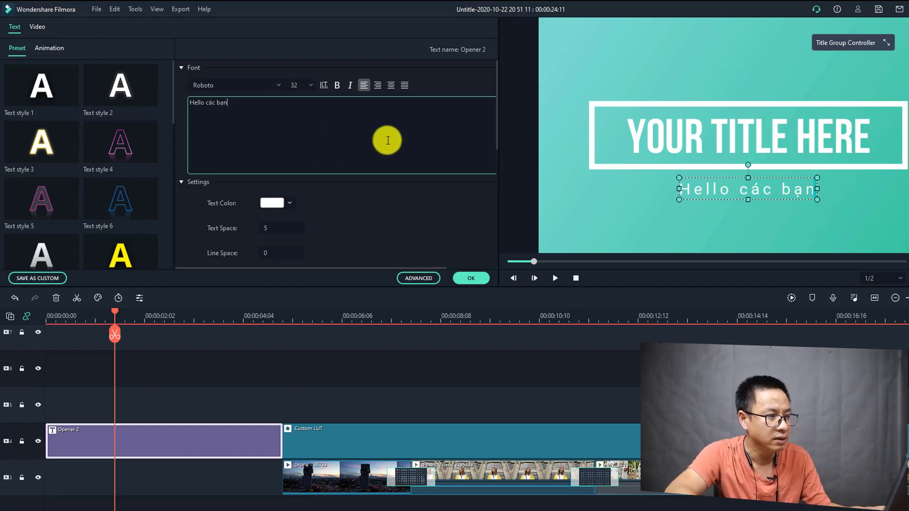
- Replace the opener's main title text with "Hướng Dẫn Filmora"
left_click(702, 128)
left_click(702, 129)
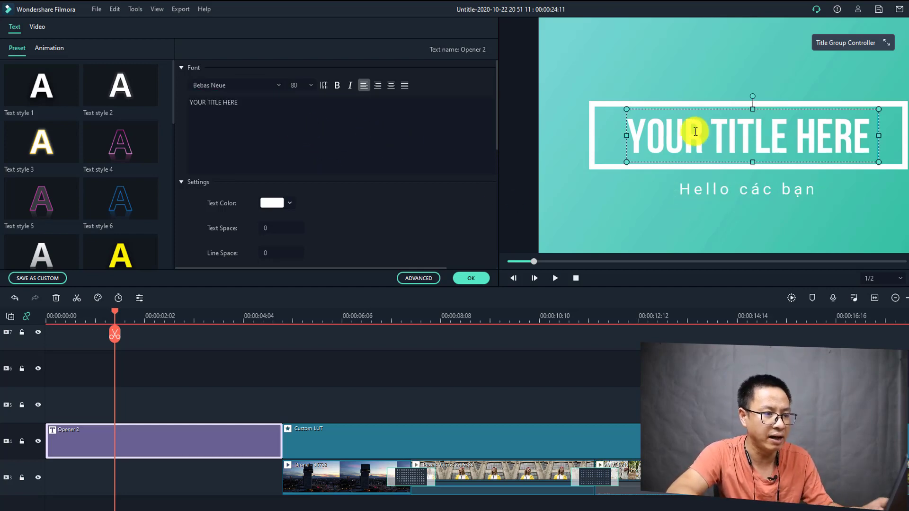
key("ctrl+a")
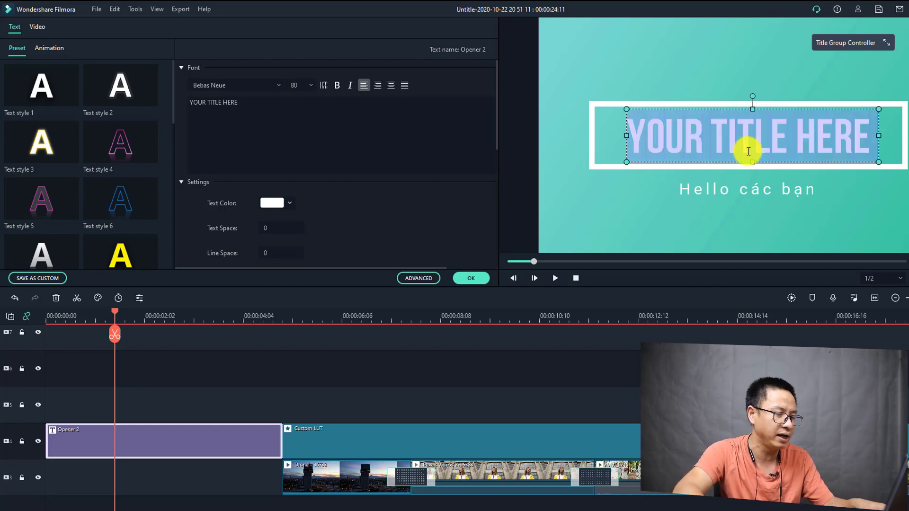
type("Hướng")
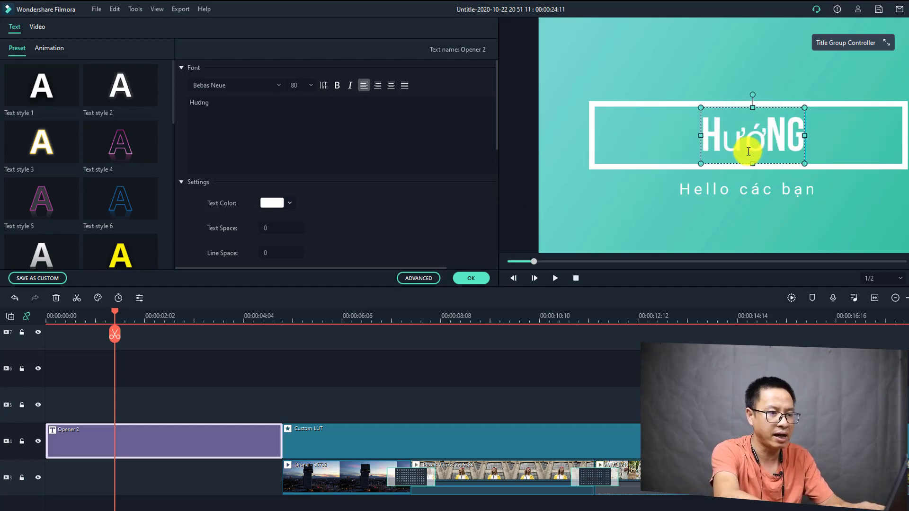
key("space")
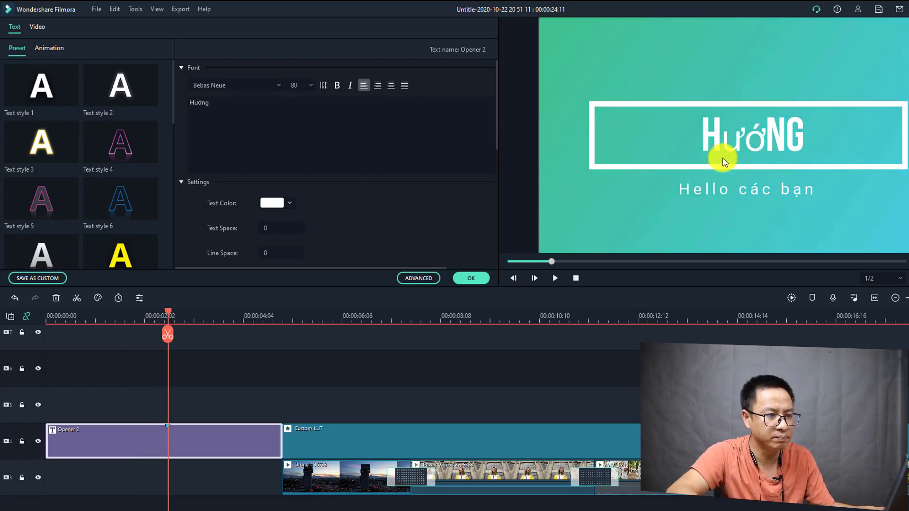
left_click(294, 116)
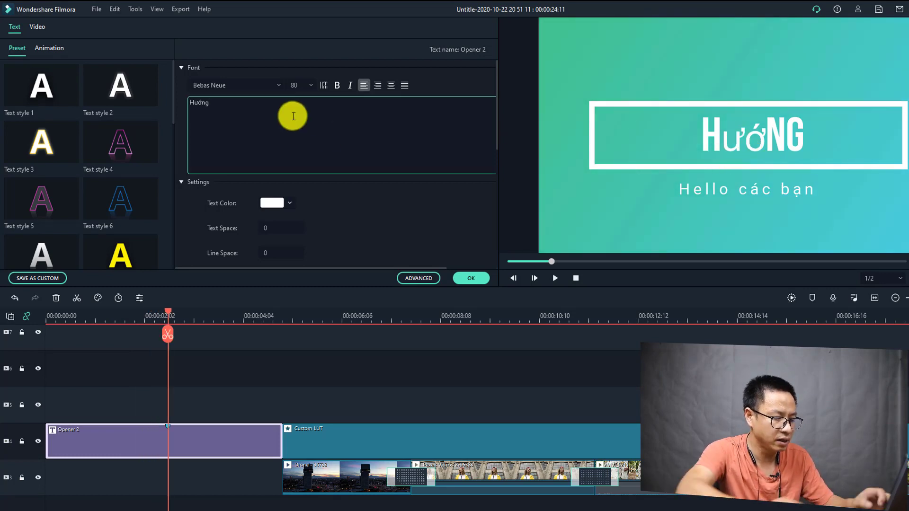
type("Dẫn F")
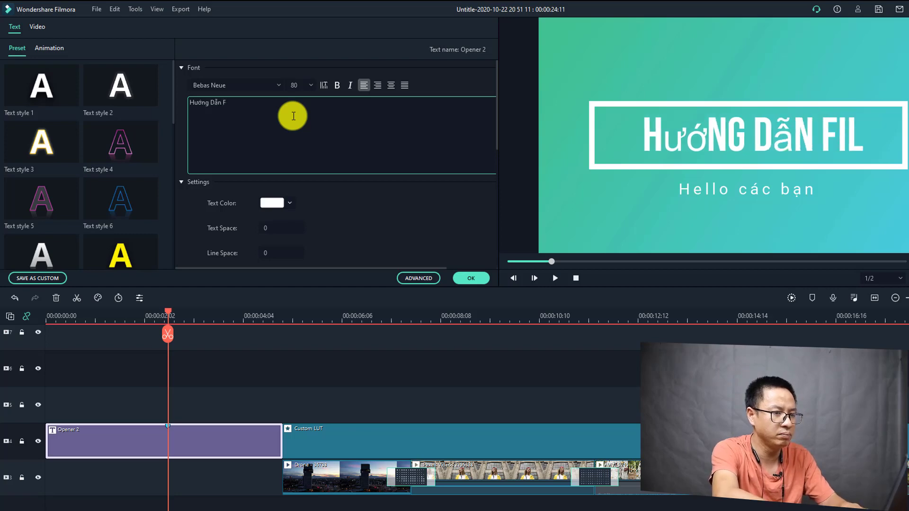
type("ilmora")
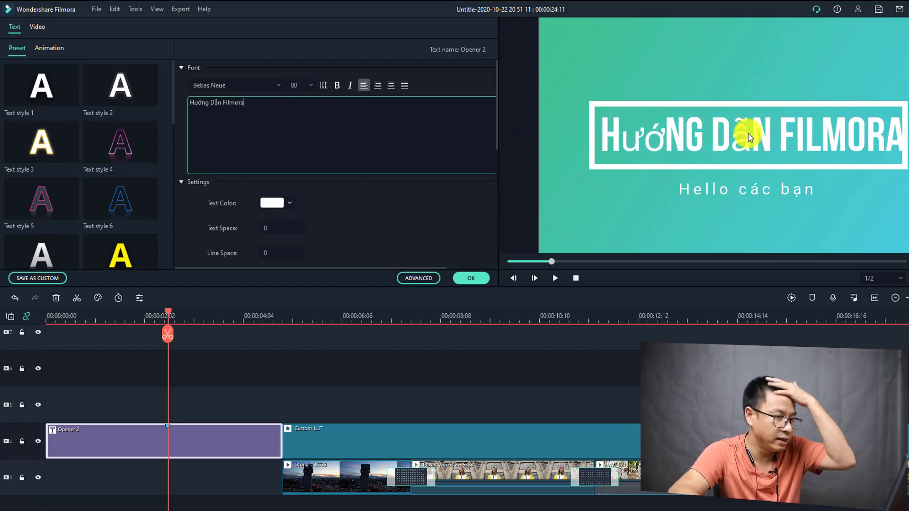
- Set the main title's font to Roboto at size 60
triple_click(274, 111)
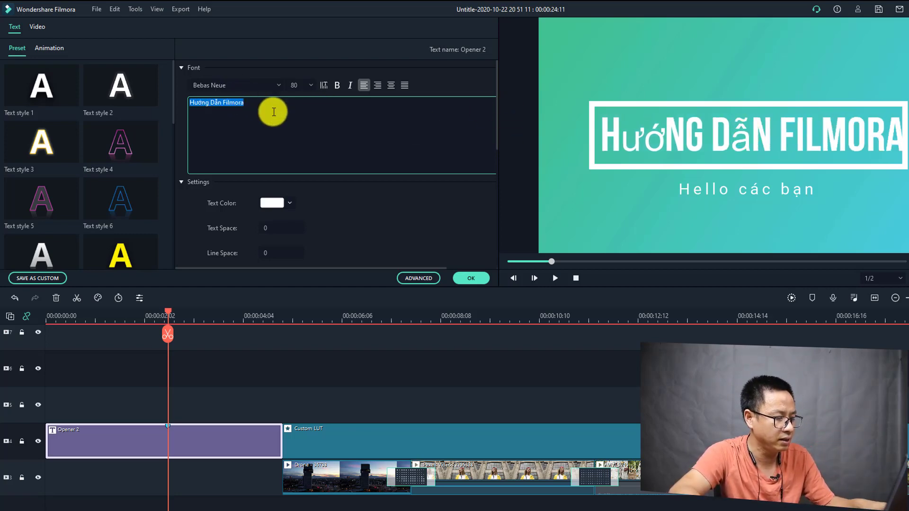
left_click(238, 89)
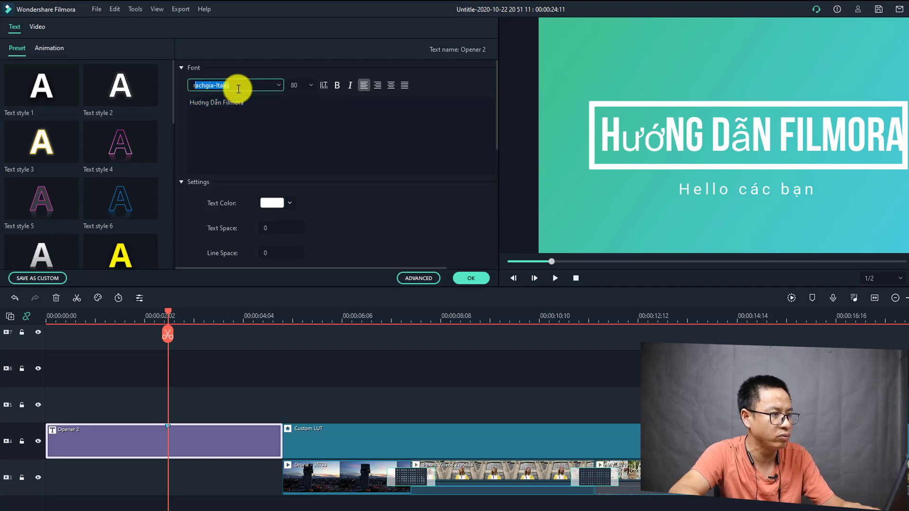
type("roboto")
key("Return")
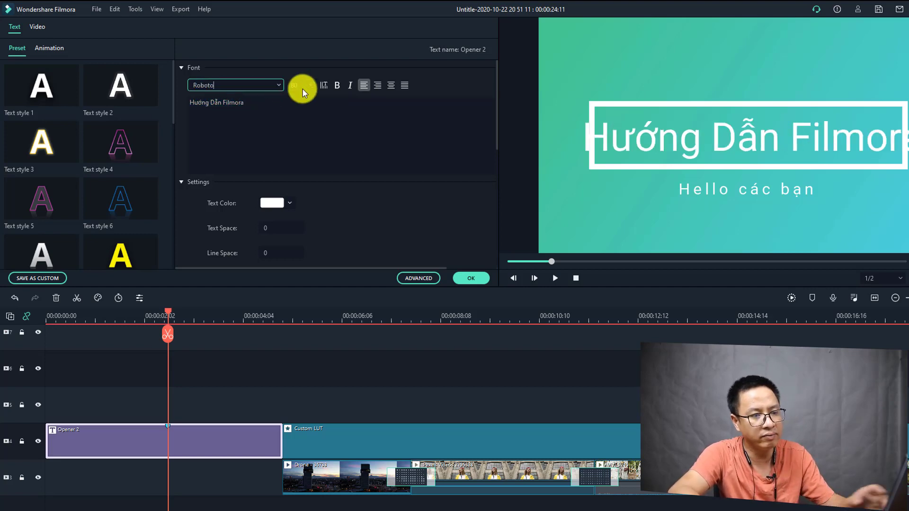
left_click(307, 85)
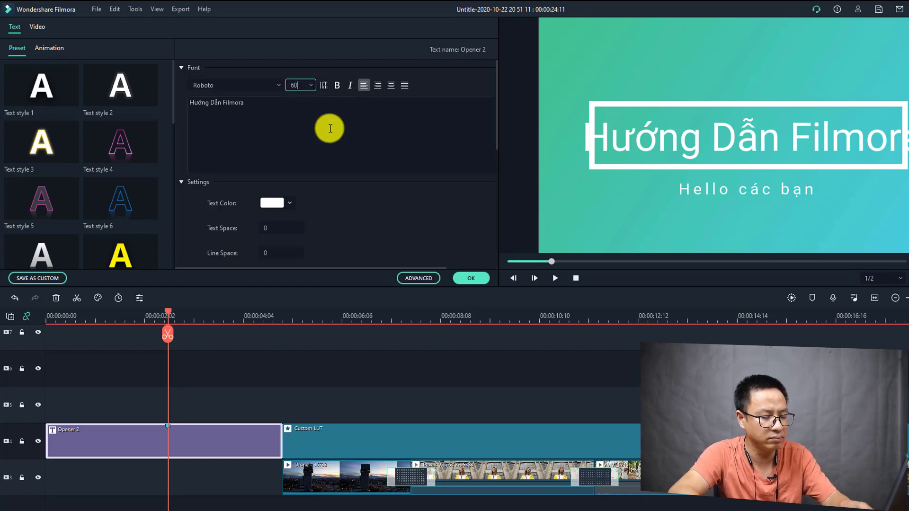
key("Return")
left_click(792, 140)
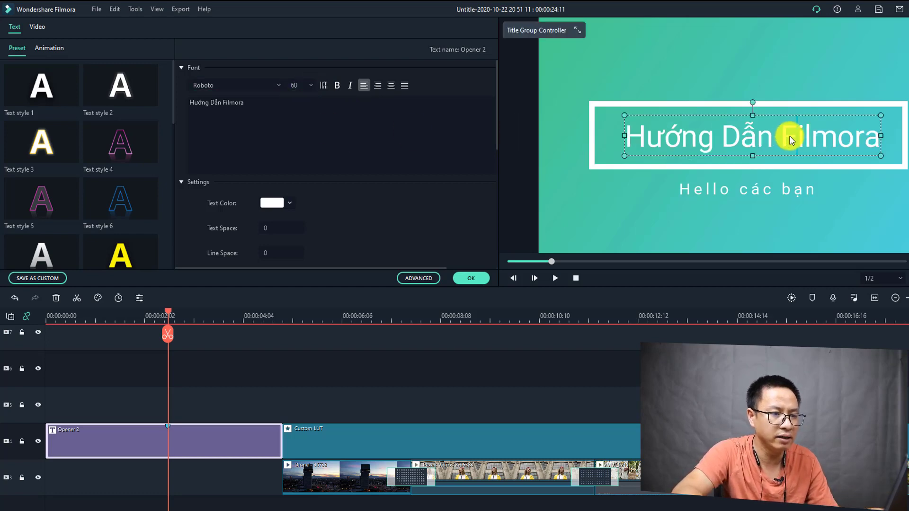
left_click_drag(790, 137, 788, 138)
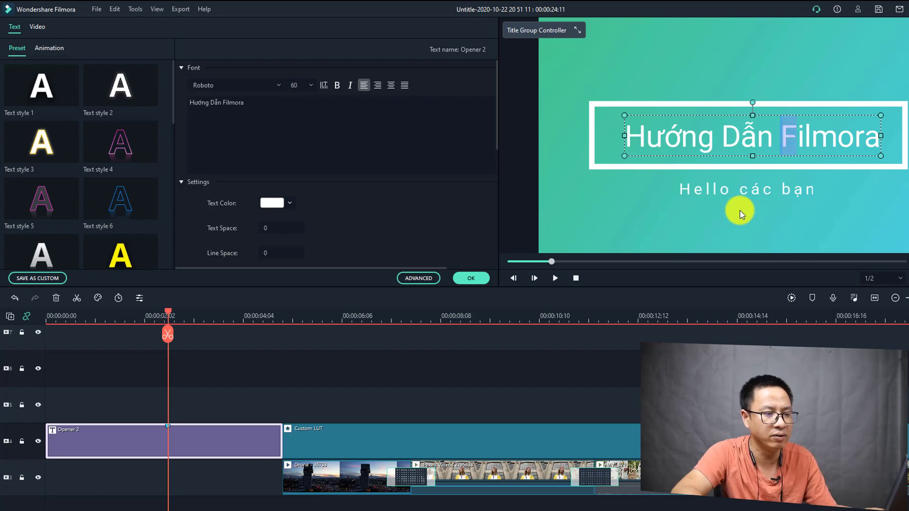
left_click(633, 250)
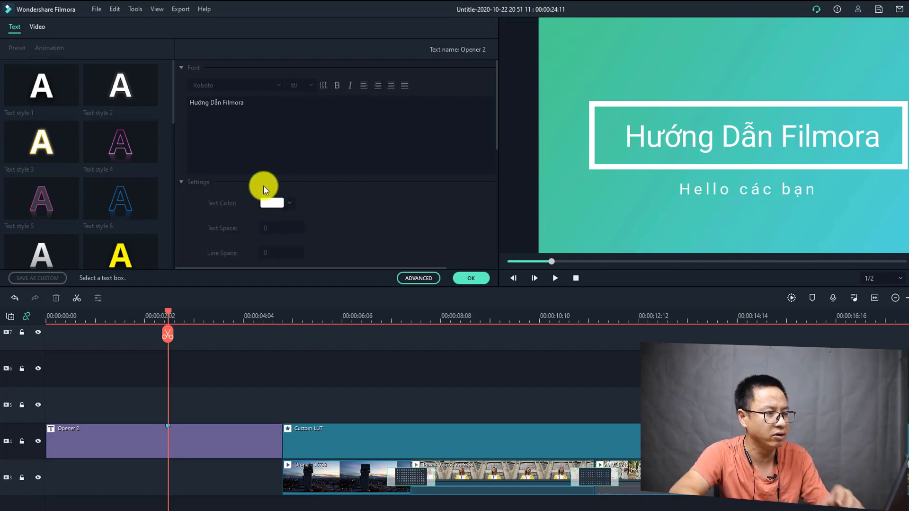
- Apply the yellow Text style 8 preset to both the subtitle and the main title
left_click(199, 435)
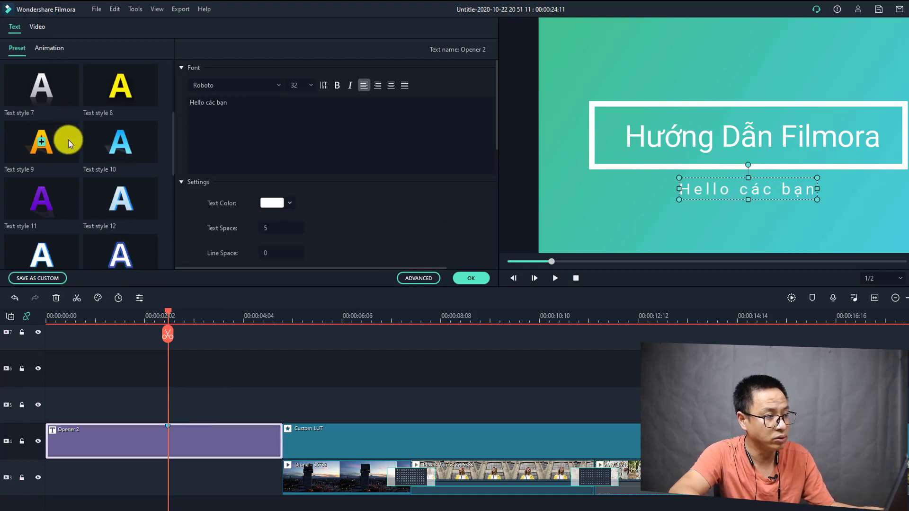
scroll(70, 141, "down", 2)
scroll(70, 141, "up", 2)
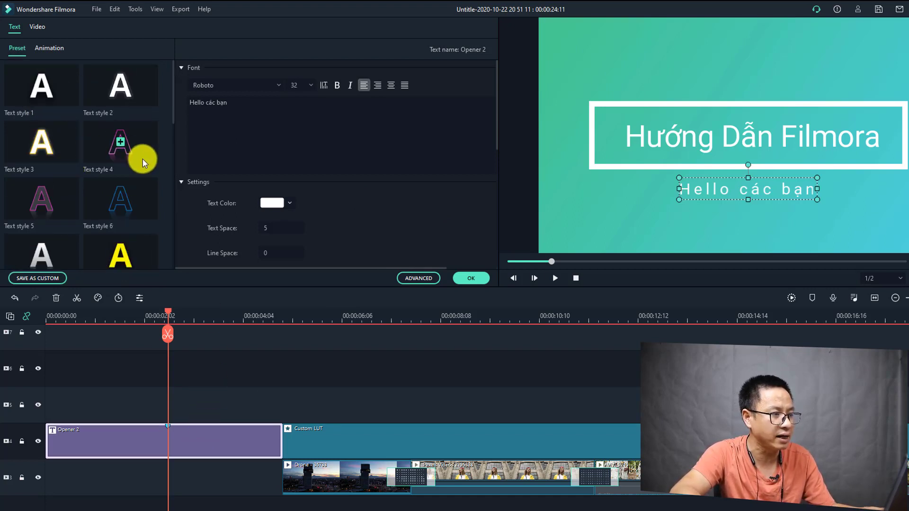
left_click(138, 246)
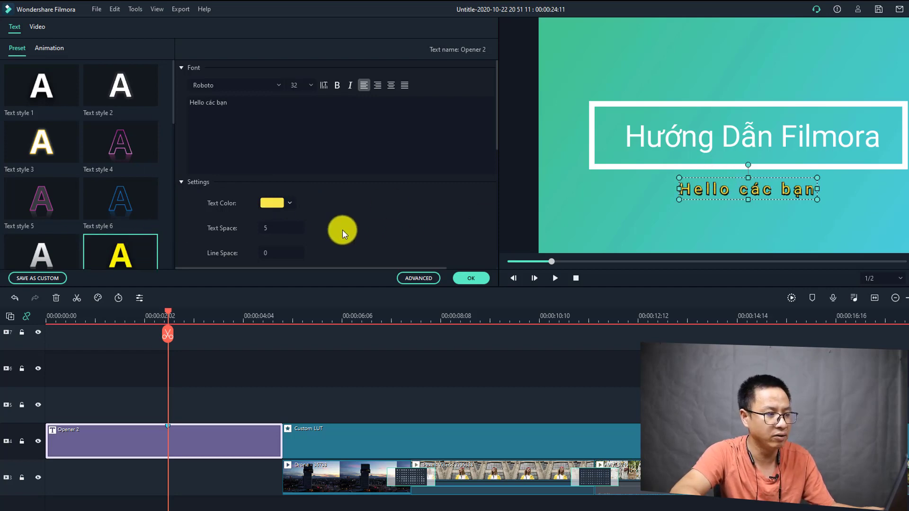
left_click(791, 123)
left_click(147, 254)
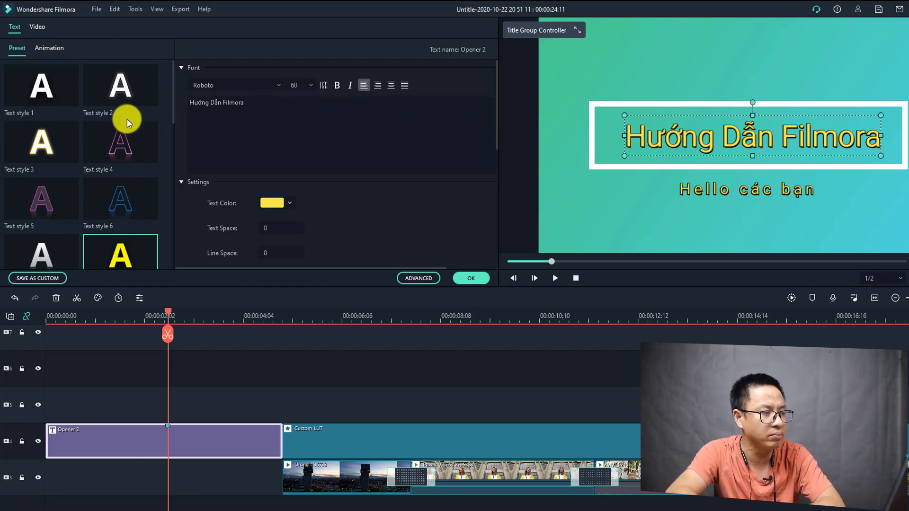
- Display the text animation presets and play the opener from its start to preview the restyled titles
left_click(50, 45)
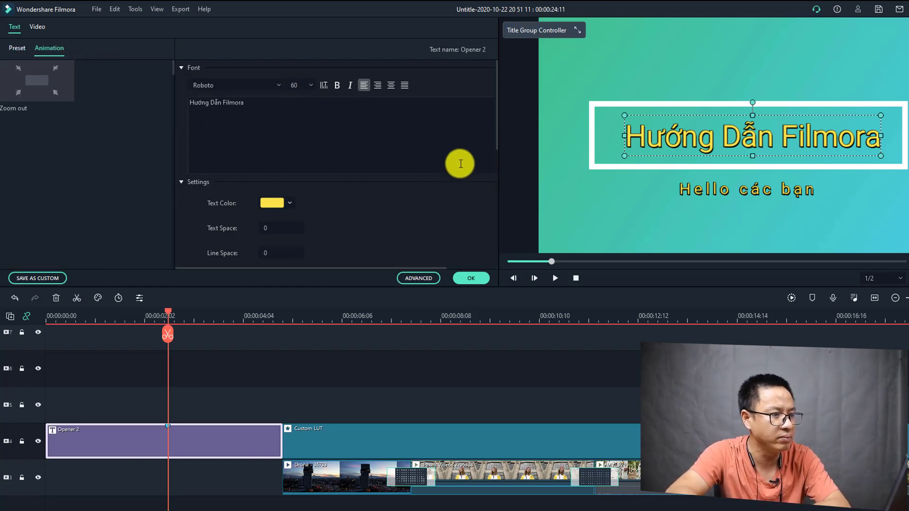
left_click(48, 321)
key("space")
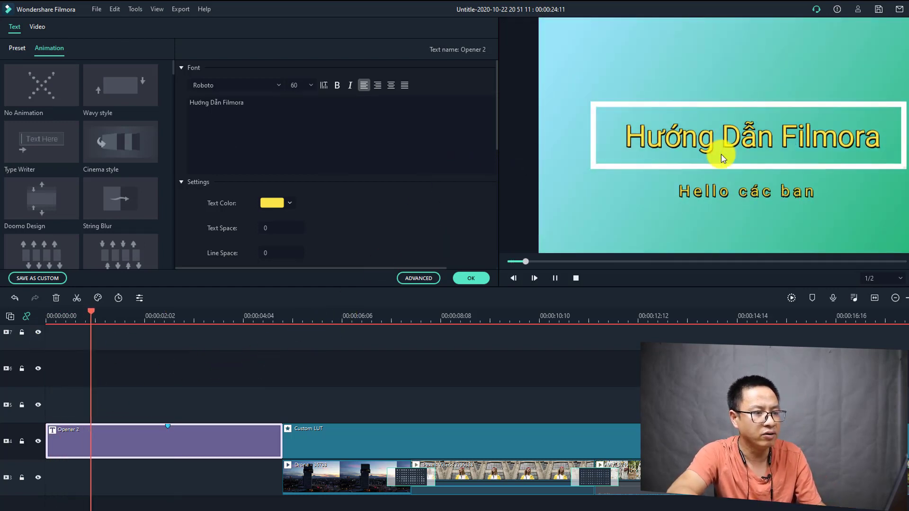
key("space")
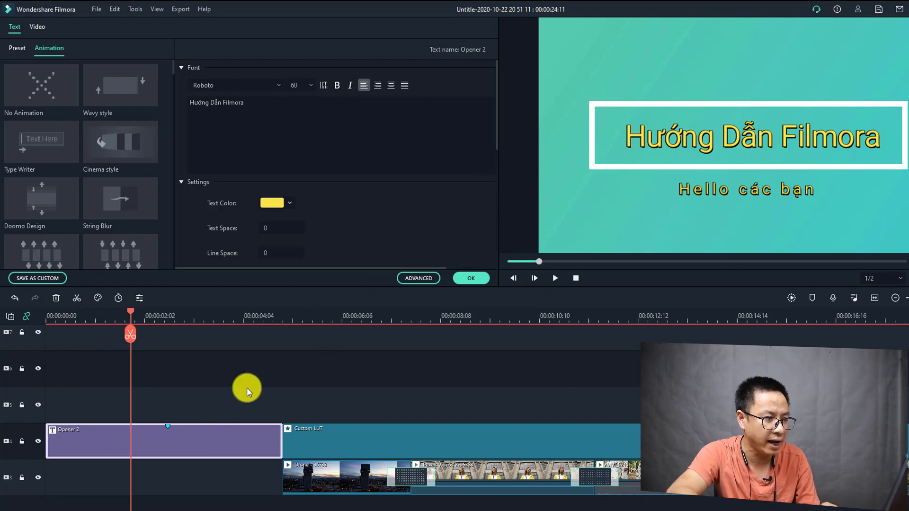
- Try the Type Writer animation on the main title, and replace it with Cinema style
left_click(701, 138)
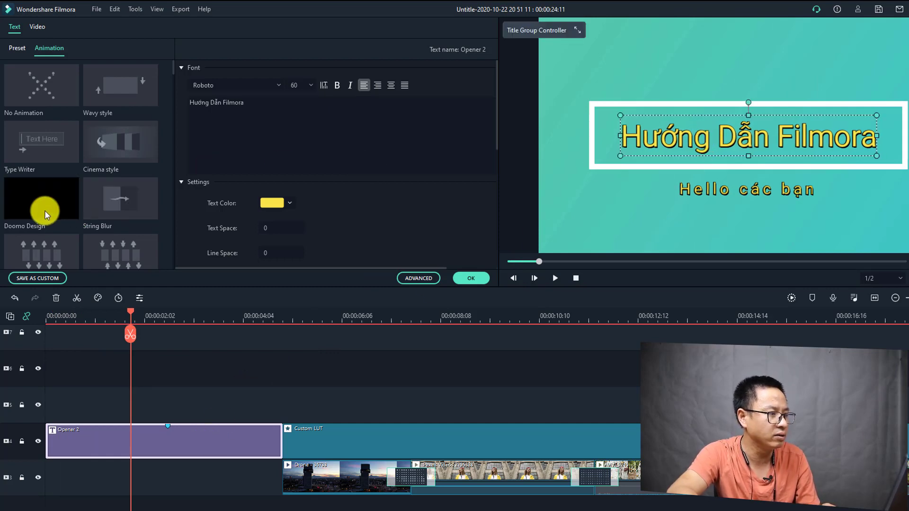
left_click(33, 147)
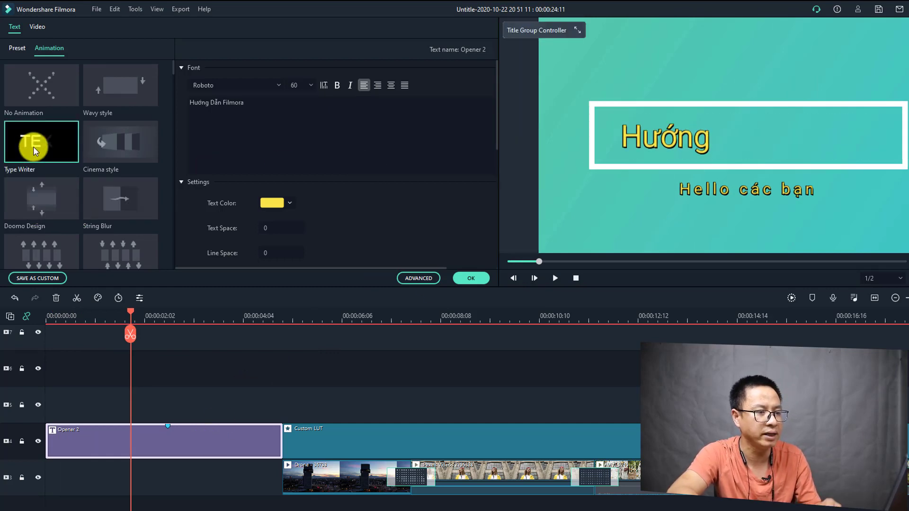
left_click(127, 144)
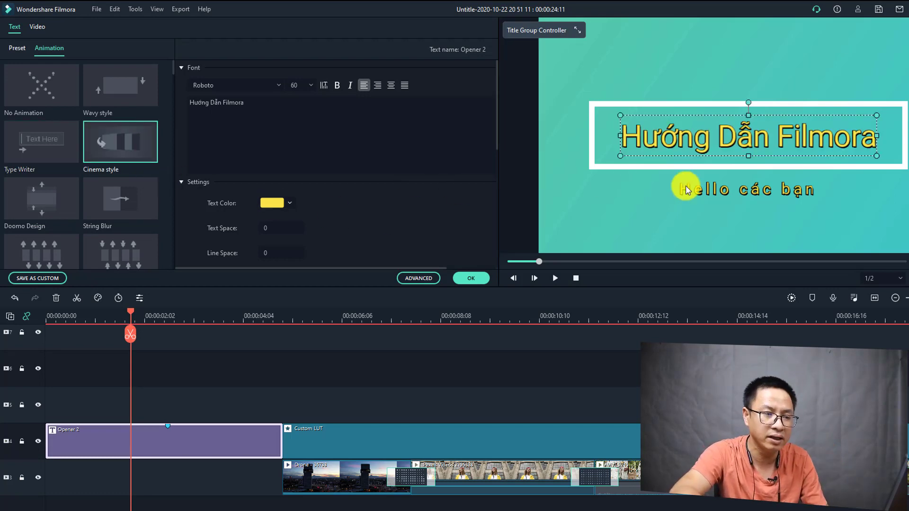
- Set the main title's text space to 14
left_click(263, 227)
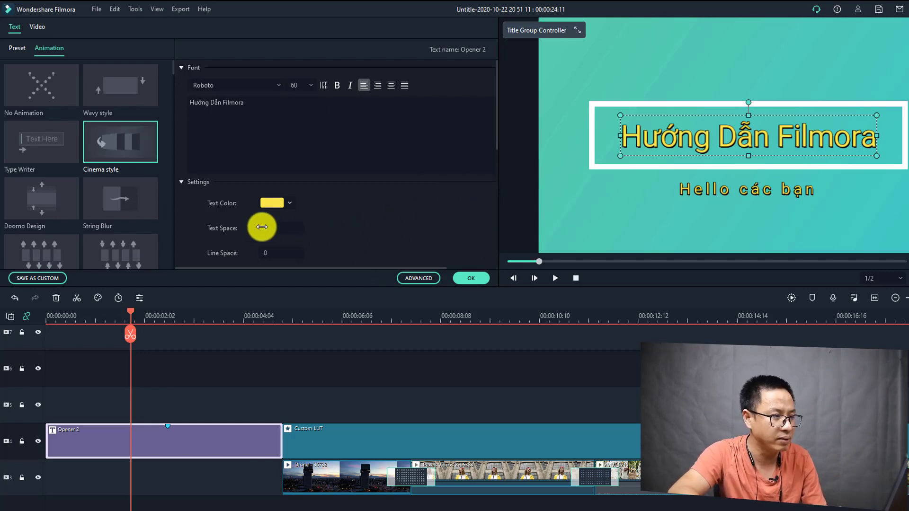
type("16")
key("BackSpace")
type("4")
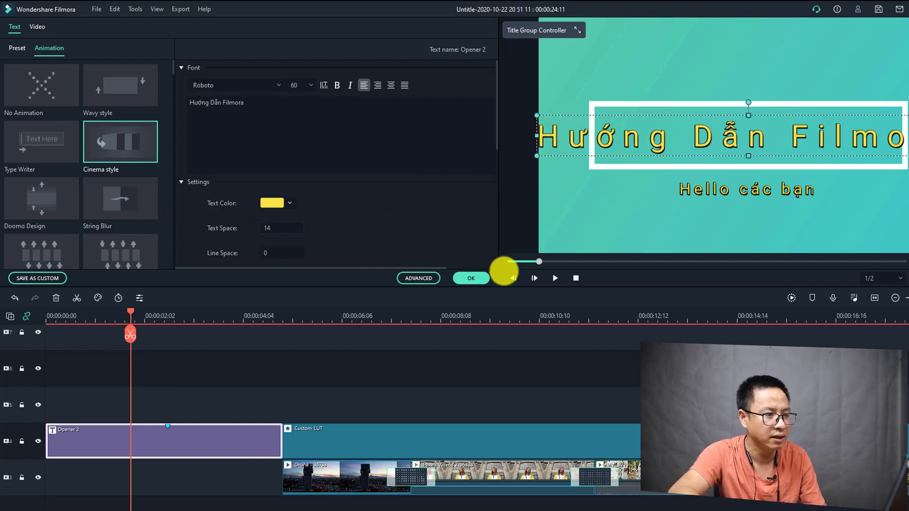
- Reduce the main title's scale to about 67.5% so it fits inside the white frame
scroll(280, 240, "down", 3)
scroll(277, 236, "down", 1)
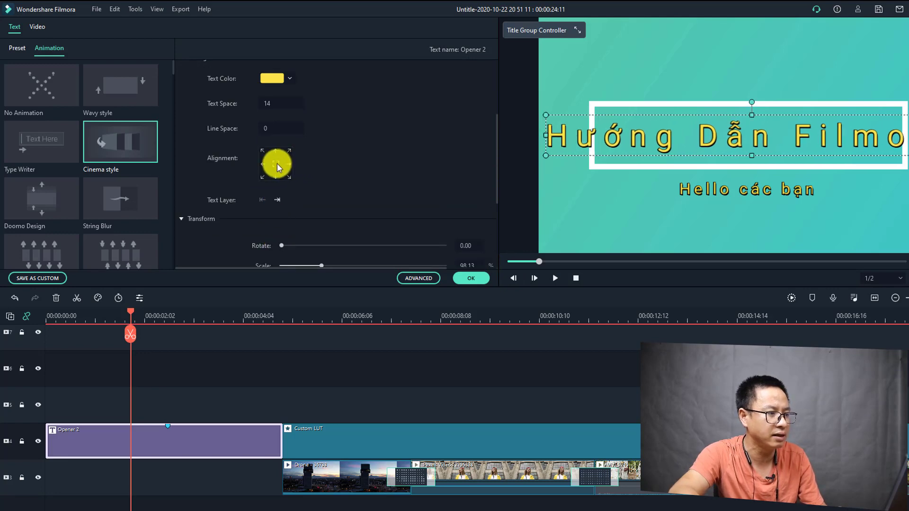
scroll(297, 214, "down", 3)
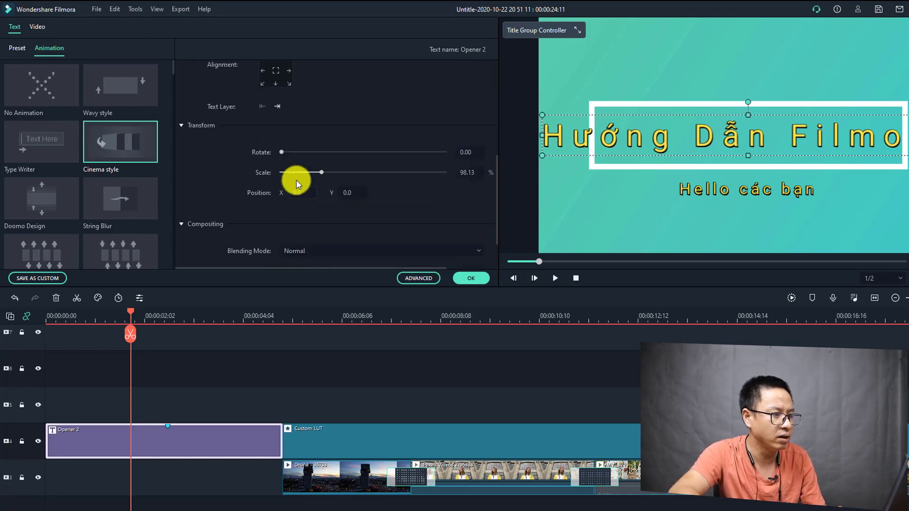
left_click_drag(322, 171, 309, 175)
- Try the Multiply blending mode on the main title, and set it back to Normal
scroll(365, 216, "down", 1)
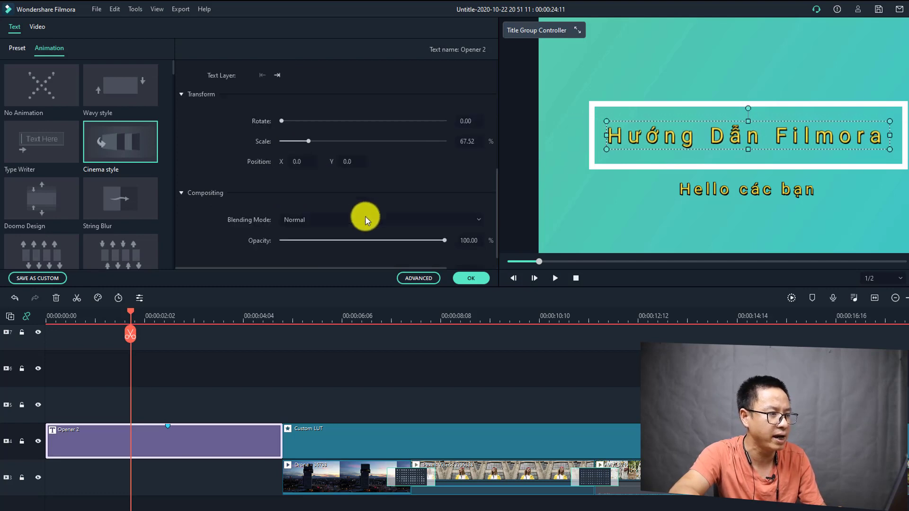
scroll(314, 225, "down", 2)
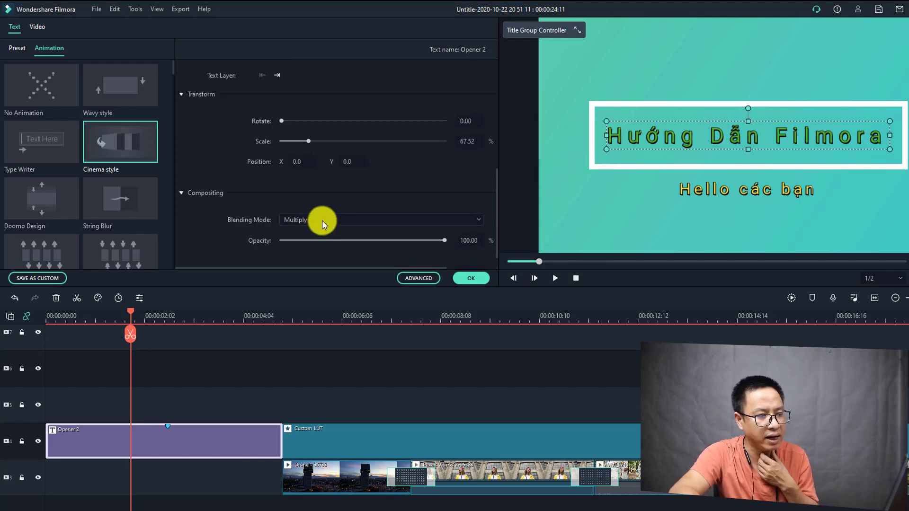
left_click(322, 220)
left_click(331, 237)
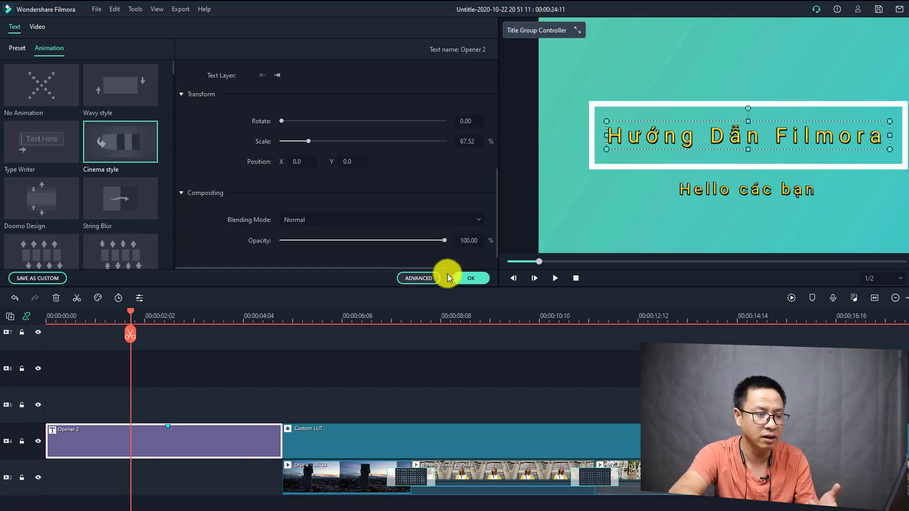
- Open the opener in the advanced text editor and select the main title and both preset video layers to examine their settings
left_click(413, 280)
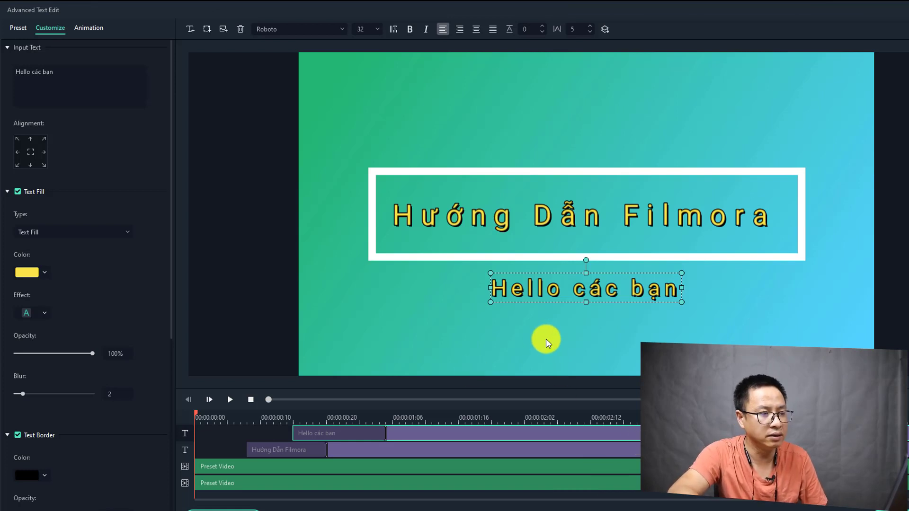
left_click(402, 452)
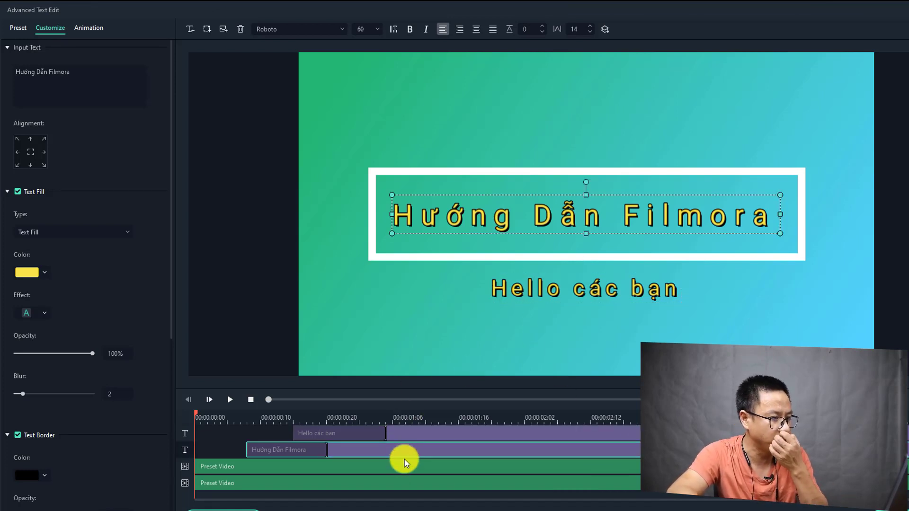
left_click(405, 467)
left_click(395, 482)
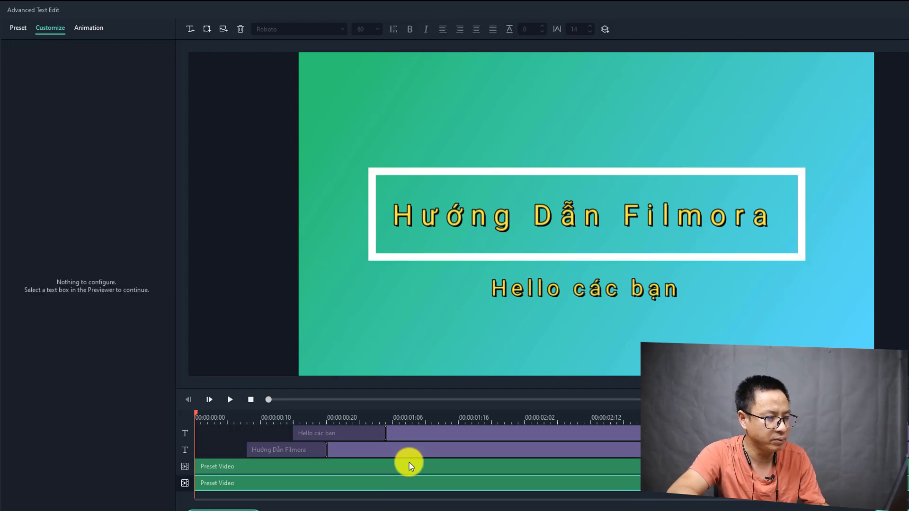
left_click(409, 467)
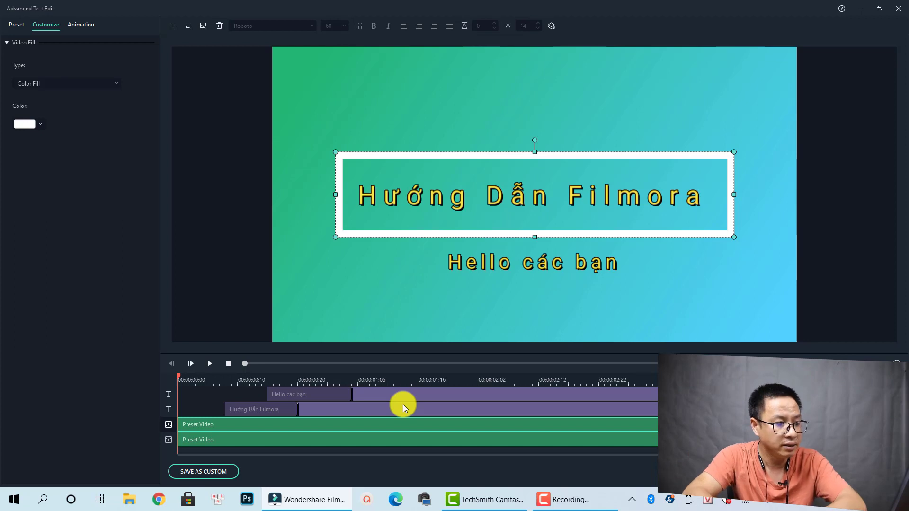
- Lengthen the main title's entrance animation to about two seconds and play the opener to check it
left_click(359, 407)
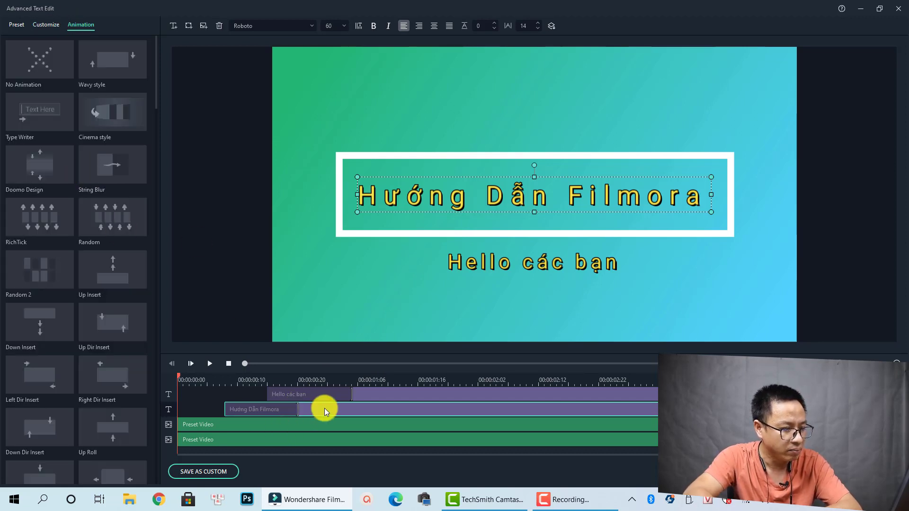
left_click(296, 411)
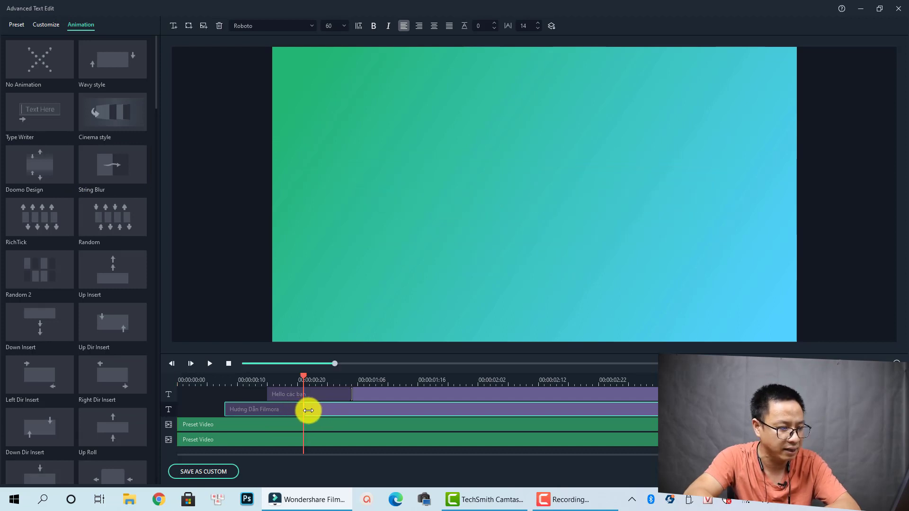
left_click(302, 410)
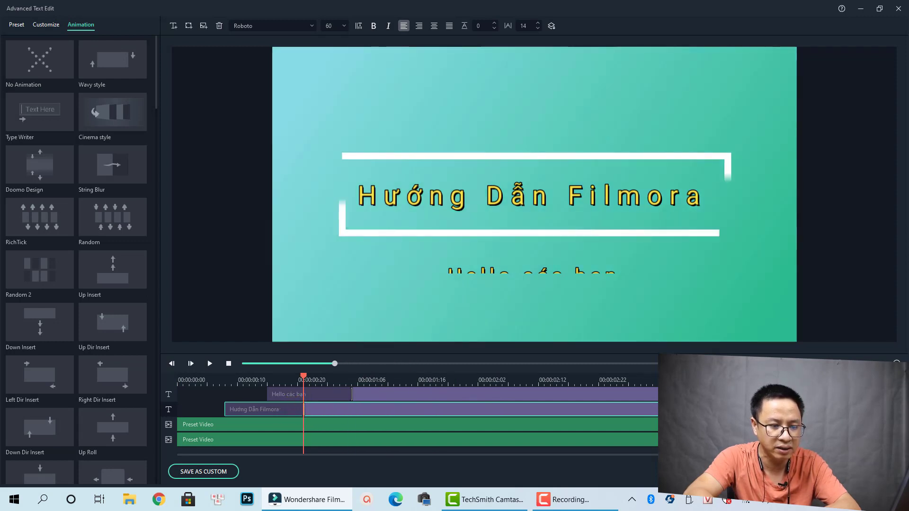
left_click(484, 407)
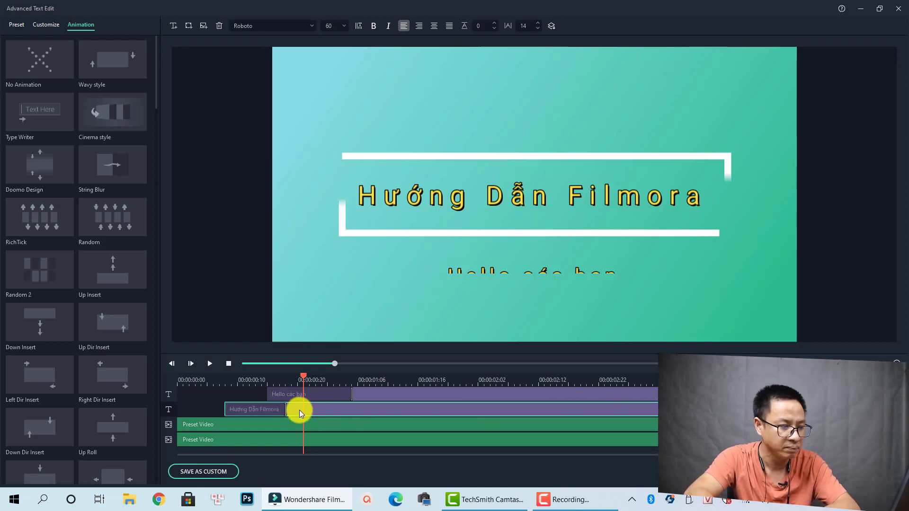
left_click_drag(286, 410, 521, 403)
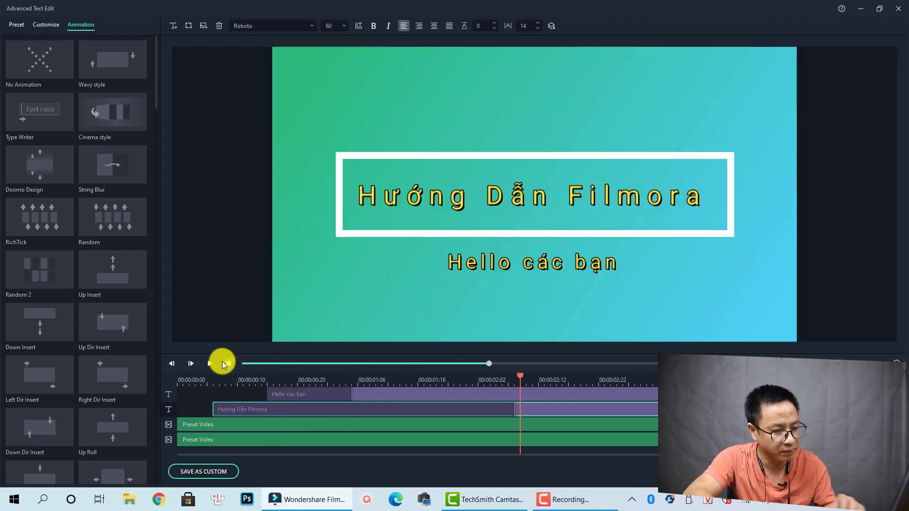
left_click(199, 380)
key("space")
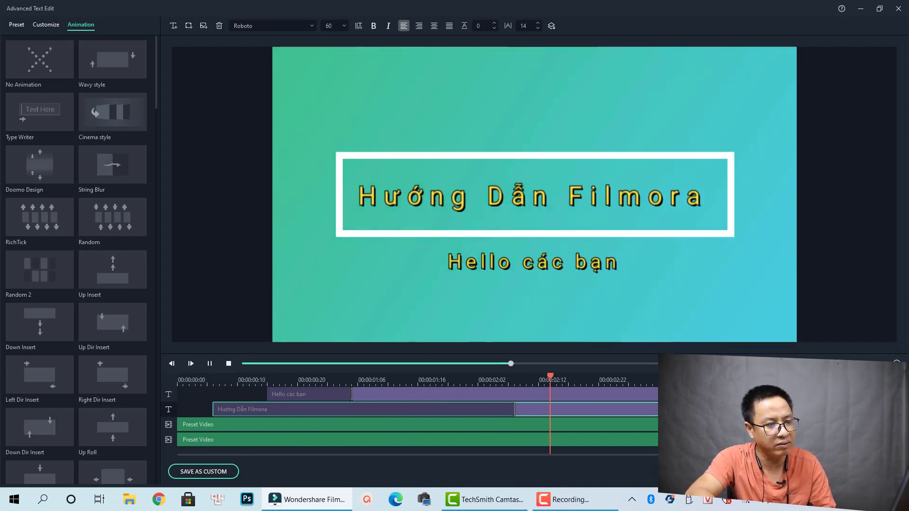
- Shorten the main title's entrance animation to only a few frames and play the opener from near its start
left_click_drag(513, 412, 234, 410)
left_click(202, 378)
key("space")
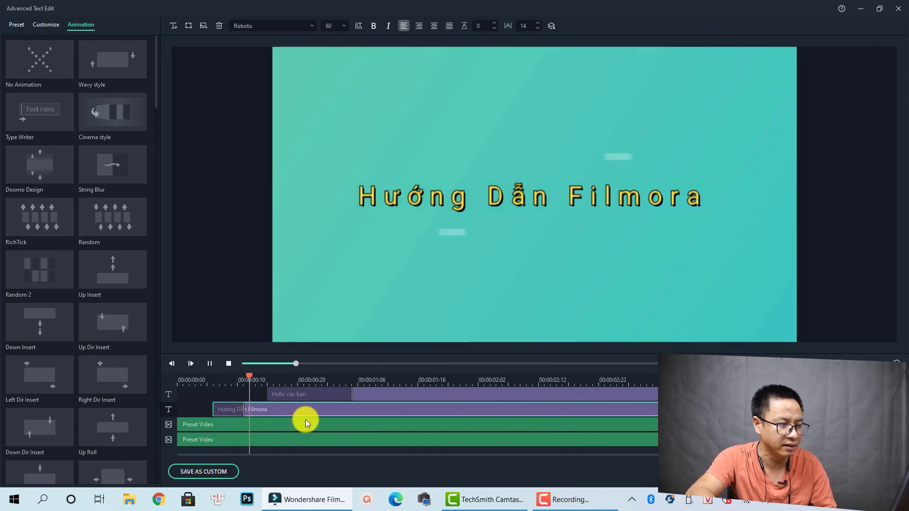
key("space")
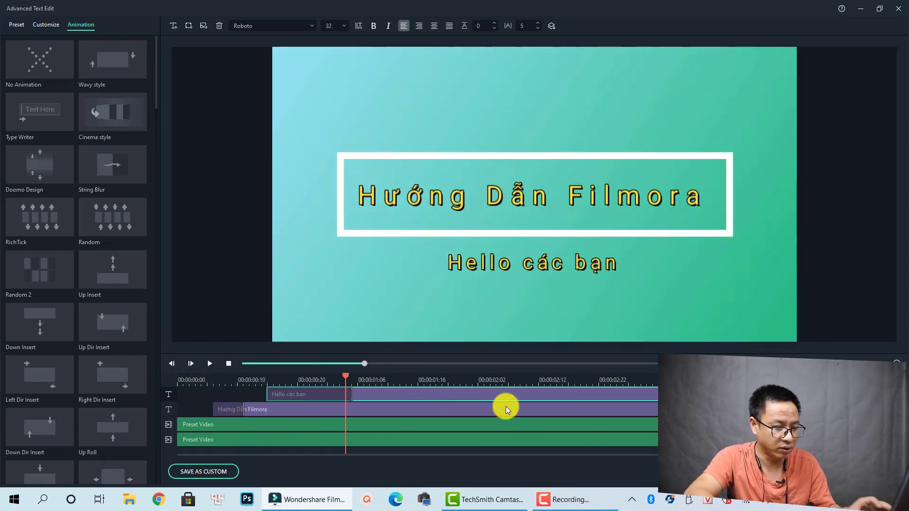
- Delete the main title and the "Hello các bạn" text layers from the opener
left_click(220, 27)
left_click(427, 395)
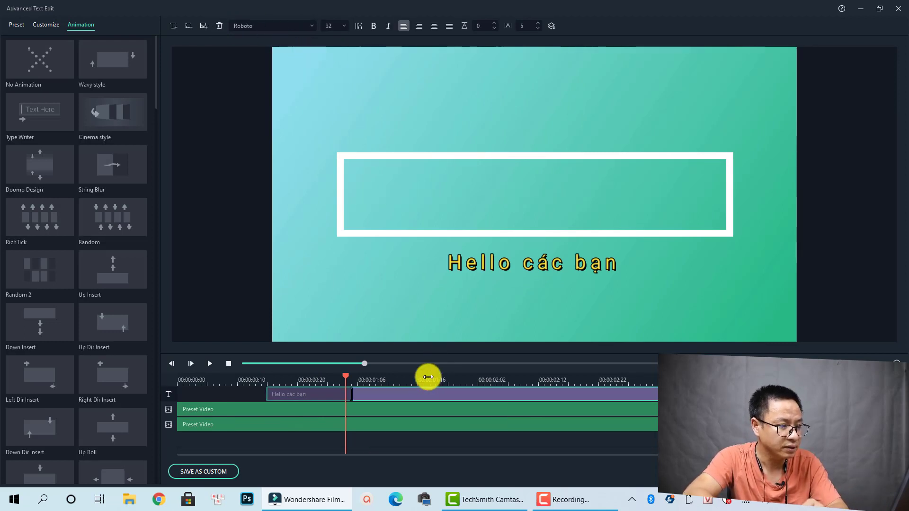
left_click(219, 25)
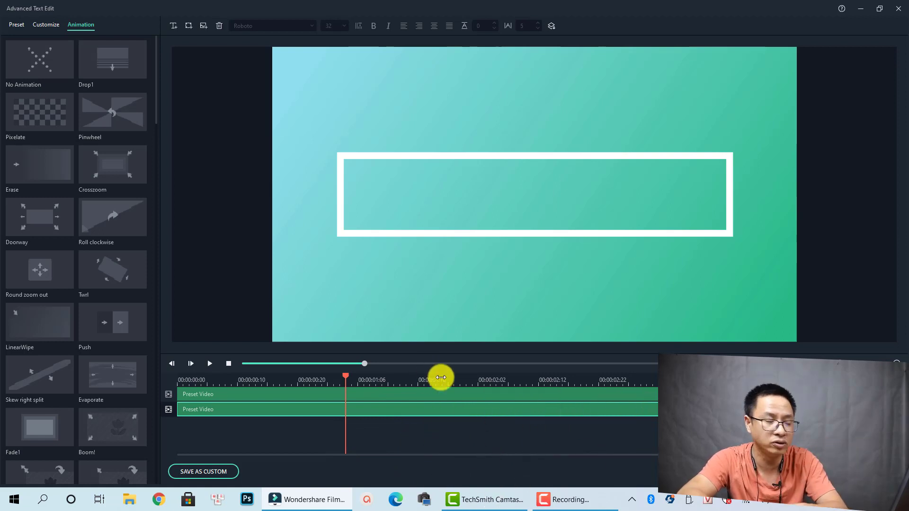
- Delete both preset video layers so the opener's timeline is empty
left_click(46, 24)
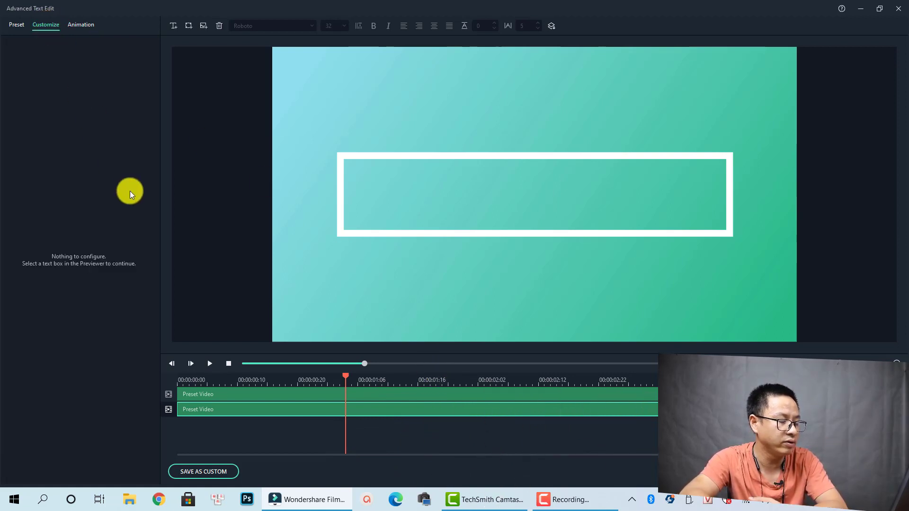
left_click(338, 393)
left_click(219, 25)
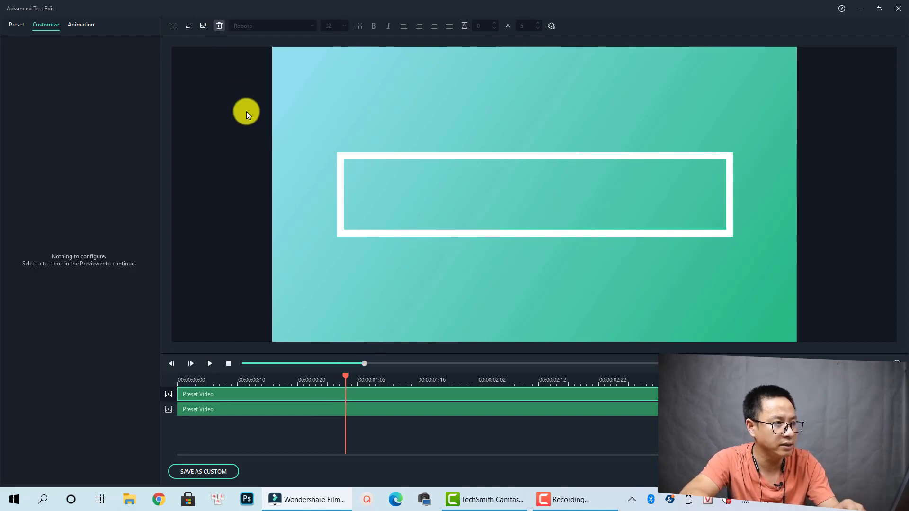
left_click(219, 27)
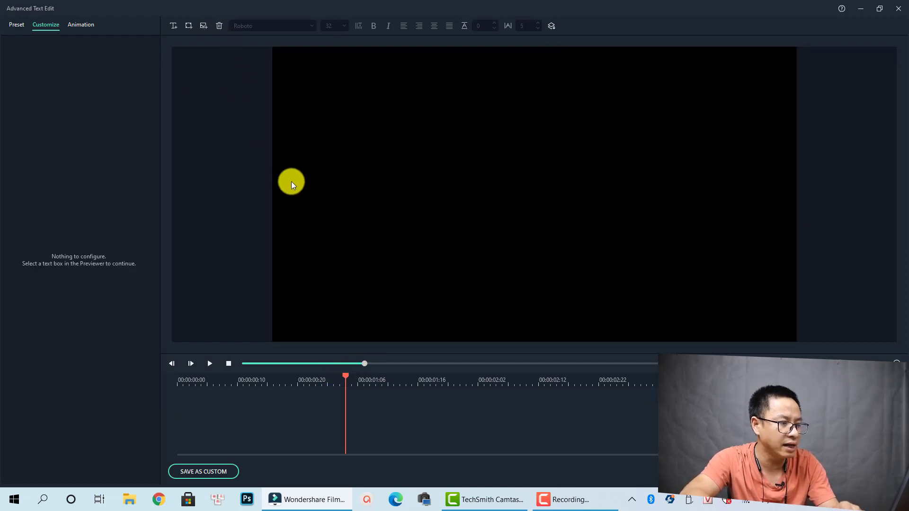
- Add a new text box in the middle of the frame with the text "Chào các bạn!"
left_click(174, 26)
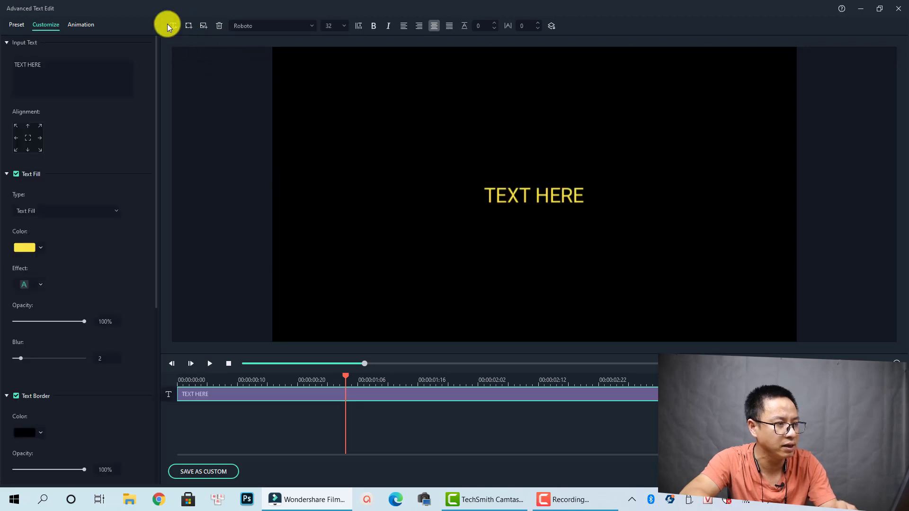
left_click(523, 204)
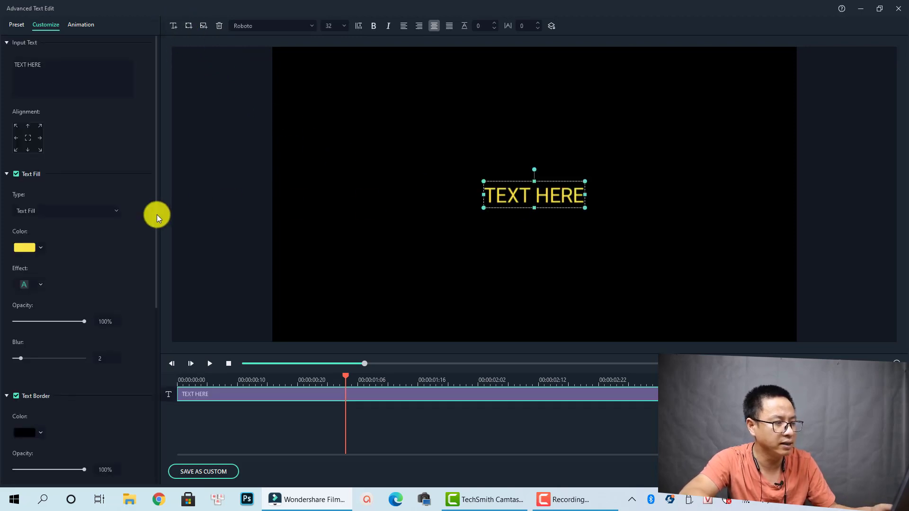
left_click(51, 70)
key("ctrl+a")
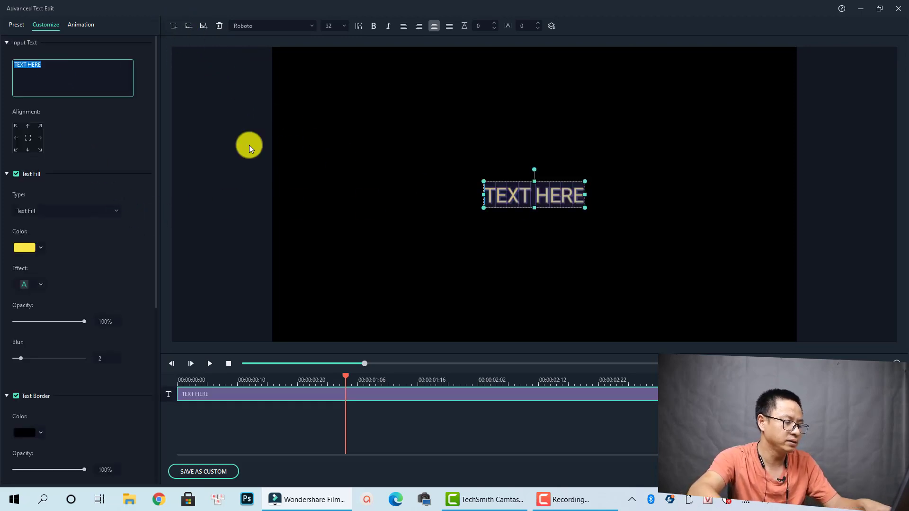
type("Chao các bạn!")
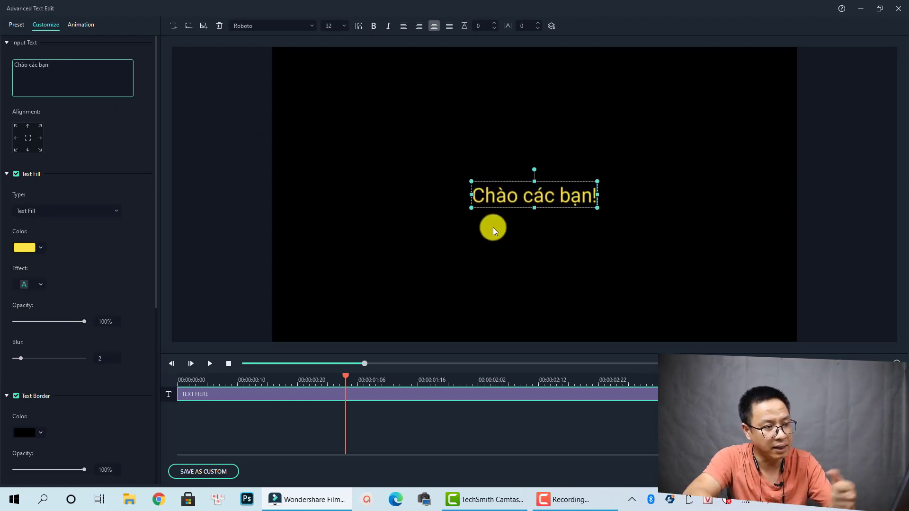
left_click(245, 145)
left_click(510, 196)
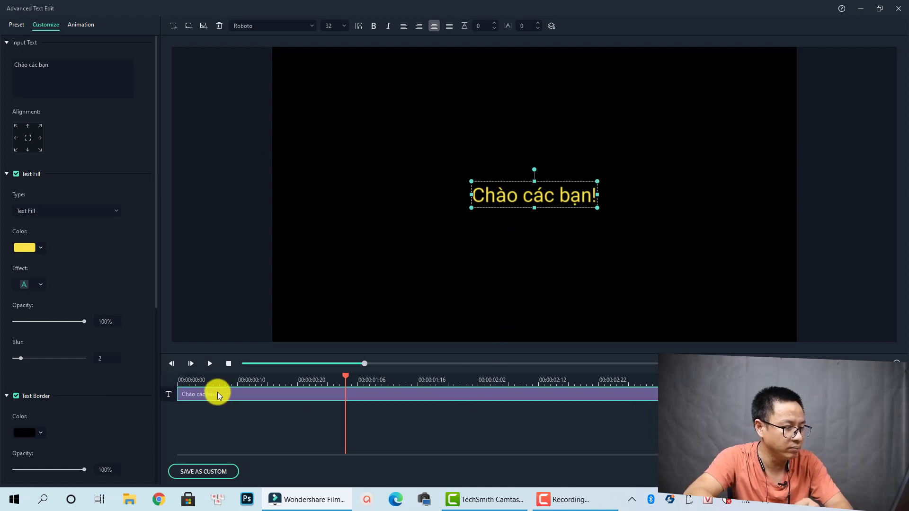
- Apply the Type Writer animation to the "Chào các bạn!" text and shorten it to end at about 00:00:00:18
left_click(78, 25)
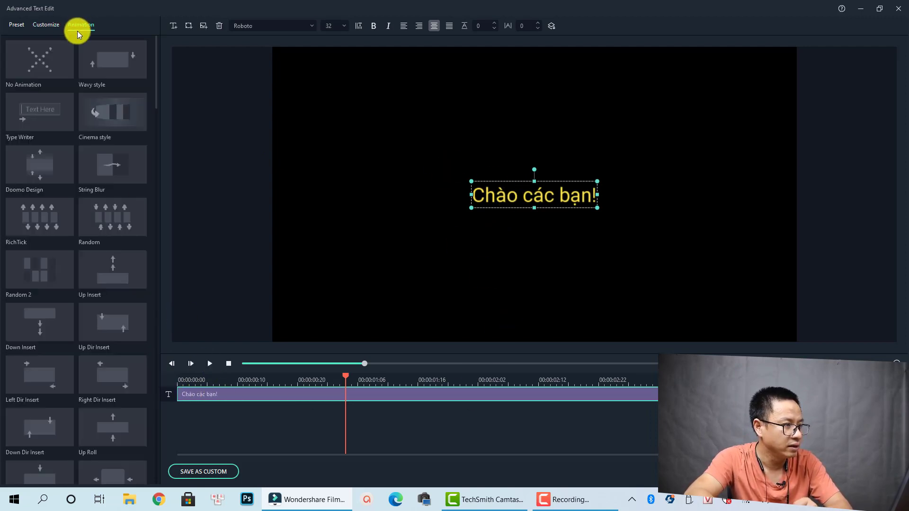
left_click(35, 120)
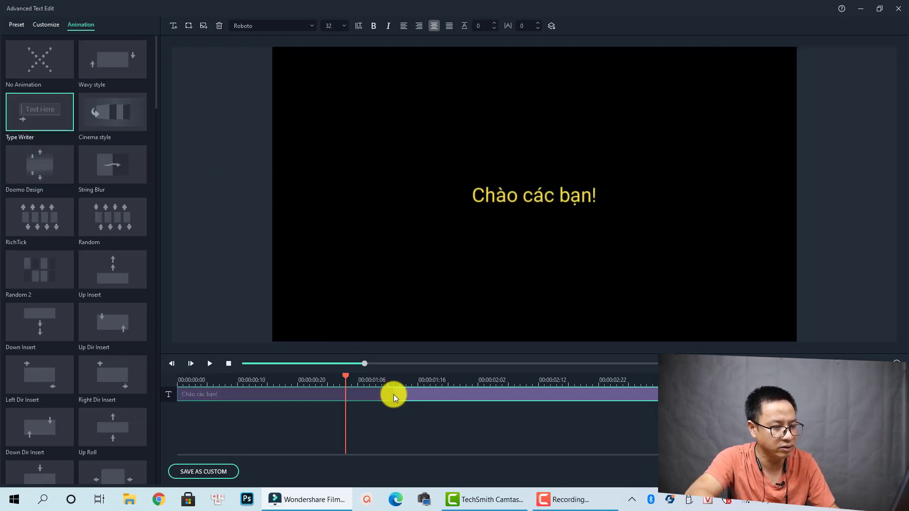
left_click_drag(393, 394, 282, 387)
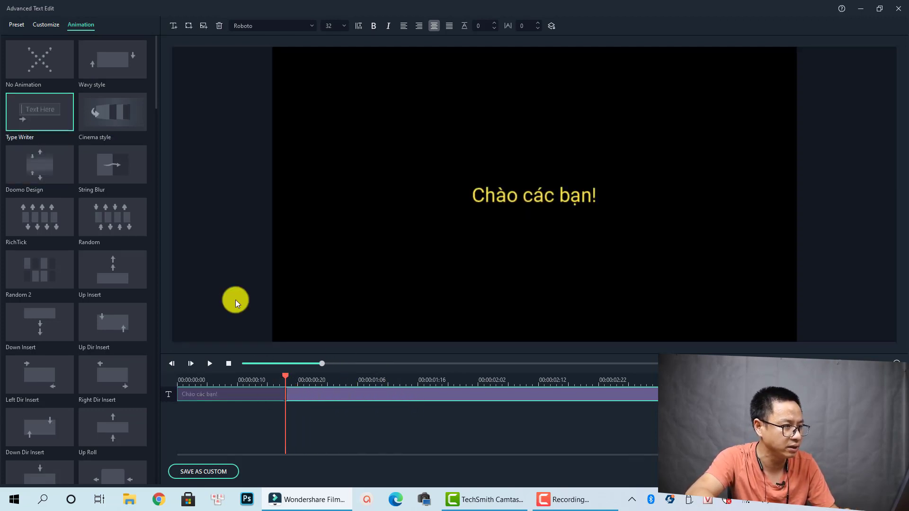
- Give the "Chào các bạn!" text a dark red border with size 10
left_click(47, 24)
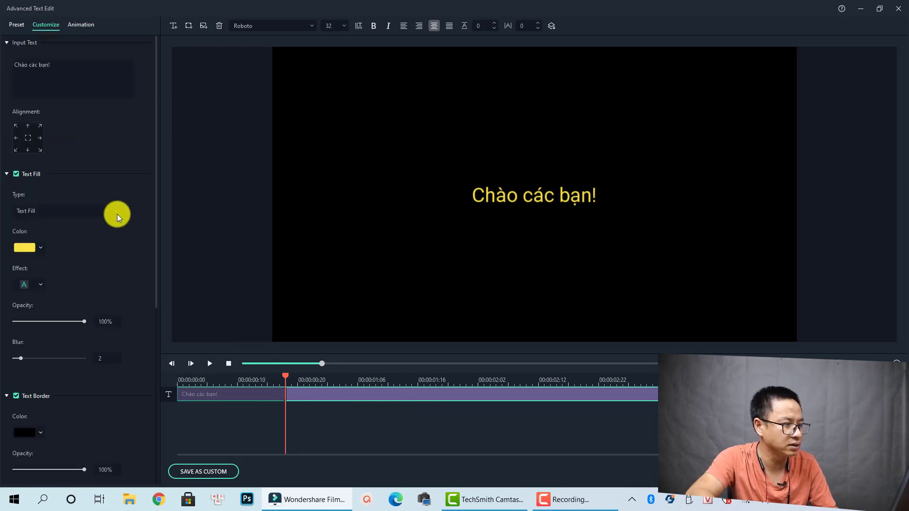
scroll(40, 228, "down", 4)
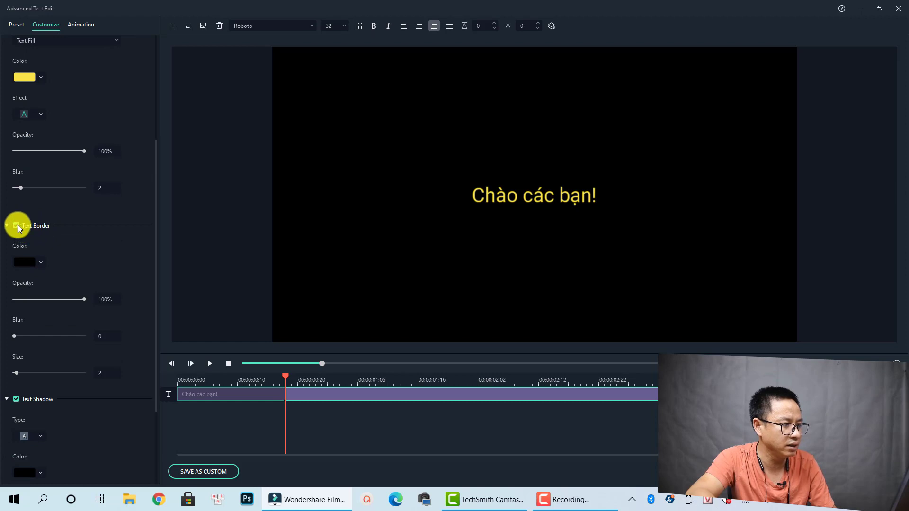
left_click(17, 225)
left_click(17, 226)
left_click(35, 261)
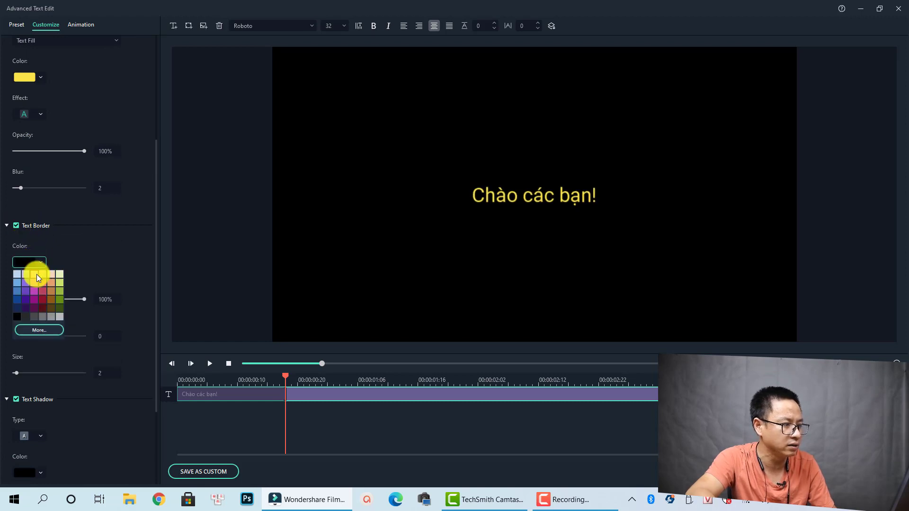
left_click(42, 300)
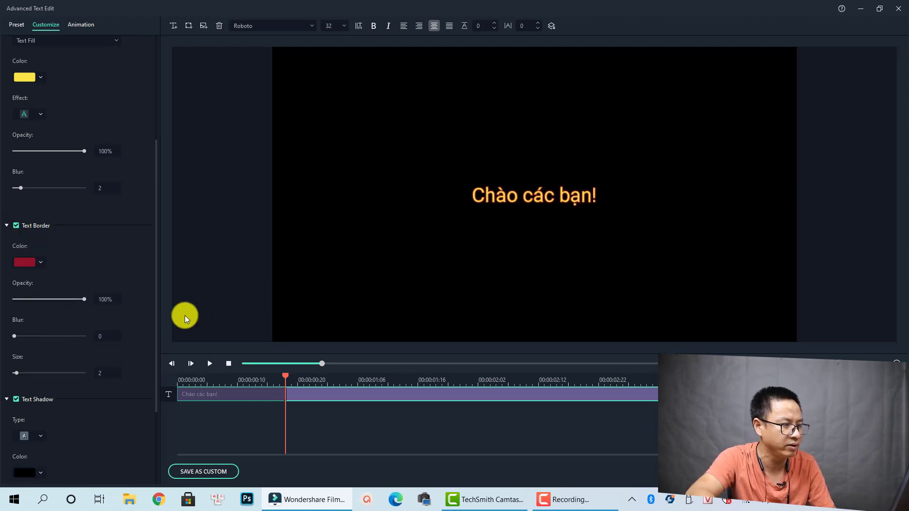
mouse_move(18, 372)
left_mouse_down()
mouse_move(44, 373)
mouse_move(30, 377)
left_mouse_up()
scroll(53, 422, "down", 5)
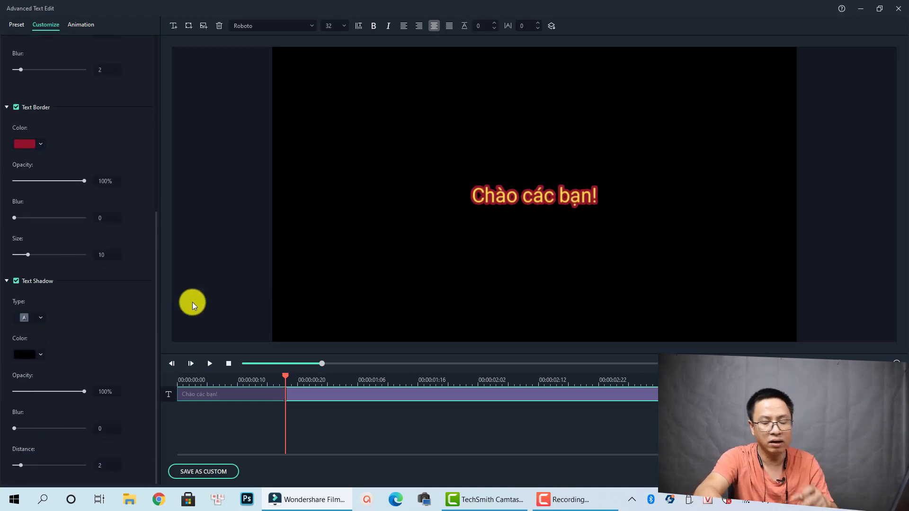
- Add a square shape, move it up and left of the greeting text, and set its text to "hình vuông"
left_click(190, 27)
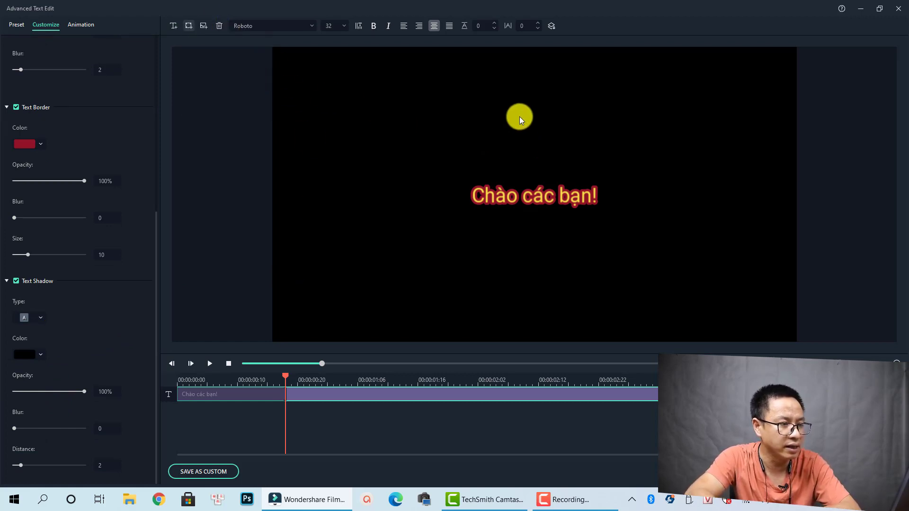
left_click_drag(543, 193, 405, 146)
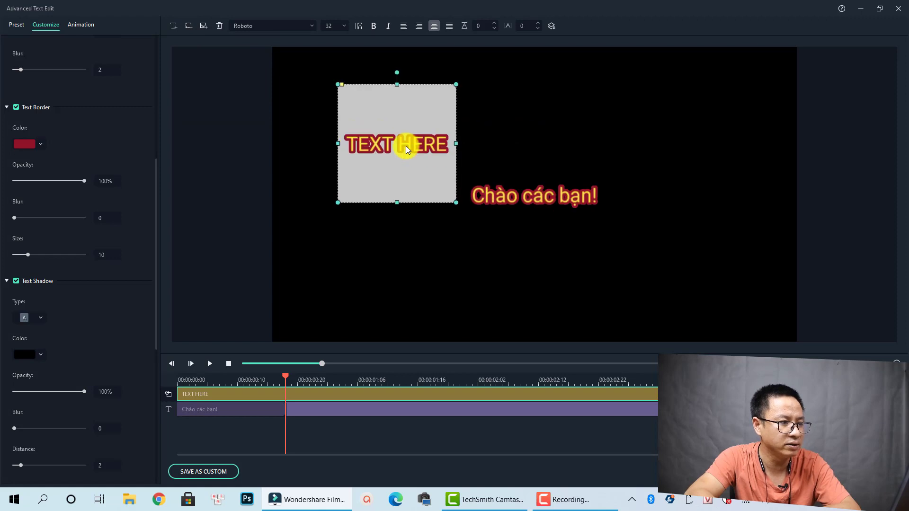
double_click(404, 144)
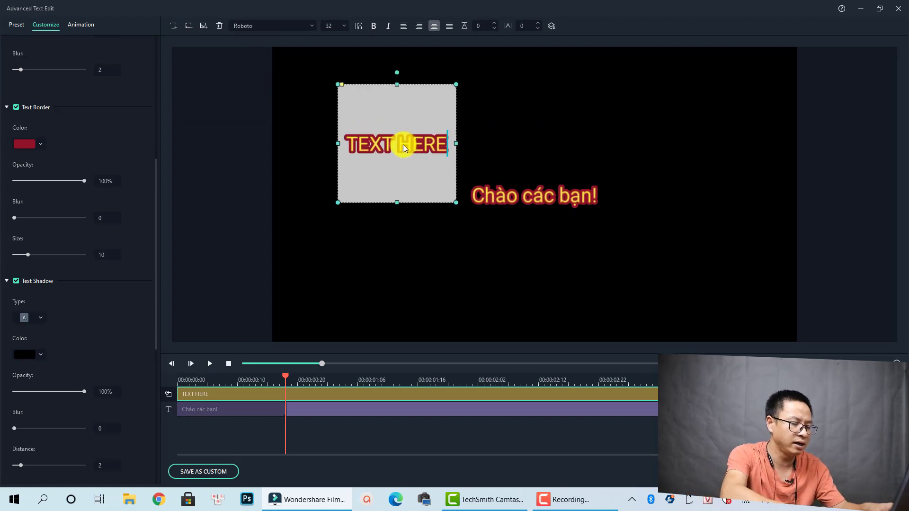
key("ctrl+a")
type("h")
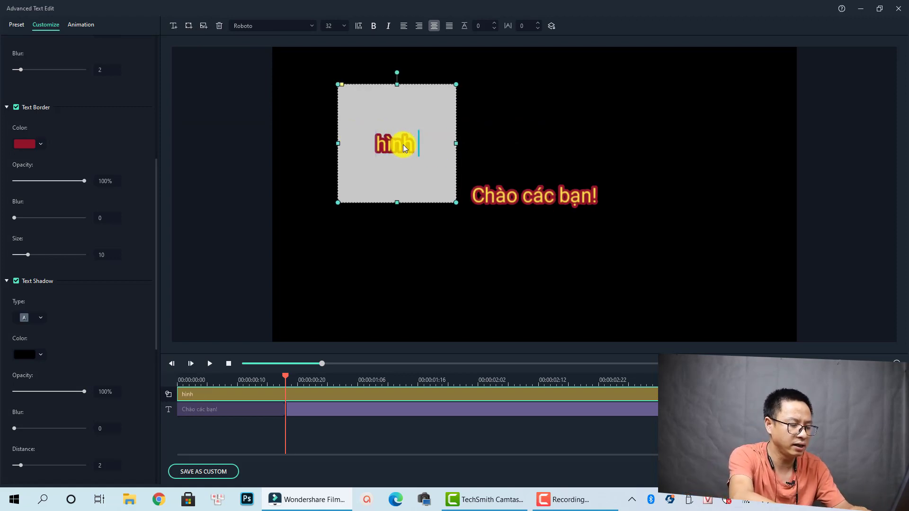
type("inh vuon")
type("g")
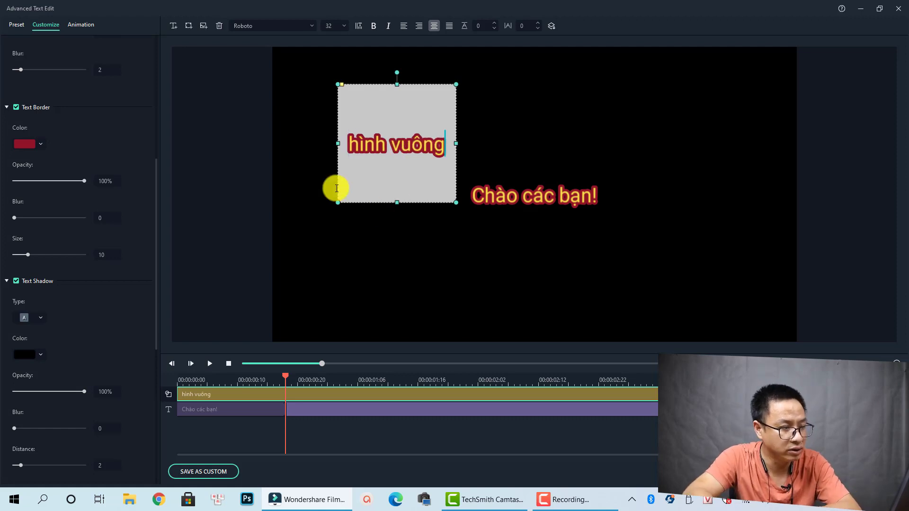
- Set the square's text border color to magenta and its shape fill to medium blue
left_click(38, 143)
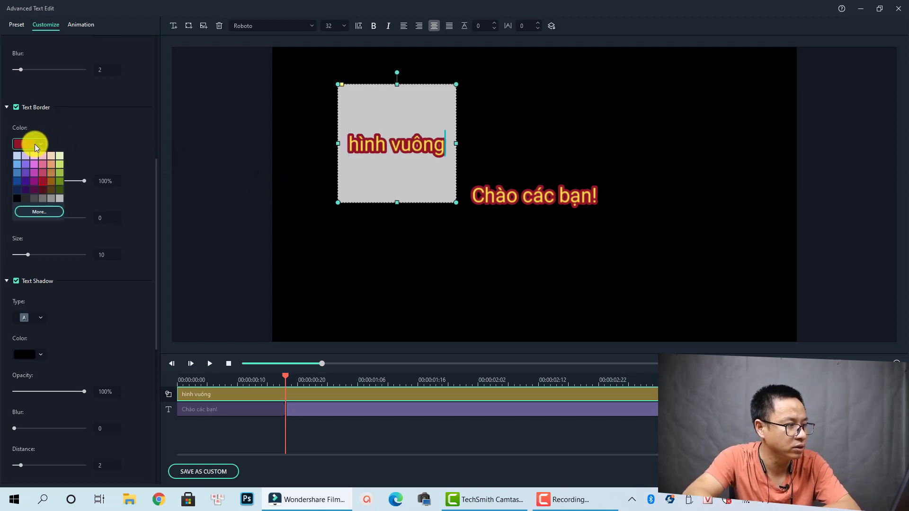
left_click(33, 172)
scroll(111, 327, "down", 4)
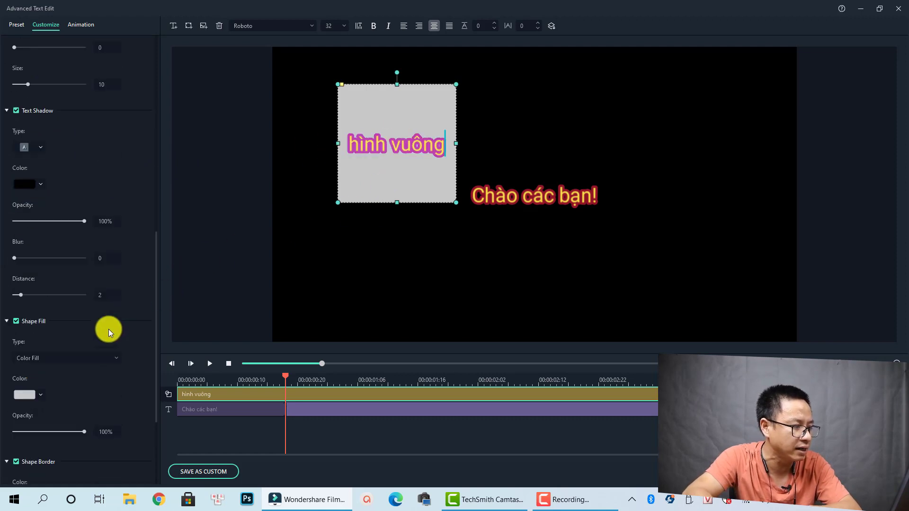
left_click(38, 367)
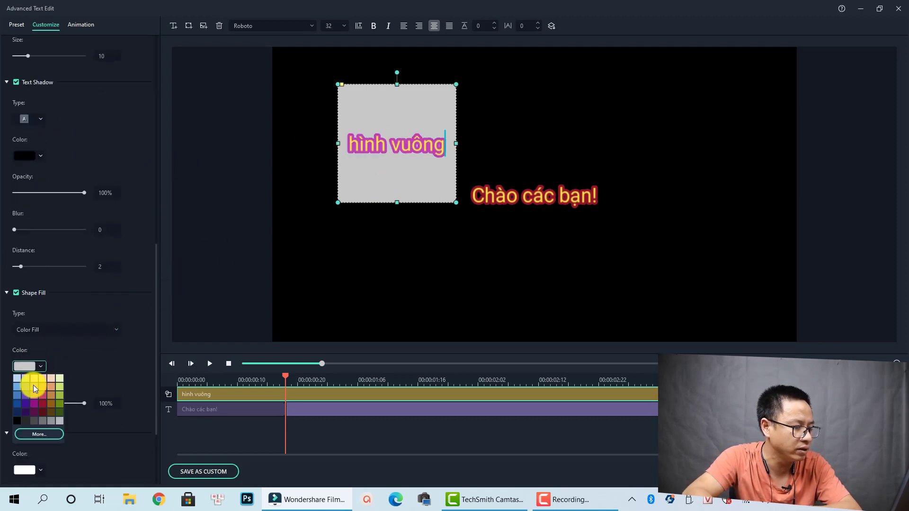
left_click(16, 399)
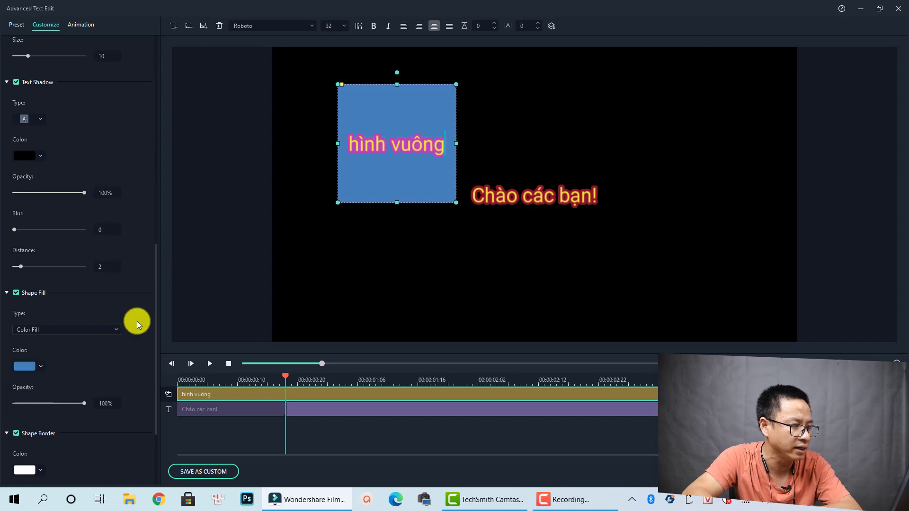
- Pick a new shape border color for the square and return to the main timeline
left_click(39, 470)
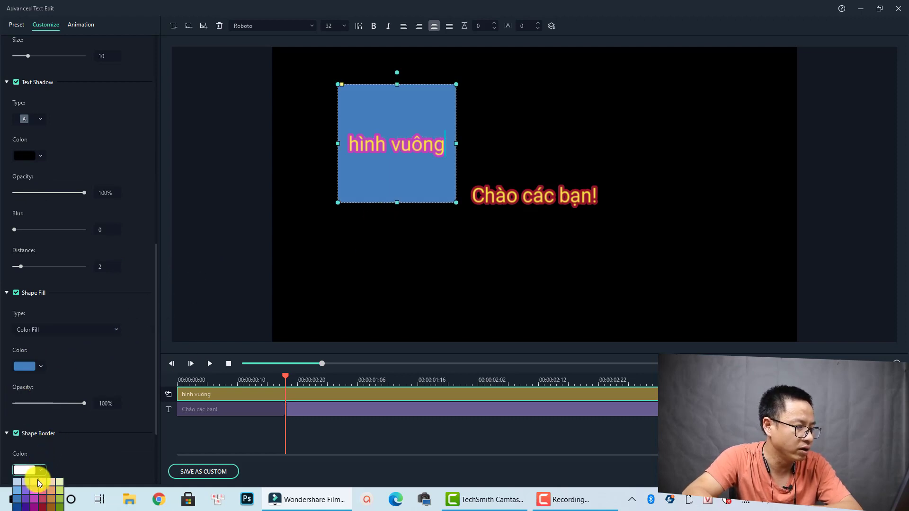
left_click(45, 504)
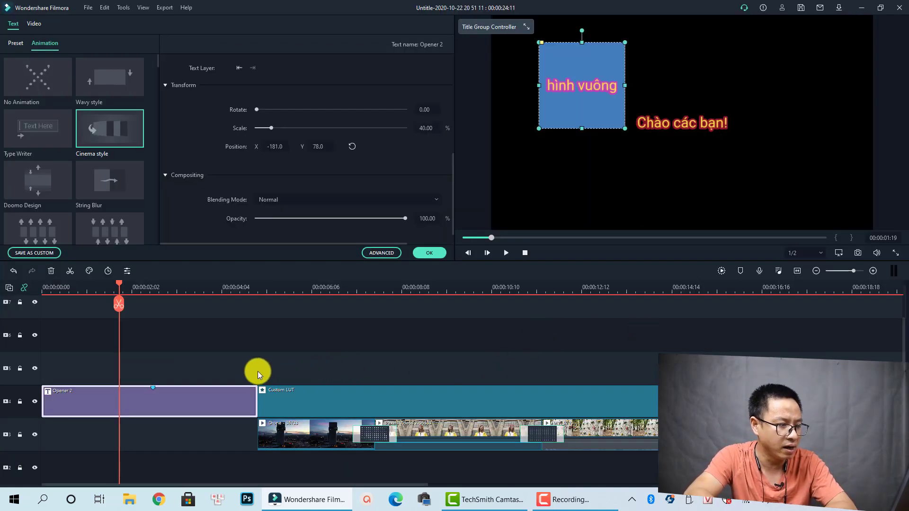
left_click(198, 341)
- Add the Subtitle 1 preset on the track above the Custom LUT, starting at 00:00:06:14, and preview it
left_click(211, 289)
left_click(325, 290)
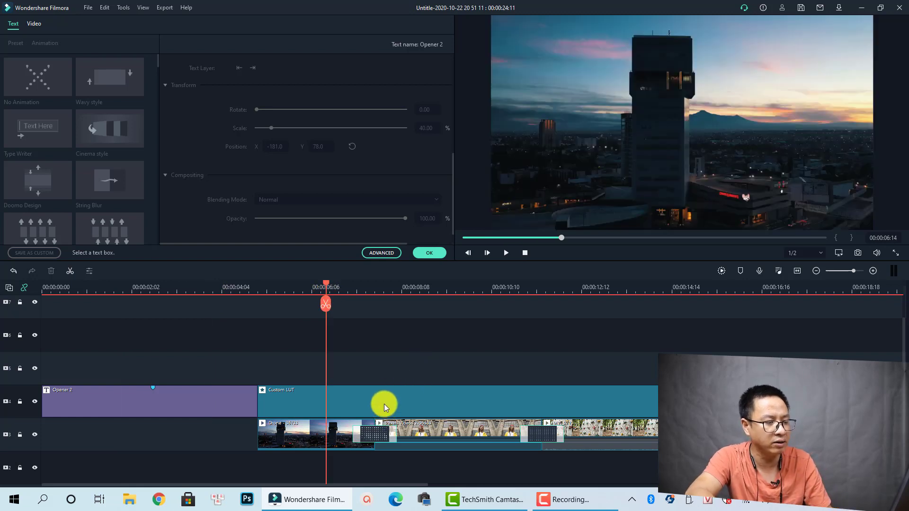
double_click(385, 405)
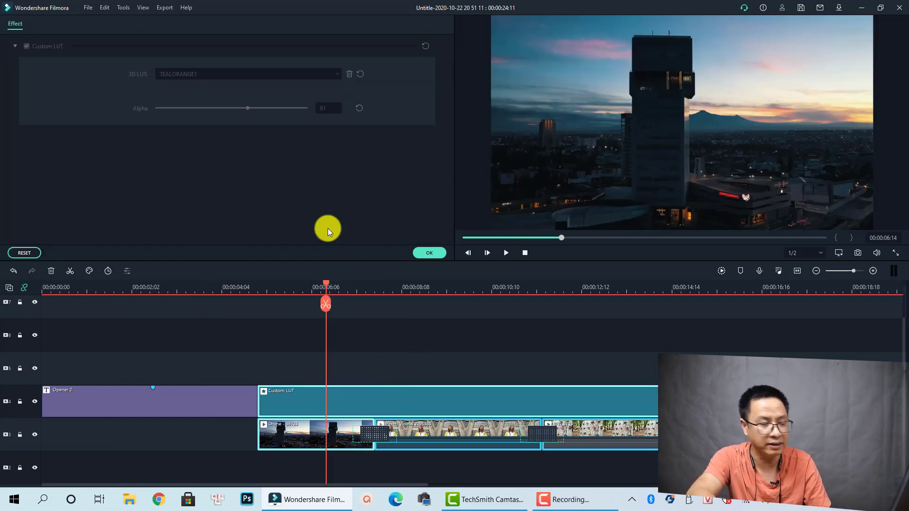
left_click(423, 254)
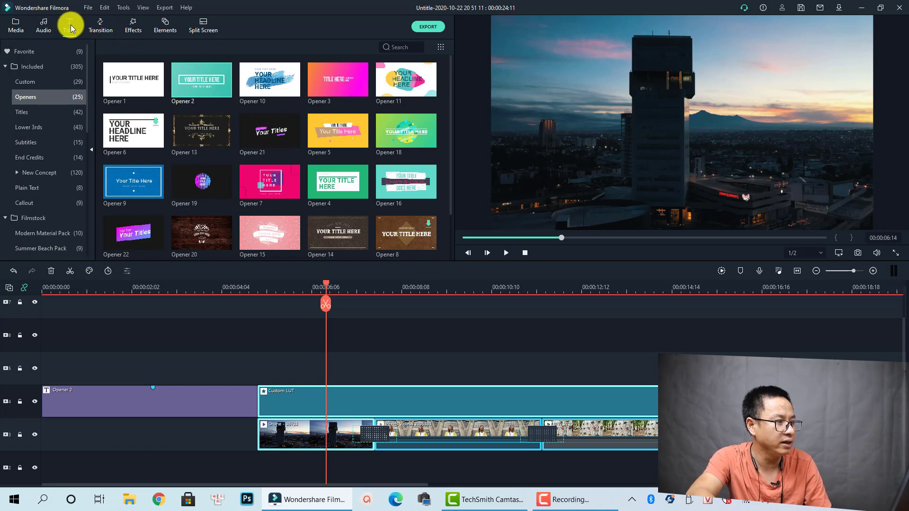
left_click(21, 145)
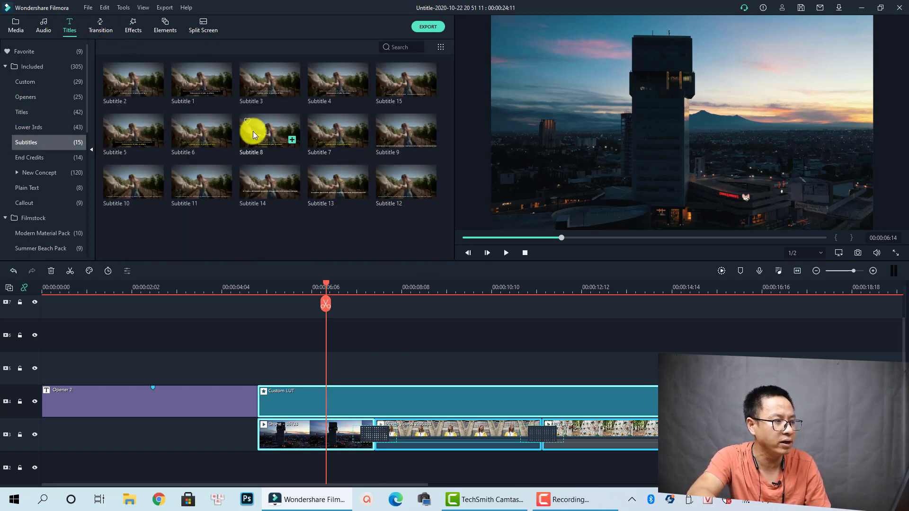
left_click_drag(191, 95, 322, 361)
key("space")
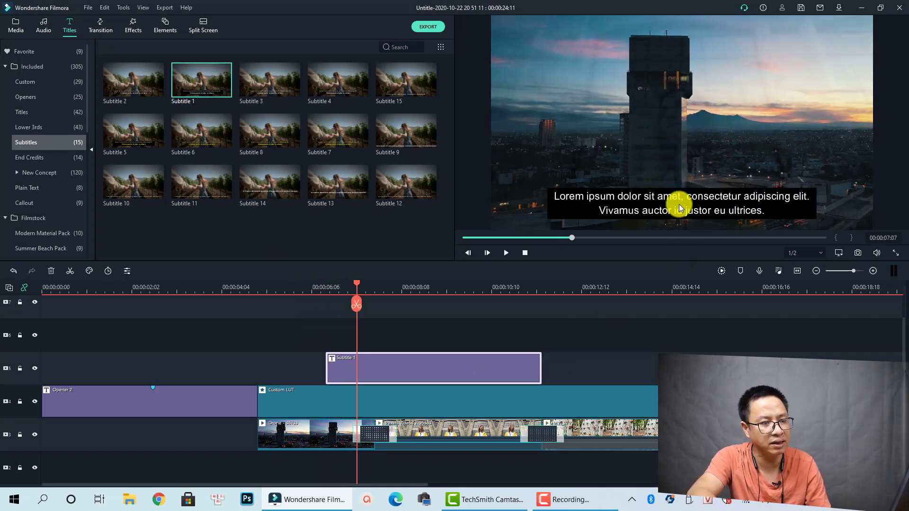
- Replace the subtitle's placeholder text with "Chào" and play it back
left_click(679, 205)
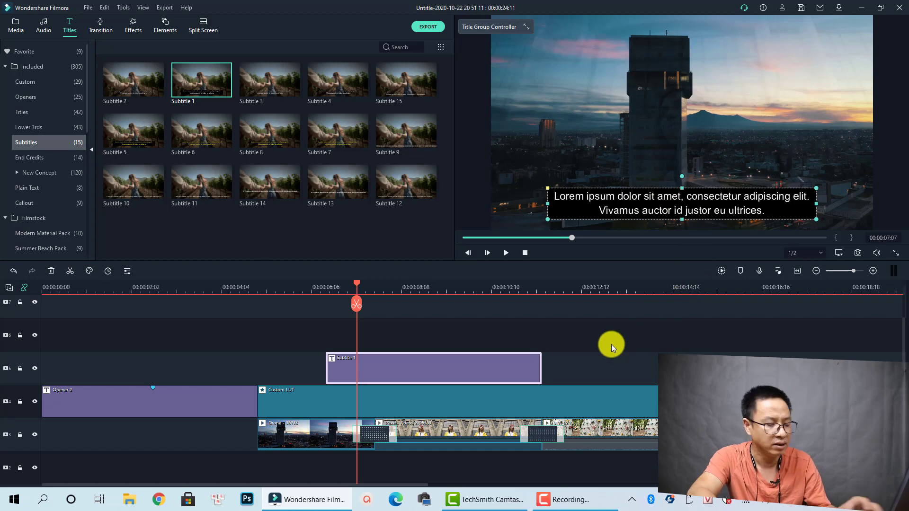
double_click(628, 212)
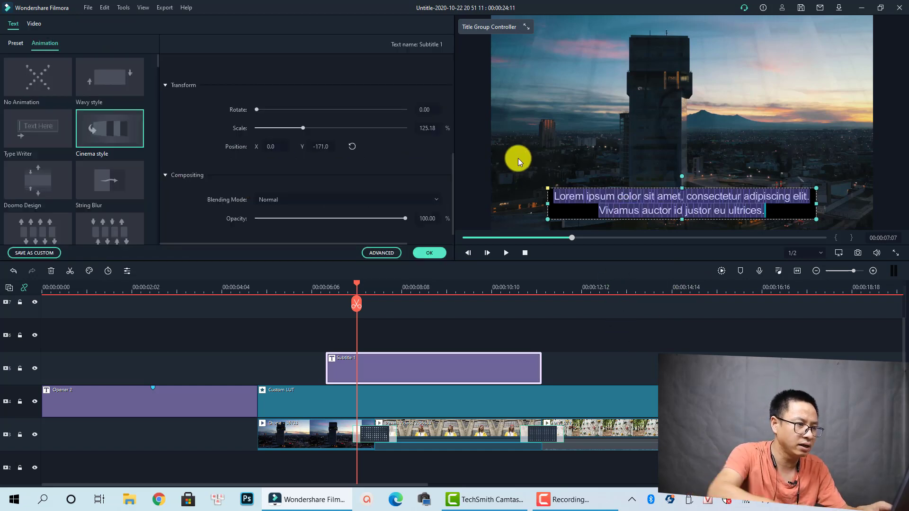
type("Chào")
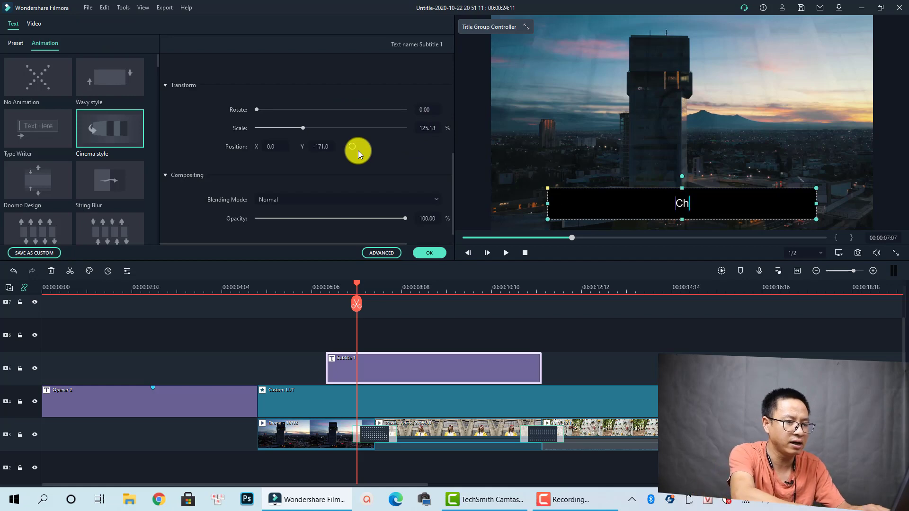
key("space")
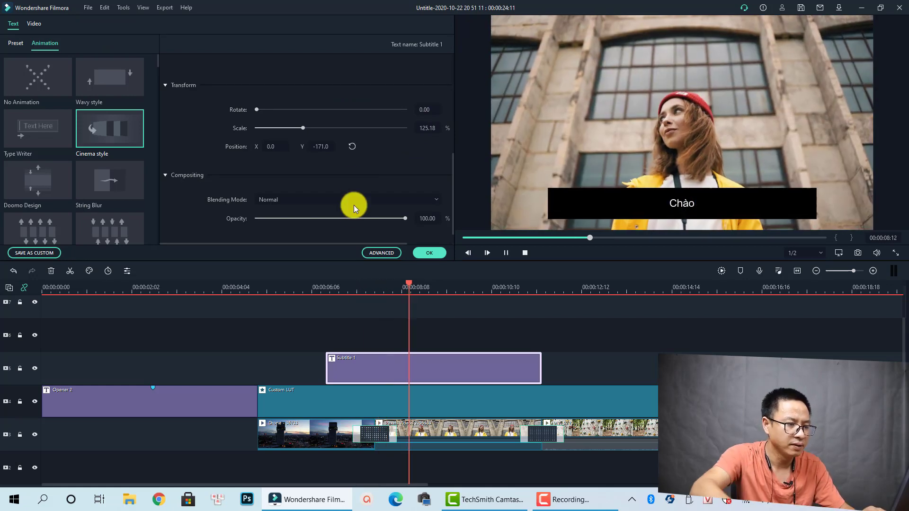
key("space")
- Extend the subtitle's text to read "Chào bạn!"
left_click(425, 376)
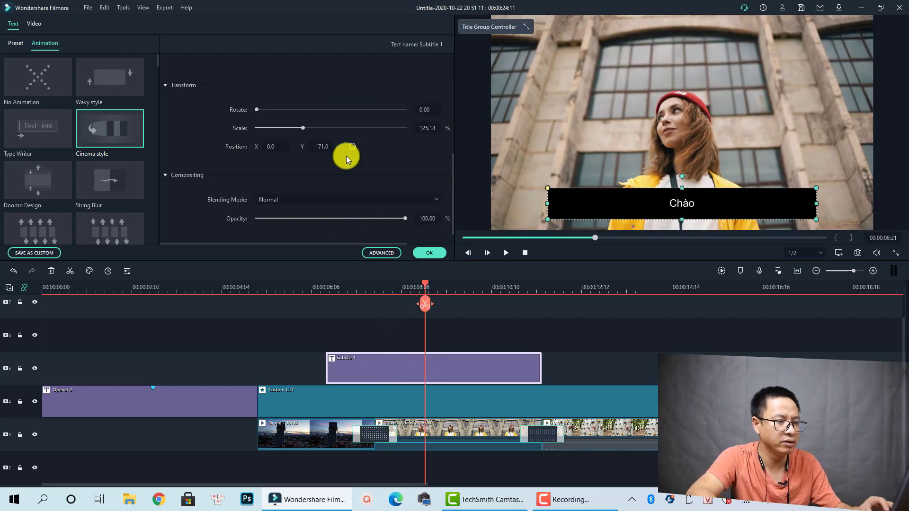
scroll(347, 156, "up", 3)
scroll(282, 97, "up", 2)
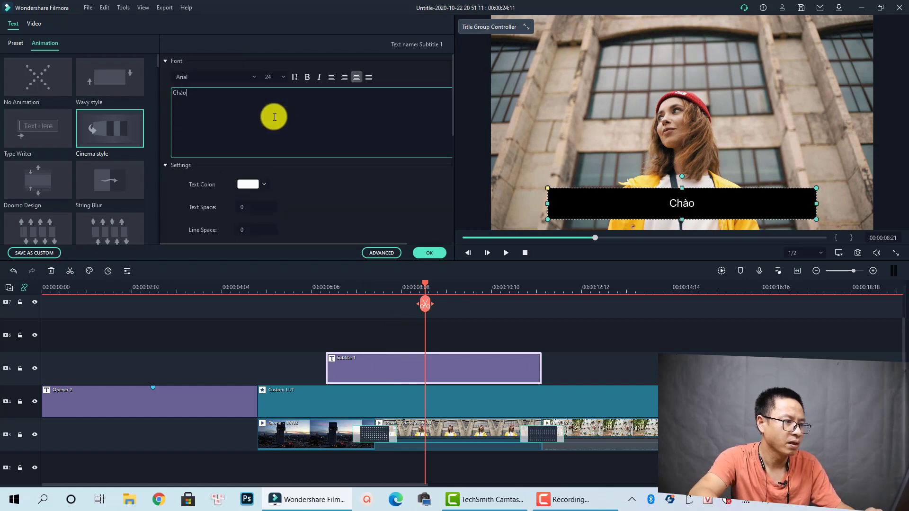
left_click(271, 116)
type("ban")
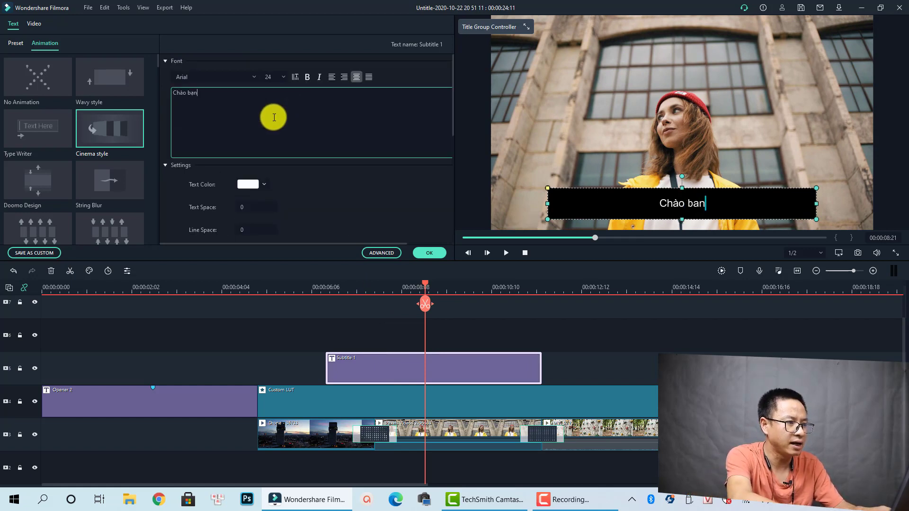
key("BackSpace")
key("BackSpace")
type("ạn!")
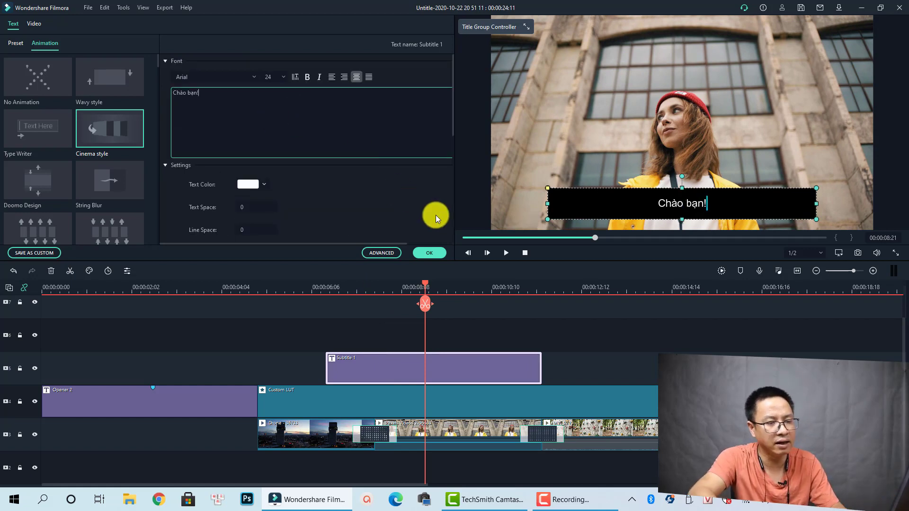
left_click(578, 320)
- Paste a copy of the "Chào bạn!" subtitle on its track at 00:00:12:15 and close the text settings
left_click(410, 366)
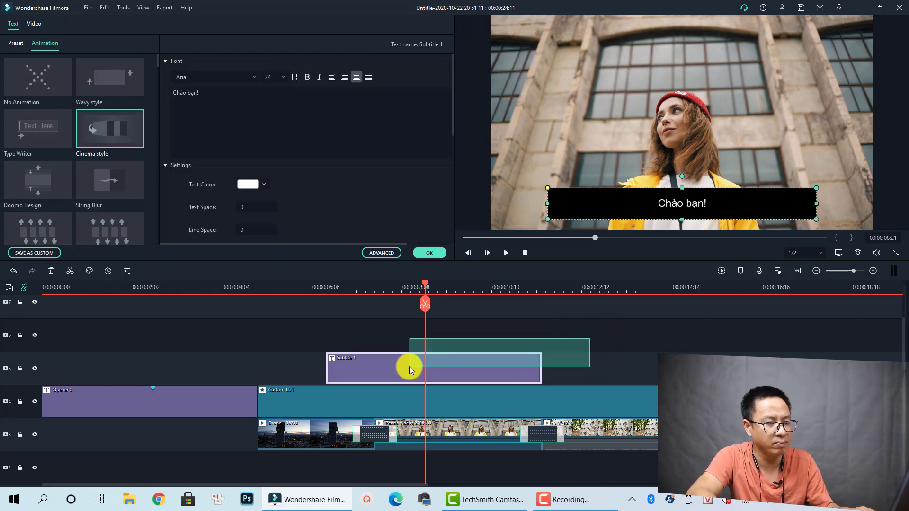
left_click(587, 292)
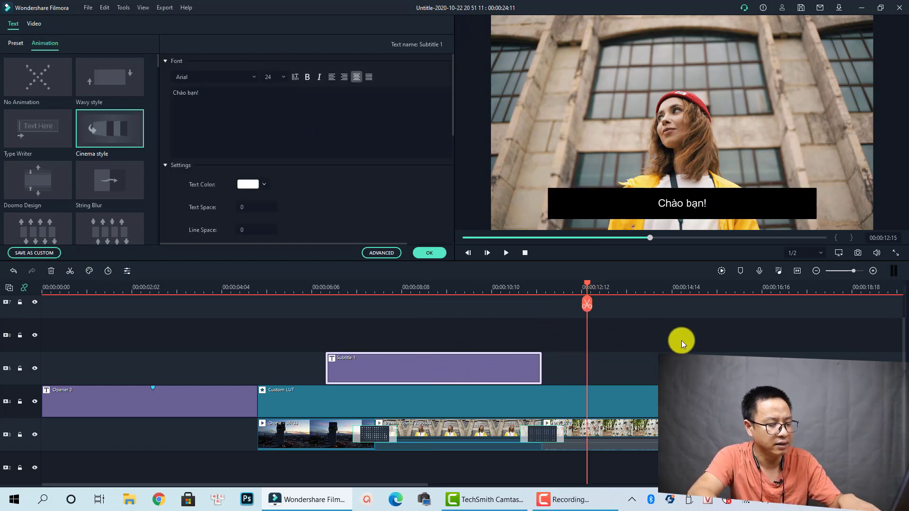
key("ctrl+v")
left_click(634, 290)
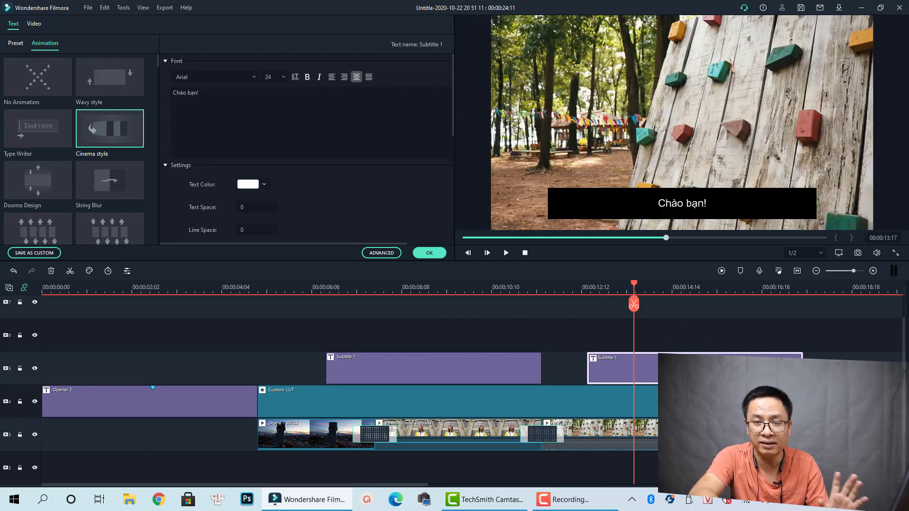
left_click(434, 254)
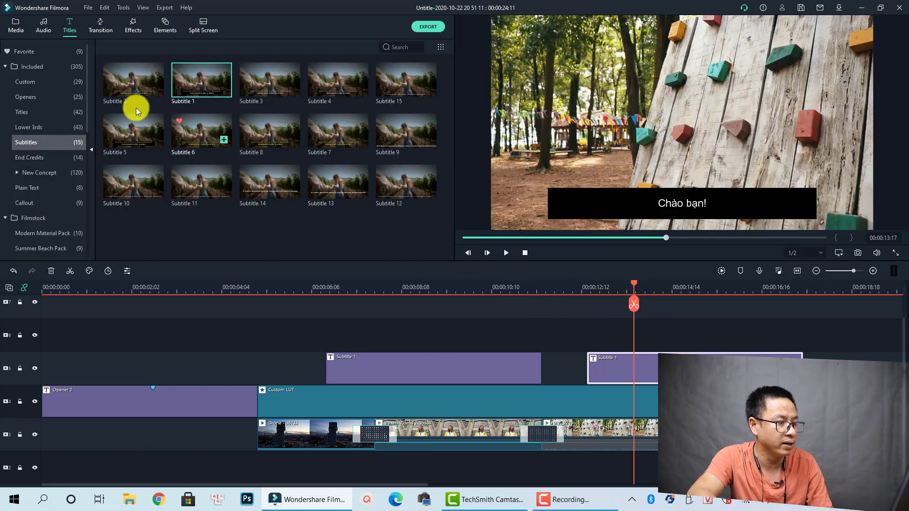
- Add the Lower Third 3 preset on the track above the first subtitle, starting at about 00:00:08:19, preview it and select its title text
left_click(21, 126)
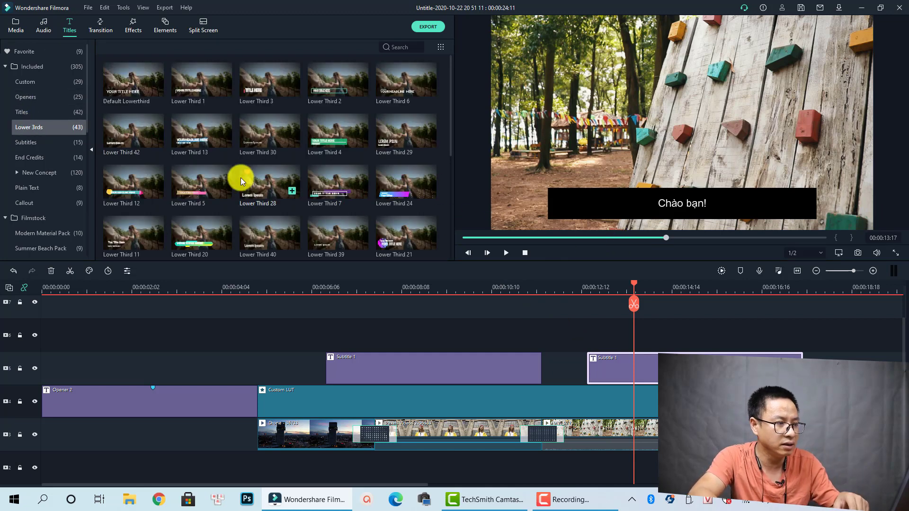
mouse_move(155, 103)
left_click_drag(255, 92, 419, 341)
left_click(420, 296)
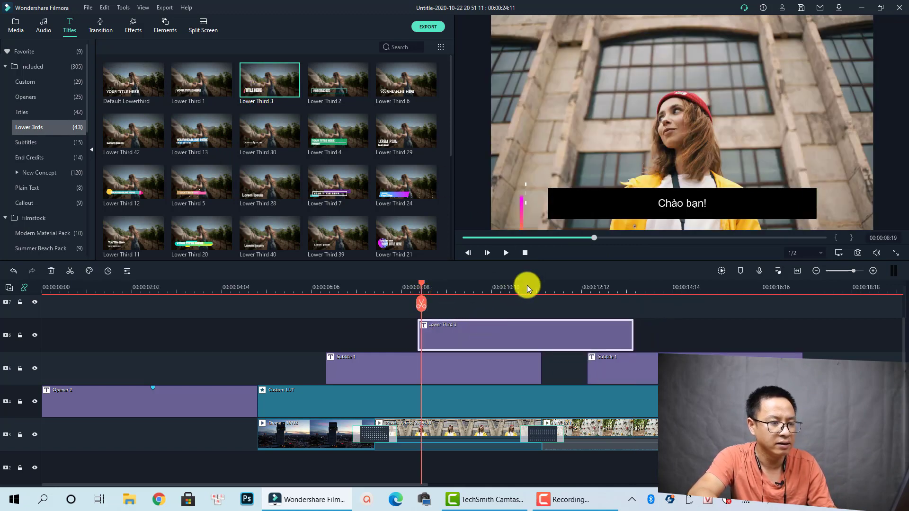
key("space")
key("space")
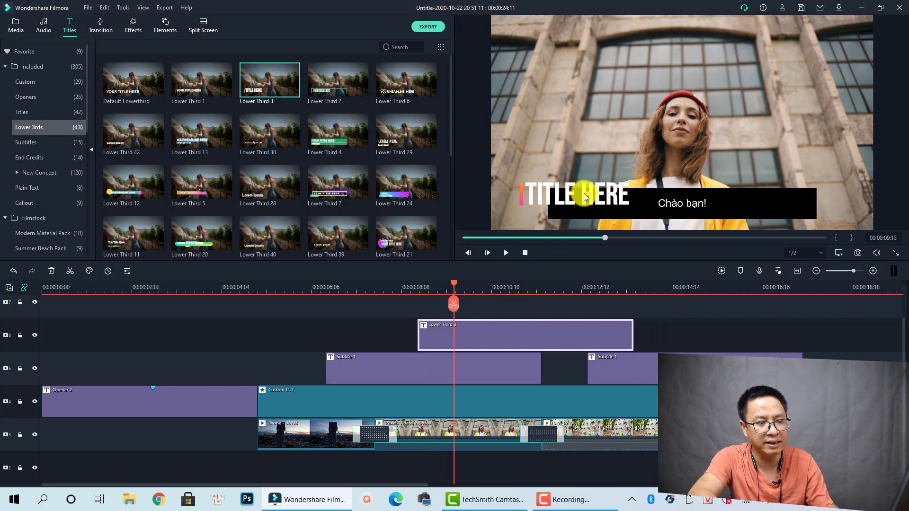
left_click(584, 193)
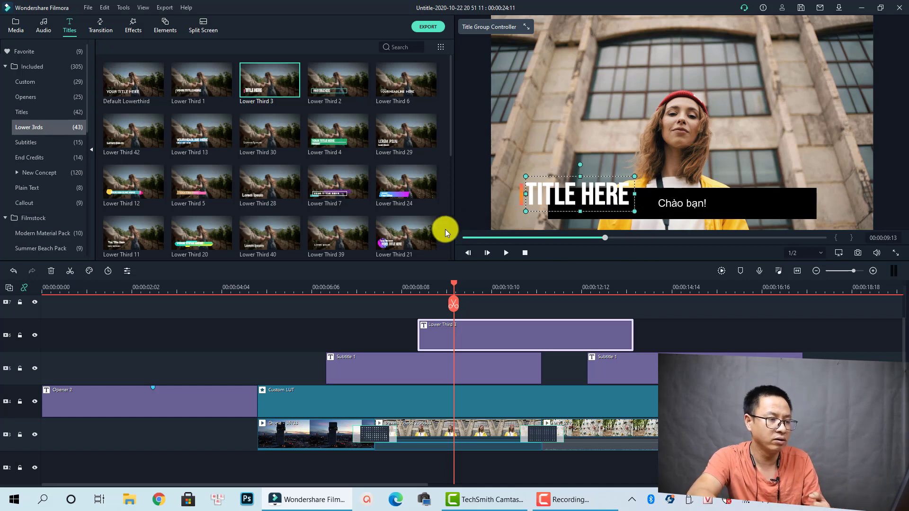
- Add New LowerThirds 39 from the New Concept presets after Lower Third 3 on the same track and preview it
scroll(314, 200, "down", 5)
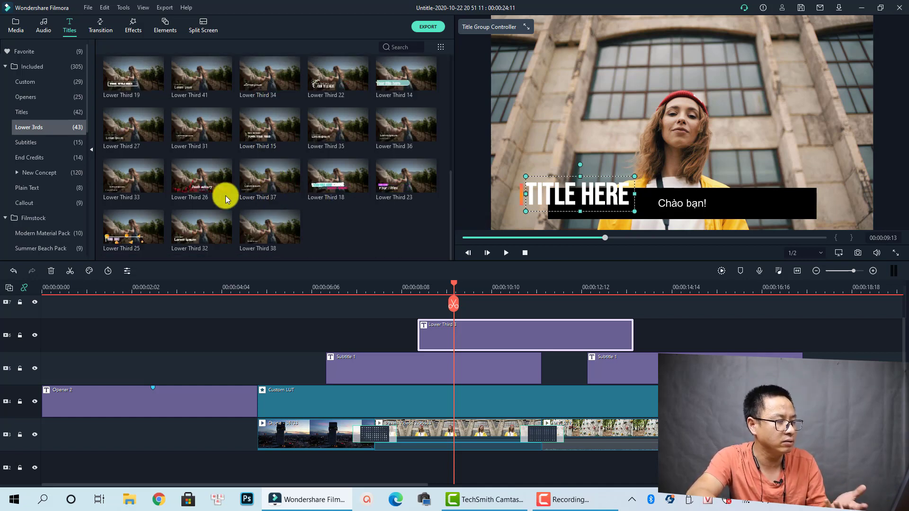
scroll(52, 182, "down", 4)
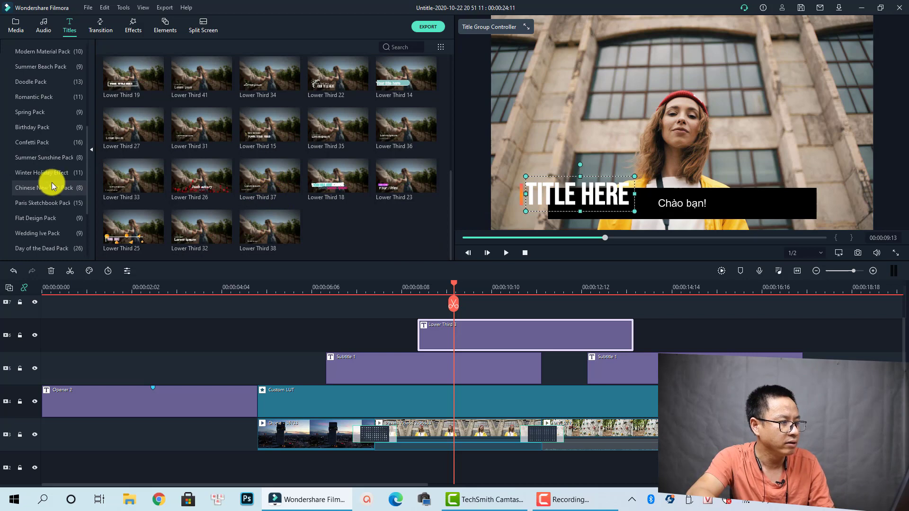
scroll(52, 183, "up", 4)
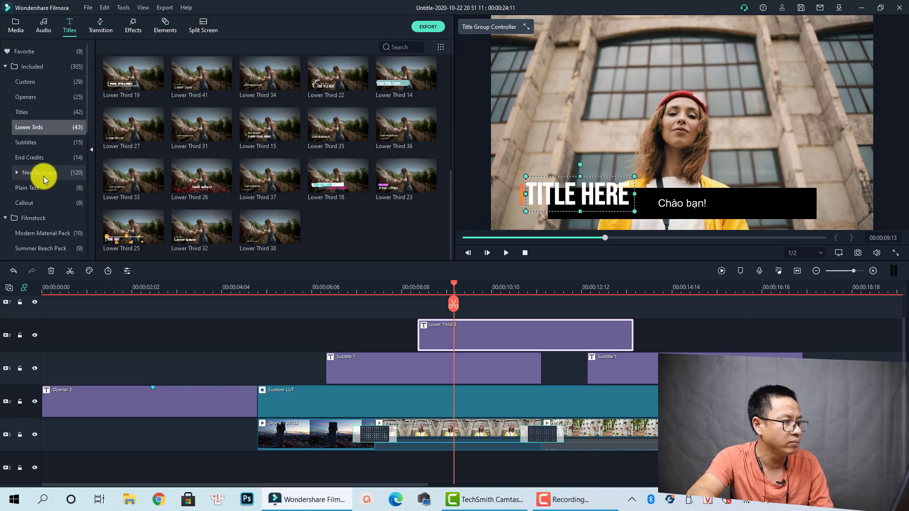
left_click(44, 174)
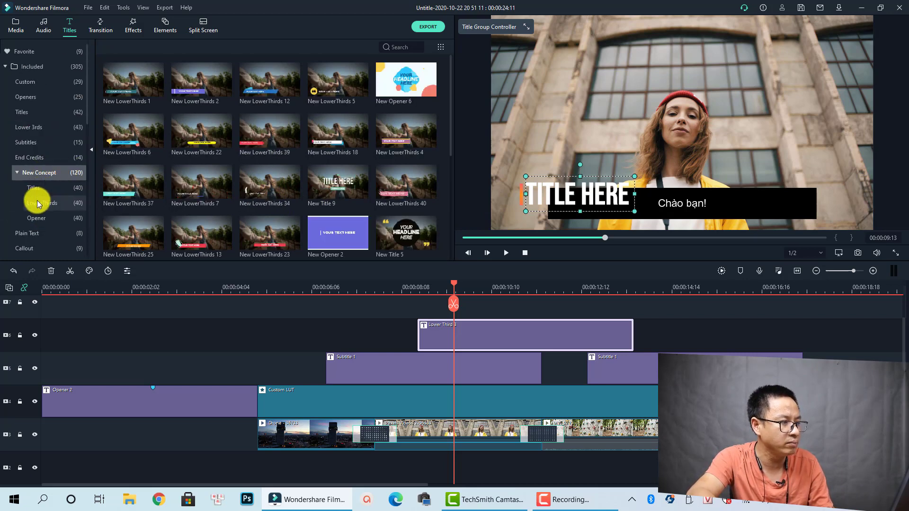
left_click(37, 200)
scroll(248, 158, "down", 4)
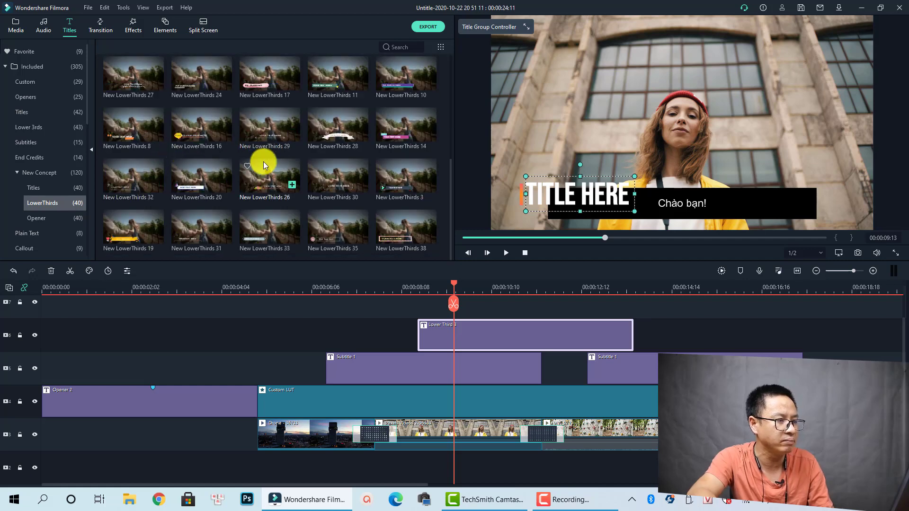
scroll(284, 161, "up", 5)
left_click_drag(206, 146, 708, 298)
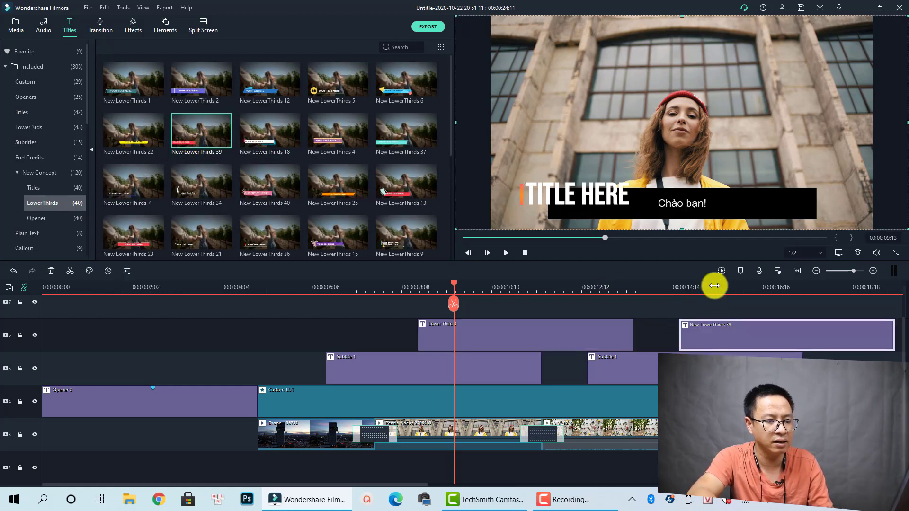
left_click(713, 286)
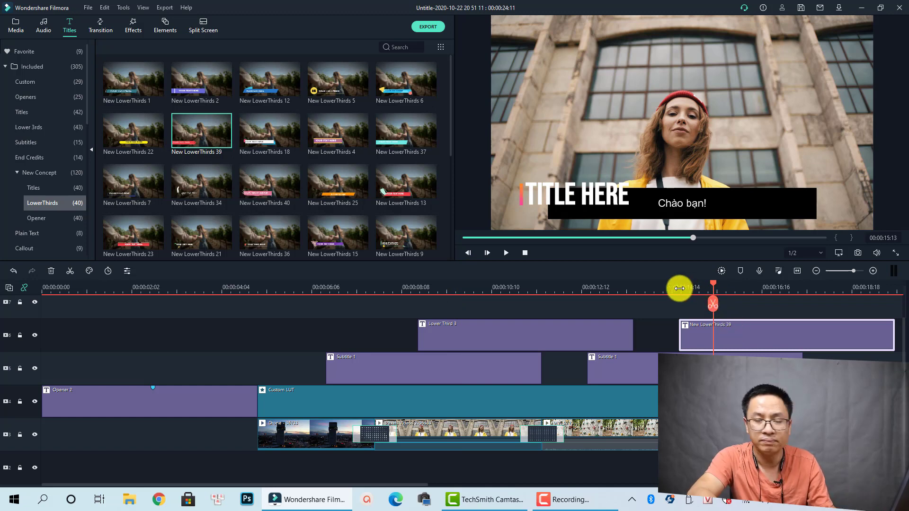
key("space")
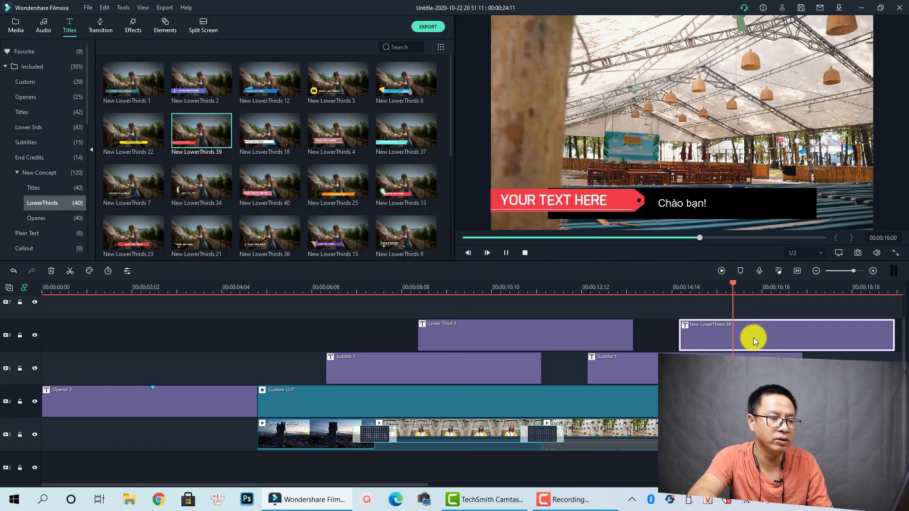
- Open the New LowerThirds 39 clip in advanced text edit to view its layers, and return to the timeline
left_click(754, 337)
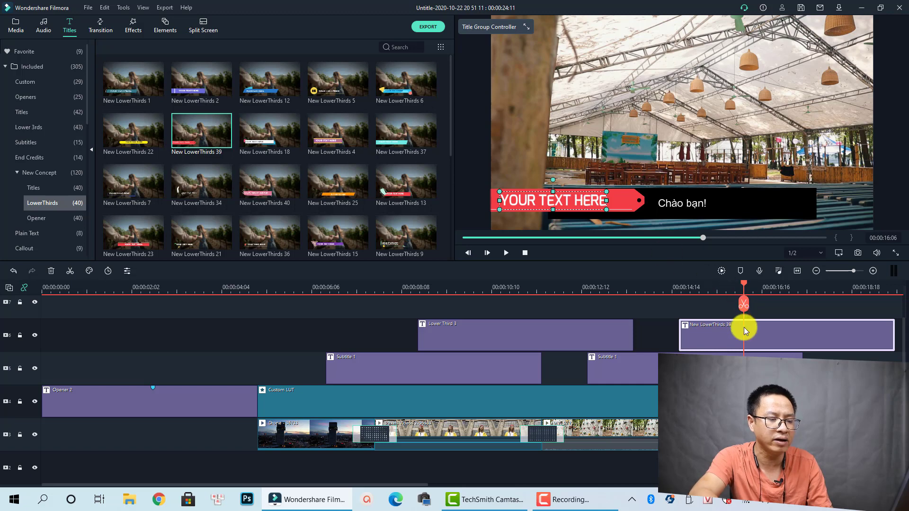
right_click(763, 345)
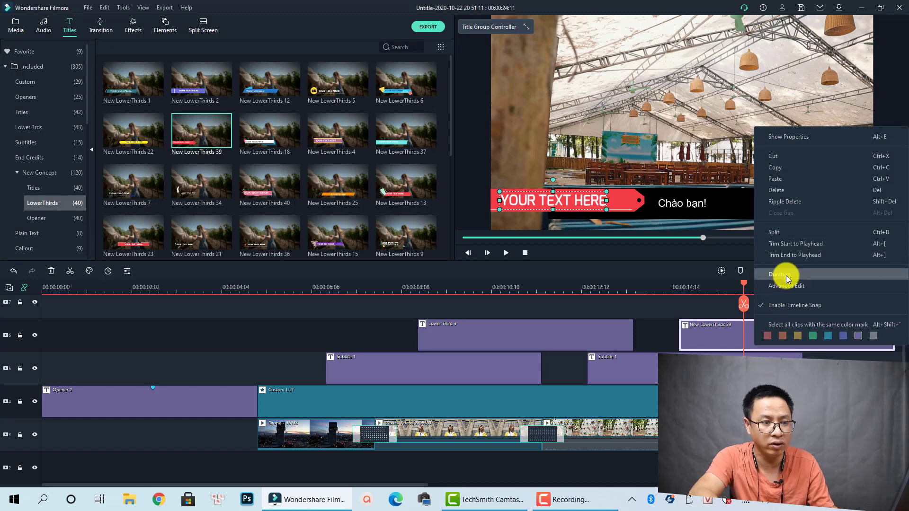
left_click(690, 336)
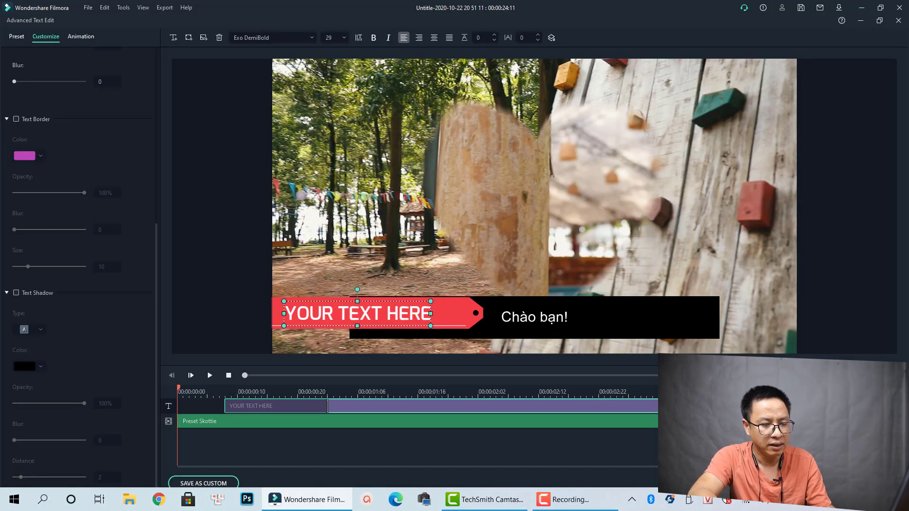
left_click(876, 483)
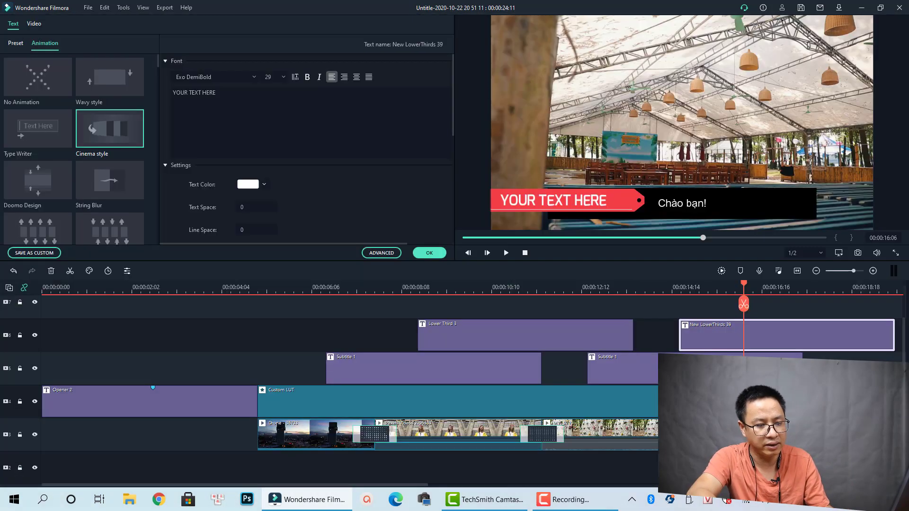
- Move the Lower Third 3 clip to start at about 00:00:01:07, extend its end to about 00:00:13:07, and close the text settings
left_click(631, 334)
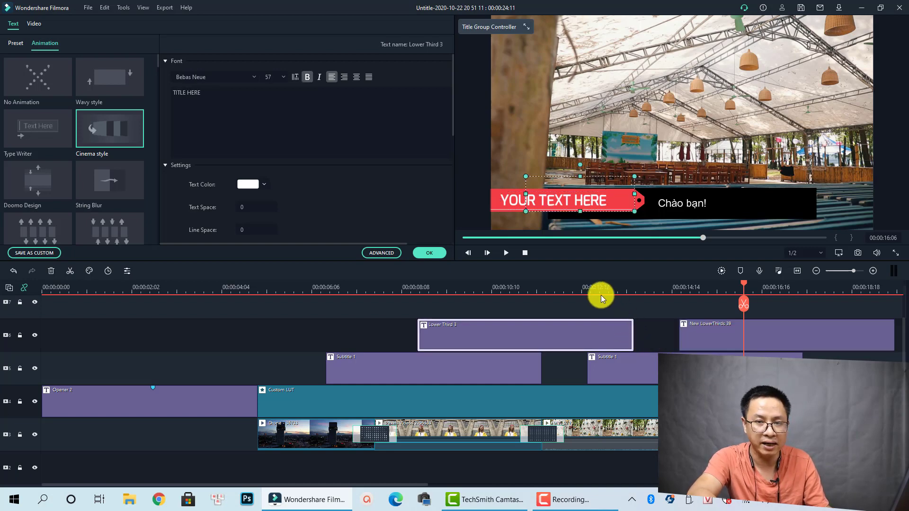
left_click_drag(632, 337, 657, 349)
left_click_drag(585, 340, 261, 326)
left_click(163, 285)
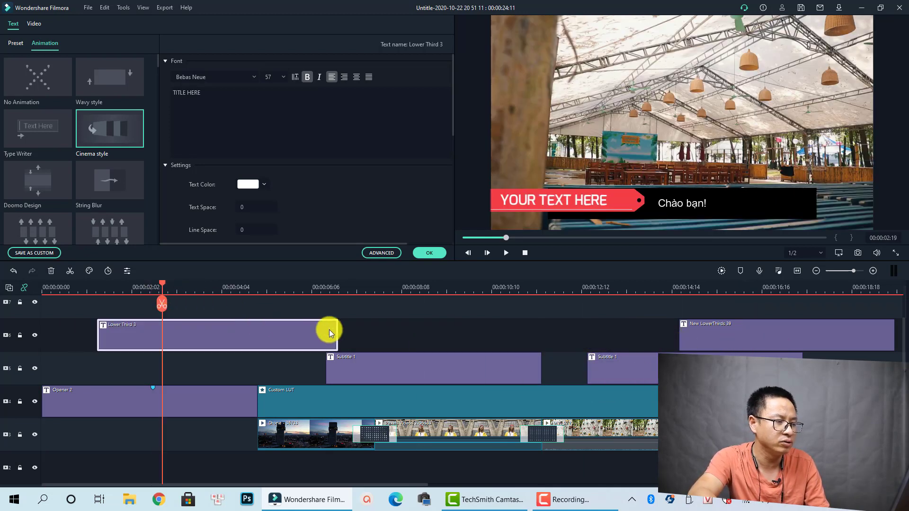
left_click_drag(345, 336, 615, 351)
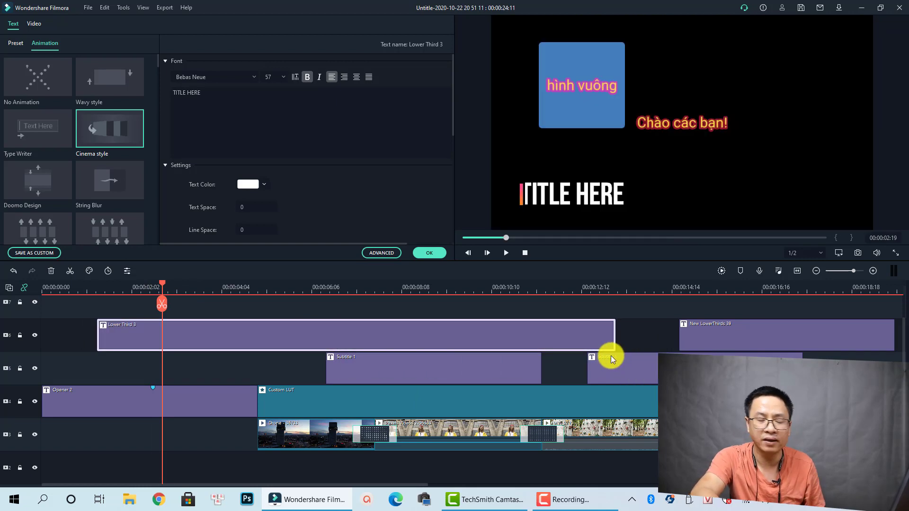
left_click(430, 253)
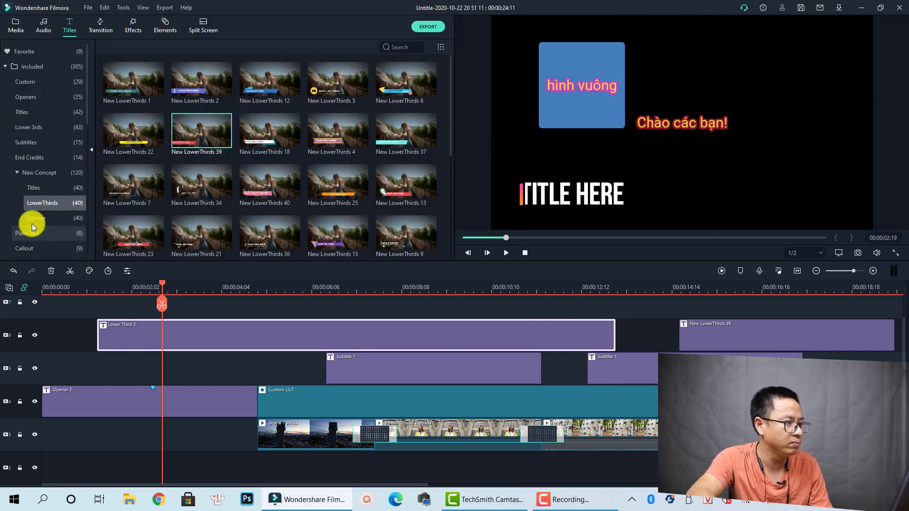
- Add the Credit 1 end credits preset on the track above Lower Third 3, starting at about 00:00:06:14, and preview it from 00:00:10:11
left_click(32, 157)
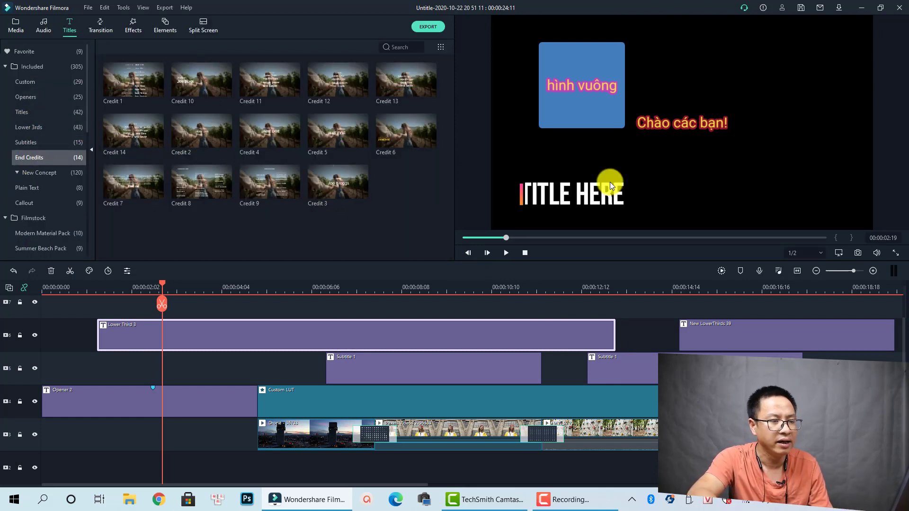
mouse_move(130, 92)
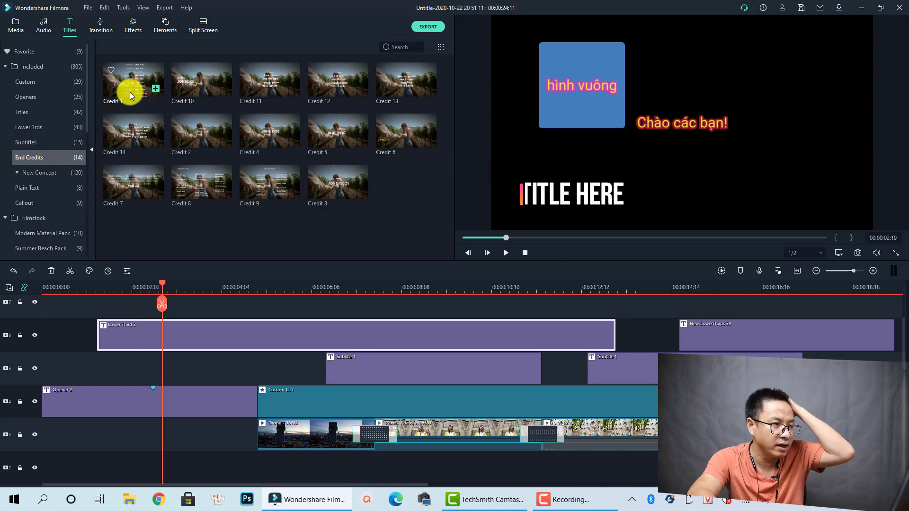
left_click_drag(122, 90, 440, 300)
left_click(493, 289)
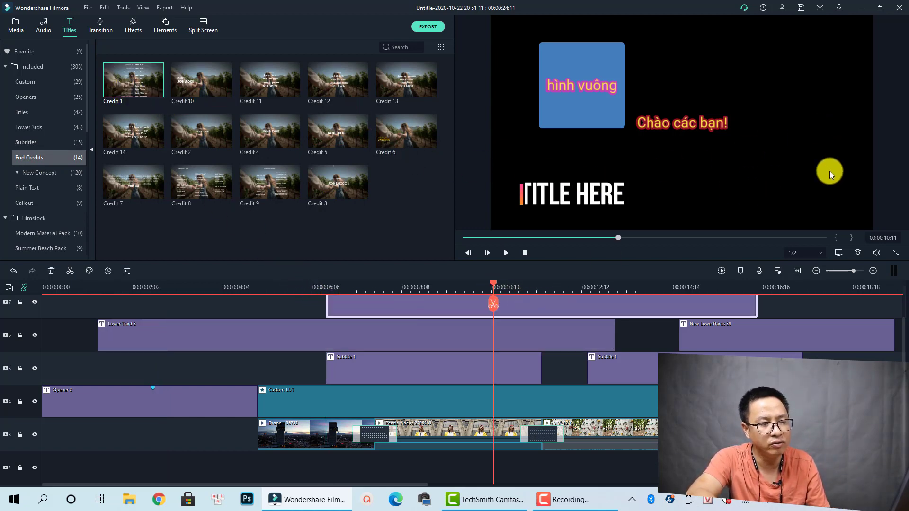
key("space")
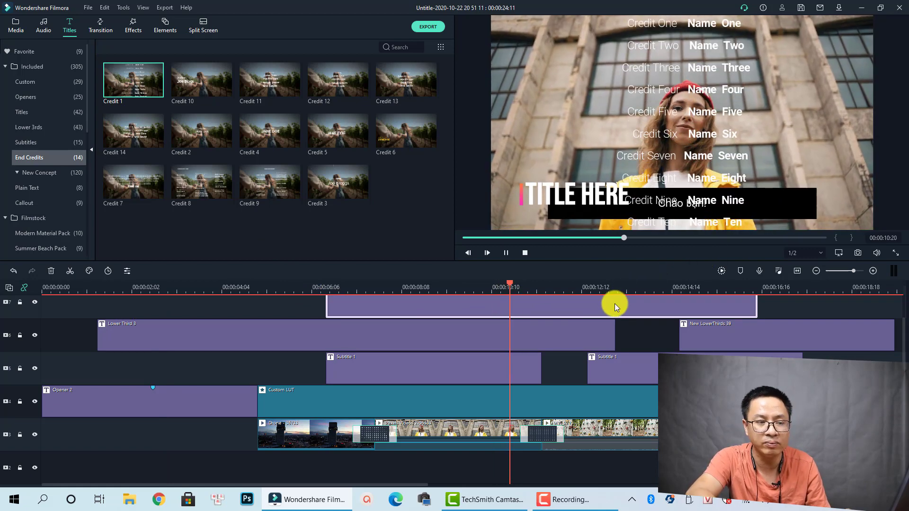
key("space")
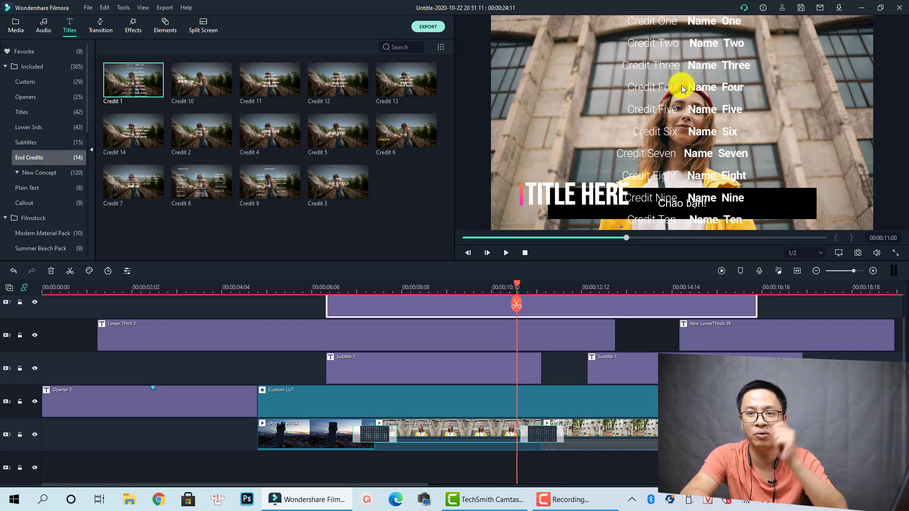
- Open the export options and examine the Local, Device, YouTube, Vimeo and DVD destinations
key("ctrl+e")
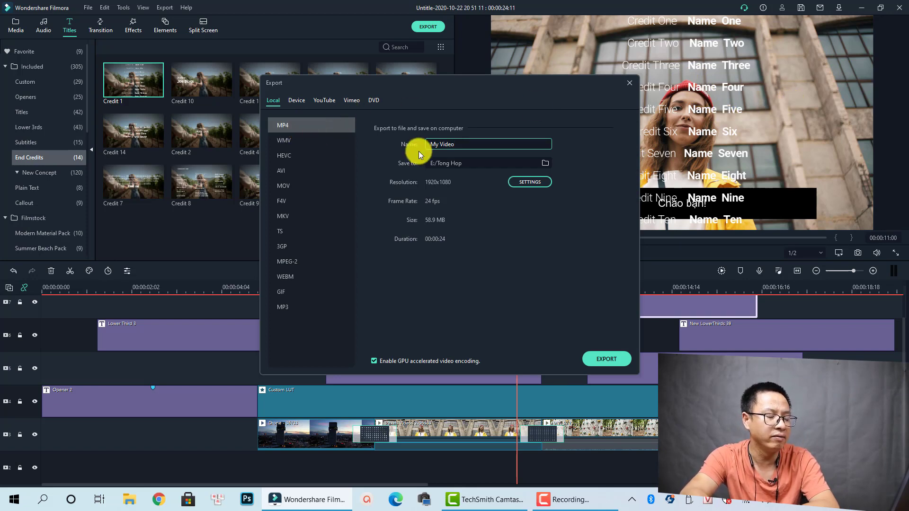
left_click(290, 100)
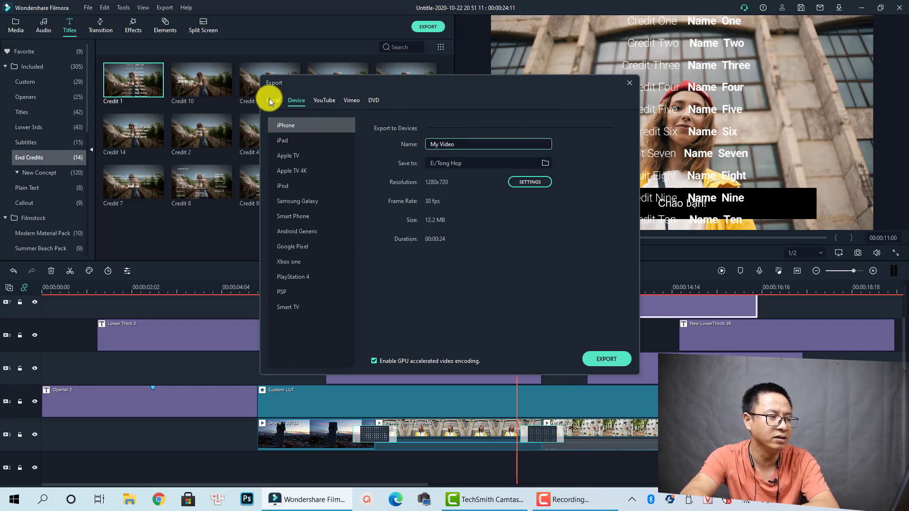
left_click(269, 98)
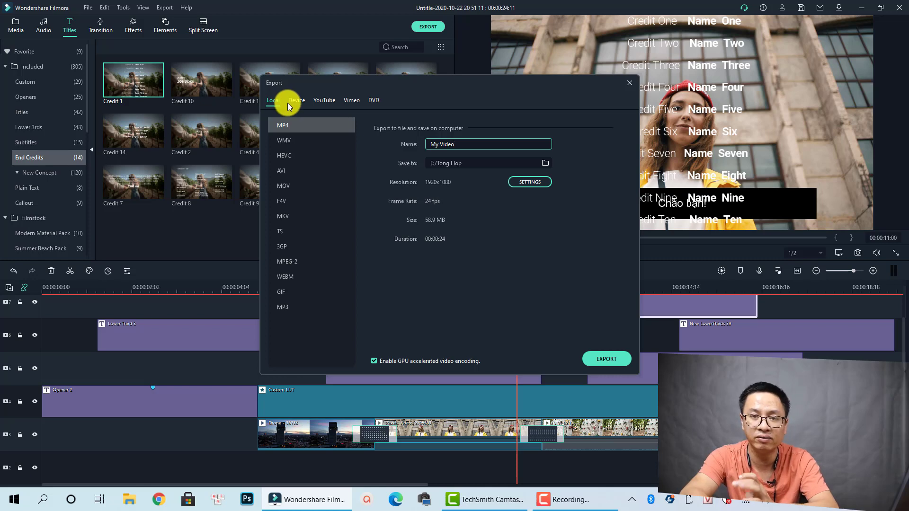
left_click(293, 100)
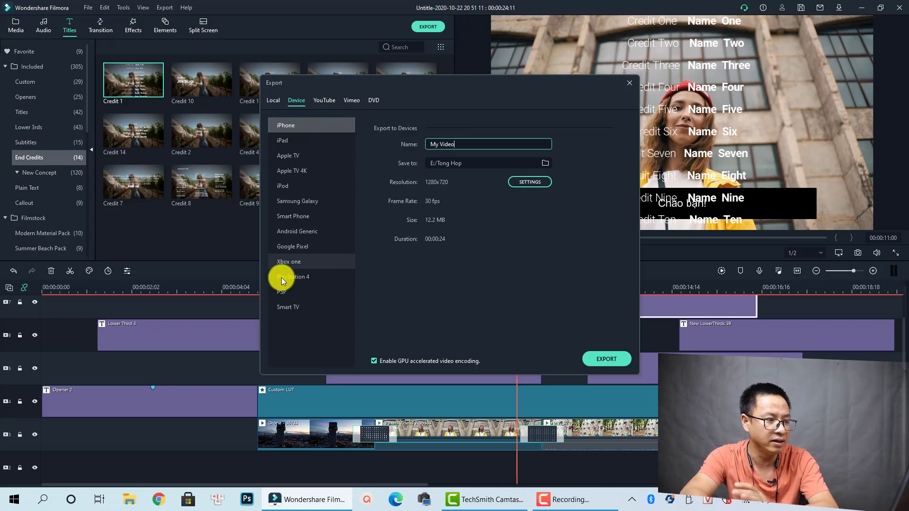
left_click(330, 99)
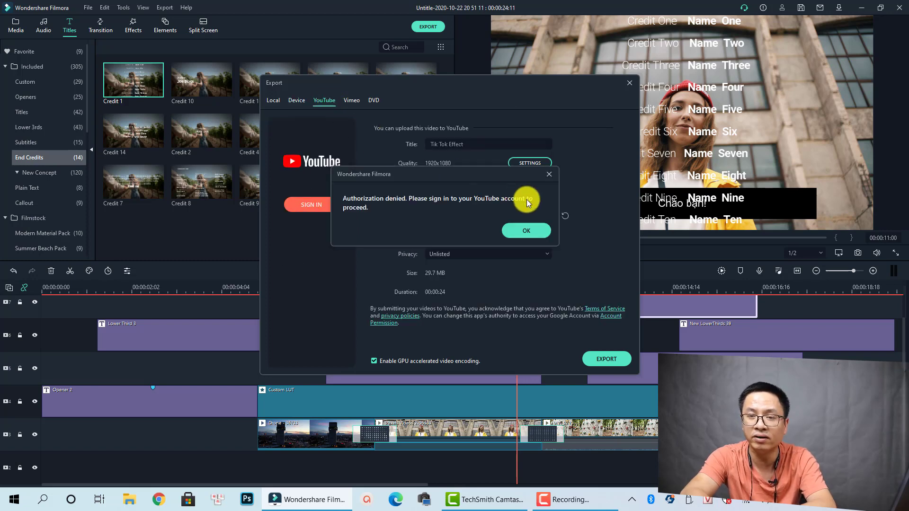
left_click(518, 232)
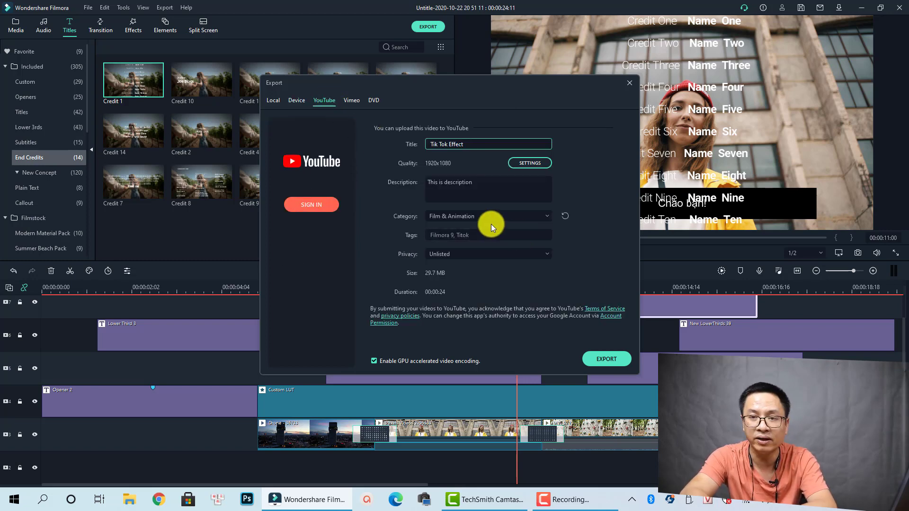
left_click(353, 100)
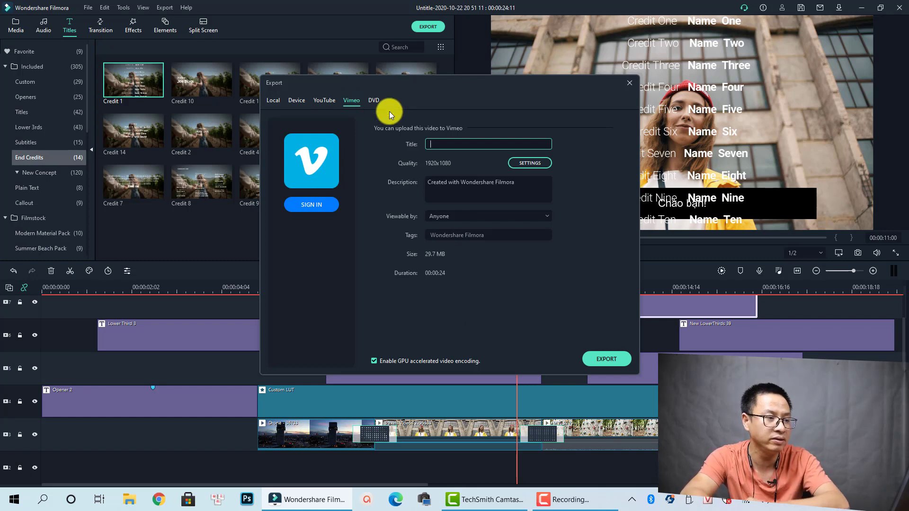
left_click(374, 101)
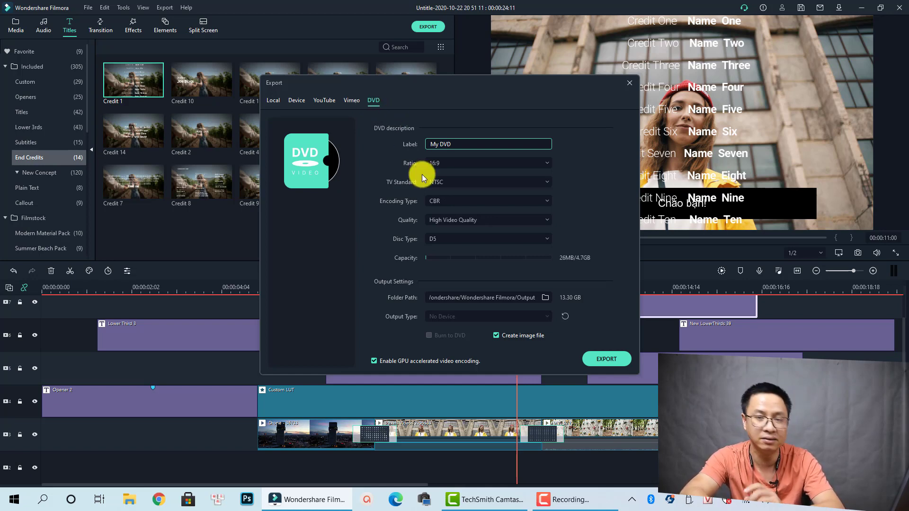
- Choose 20000 kbps as the video bit rate for the local MP4 export, accept the settings and close the export window without exporting
left_click(275, 101)
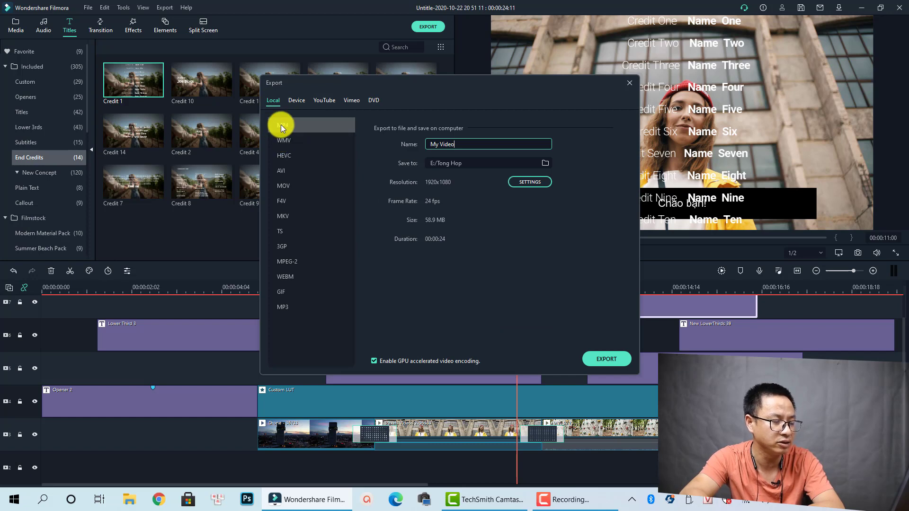
left_click(479, 148)
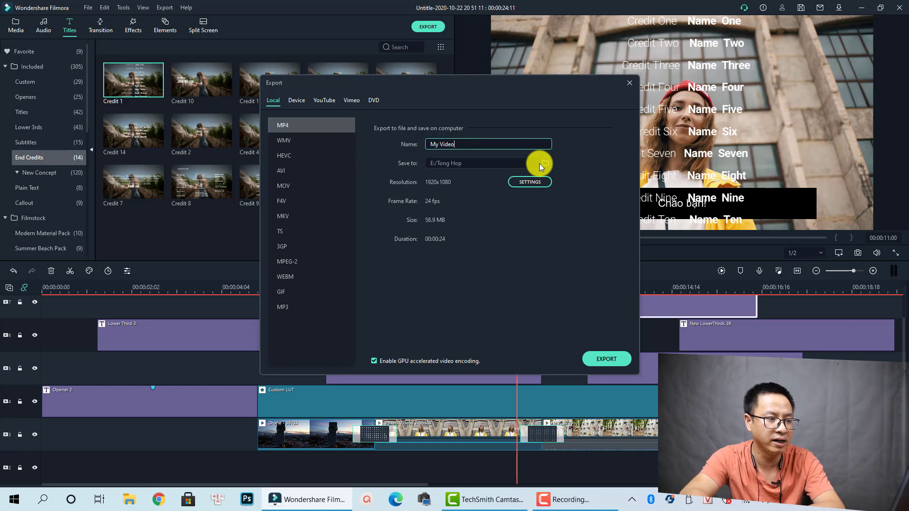
left_click(522, 183)
left_click(466, 202)
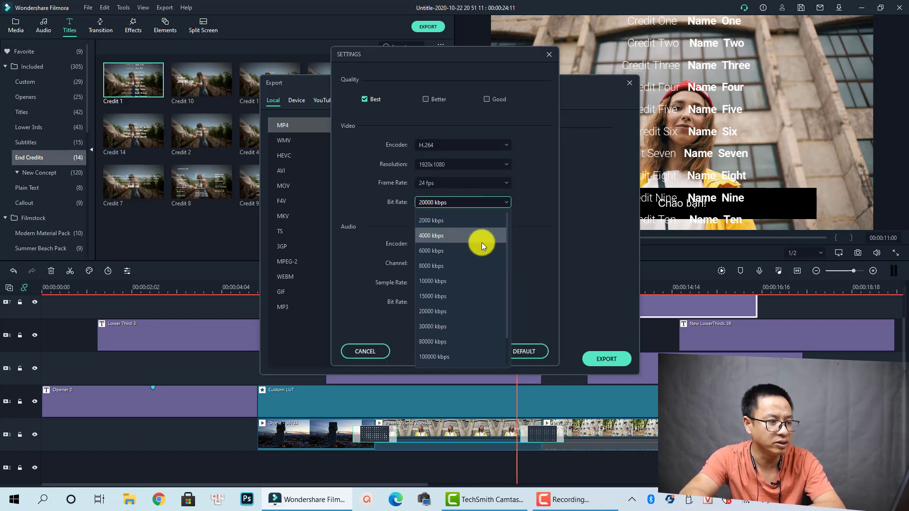
left_click(425, 308)
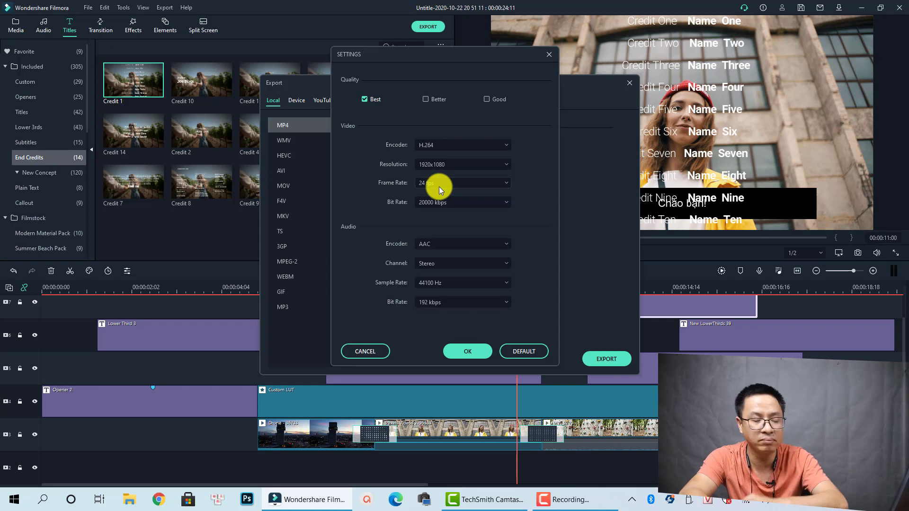
left_click(470, 353)
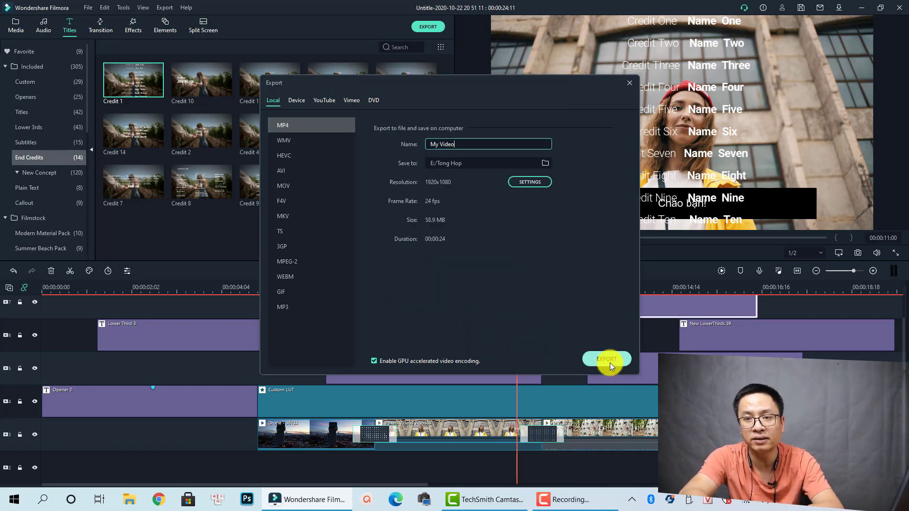
left_click(629, 84)
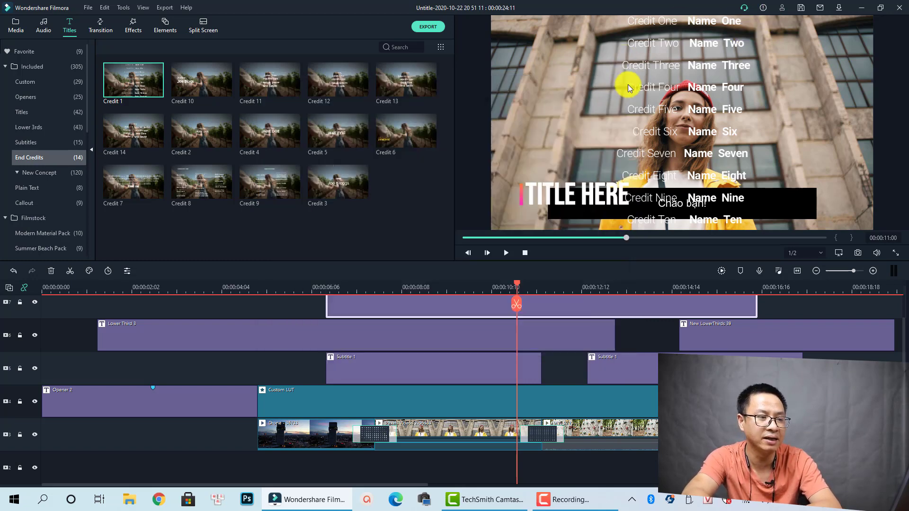
- Select the rolling Credit 1 text in the preview
left_click(706, 137)
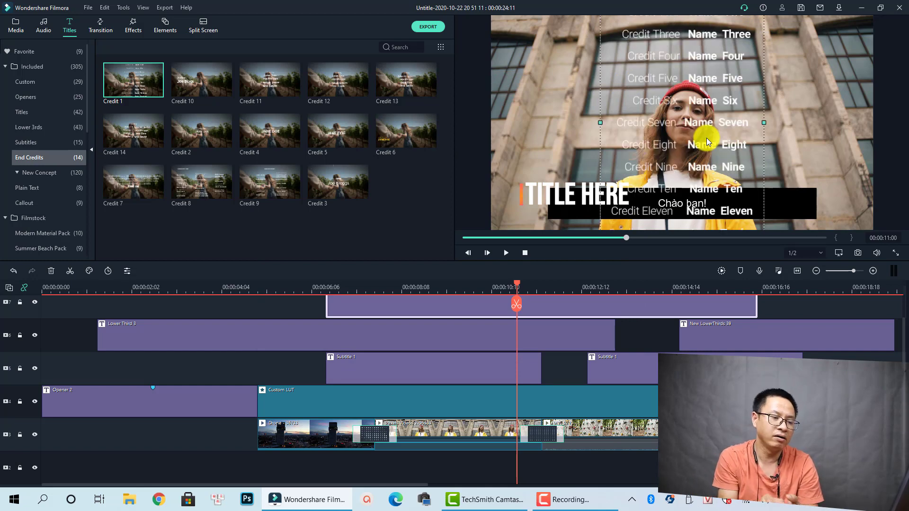